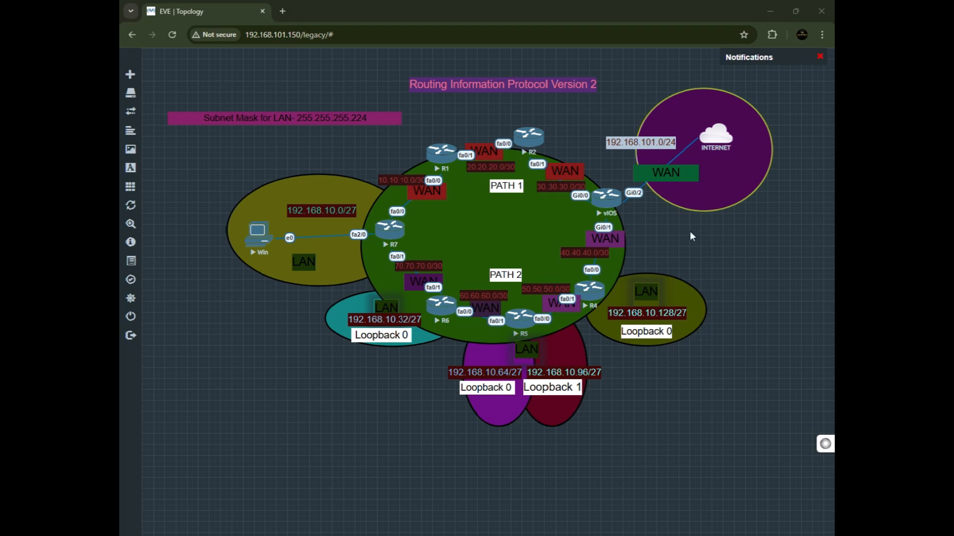
Nudge the INTERNET cloud and the Win PC node to new positions on the topology canvas.
mouse_move(709, 139)
left_mouse_down()
mouse_move(712, 209)
mouse_move(721, 139)
left_mouse_up()
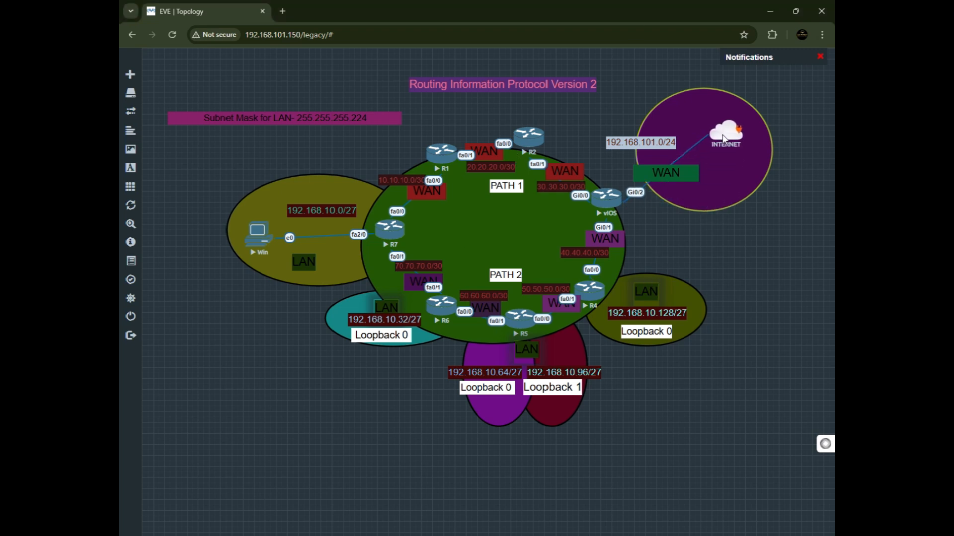
mouse_move(261, 238)
left_mouse_down()
mouse_move(285, 233)
mouse_move(248, 230)
left_mouse_up()
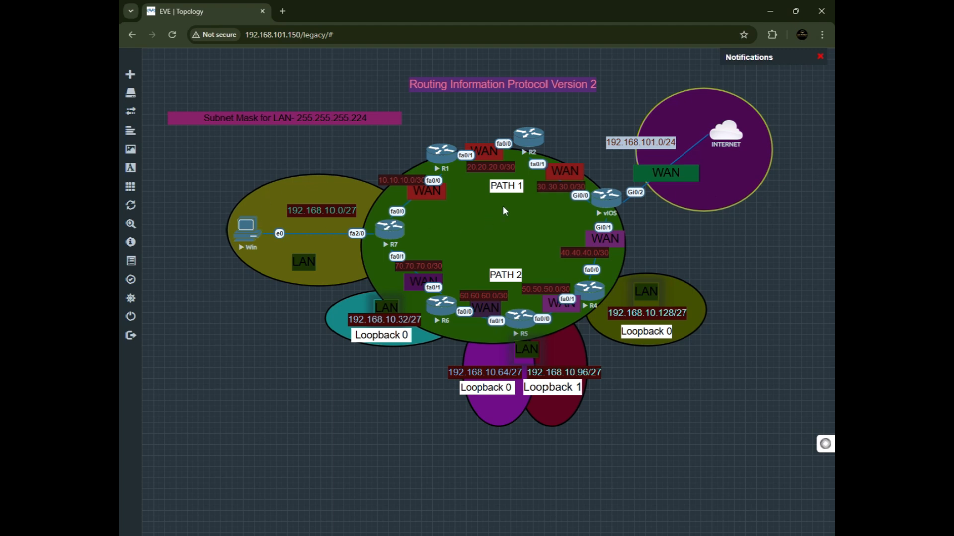
left_click_drag(726, 141, 724, 146)
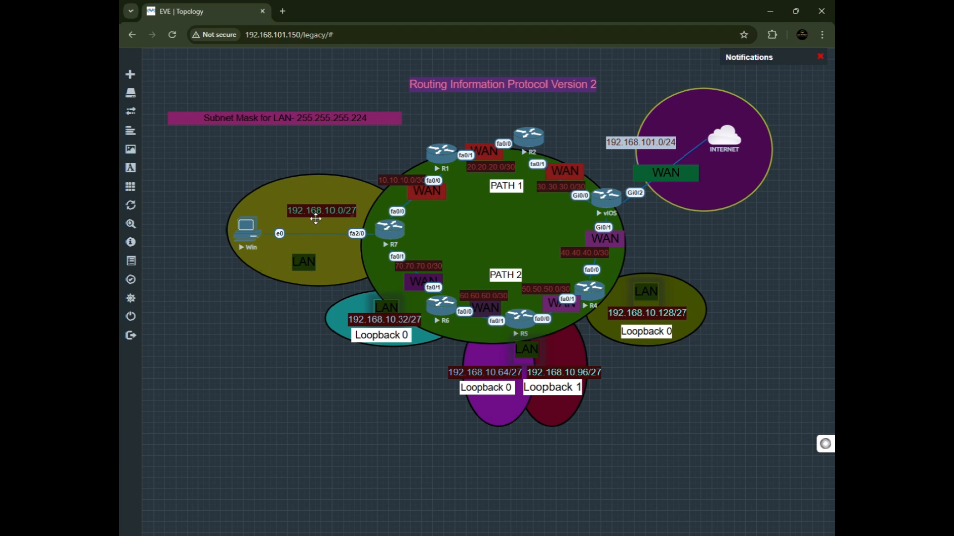
Reposition the 192.168.10.0/27 subnet label and the LAN label inside the Win PC's LAN area.
left_click_drag(321, 213, 310, 212)
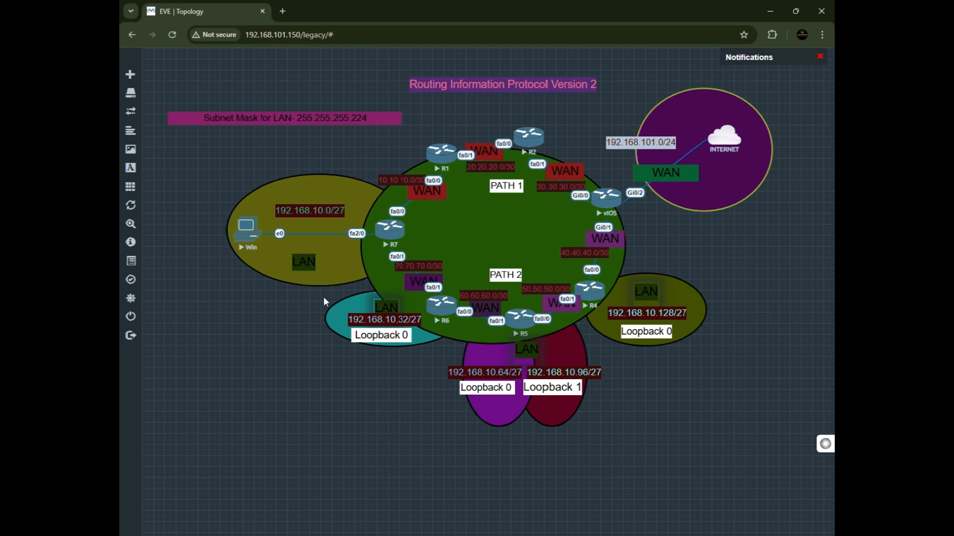
left_click_drag(310, 211, 318, 211)
mouse_move(306, 261)
left_mouse_down()
mouse_move(340, 198)
mouse_move(311, 256)
mouse_move(319, 258)
left_mouse_up()
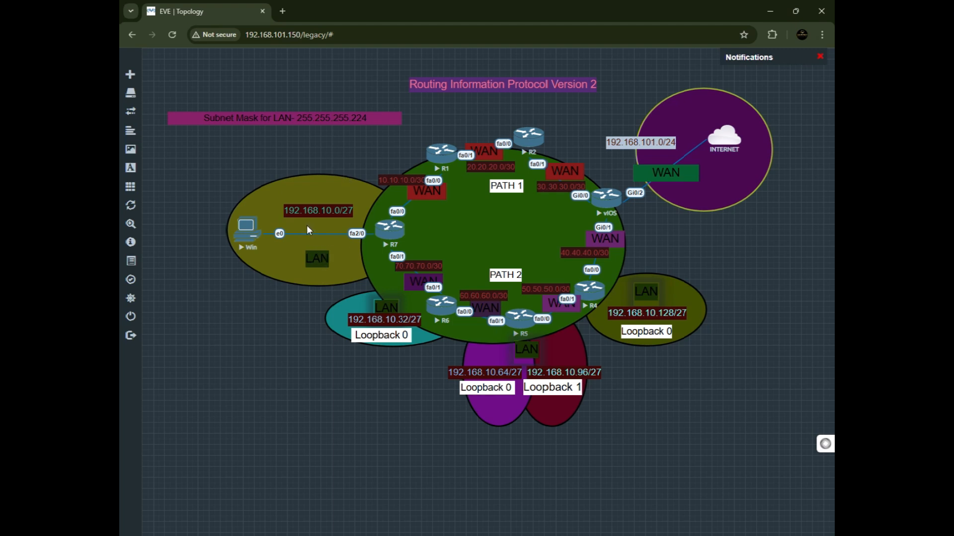
left_click_drag(308, 213, 310, 209)
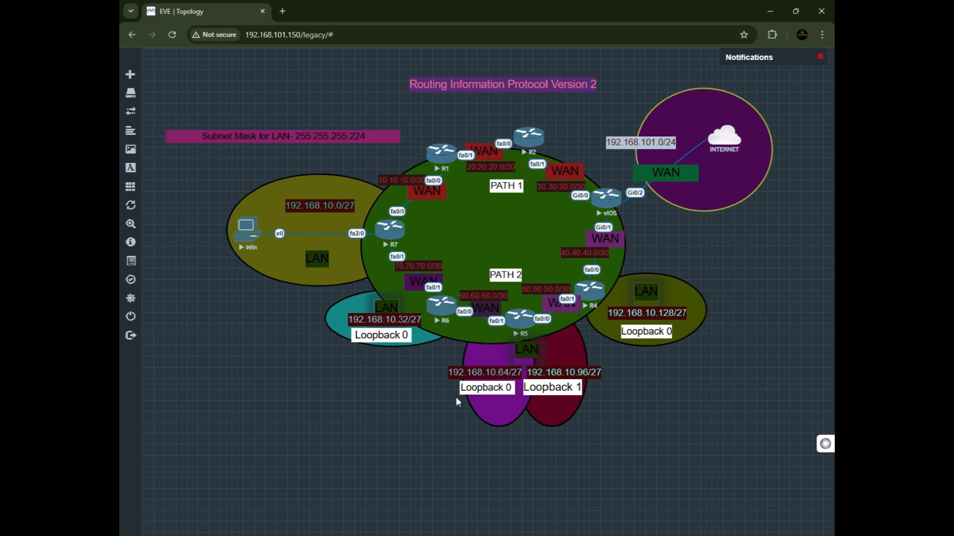
Shift the Win PC node, the Loopback 0 label under R5, and the WAN label near R1 slightly.
mouse_move(250, 236)
left_mouse_down()
mouse_move(315, 233)
mouse_move(244, 229)
mouse_move(264, 231)
left_mouse_up()
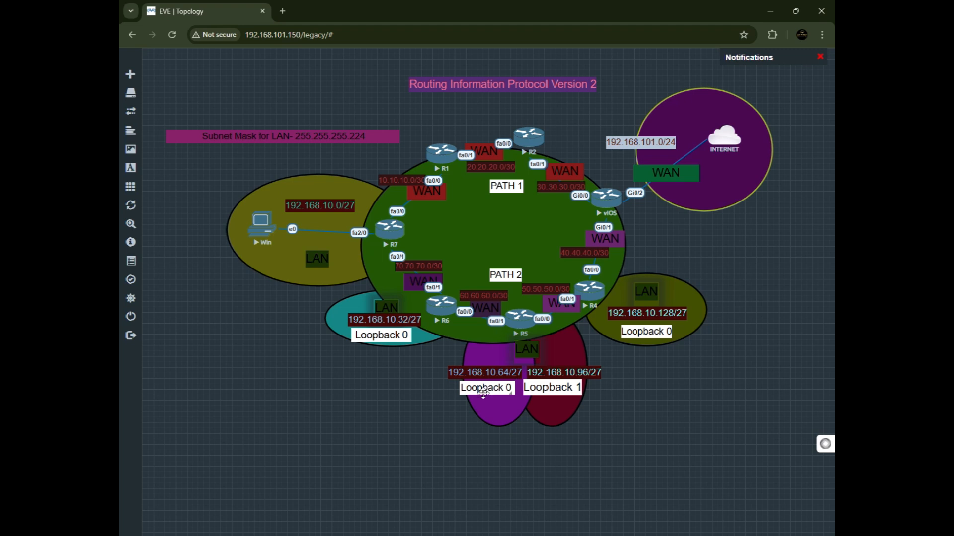
left_click_drag(483, 394, 487, 398)
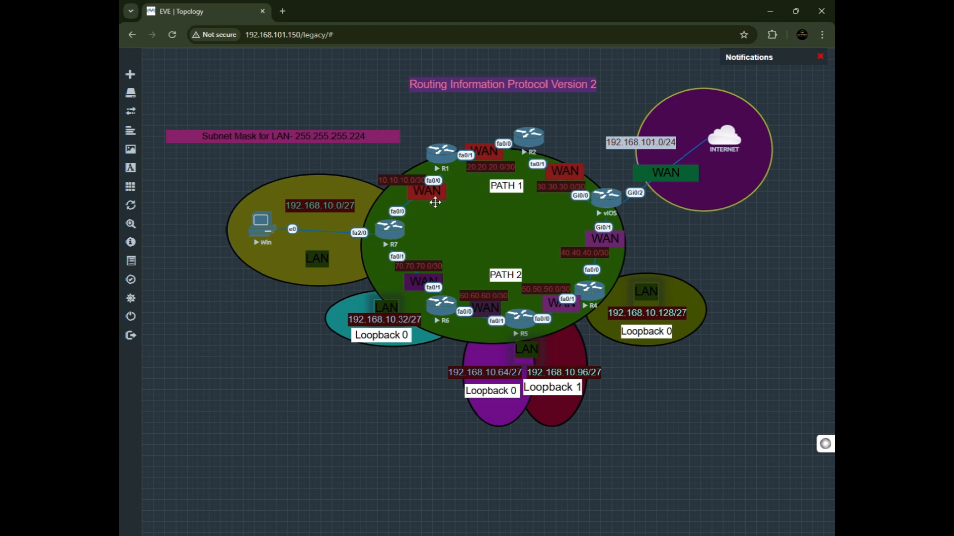
left_click_drag(434, 197, 432, 199)
left_click_drag(428, 199, 426, 202)
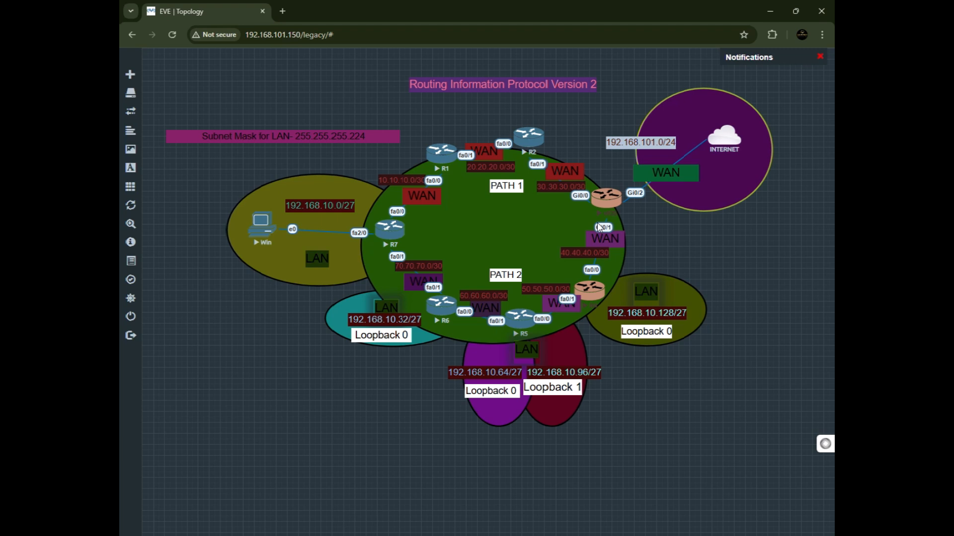
Open a console session to router R7 through the SSH/Telnet client and move its window lower.
left_click(678, 225)
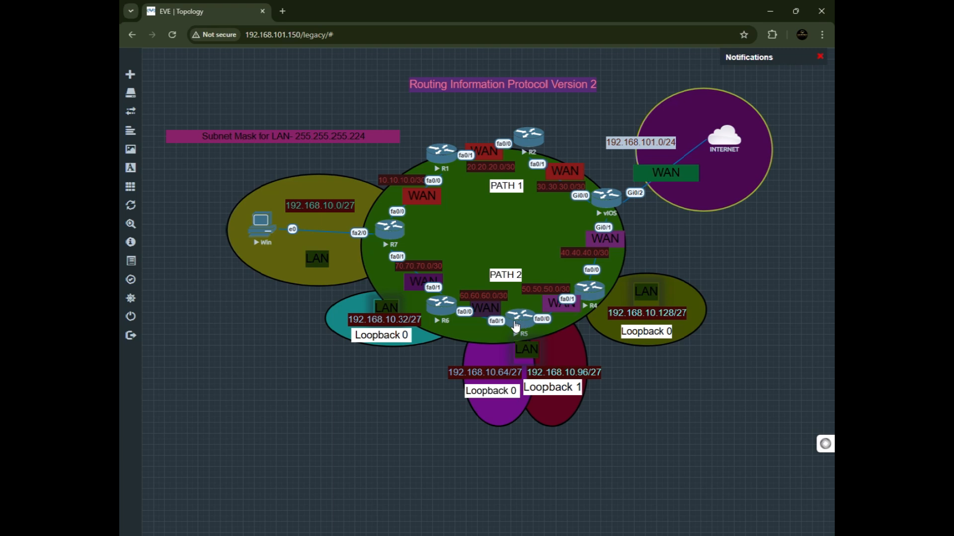
left_click(387, 240)
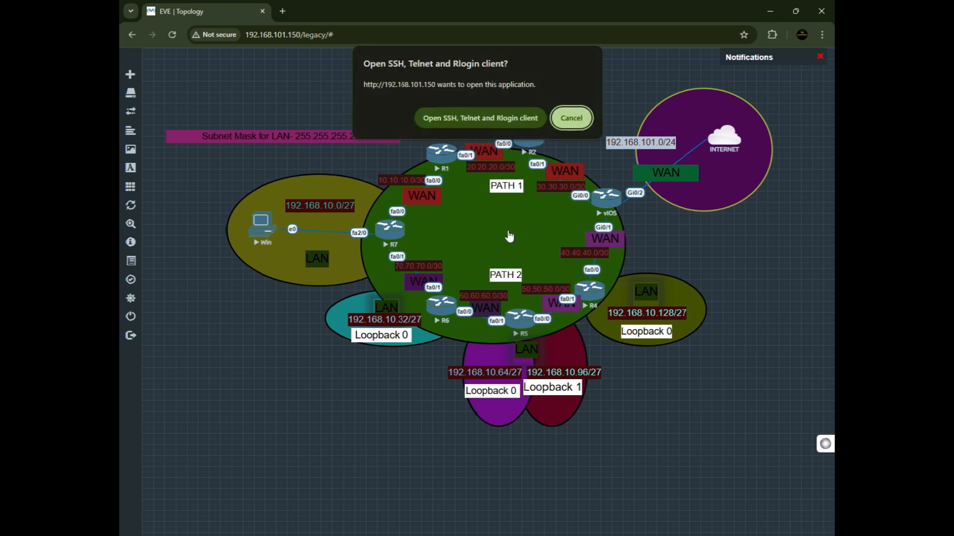
left_click(489, 123)
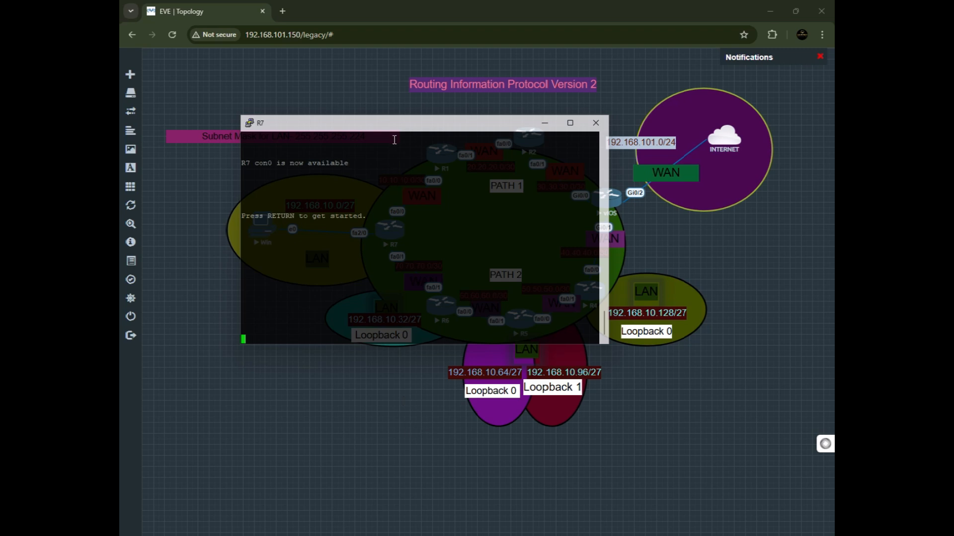
left_click_drag(392, 127, 335, 308)
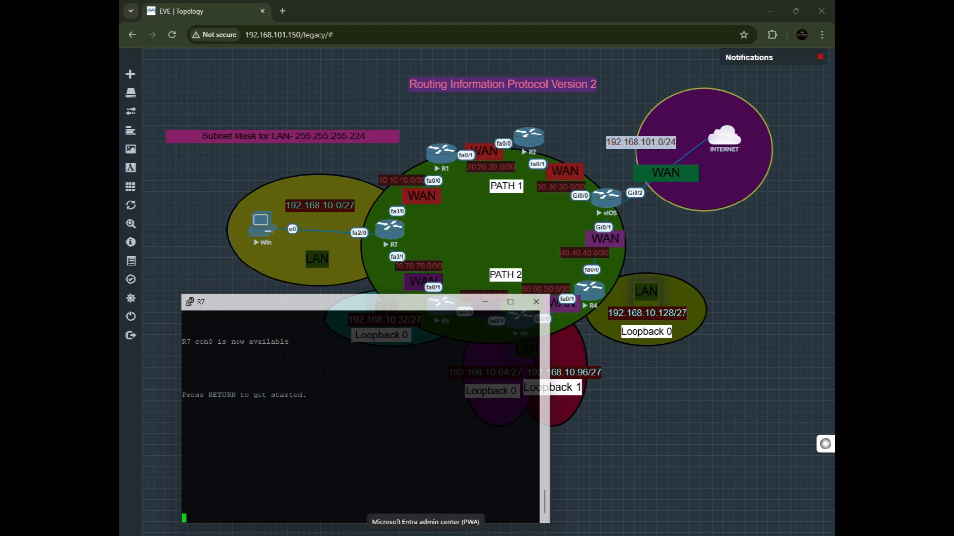
Wake the R7 console and enter privileged EXEC mode with enable.
key("Return")
type("enable")
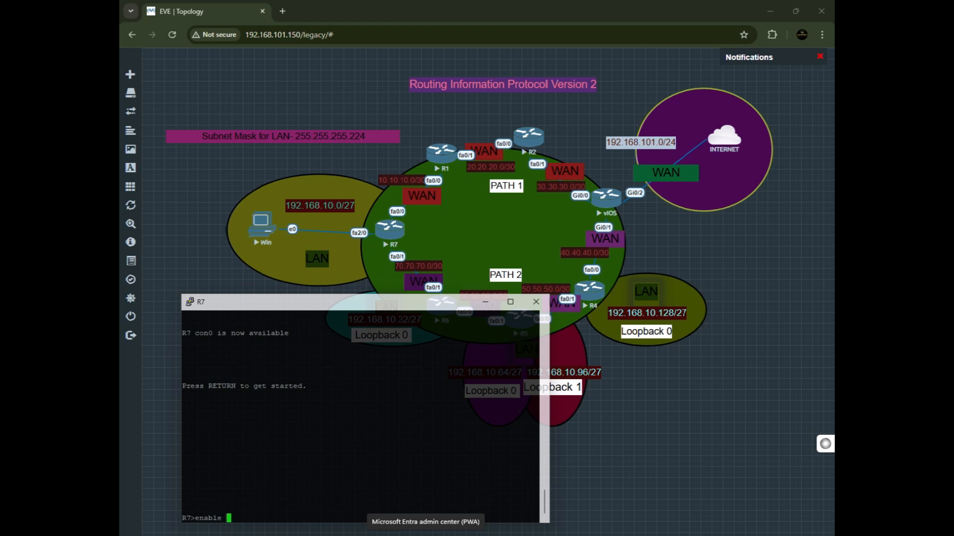
key("Return")
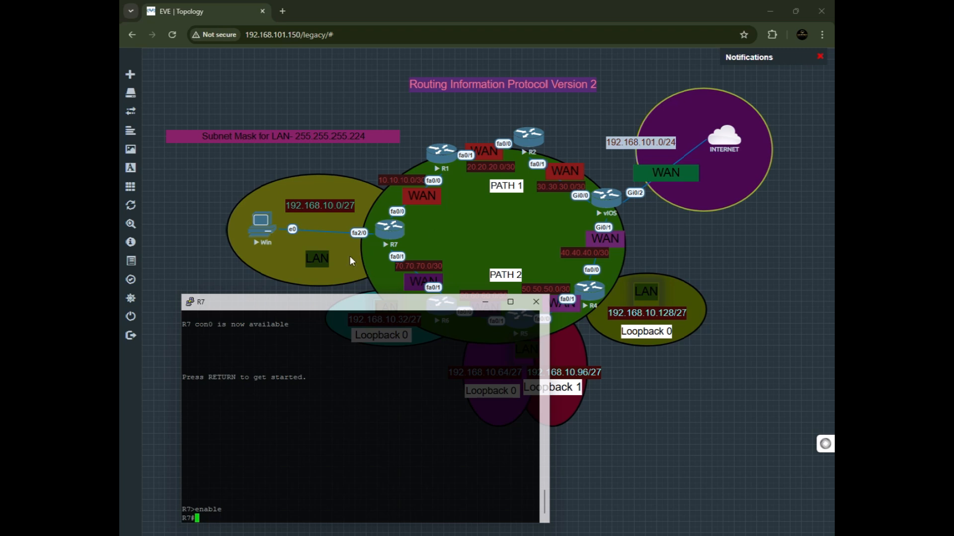
Reposition the R7 console window and try running do show ip interface brief.
left_click_drag(383, 301, 472, 299)
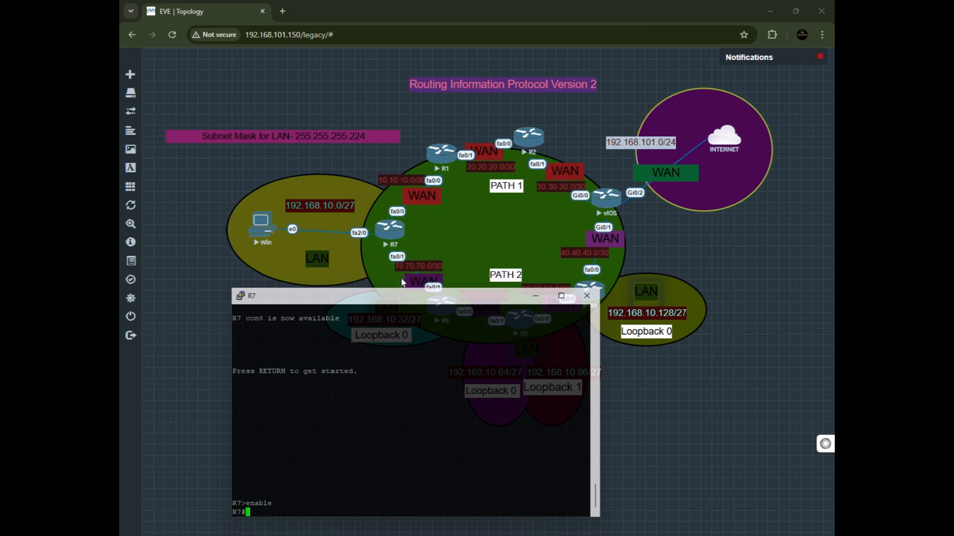
left_click_drag(401, 296, 402, 335)
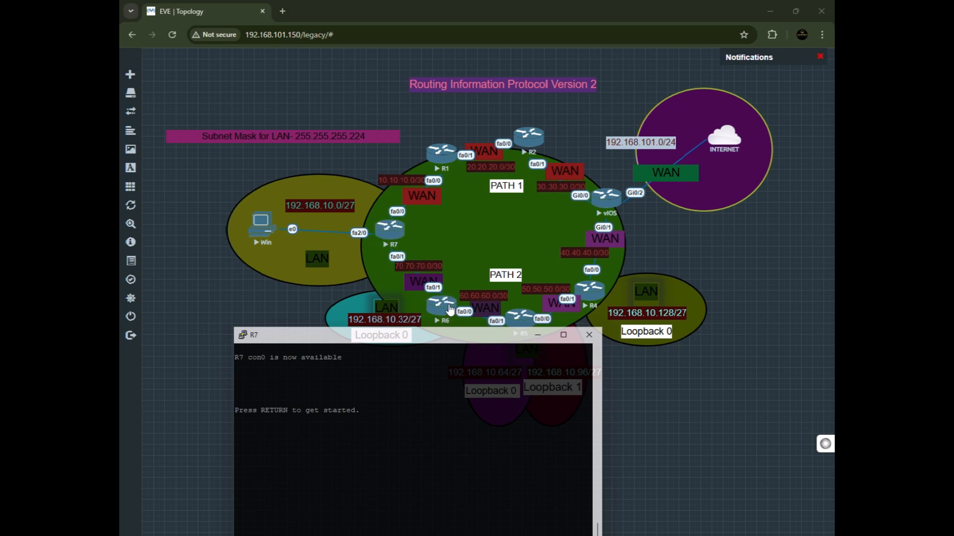
left_click_drag(431, 342, 433, 284)
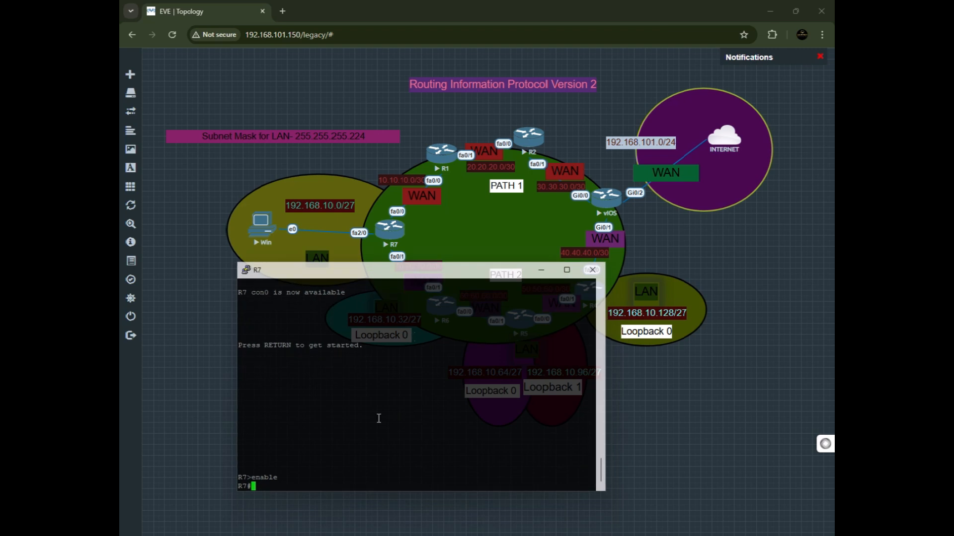
type("do sh")
key("BackSpace")
type("ow ip interface brief")
key("Return")
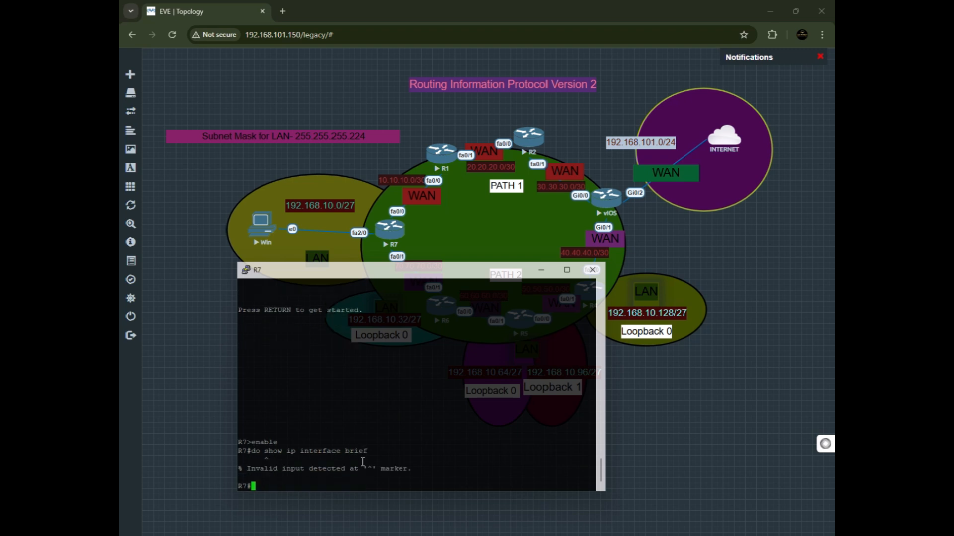
Recall the previous command, remove the do prefix, and run show ip interface brief on R7.
key("Up")
key("Left")
key("Left")
key("Left")
key("Left")
key("Left")
key("Left")
key("Left")
key("Left")
key("Left")
key("Left")
key("Left")
key("Left")
key("Left")
key("Left")
key("Left")
key("Left")
key("Left")
key("Left")
key("Left")
key("Left")
key("Right")
key("BackSpace")
key("BackSpace")
key("Delete")
key("Return")
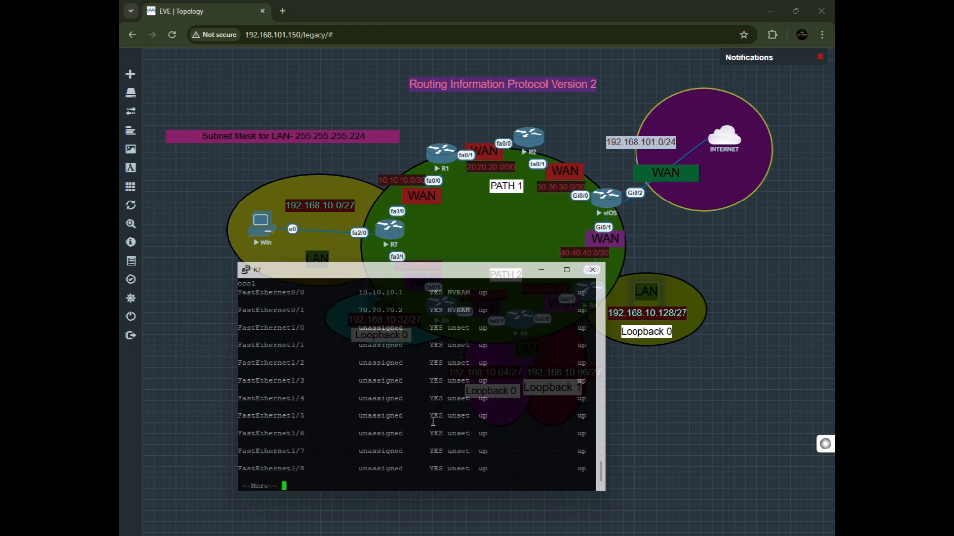
Examine R7's interface list, highlighting the FastEthernet0/0 and FastEthernet0/1 names and addresses.
scroll(431, 422, "up", 1)
scroll(381, 435, "down", 1)
scroll(380, 434, "up", 1)
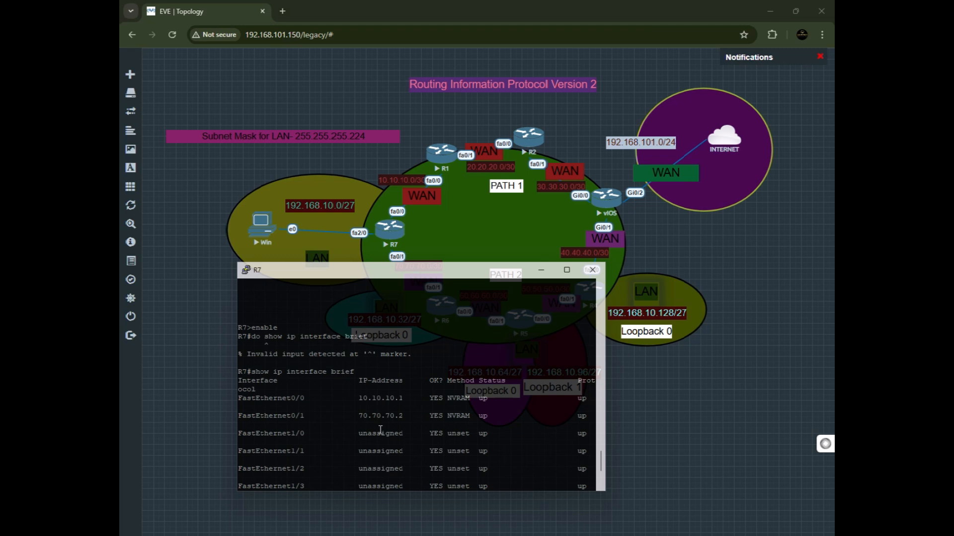
left_click_drag(308, 398, 262, 397)
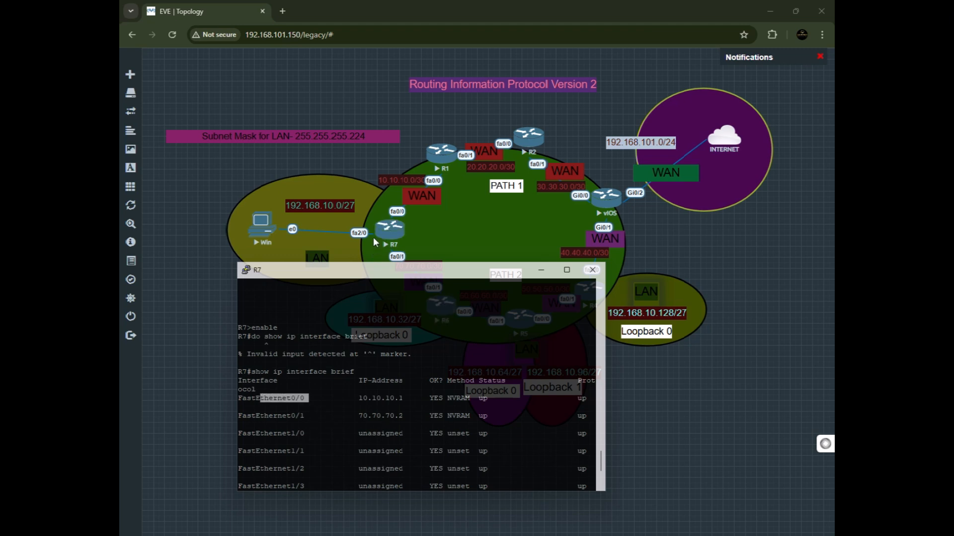
left_click_drag(358, 398, 411, 398)
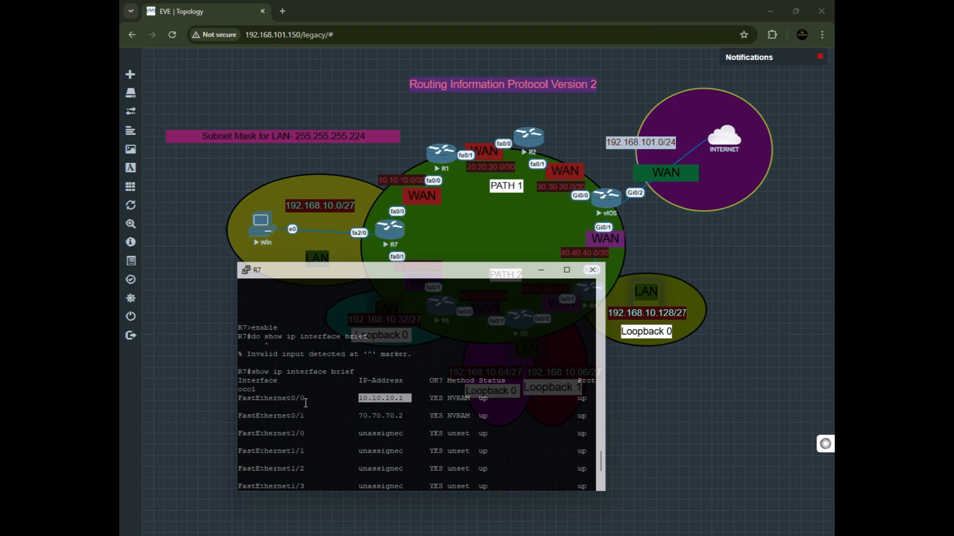
left_click_drag(306, 401, 238, 401)
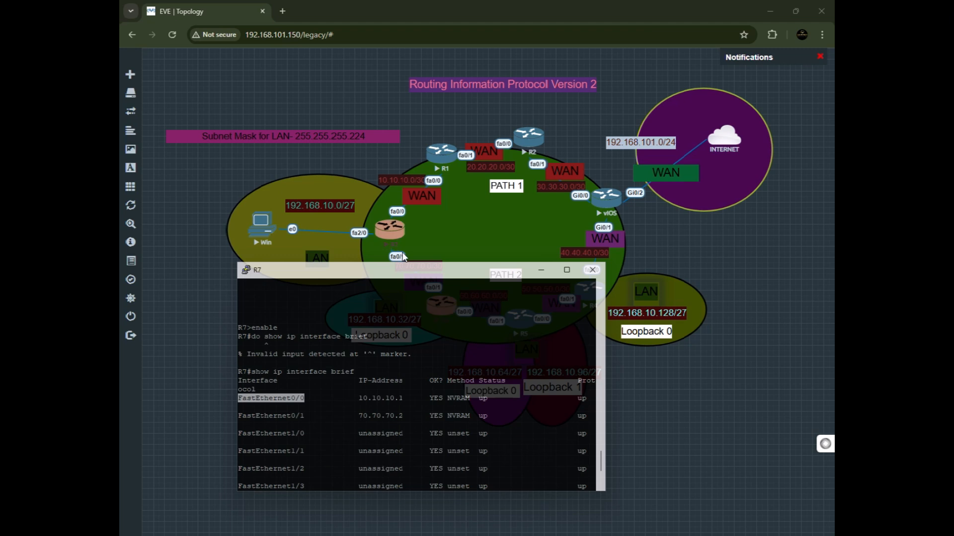
left_click_drag(403, 416, 358, 418)
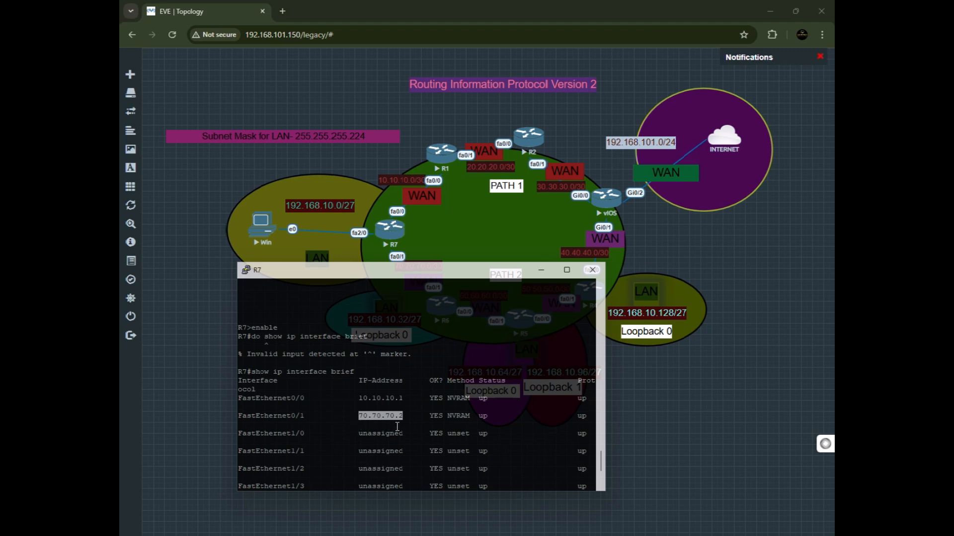
left_click_drag(403, 422, 378, 414)
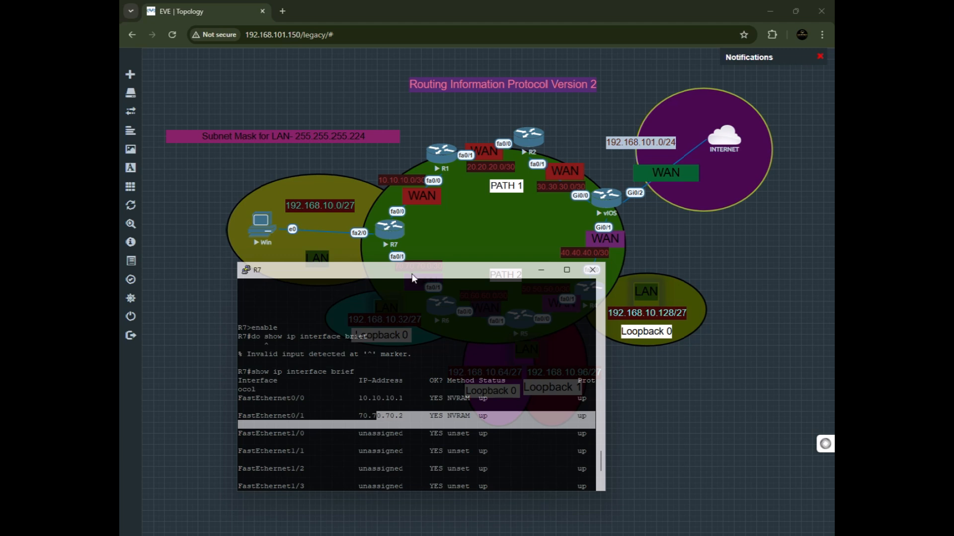
left_click_drag(412, 277, 405, 358)
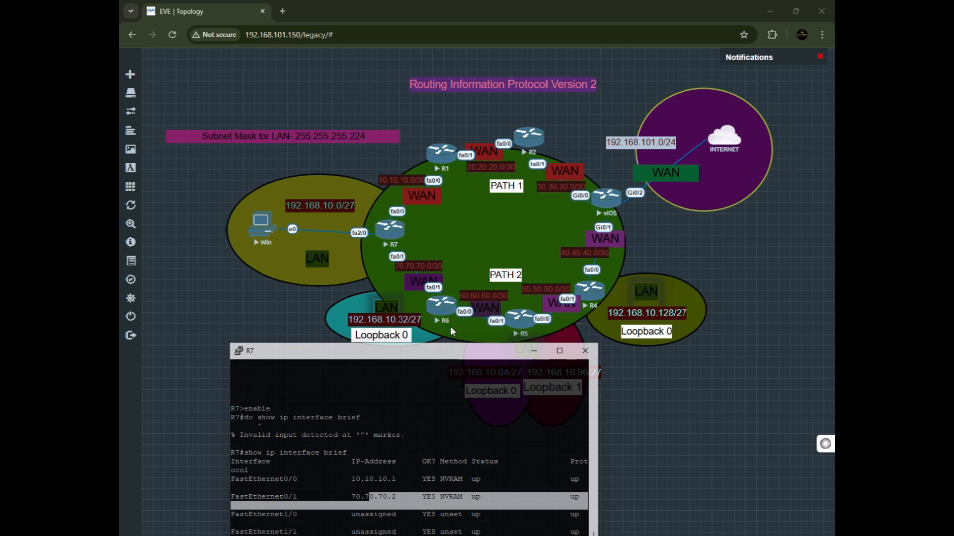
left_click_drag(364, 354, 455, 254)
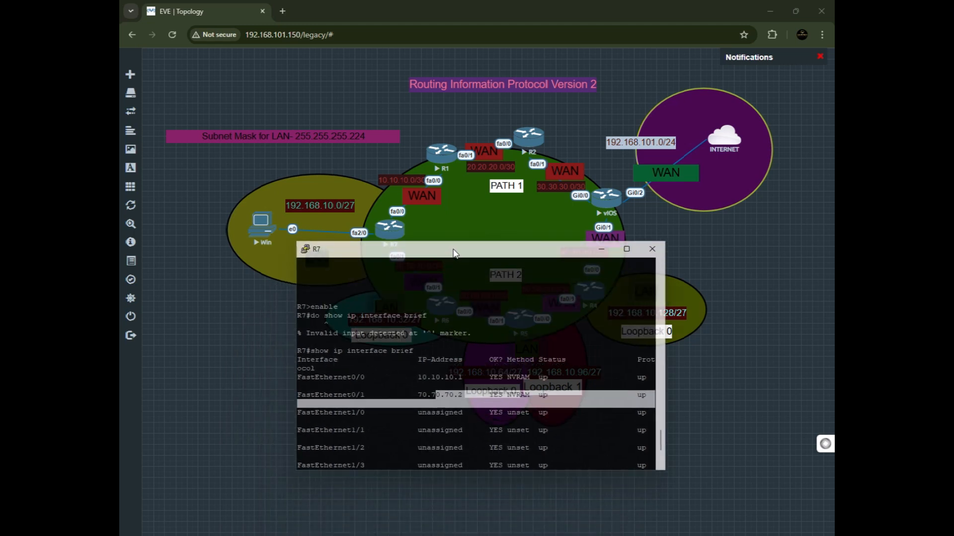
Page through the rest of R7's interface output and highlight the FastEthernet2/0 row.
scroll(408, 385, "down", 2)
left_click_drag(371, 255, 371, 297)
key("Return")
key("Return")
key("Return")
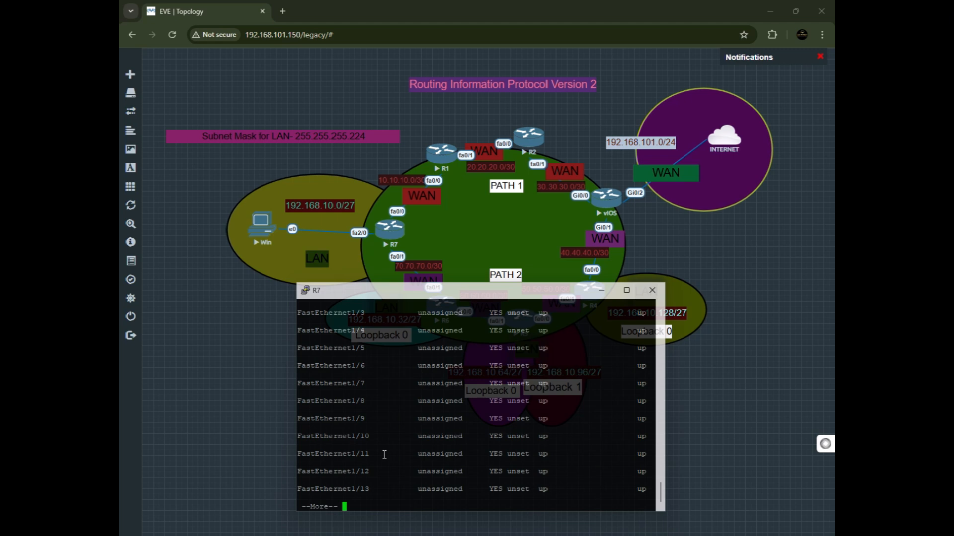
key("Return")
key("Return")
key("Return")
key("Return")
key("Return")
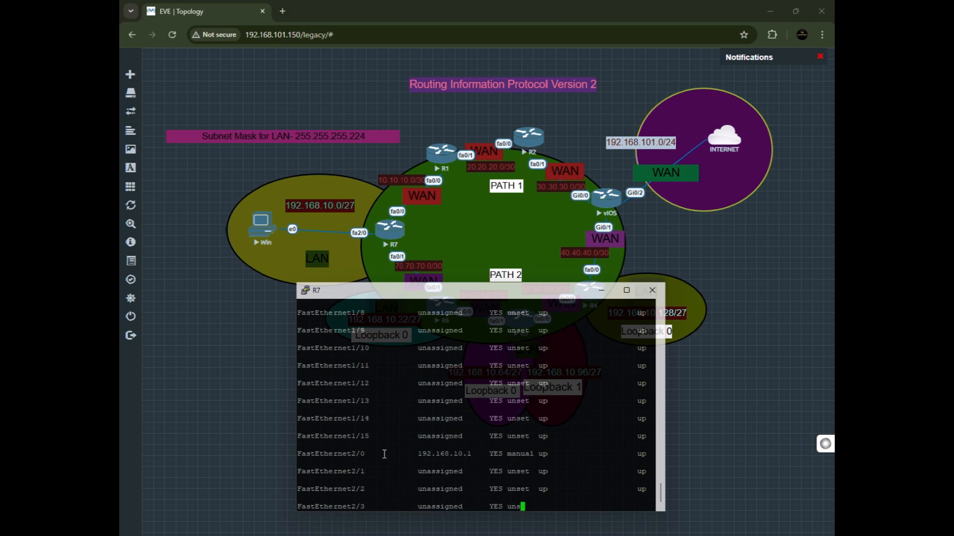
left_click_drag(303, 435, 637, 436)
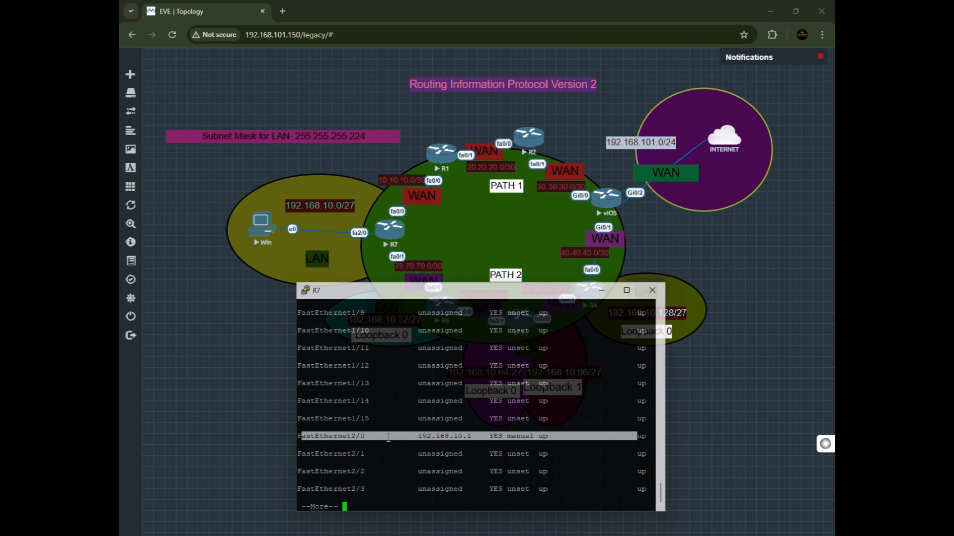
left_click(434, 462)
key("space")
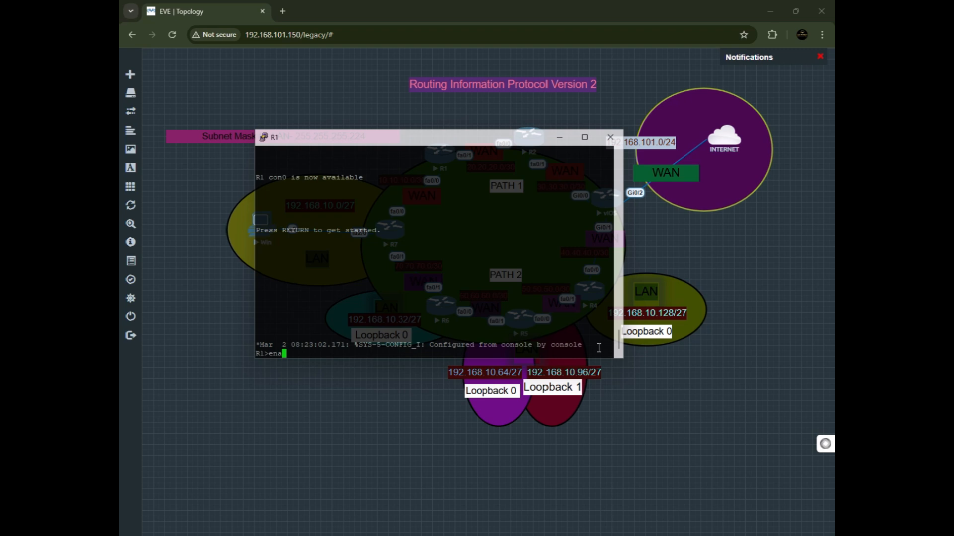
On router R1's console, enter privileged mode with enable and run show ip interface brief.
type("ble")
key("Return")
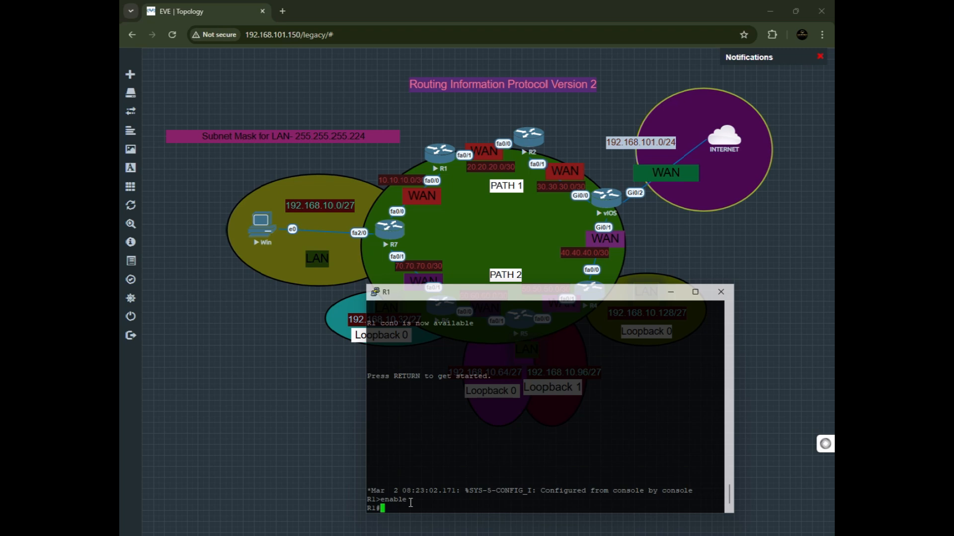
type("show ip interface brief")
key("Return")
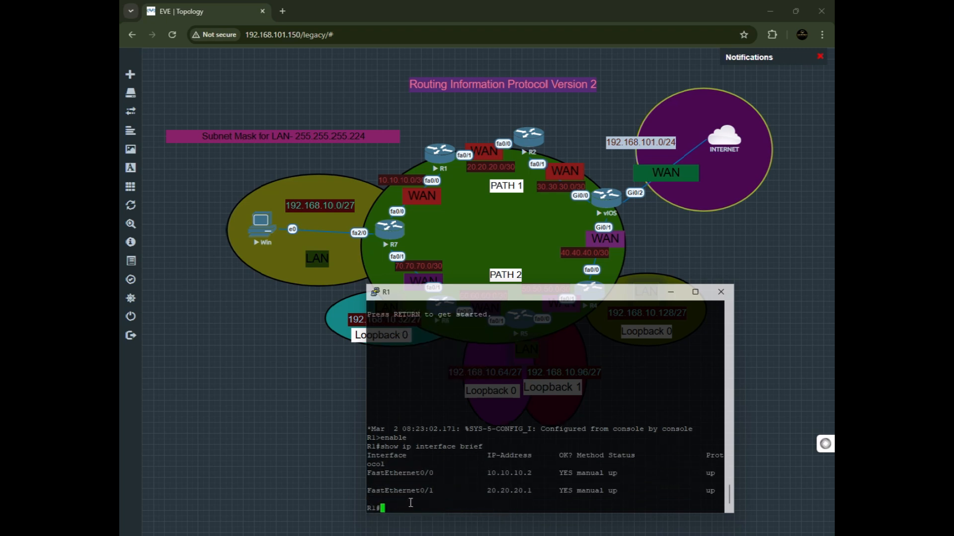
Run show ip interface on R1's console.
left_click_drag(457, 446, 385, 447)
type("sho")
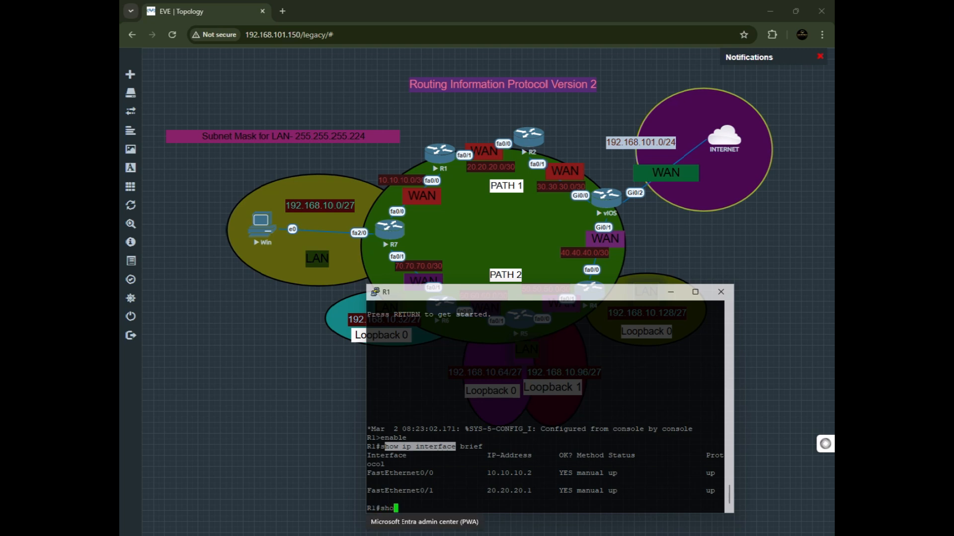
type("w ip interface")
key("Return")
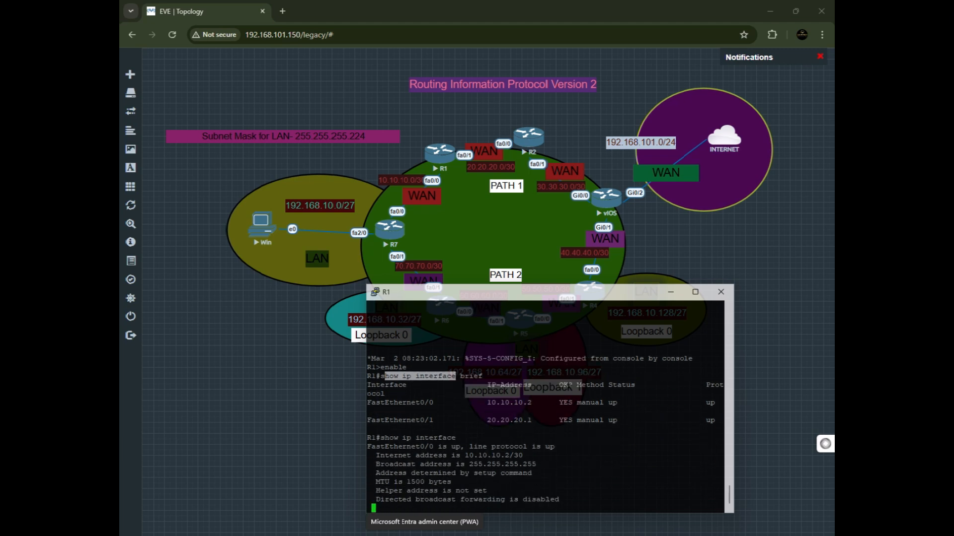
Examine FastEthernet0/0's detailed output on R1, highlighting its internet address, broadcast address and MTU lines.
scroll(481, 456, "up", 4)
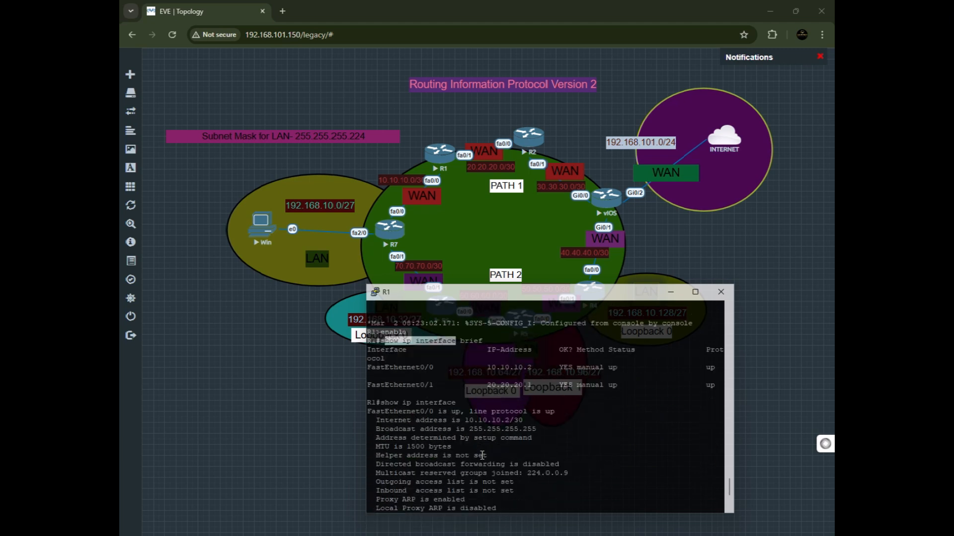
left_click_drag(372, 421, 453, 421)
left_click(455, 442)
left_click(495, 435)
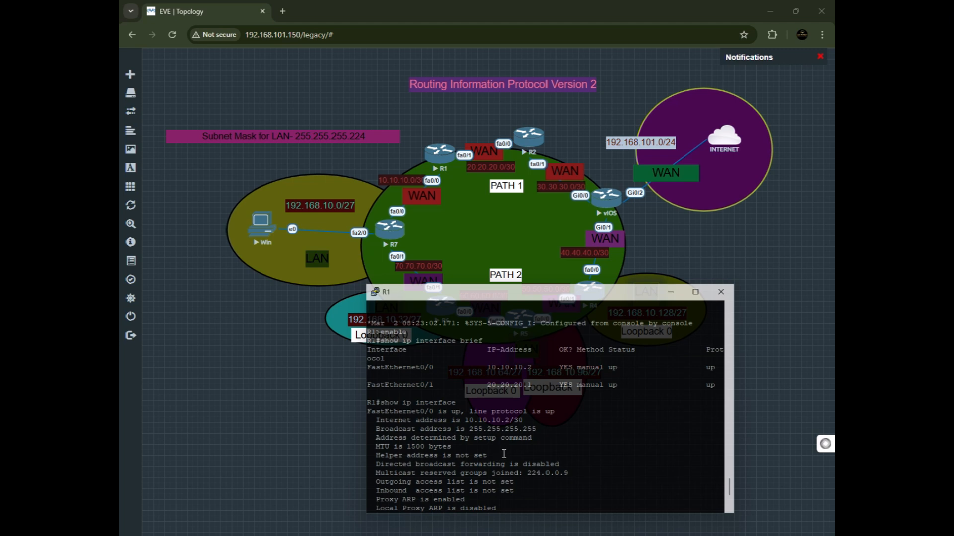
left_click_drag(541, 434, 460, 424)
left_click(425, 460)
double_click(498, 426)
left_click(501, 422)
left_click_drag(544, 432, 377, 429)
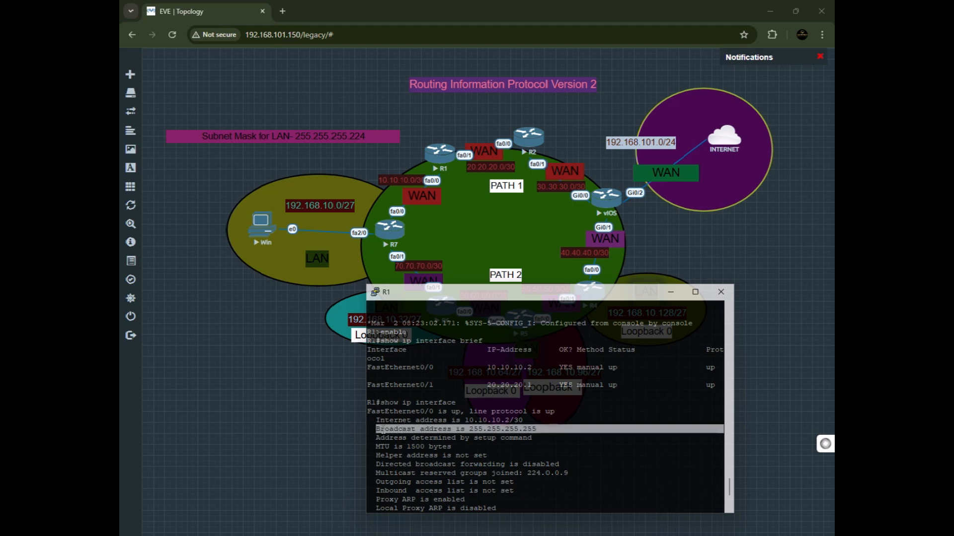
left_click_drag(454, 443, 454, 439)
left_click(535, 427)
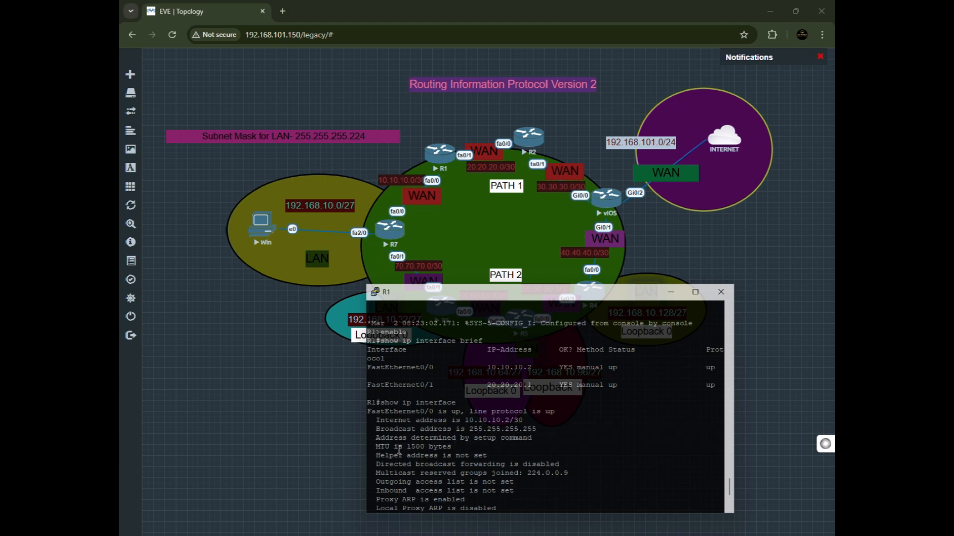
left_click_drag(456, 454, 427, 454)
left_click(452, 456)
Page through the rest of R1's show ip interface output down to the FastEthernet0/1 section.
scroll(452, 459, "down", 4)
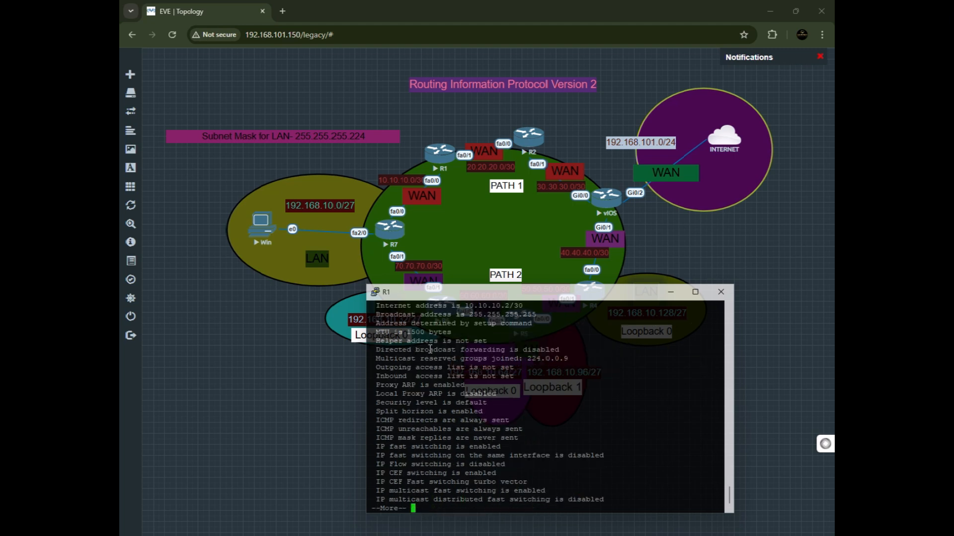
left_click_drag(449, 334, 391, 334)
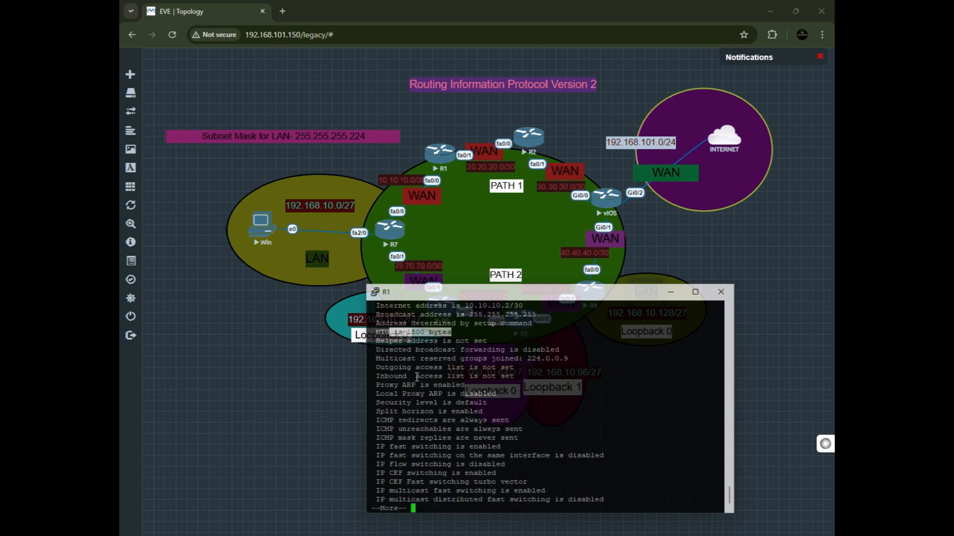
left_click(425, 383)
key("Return")
key("Return")
key("Return")
key("Return")
key("Return")
key("Return")
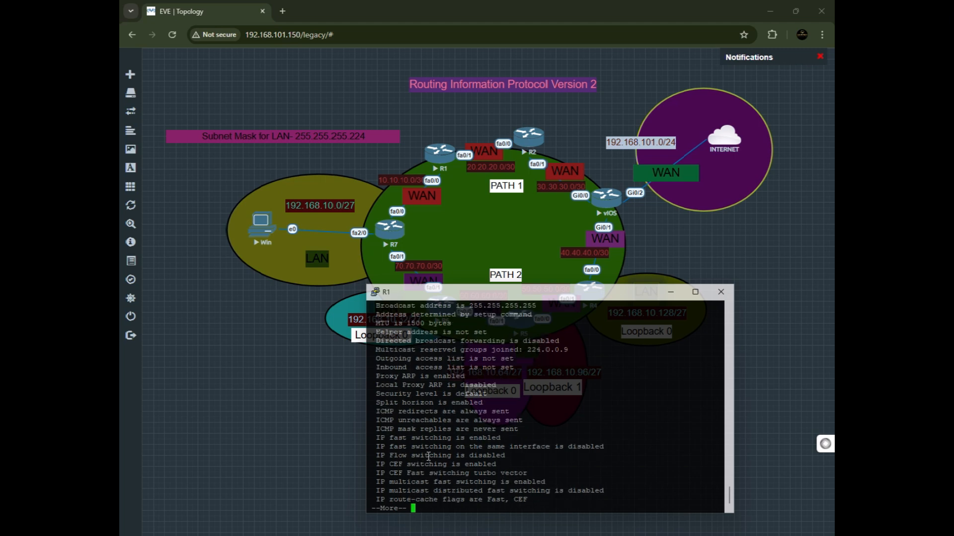
key("Return")
key("Return")
key("Return")
key("Return")
key("Return")
key("Return")
key("Return")
key("Return")
key("Return")
key("Return")
key("Return")
key("Return")
key("Return")
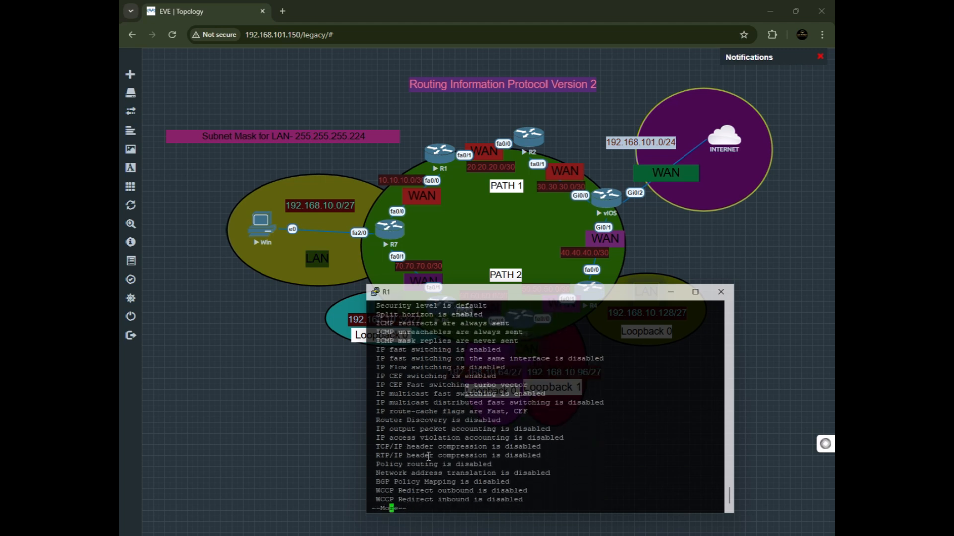
key("Return")
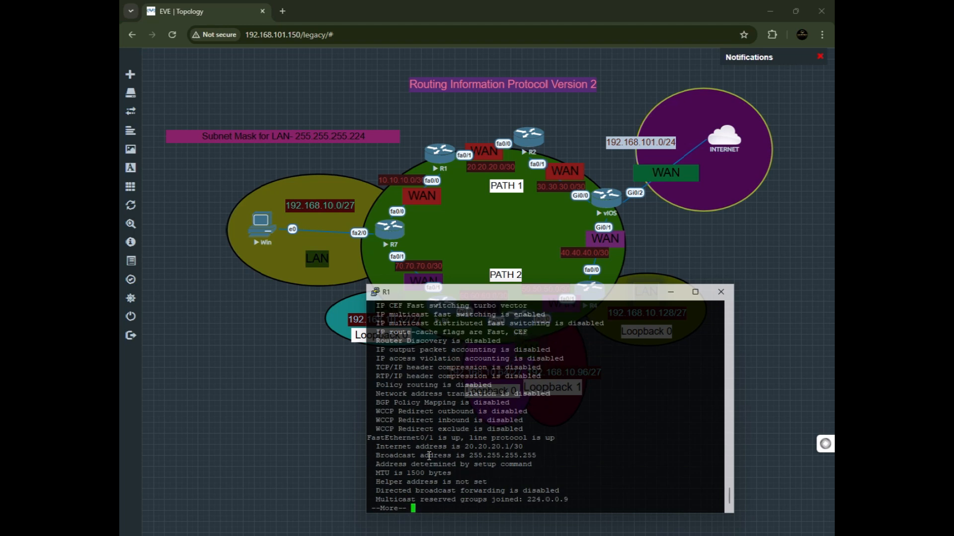
key("Return")
key("Return")
key("Return")
key("Return")
key("Return")
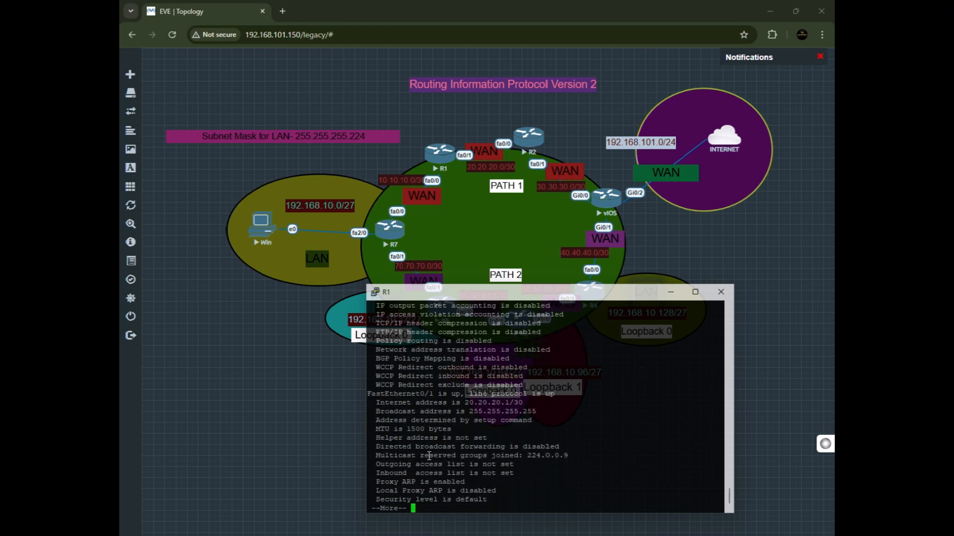
key("Return")
key("Return")
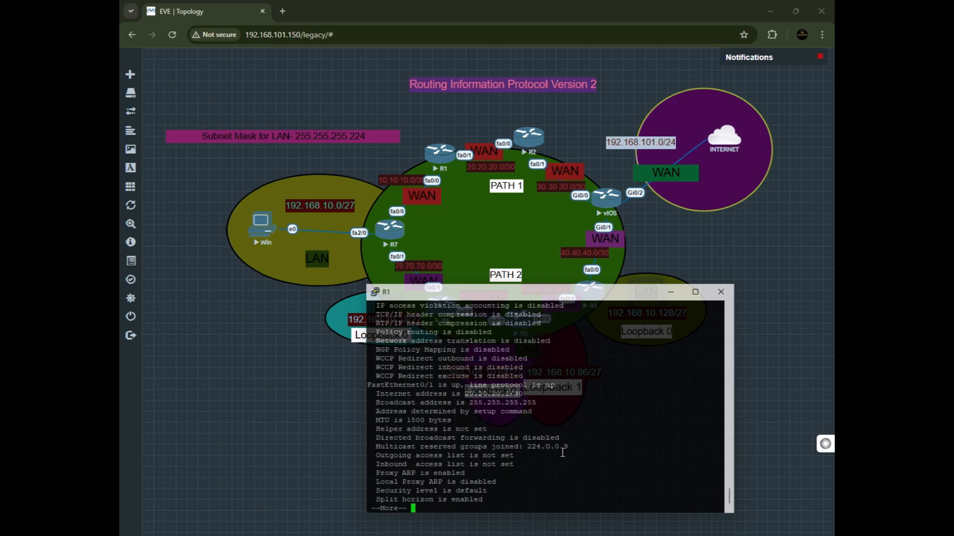
Highlight FastEthernet0/1's internet address and broadcast address lines in R1's output.
left_click_drag(537, 393, 380, 394)
left_click_drag(542, 386, 462, 391)
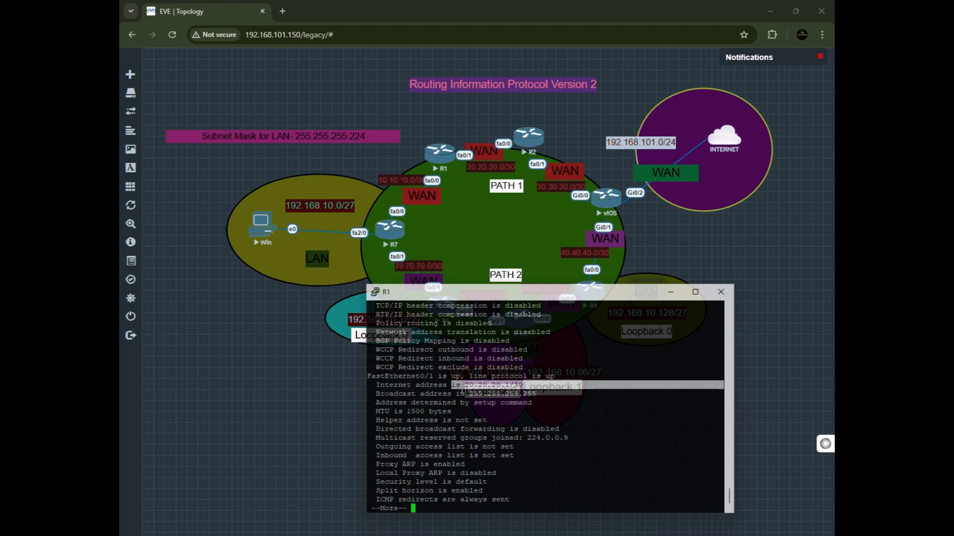
left_click(530, 388)
left_click_drag(526, 387, 445, 387)
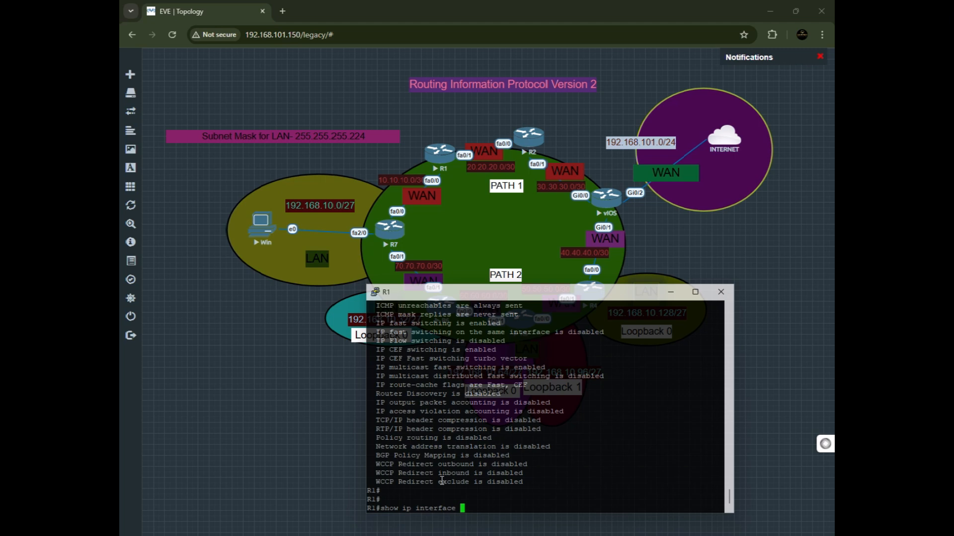
Run show ip interface brief on R1 and highlight the FastEthernet0/0 and FastEthernet0/1 rows and addresses.
type("br")
key("Return")
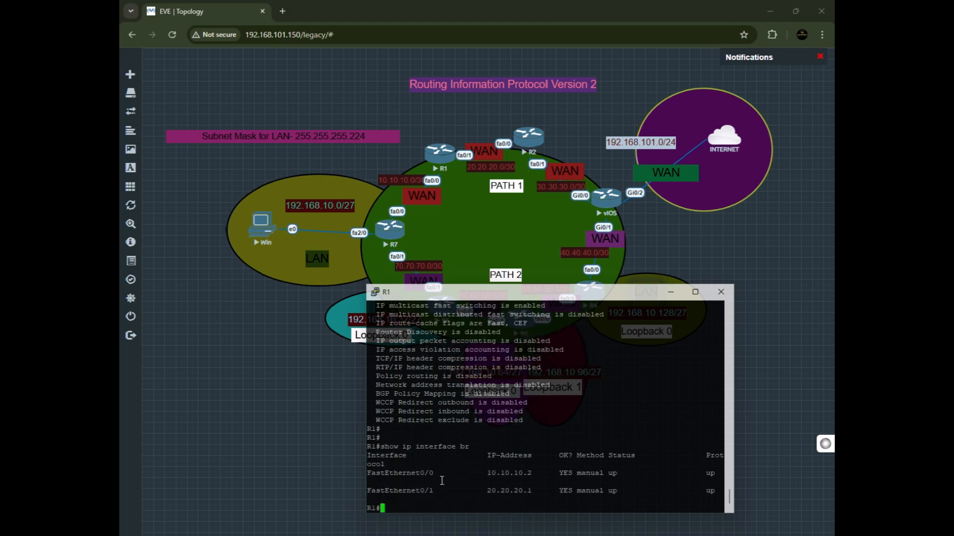
left_click_drag(544, 489, 451, 473)
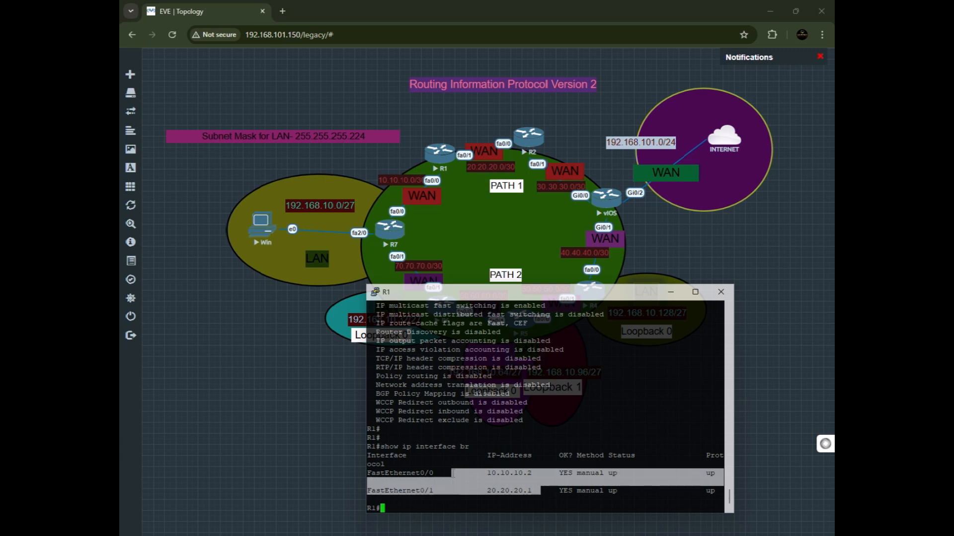
left_click_drag(535, 473, 434, 474)
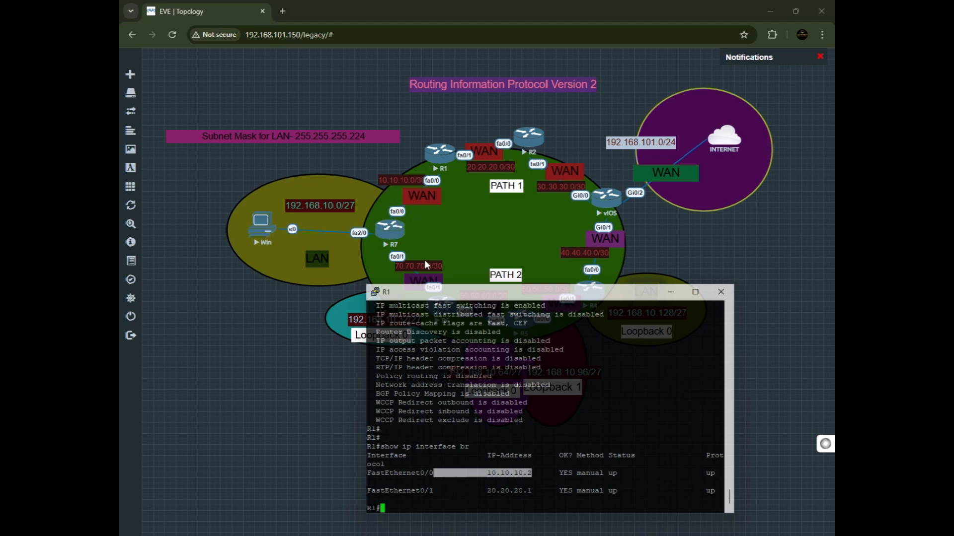
left_click_drag(534, 499, 487, 491)
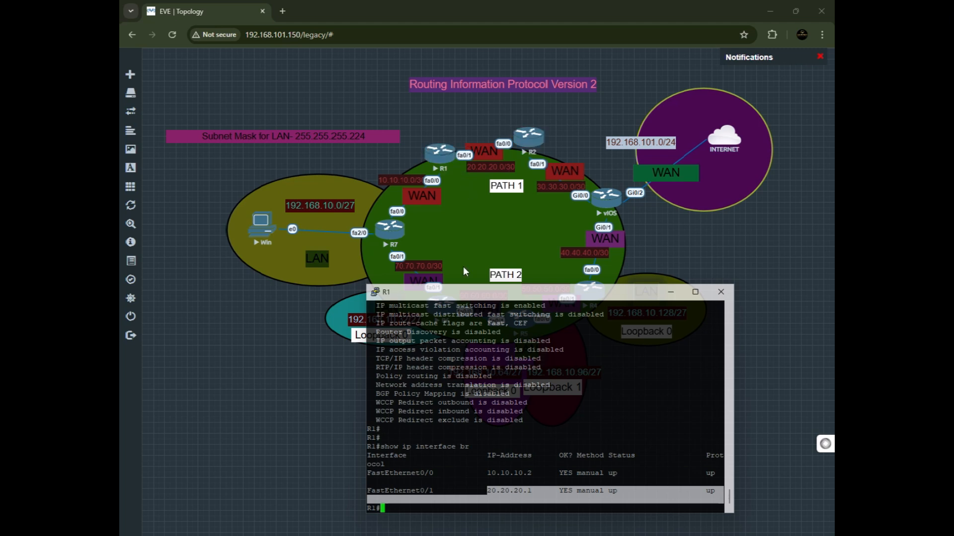
left_click_drag(441, 492, 376, 499)
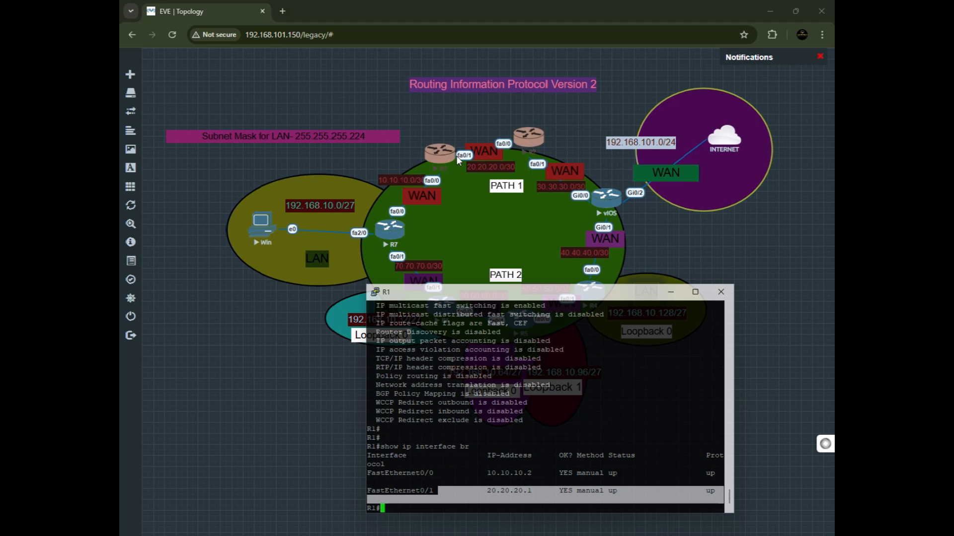
Minimize R1's console, open R2's console, enter privileged mode with en and run show ip int br.
left_click(670, 293)
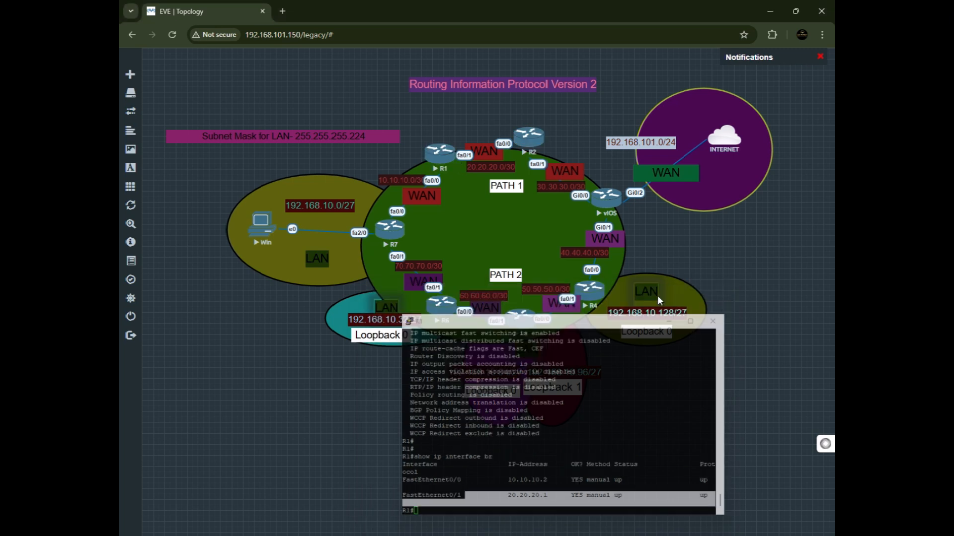
left_click(536, 139)
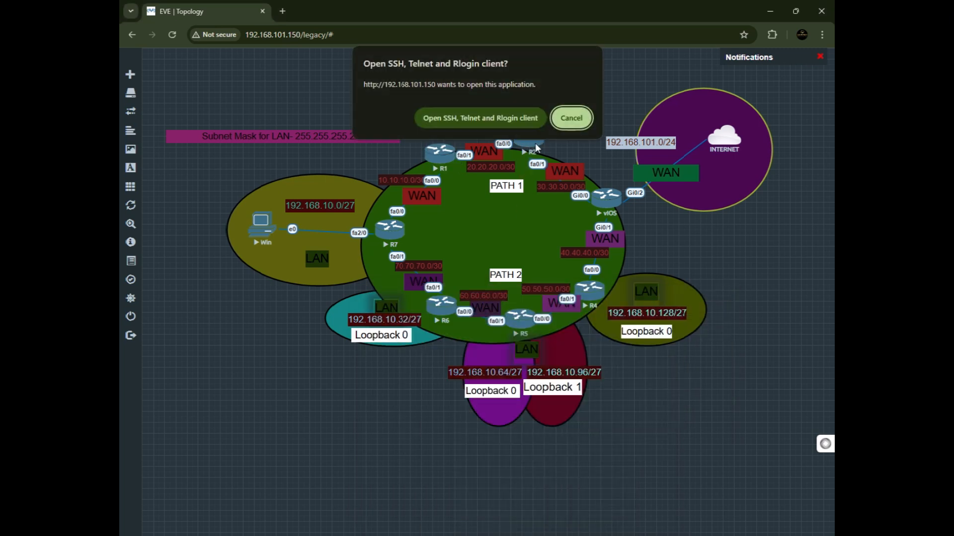
left_click(482, 119)
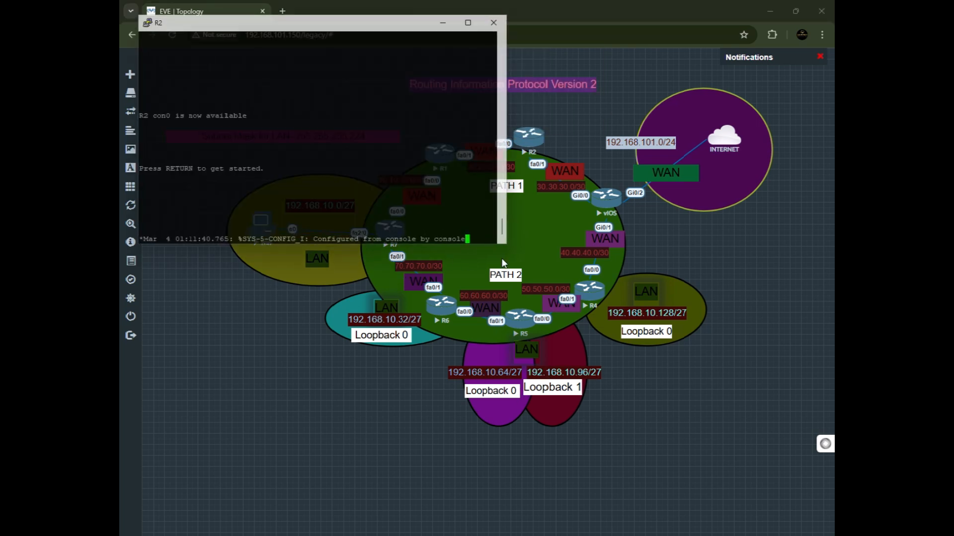
key("Return")
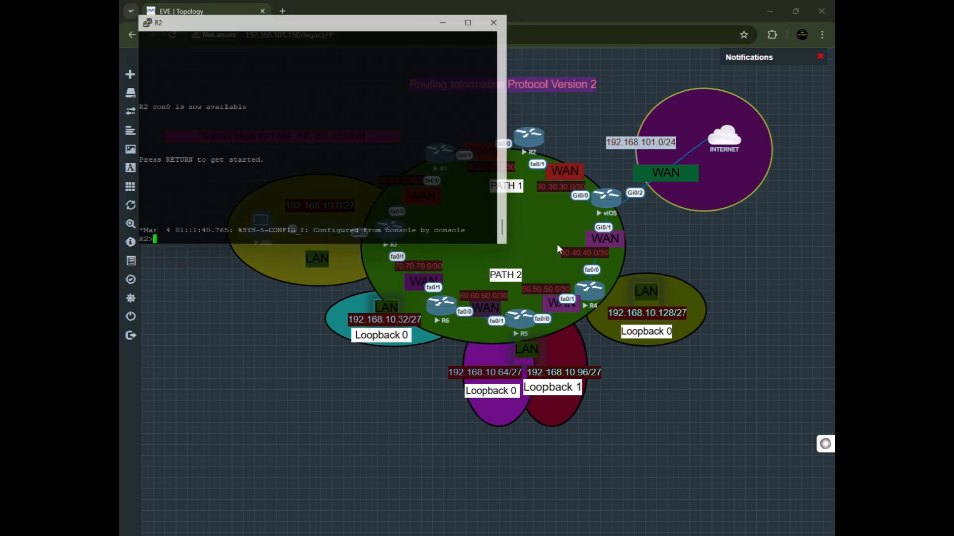
type("en")
key("Return")
type("show ip int br")
key("Return")
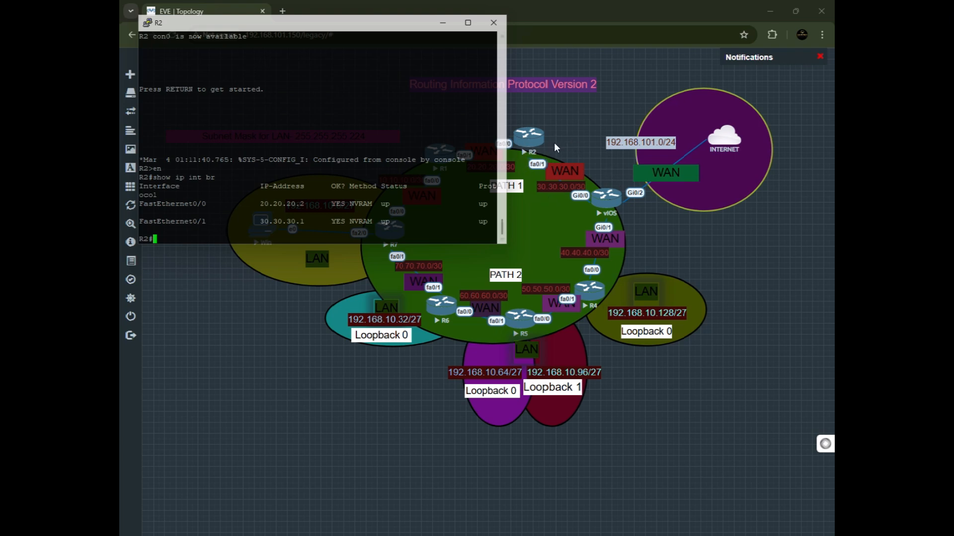
Highlight the IP addresses of R2's FastEthernet0/0 and FastEthernet0/1 interfaces.
left_click_drag(252, 203, 304, 206)
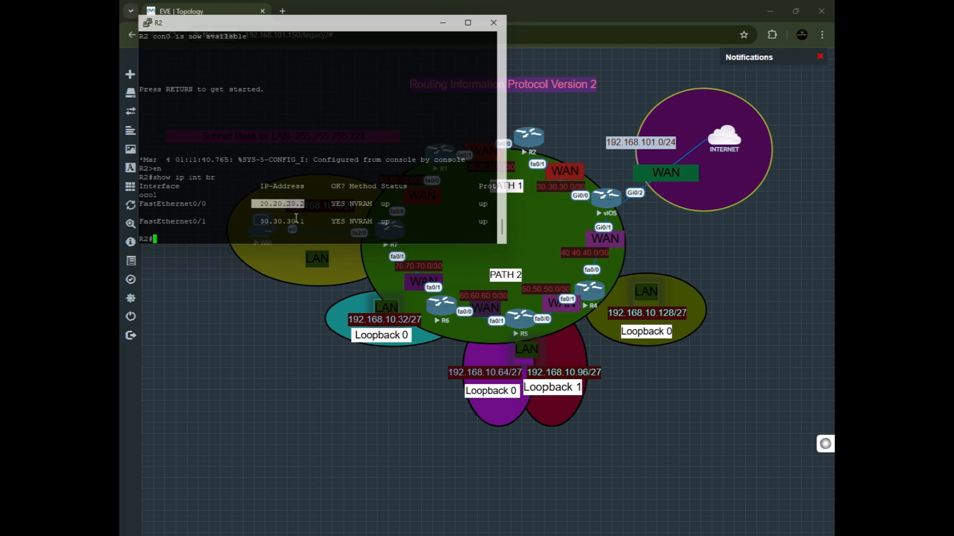
left_click(306, 206)
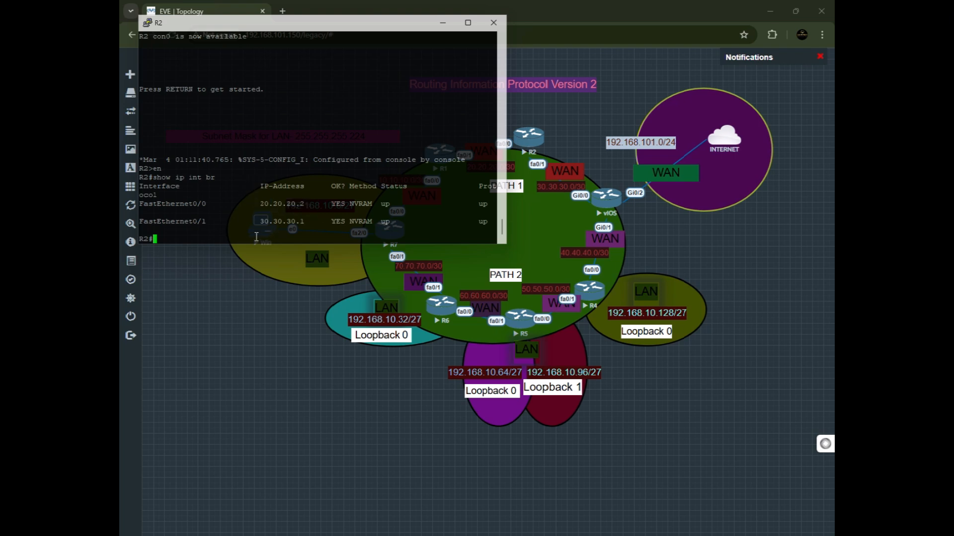
left_click_drag(260, 223, 306, 226)
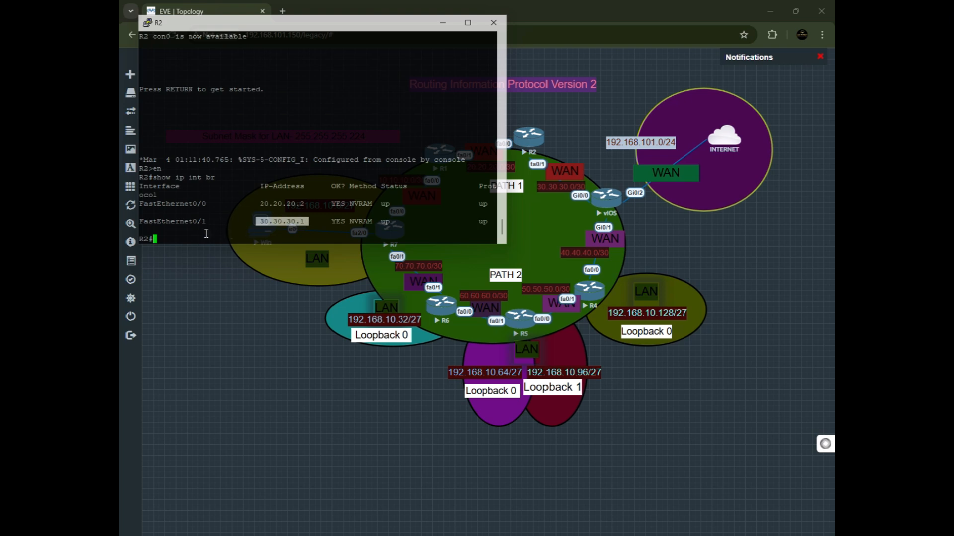
left_click(311, 229)
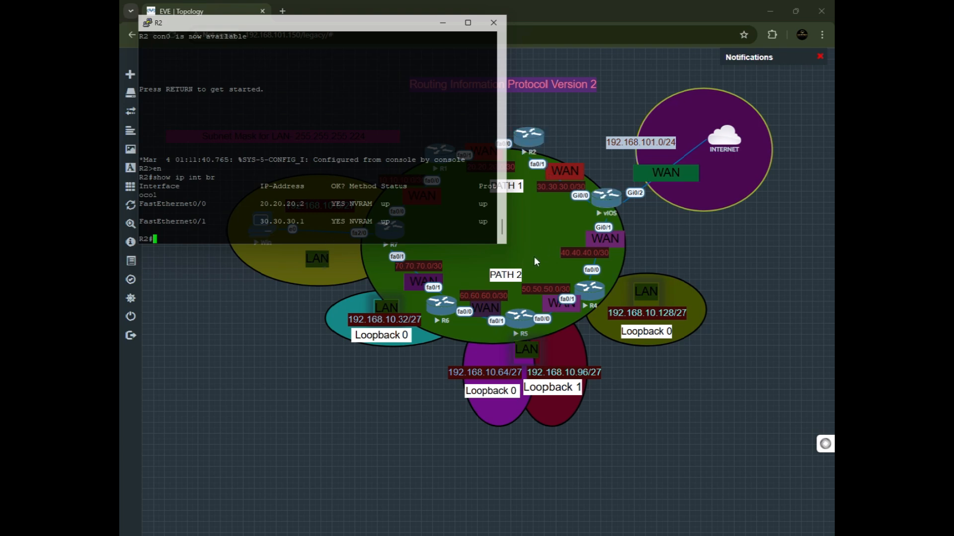
Open the vIOS router's console, run en and show ip int br, and highlight the GigabitEthernet0/0 and 0/1 rows.
left_click(608, 205)
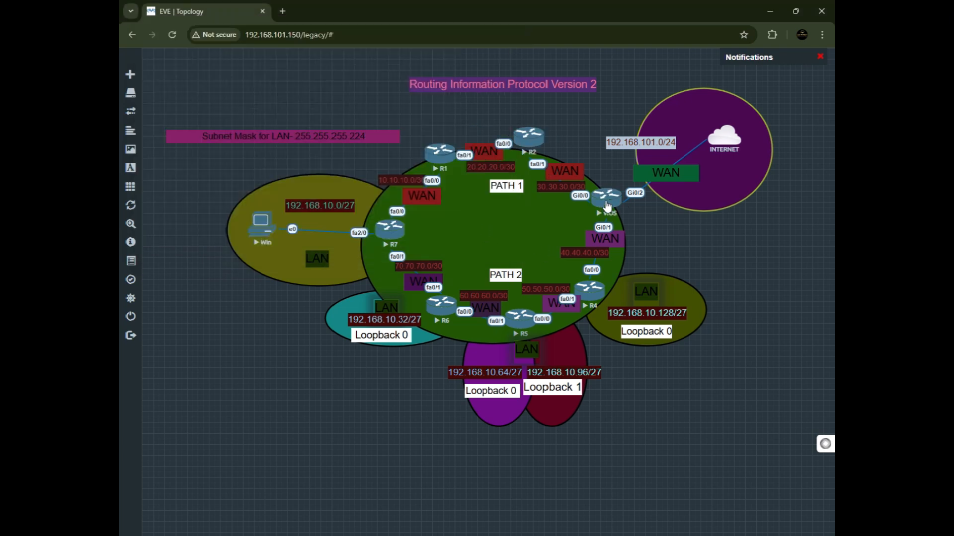
left_click(608, 206)
left_click(488, 125)
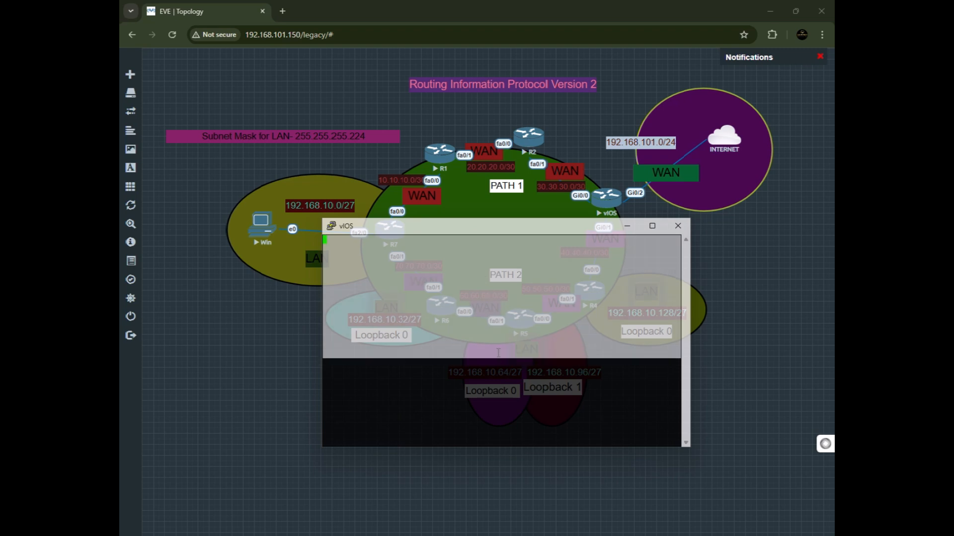
left_click_drag(496, 229, 537, 325)
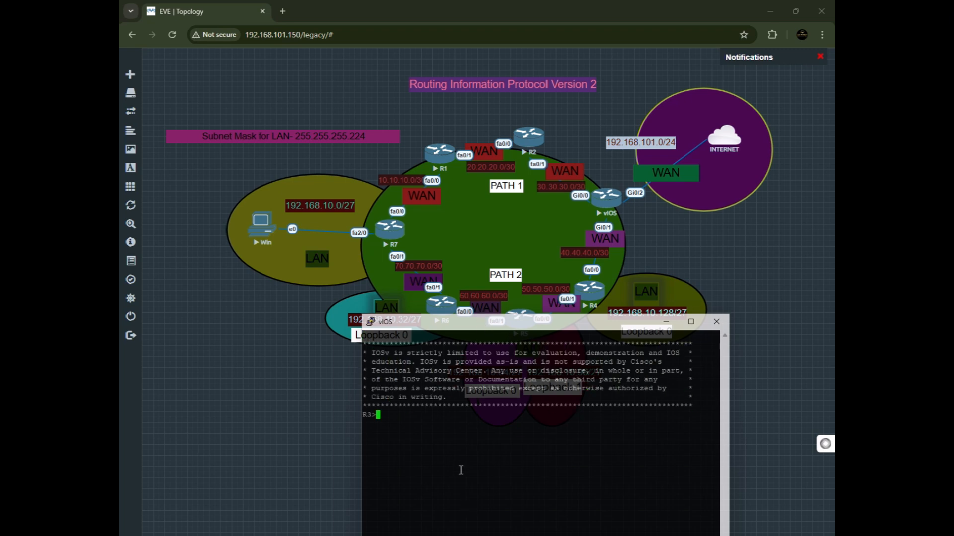
type("en")
key("Return")
type("show ip int br")
key("Return")
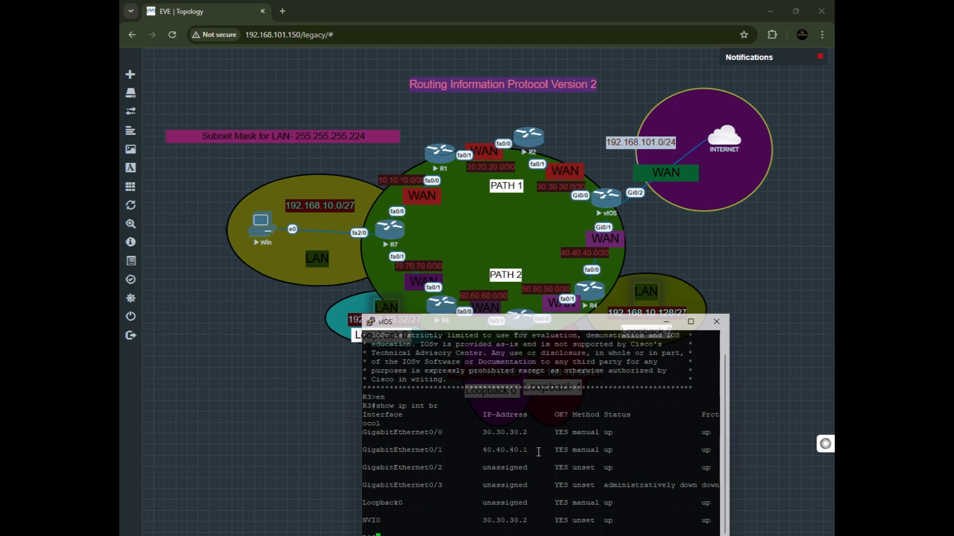
left_click_drag(531, 451, 380, 423)
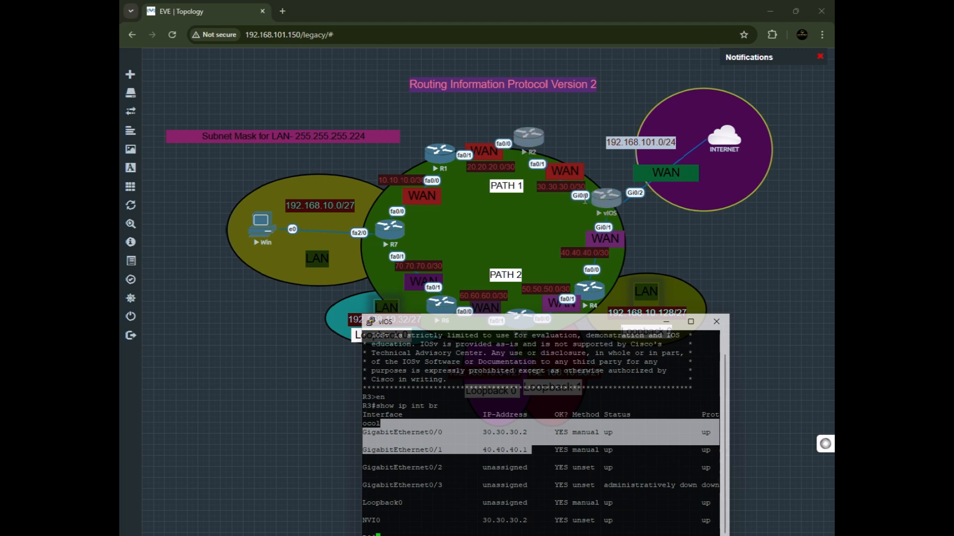
left_click_drag(528, 434, 490, 433)
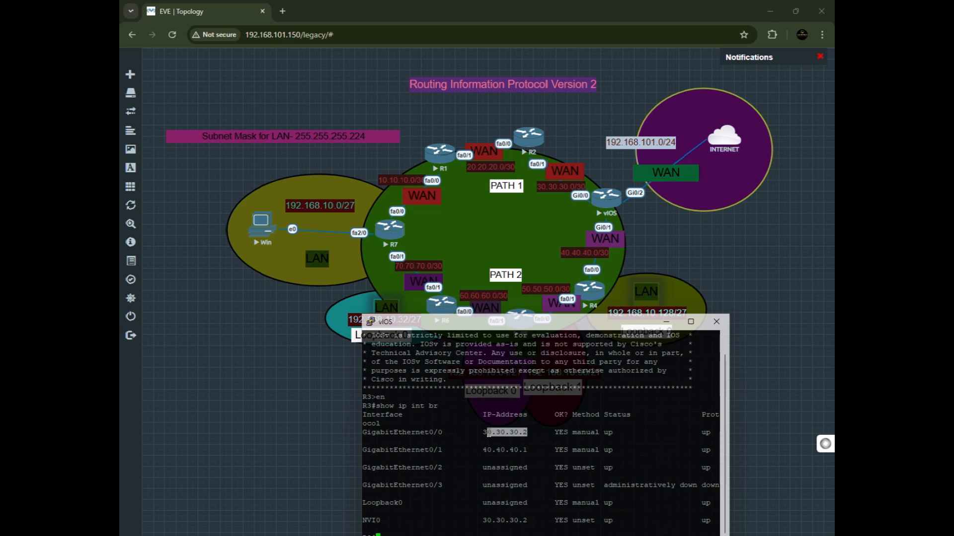
Highlight the GigabitEthernet0/1 and GigabitEthernet0/2 rows in the vIOS router's interface output.
left_click_drag(446, 450, 430, 450)
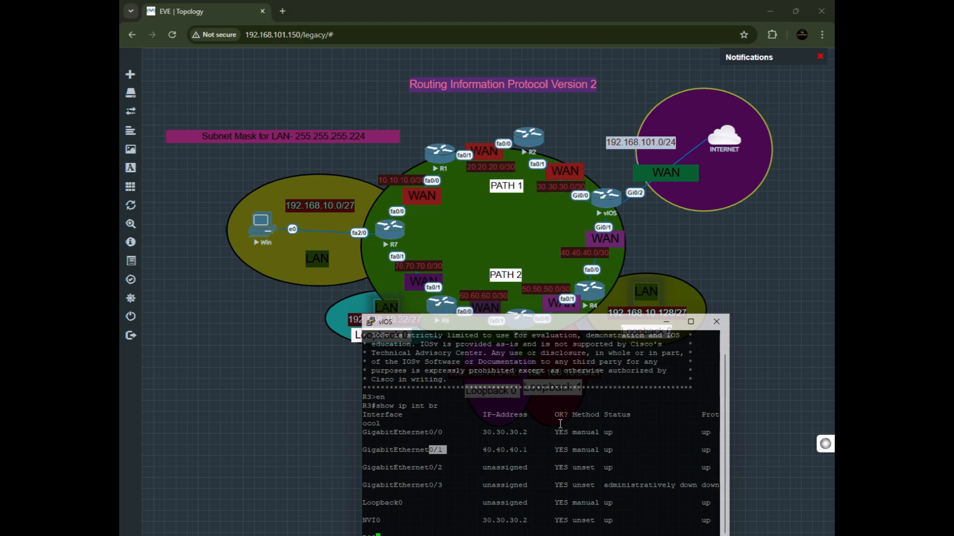
scroll(597, 372, "up", 1)
scroll(559, 415, "down", 1)
key("Return")
key("Return")
key("Return")
key("Return")
key("Return")
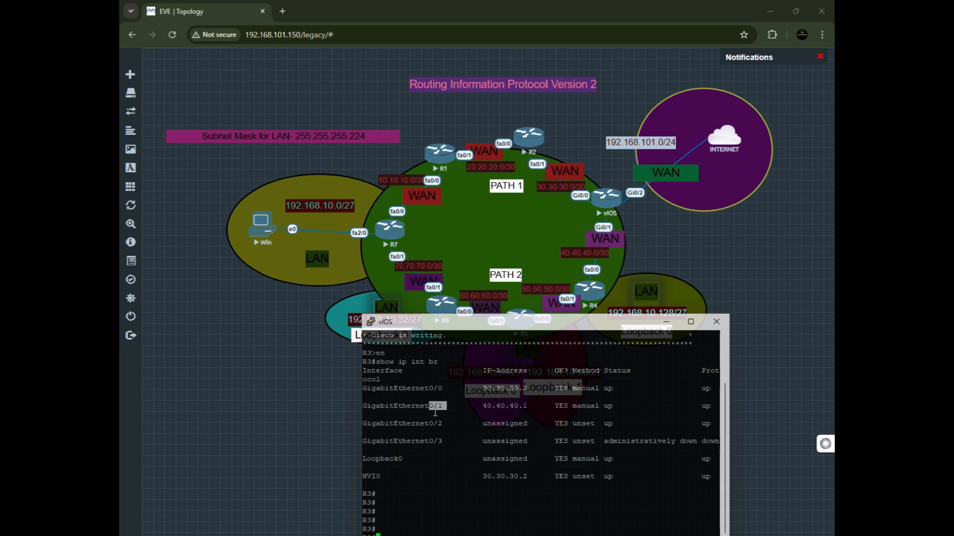
left_click_drag(364, 423, 715, 424)
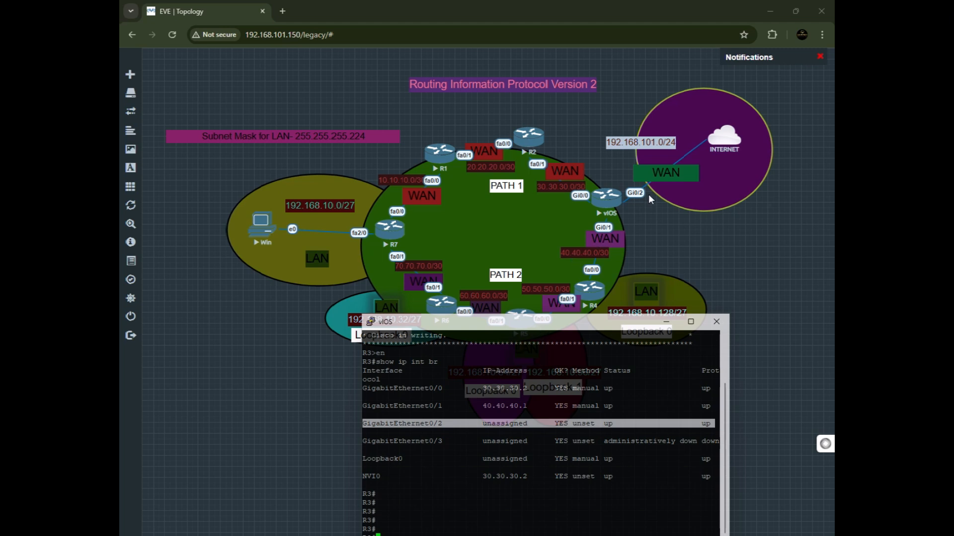
left_click(435, 503)
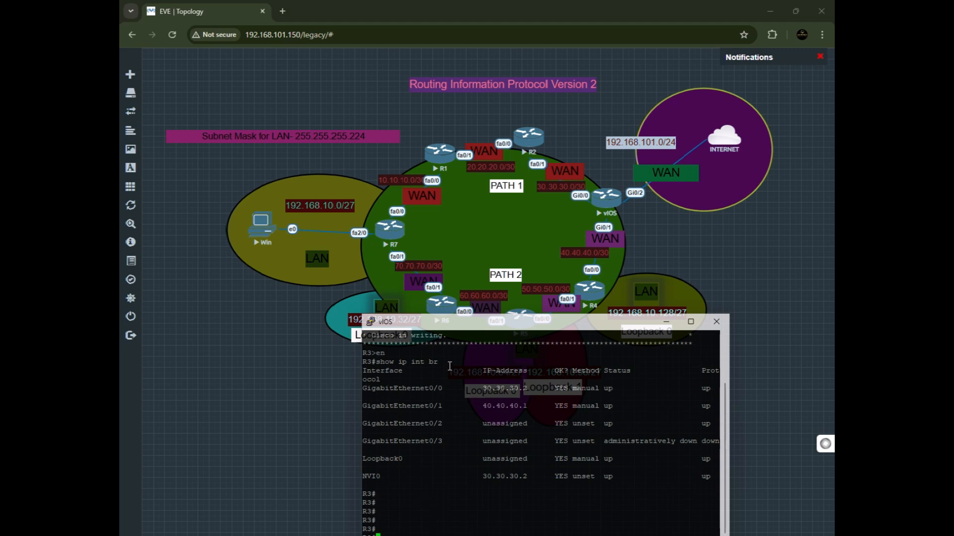
Enter global configuration mode on the vIOS router with config t and select interface gig0/2.
left_click_drag(466, 331, 453, 307)
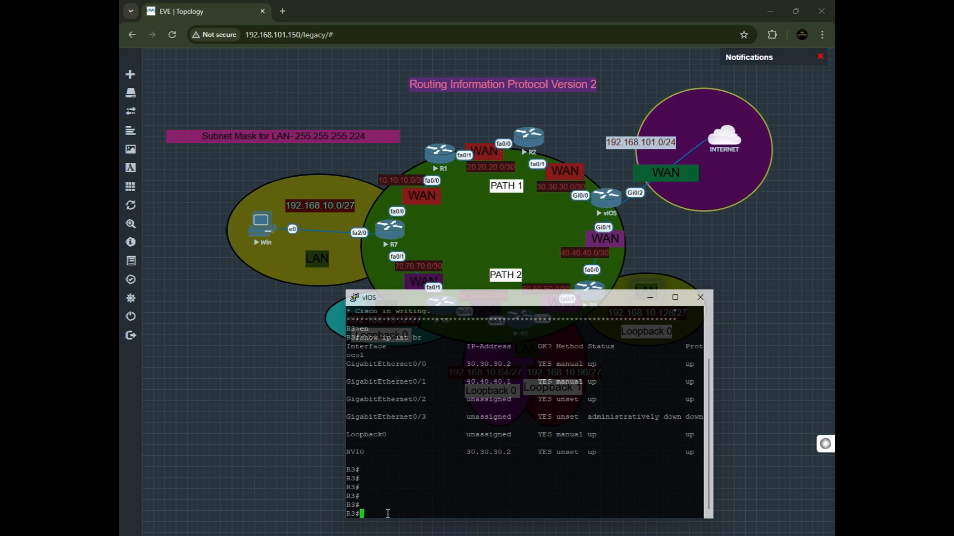
type("config t")
key("Return")
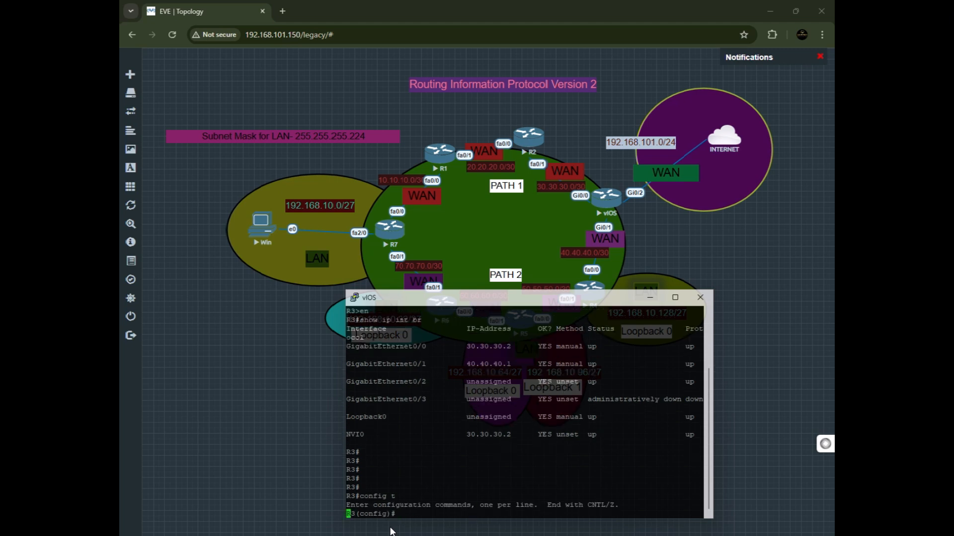
key("Return")
type("int")
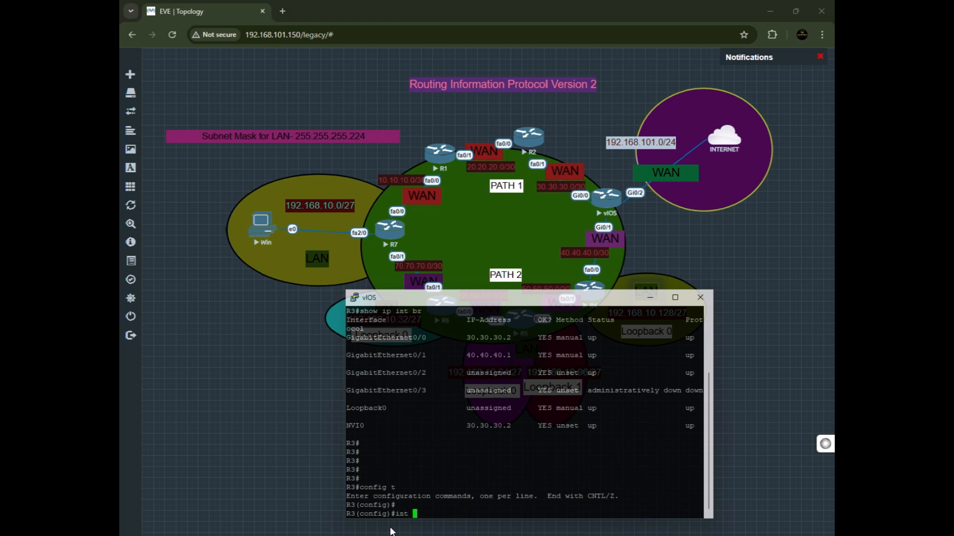
type(" gig0/2")
key("Return")
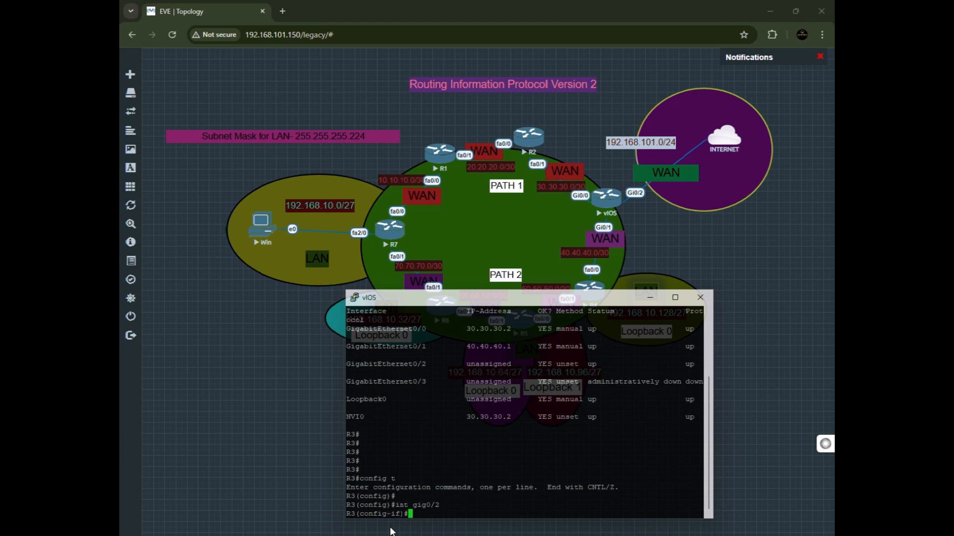
Set GigabitEthernet0/2 to obtain its address with ip add dhcp and enable it with no shut.
type("ip add  dhcp")
key("Return")
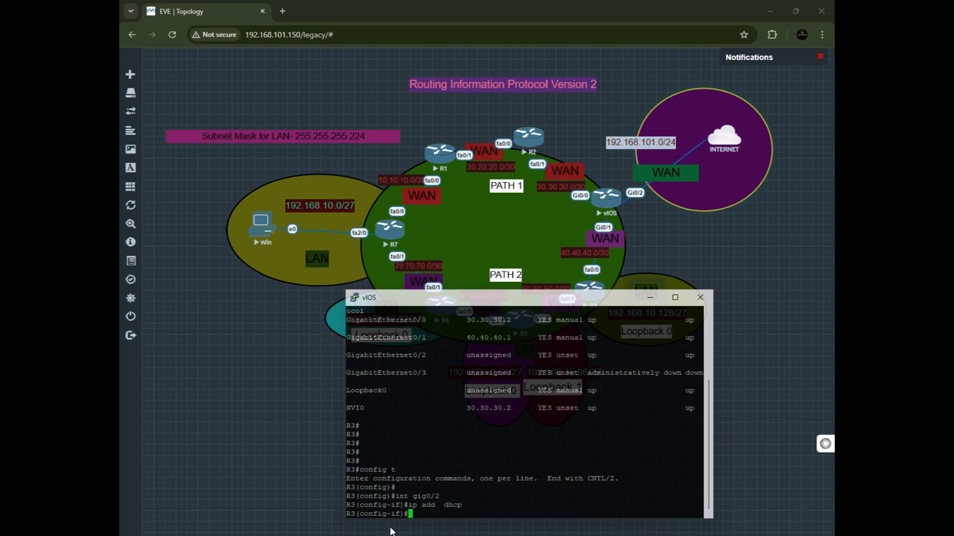
type("no suht")
key("Return")
type("no")
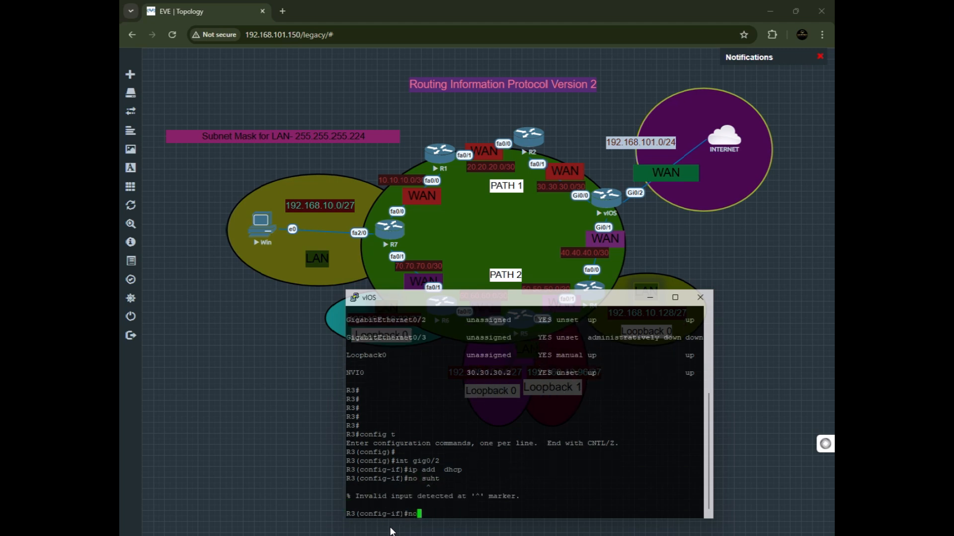
type(" shut")
key("Return")
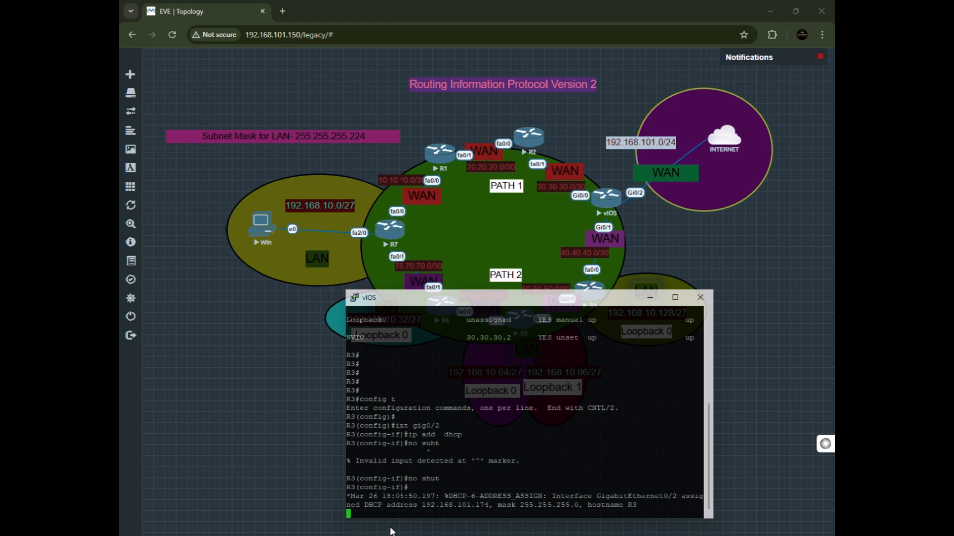
Open 192.168.101.1 in a new browser tab past the certificate warning, then return to the topology tab.
left_click(282, 11)
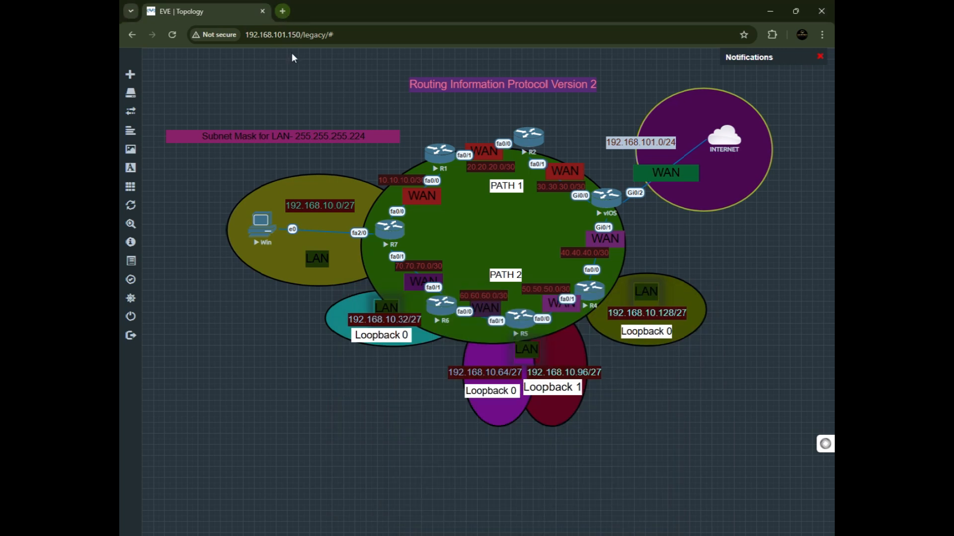
left_click(284, 35)
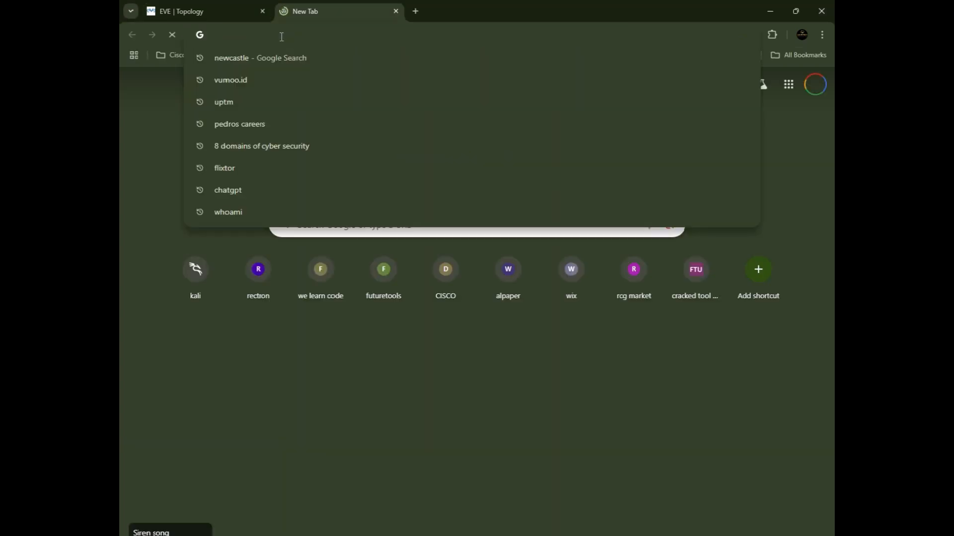
type("192.168.1.1")
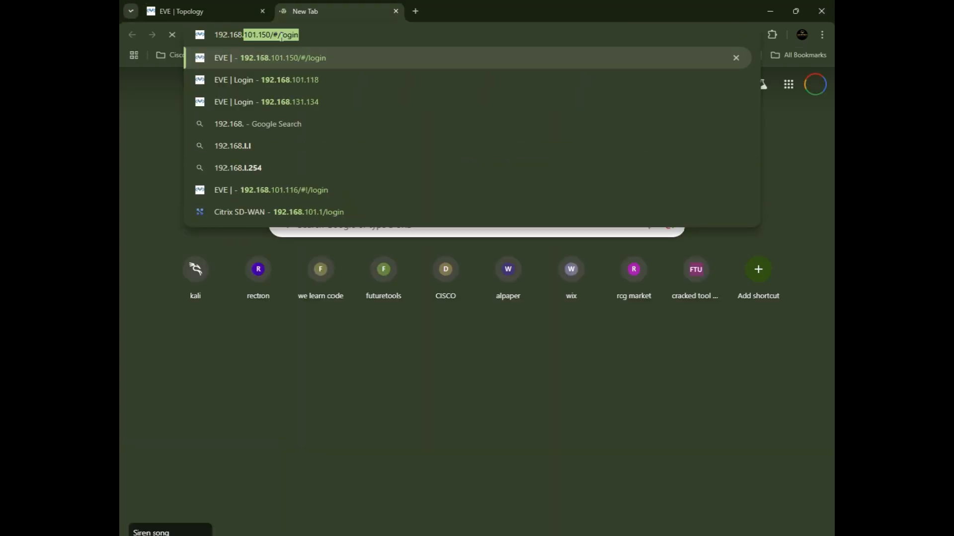
key("BackSpace")
key("BackSpace")
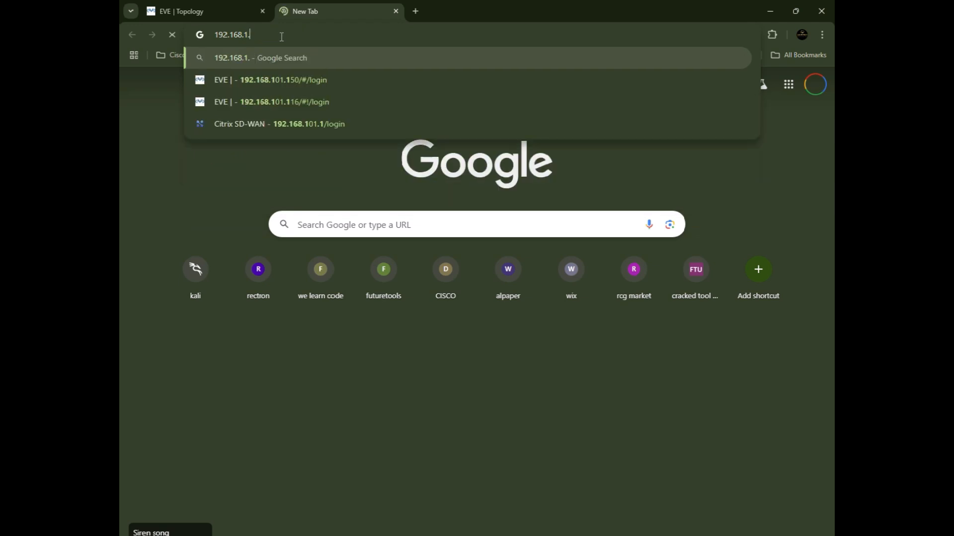
type("01.150/#/login")
key("Return")
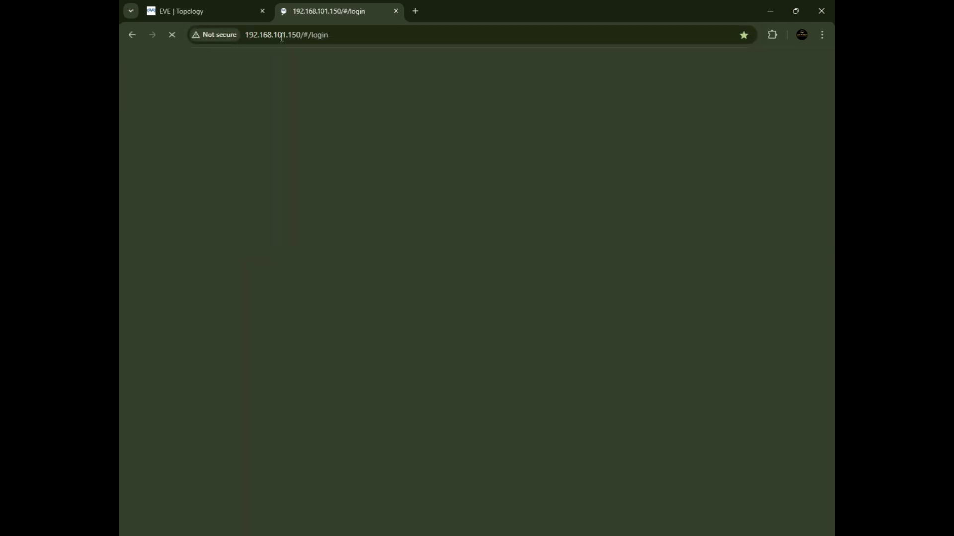
left_click(301, 37)
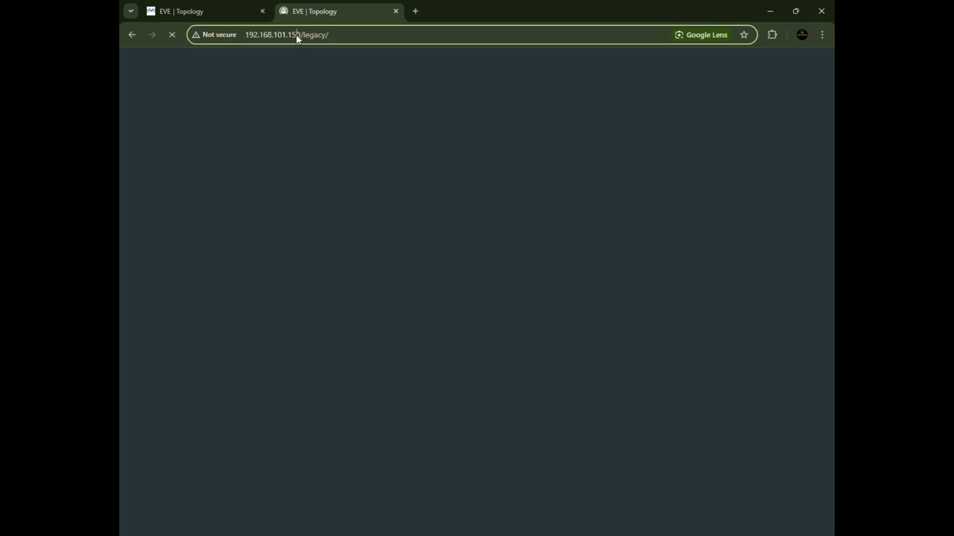
left_click_drag(292, 35, 354, 38)
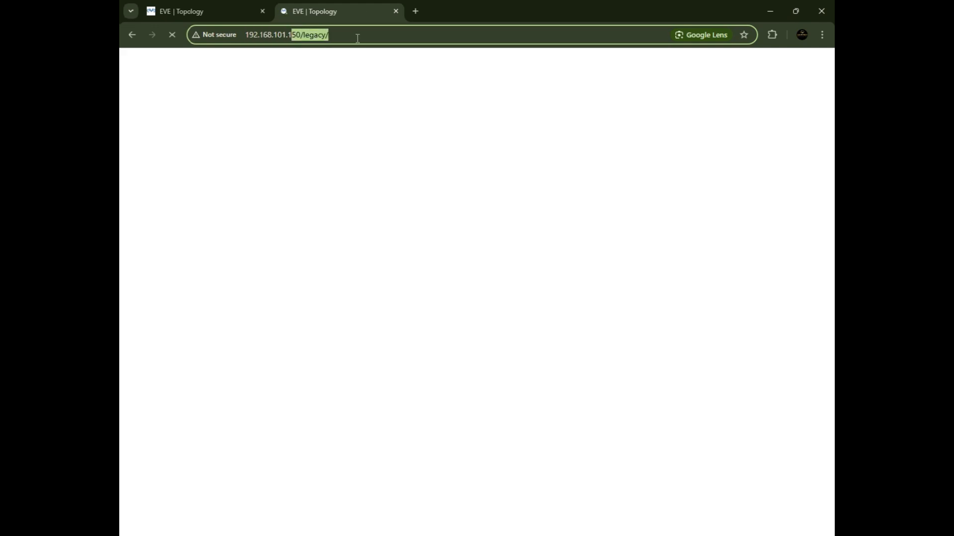
key("BackSpace")
key("Escape")
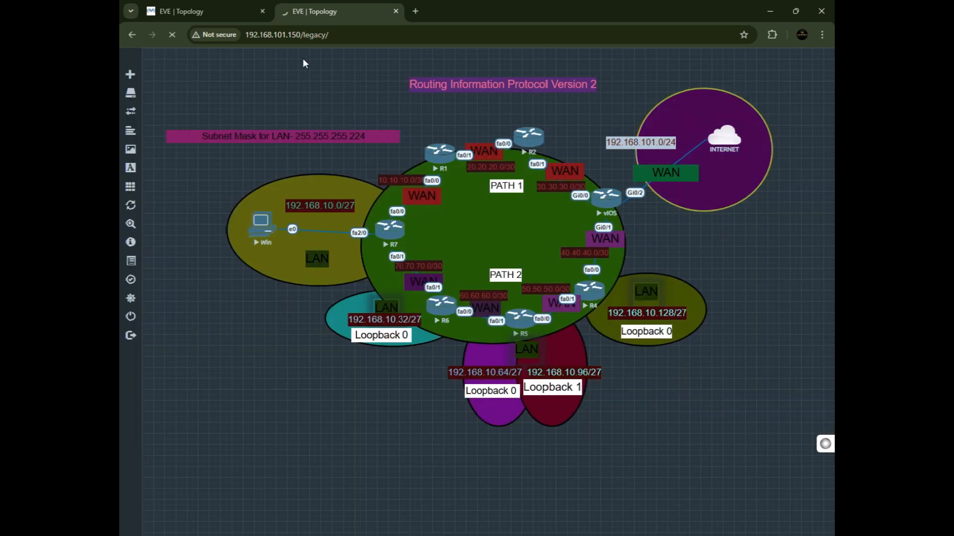
left_click_drag(328, 35, 300, 35)
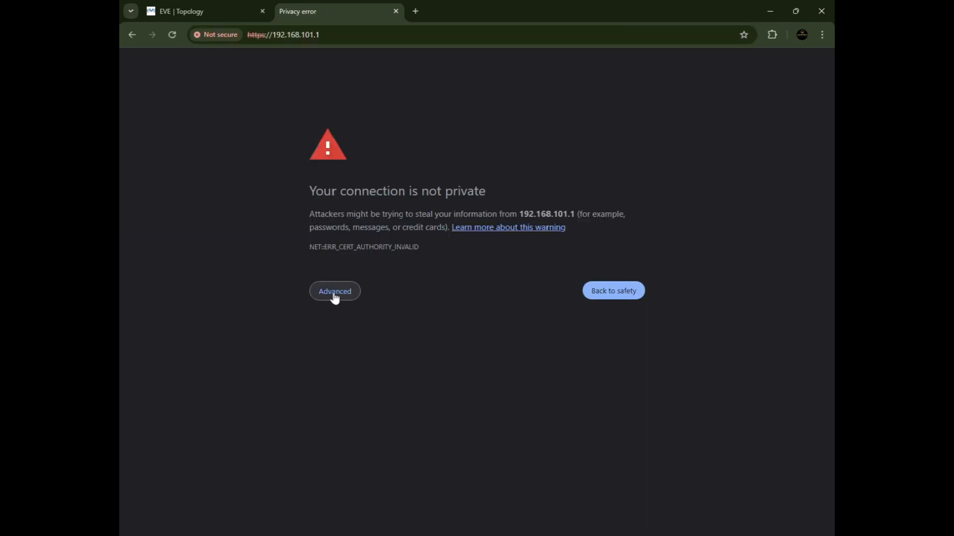
left_click(332, 293)
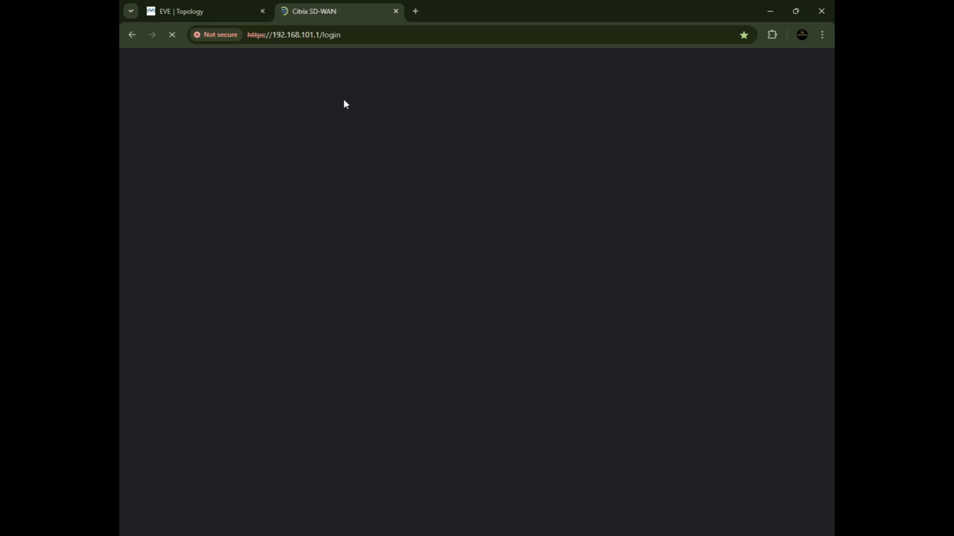
left_click(207, 18)
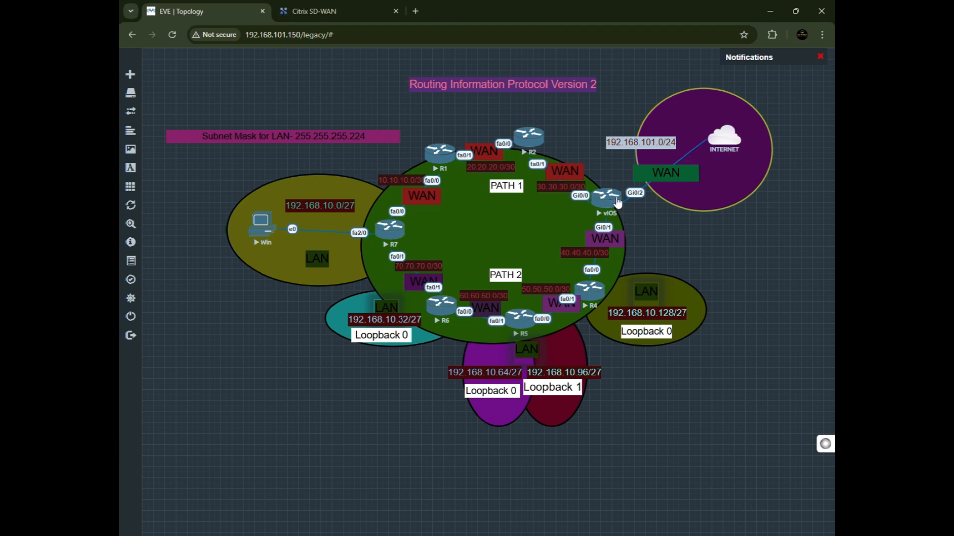
left_click(306, 14)
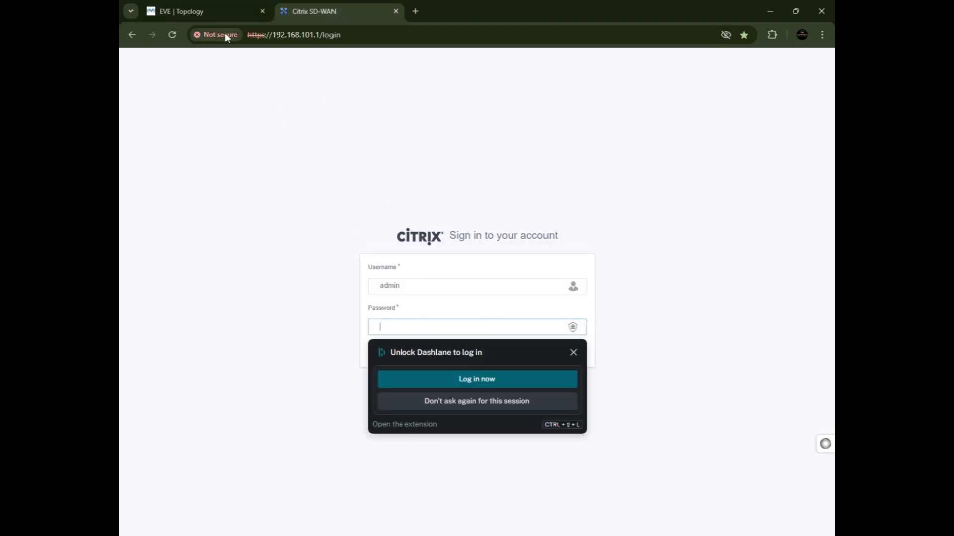
left_click(224, 14)
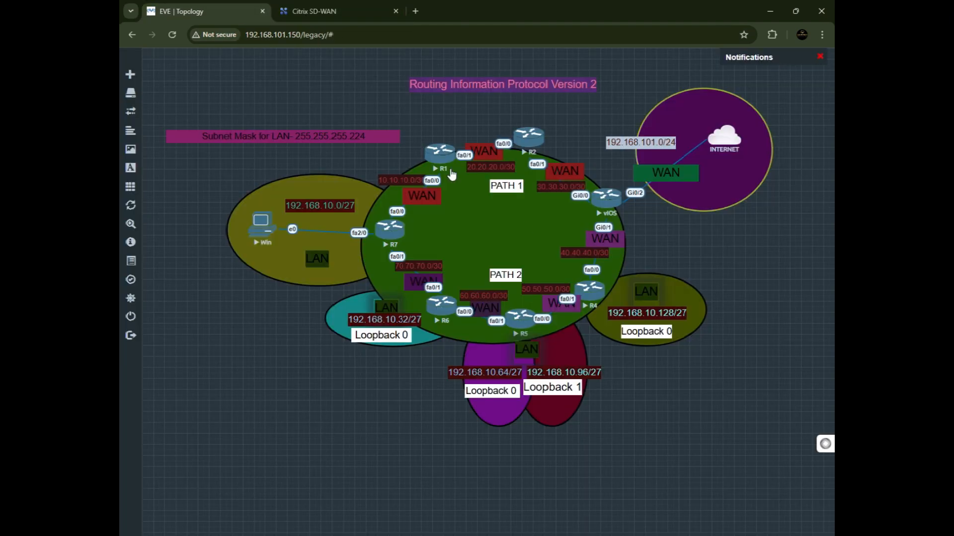
Open a second console window for the vIOS router and switch back to the first one.
left_click(609, 213)
left_click(505, 124)
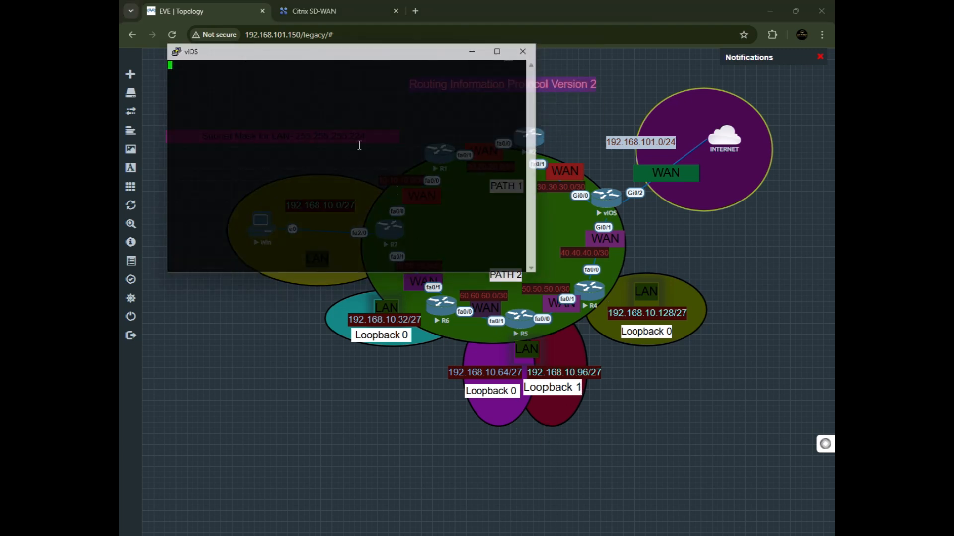
left_click_drag(336, 56, 431, 187)
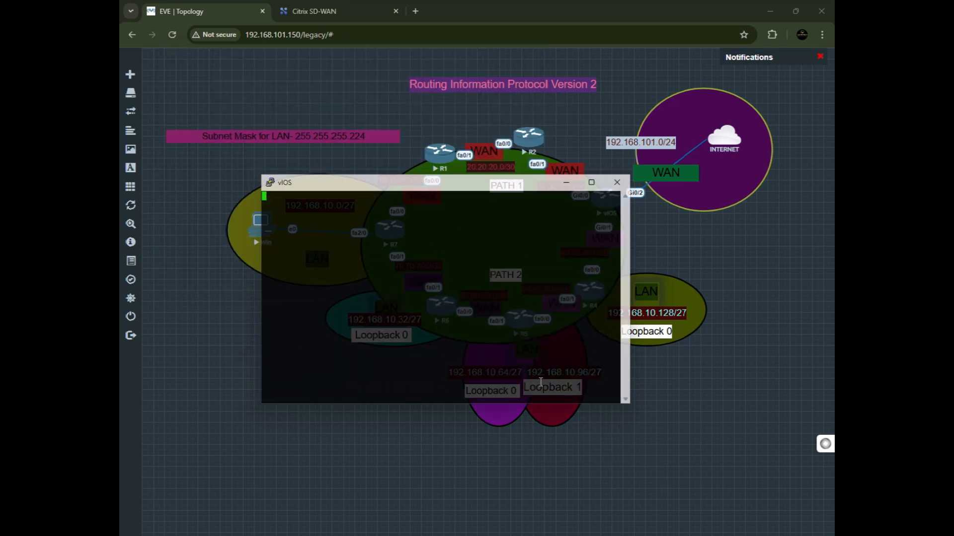
key("alt+Tab")
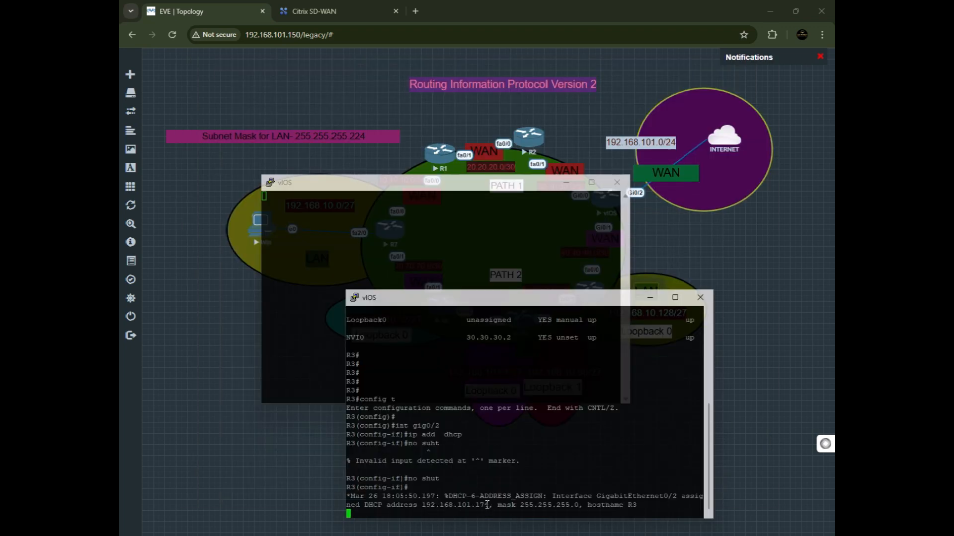
Highlight the DHCP-assigned address in the GigabitEthernet0/2 console message.
left_click_drag(488, 505, 425, 505)
left_click_drag(492, 505, 422, 505)
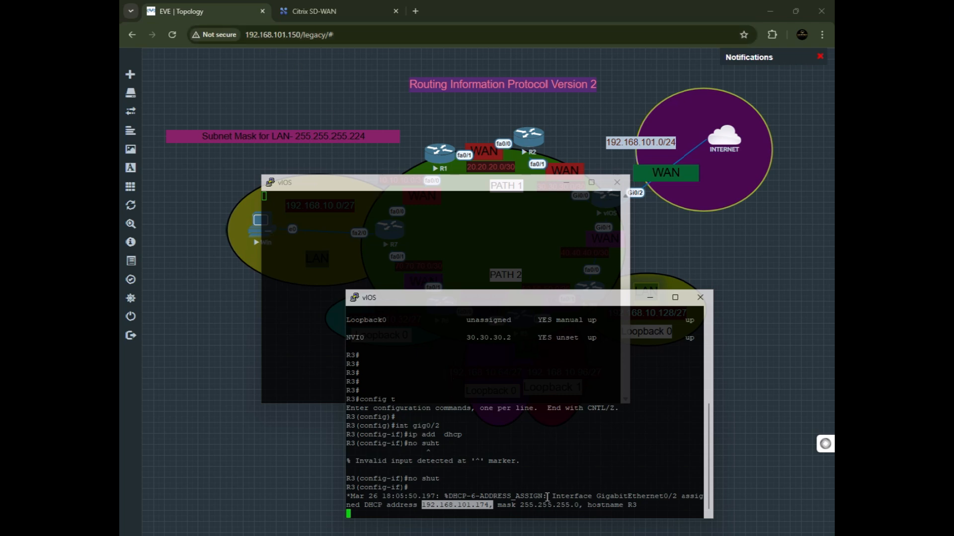
left_click(501, 503)
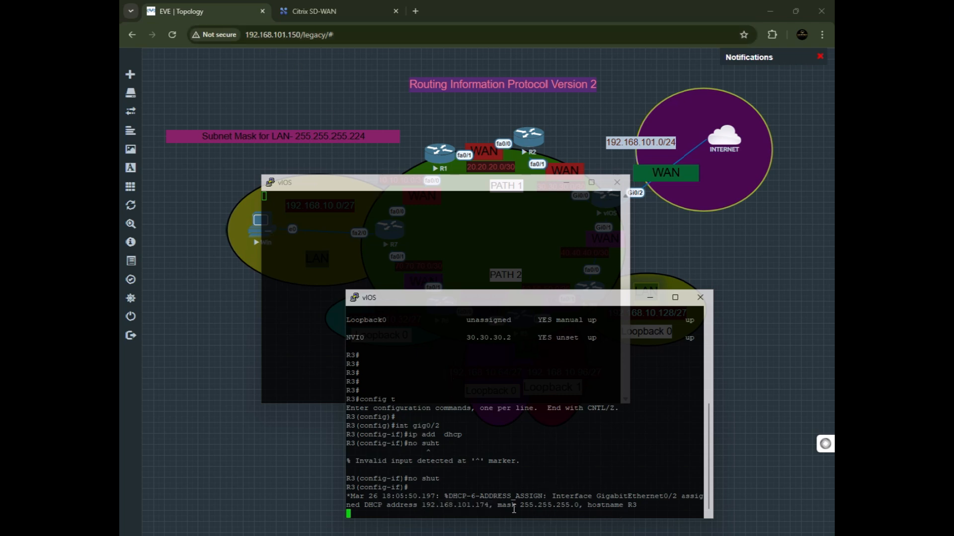
key("Return")
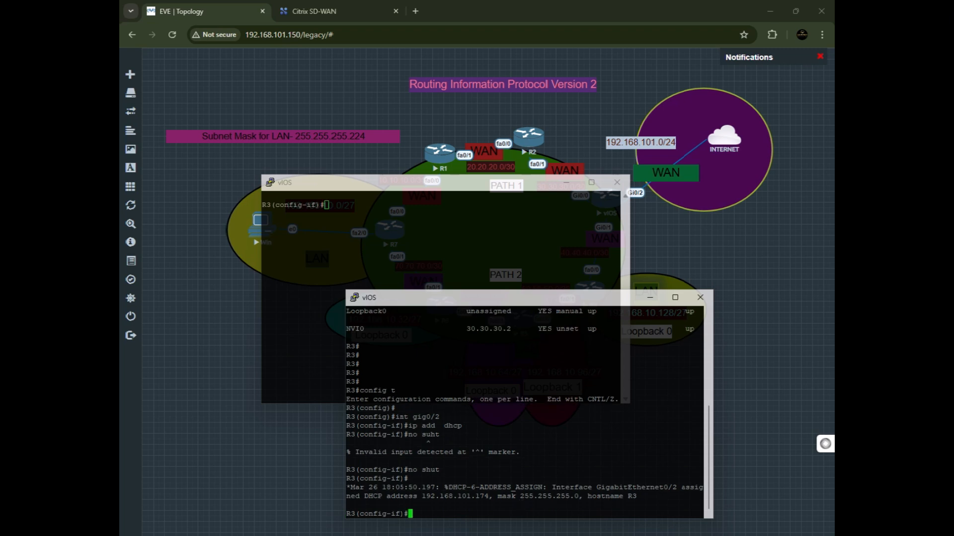
Ping 192.168.101.1 from interface configuration mode using do ping.
type("do ping")
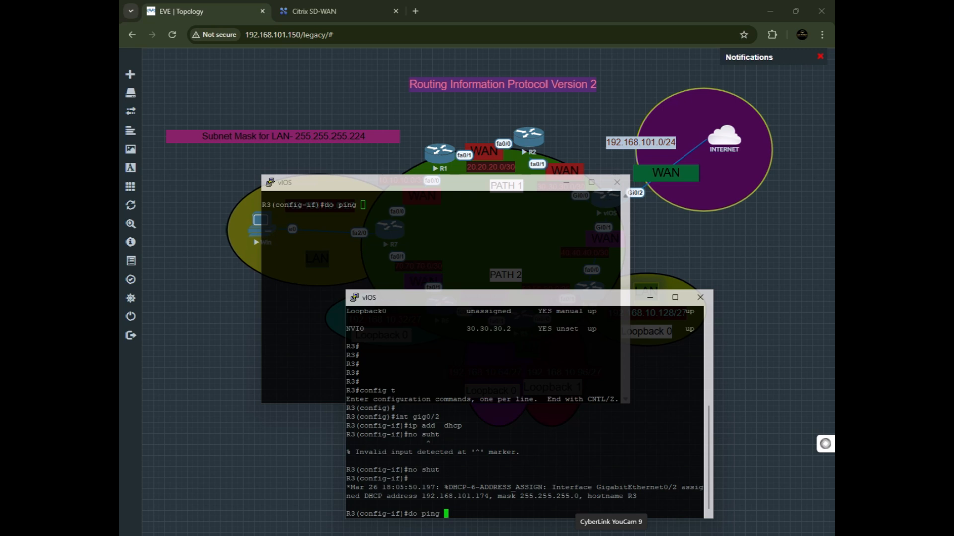
type(" 192.168.101.1")
key("Return")
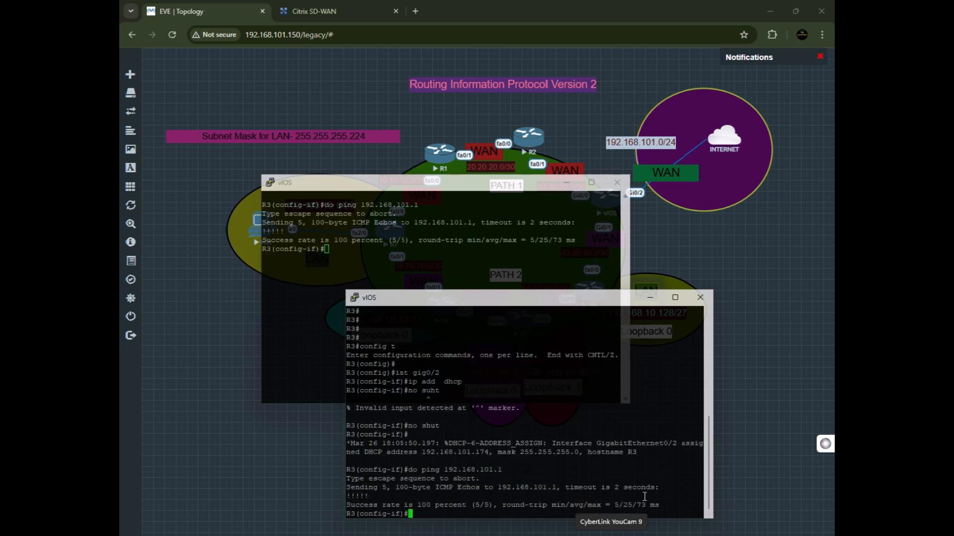
Highlight the ping echo and success-rate lines in the console output.
left_click_drag(541, 304, 540, 294)
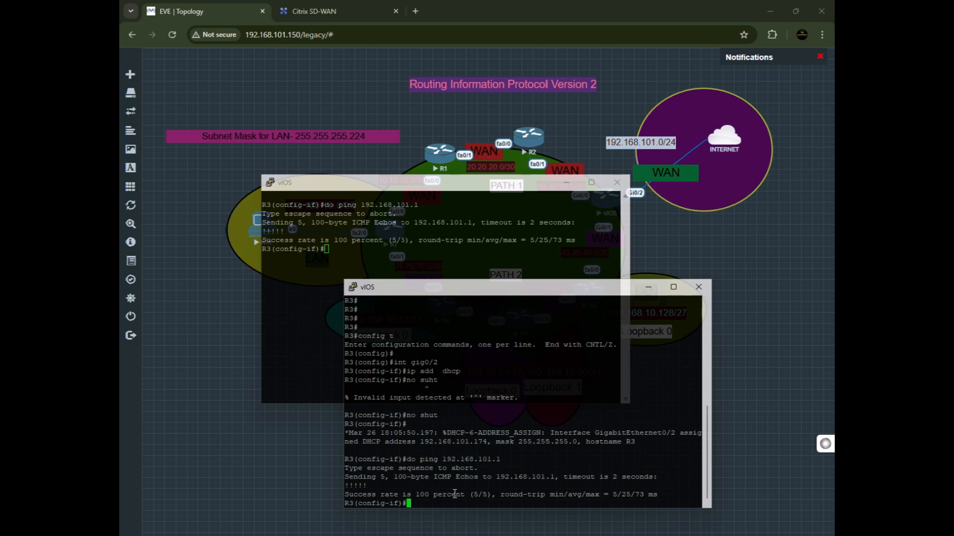
double_click(426, 506)
left_click_drag(426, 506, 402, 485)
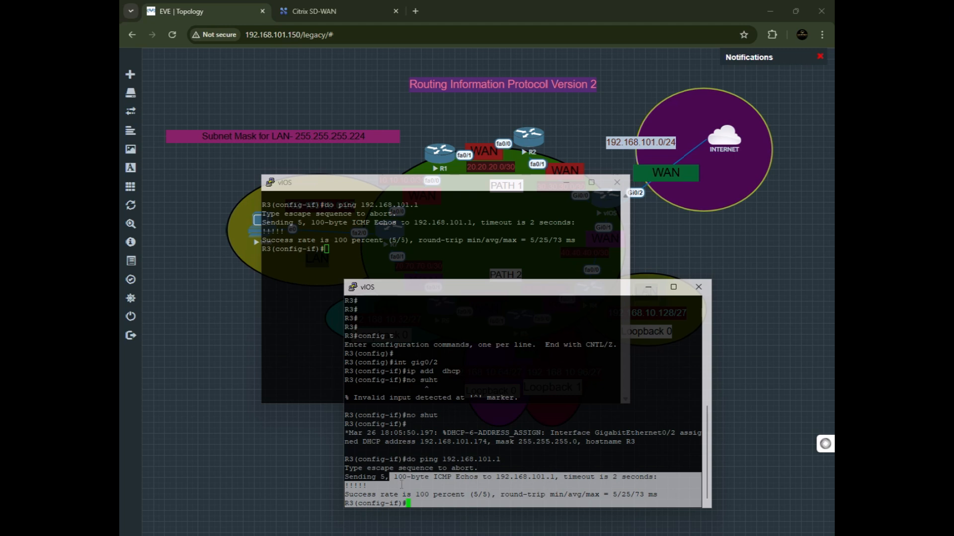
left_click(441, 508)
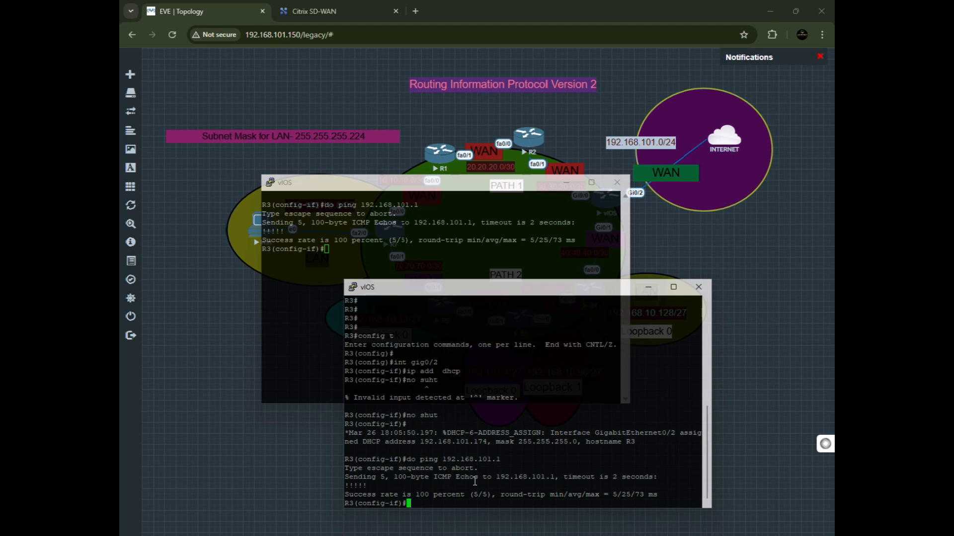
Ping 192.168.101.150 from interface configuration mode, highlight the result, and repeat the same ping.
type("do ping 192.168")
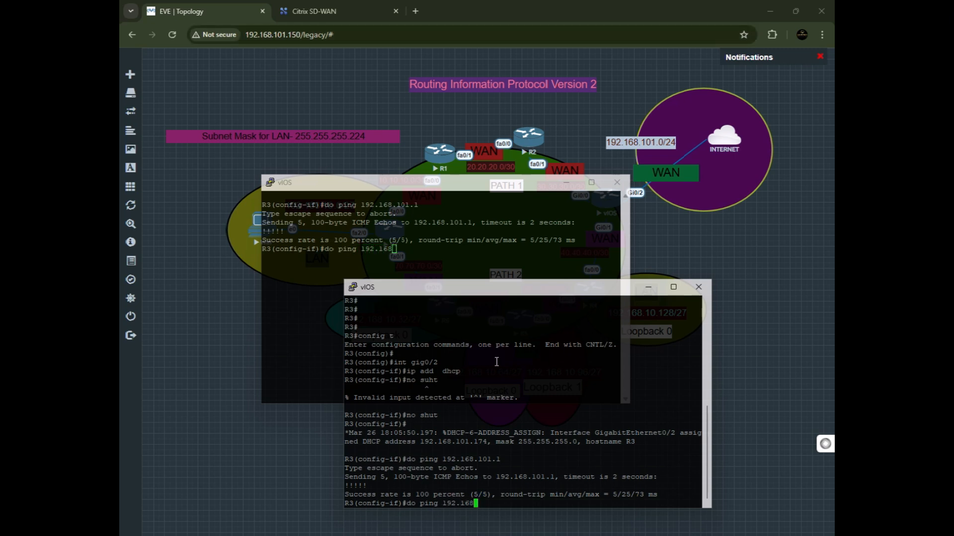
type(".101.150")
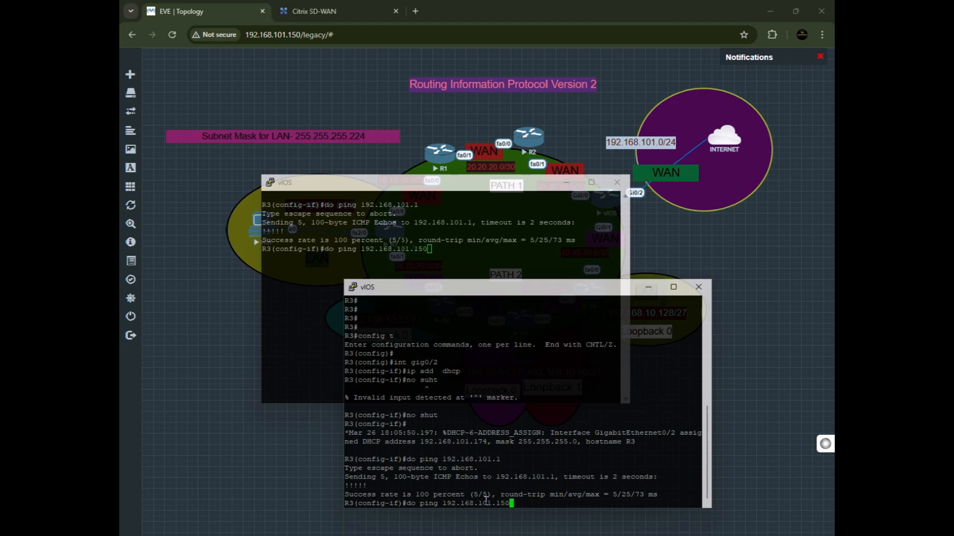
key("Return")
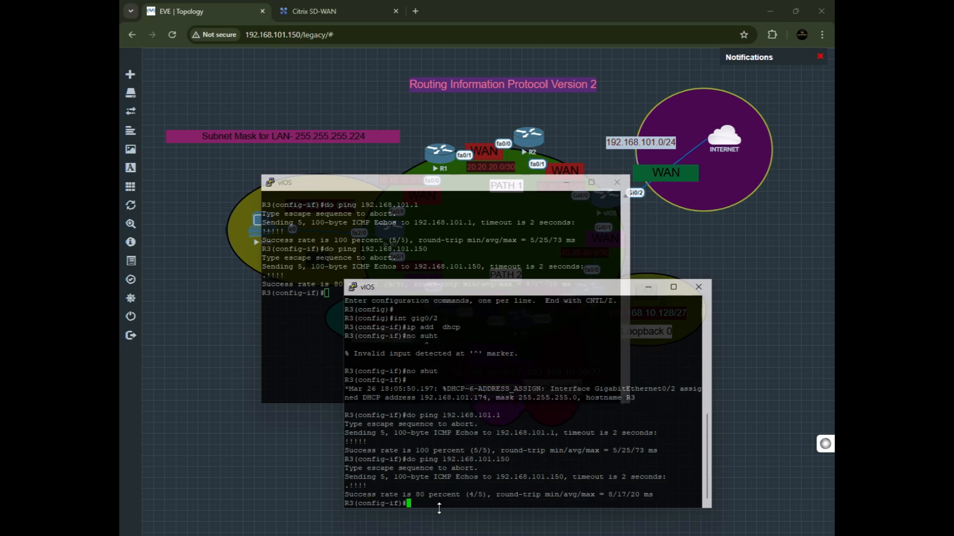
left_click_drag(354, 494, 469, 500)
left_click(484, 510)
key("Up")
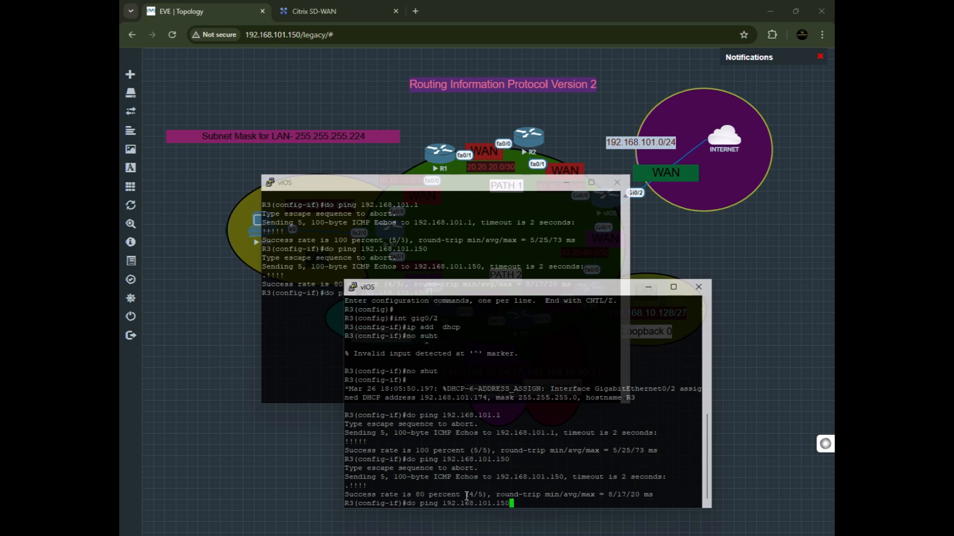
key("Return")
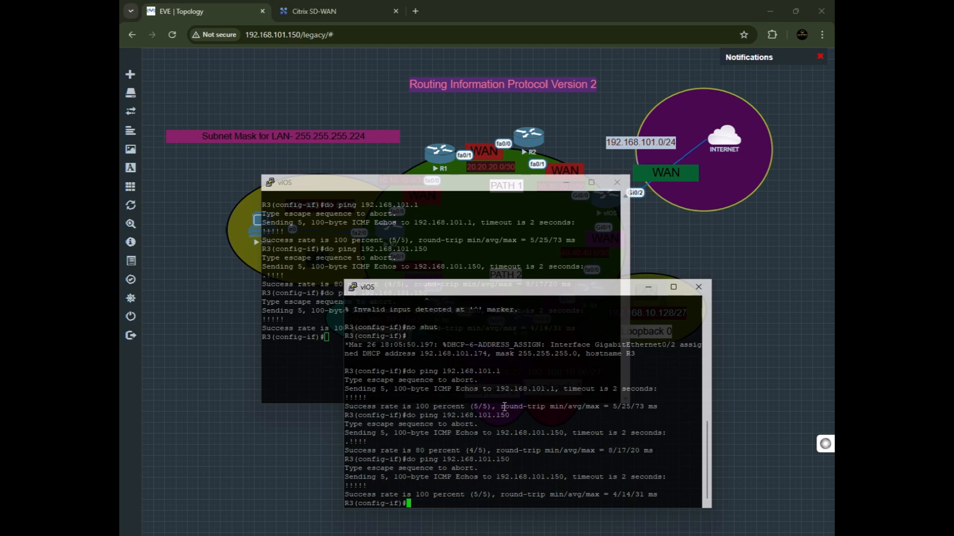
Close the extra vIOS console session, confirming the exit, and reposition the remaining console window.
left_click_drag(489, 491, 340, 492)
left_click(443, 476)
left_click(616, 182)
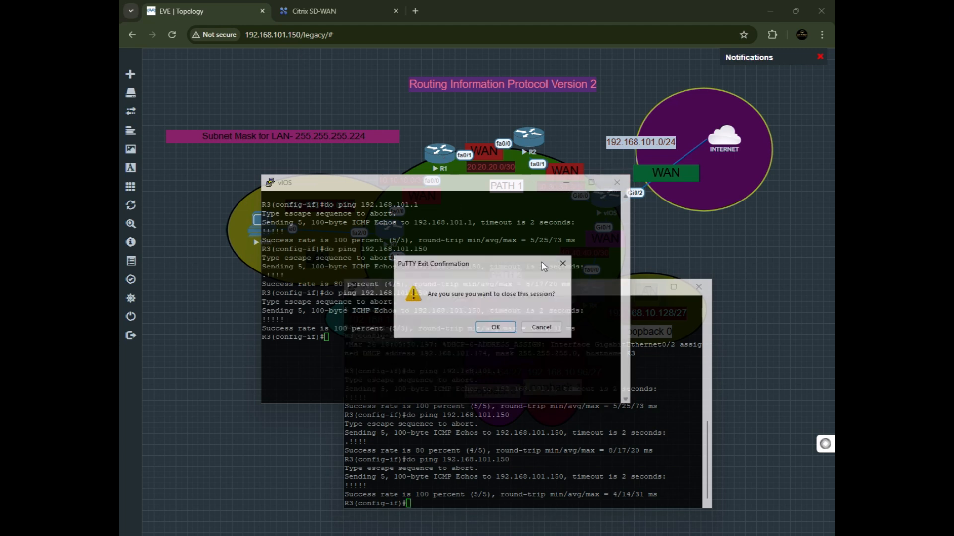
left_click(496, 327)
left_click_drag(545, 291, 506, 256)
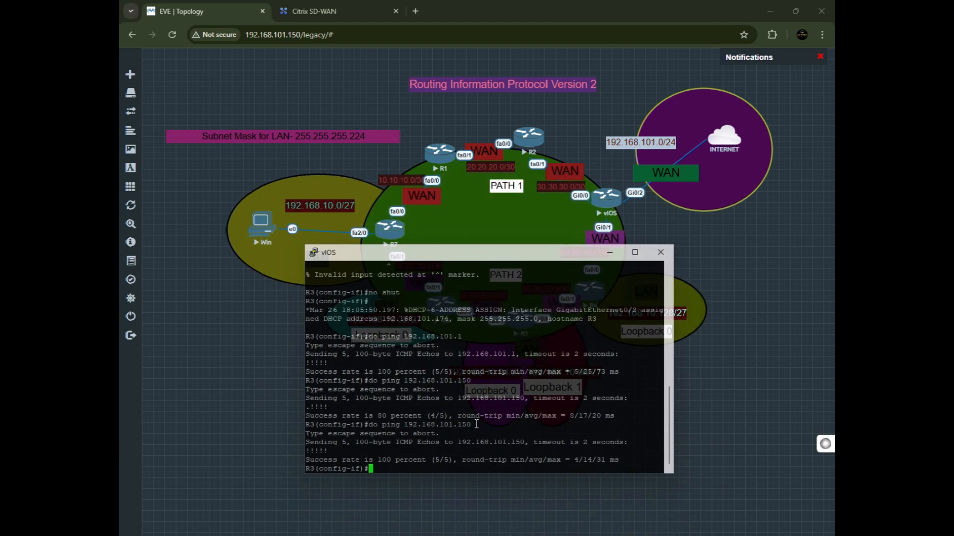
Ping 8.8.8.8 from the router and highlight the ping result line.
type("do ping 8.8.8.8")
key("Return")
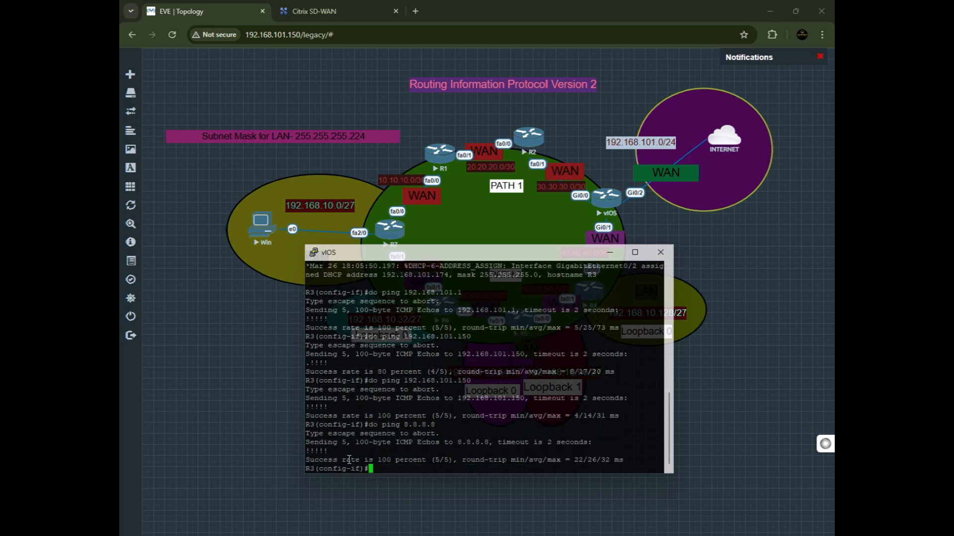
left_click_drag(439, 427, 394, 427)
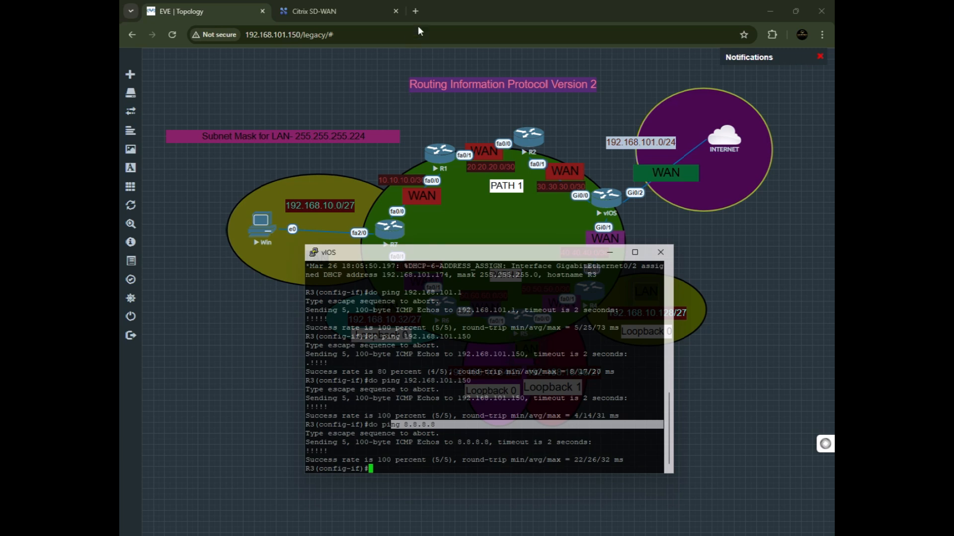
left_click(385, 467)
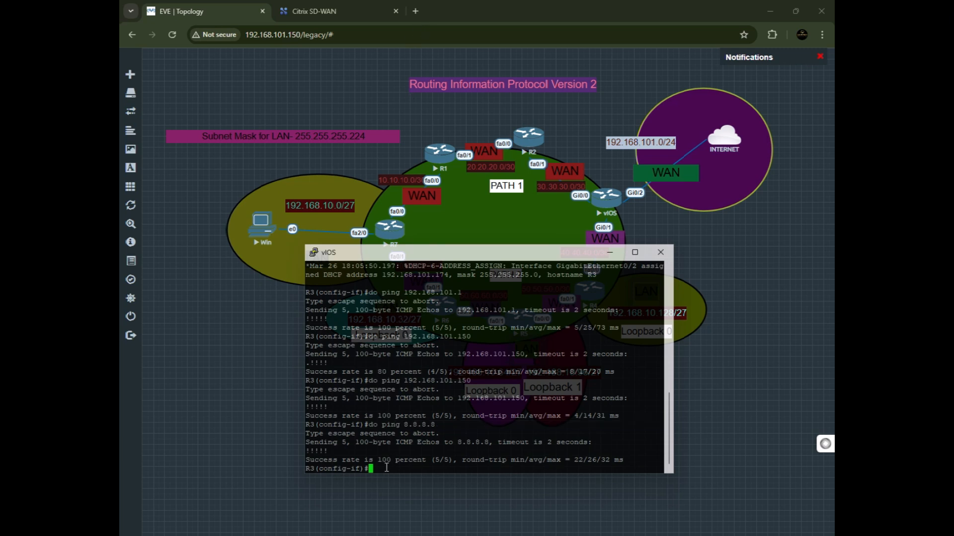
Ping 1.1.1.1 from the router and highlight the success-rate line.
type("do ping 1.1.1.1")
key("Return")
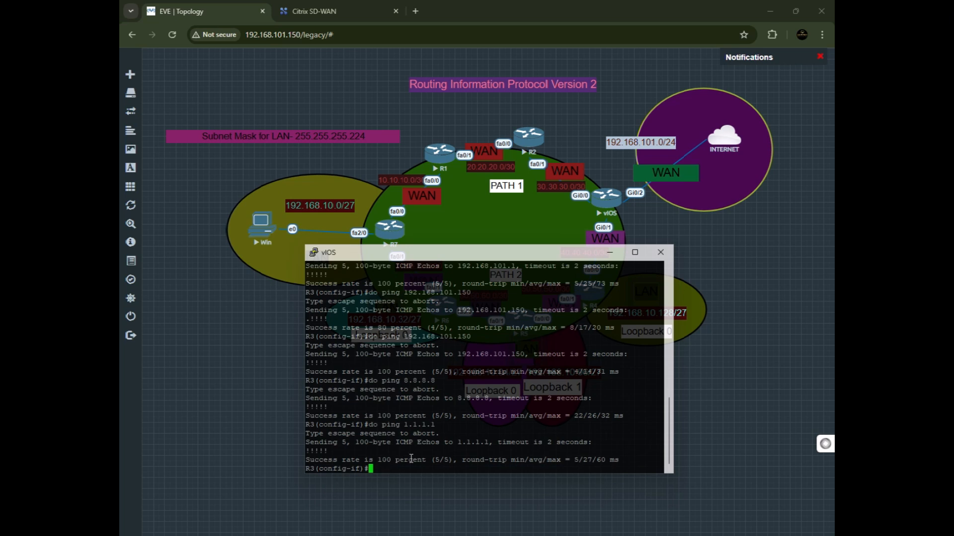
left_click_drag(431, 453, 439, 473)
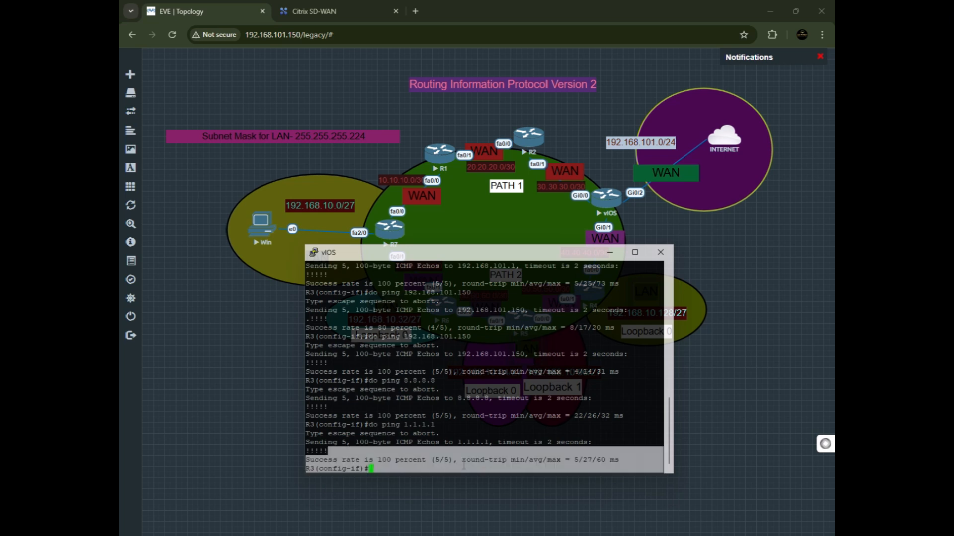
left_click(459, 463)
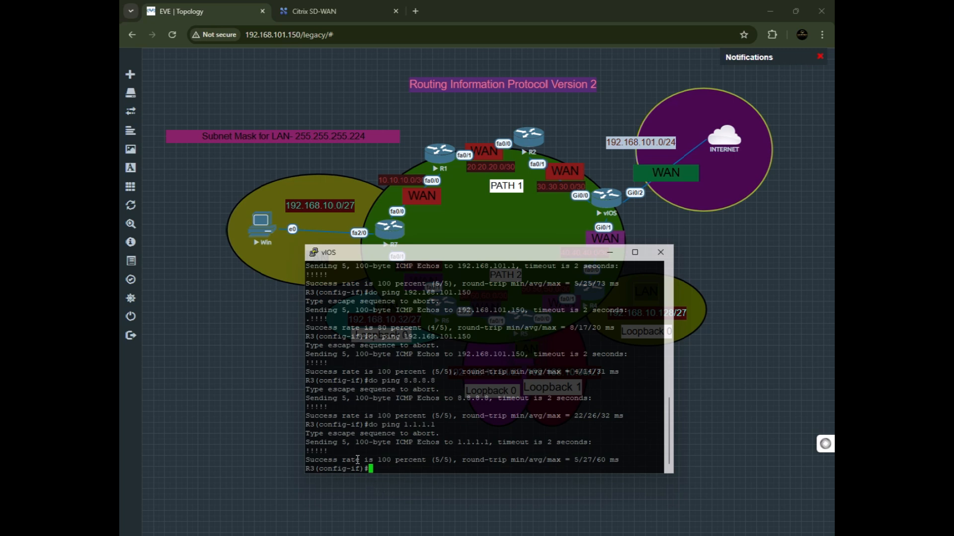
Ping facebook.com from the router and highlight the name resolution and success-rate output.
type("do ping facebook.com")
key("Return")
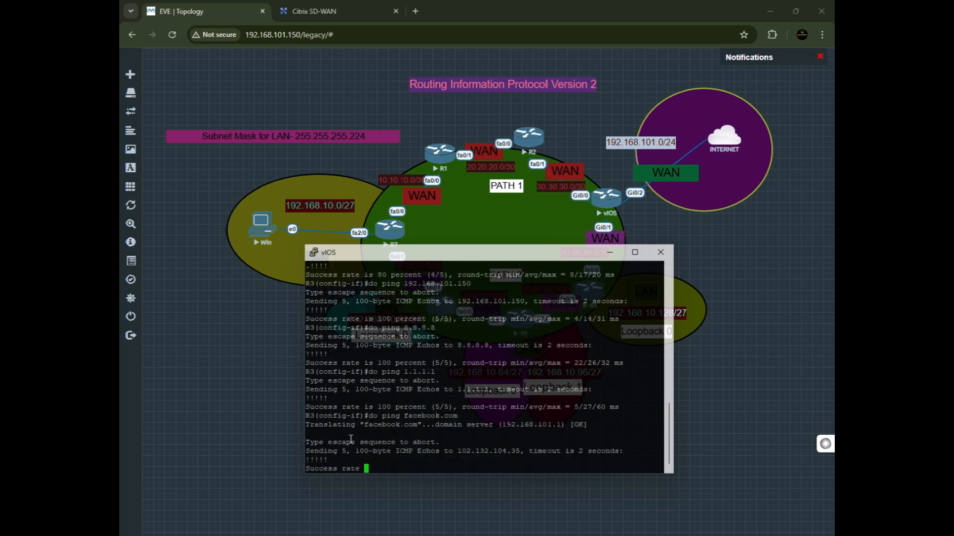
left_click_drag(313, 453, 433, 465)
left_click_drag(610, 471, 641, 461)
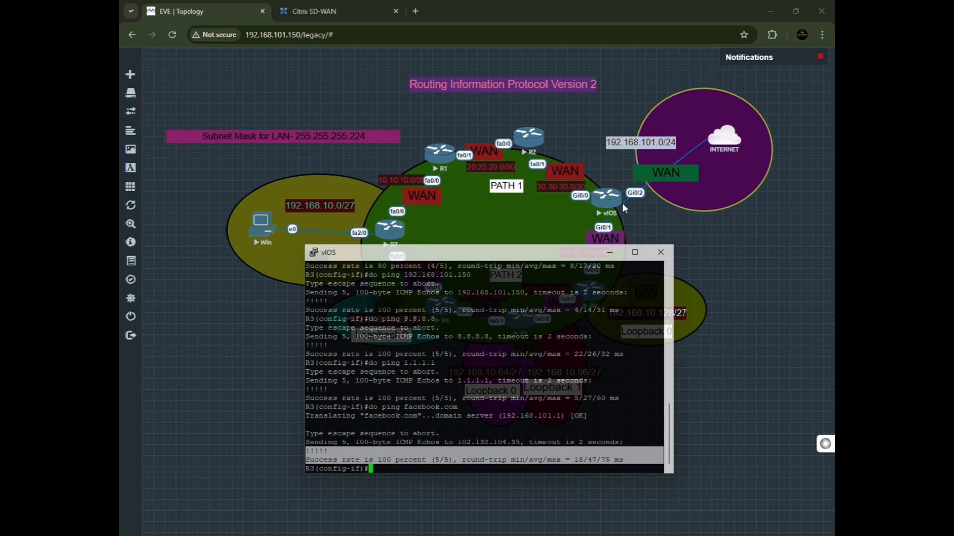
left_click(387, 470)
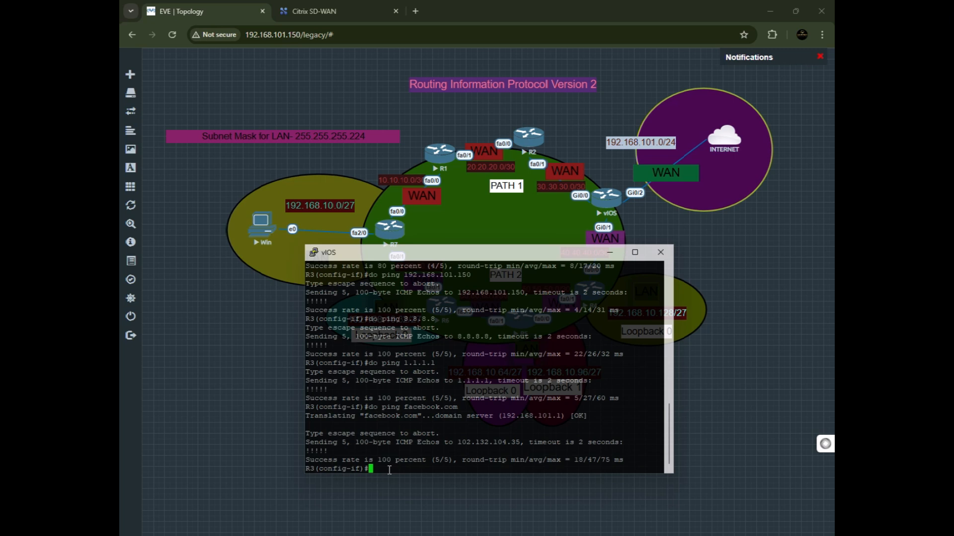
Exit interface mode and ping 8.8.8.8 using gi0/0 as the source interface.
type("exit")
key("Return")
type("do ping 8.8.8.8 source")
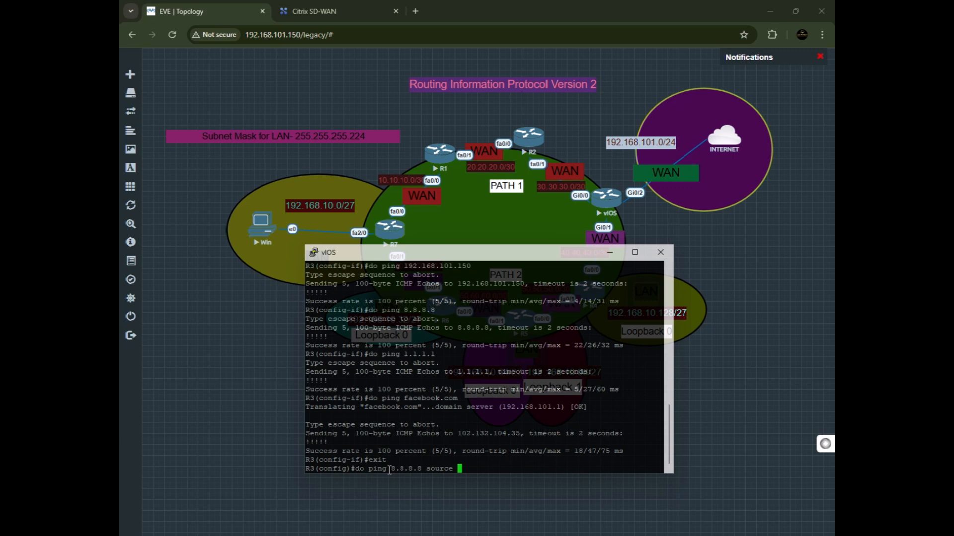
type(" gi")
type("/0")
key("BackSpace")
key("BackSpace")
type("0/0")
key("Return")
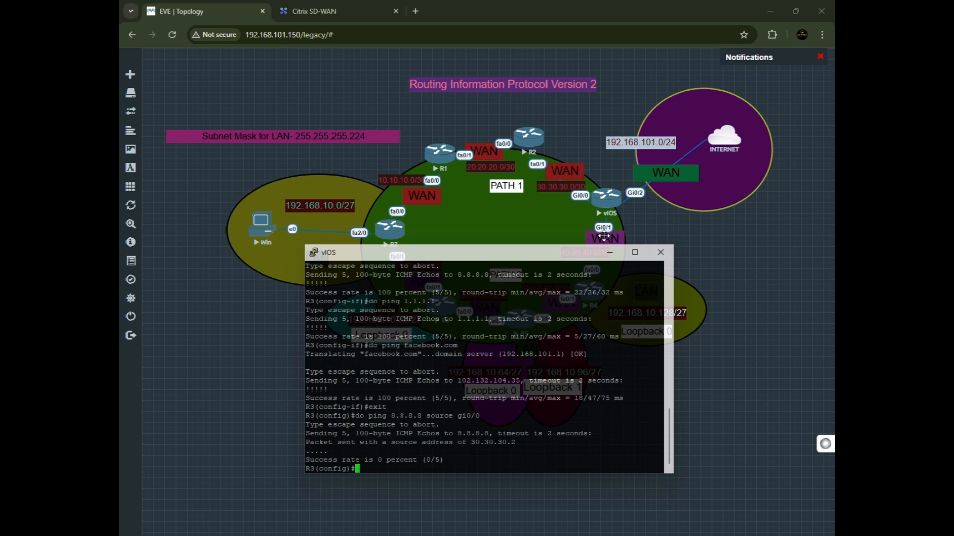
Ping 8.8.8.8 with gi0/1 as the source, highlight the output, and minimize the vIOS console.
key("Up")
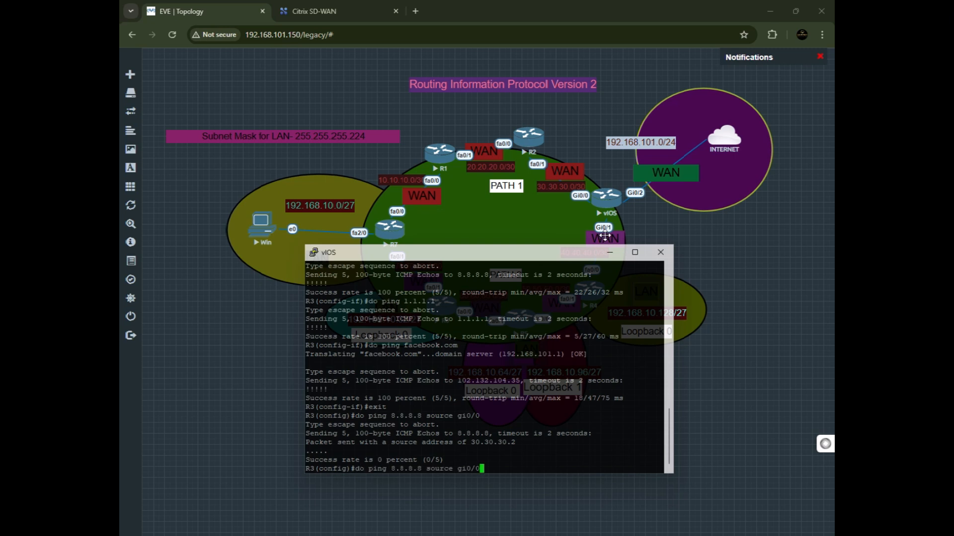
key("BackSpace")
type("1")
key("Return")
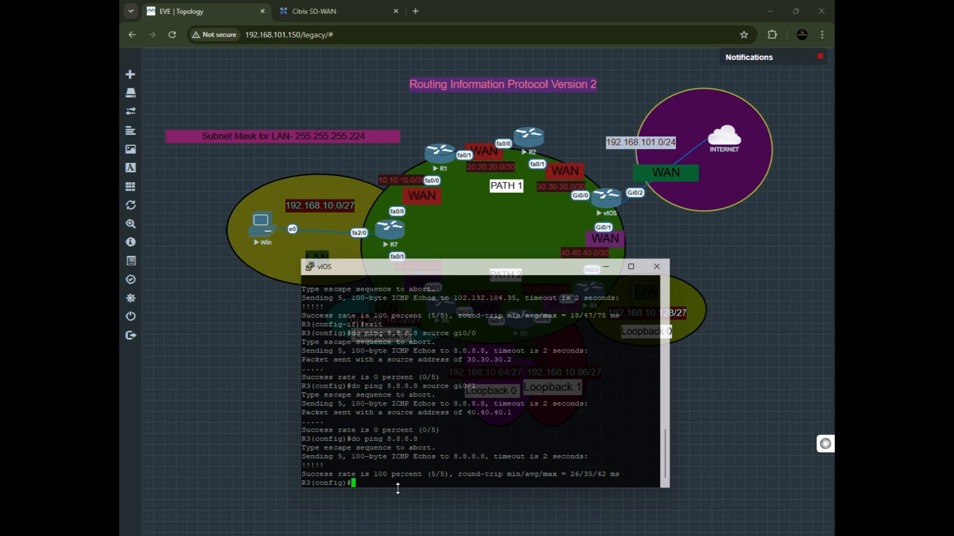
left_click_drag(409, 477, 303, 466)
left_click_drag(585, 274, 601, 284)
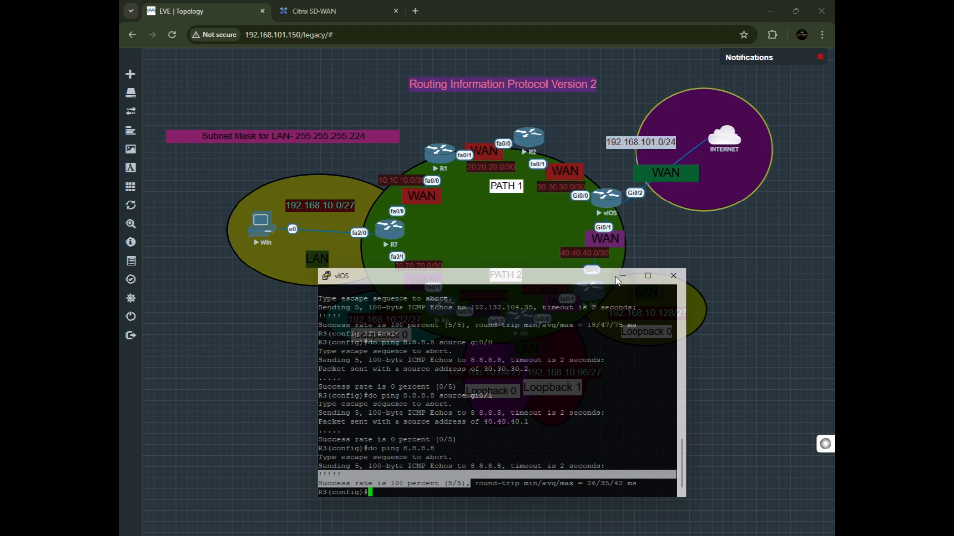
left_click(622, 277)
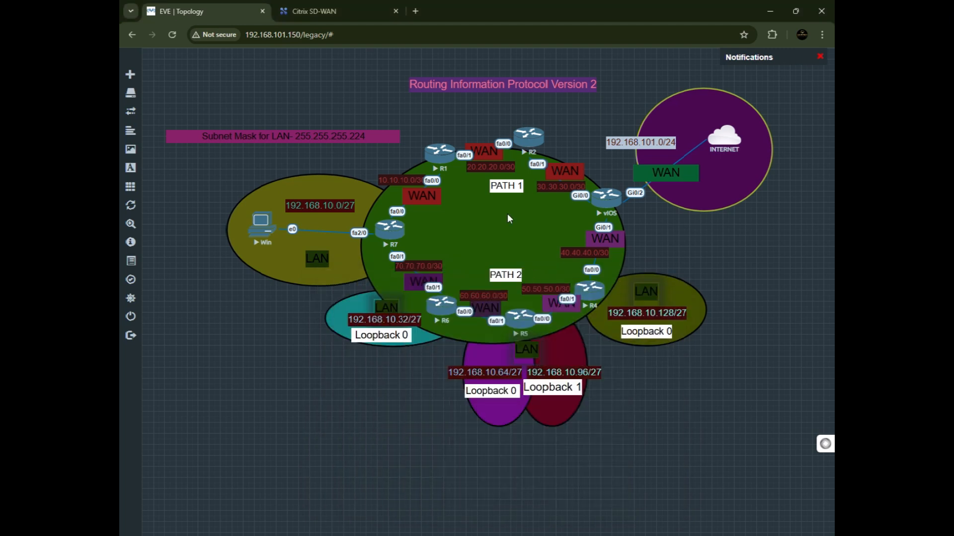
Open the Win PC's console, move its window, and check the PC's network connection status.
left_click(259, 224)
left_click(481, 117)
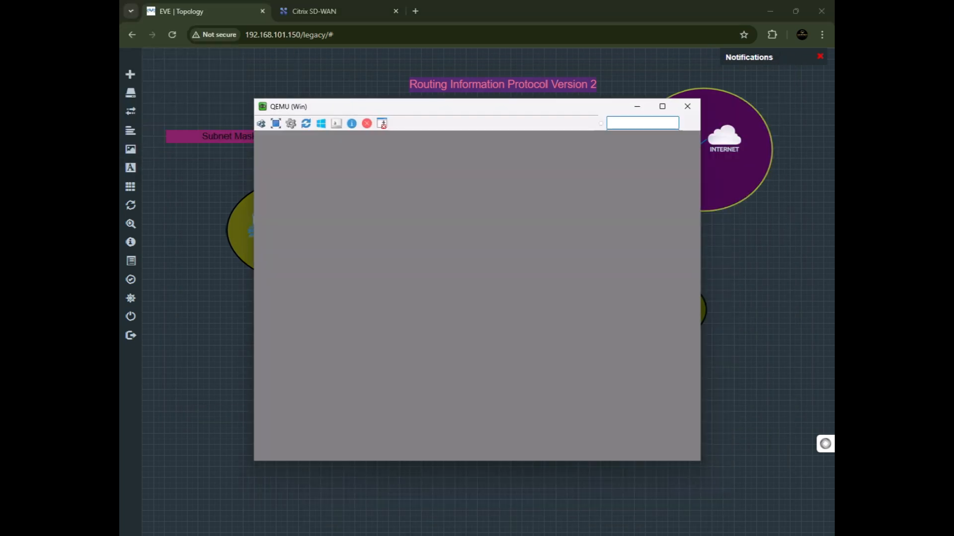
left_click_drag(407, 107, 487, 148)
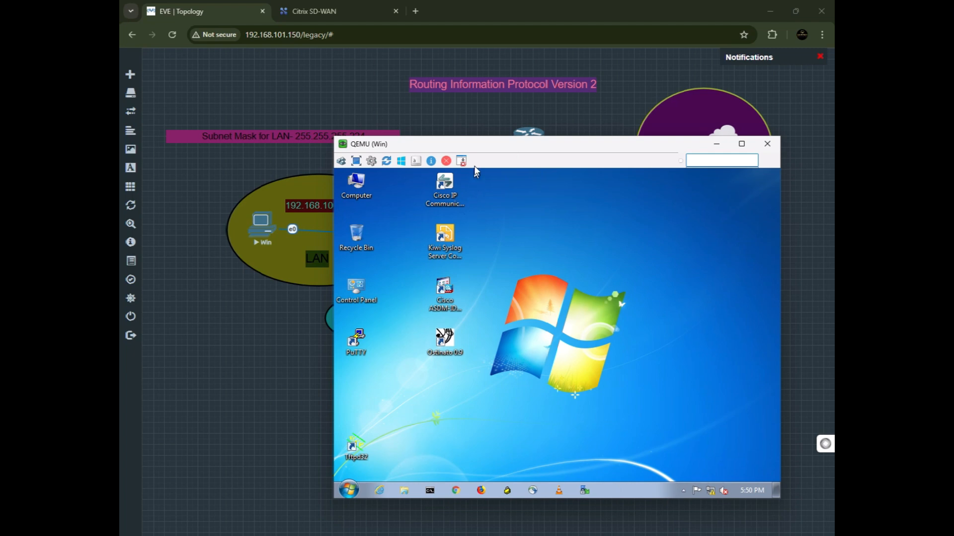
left_click_drag(476, 152, 520, 165)
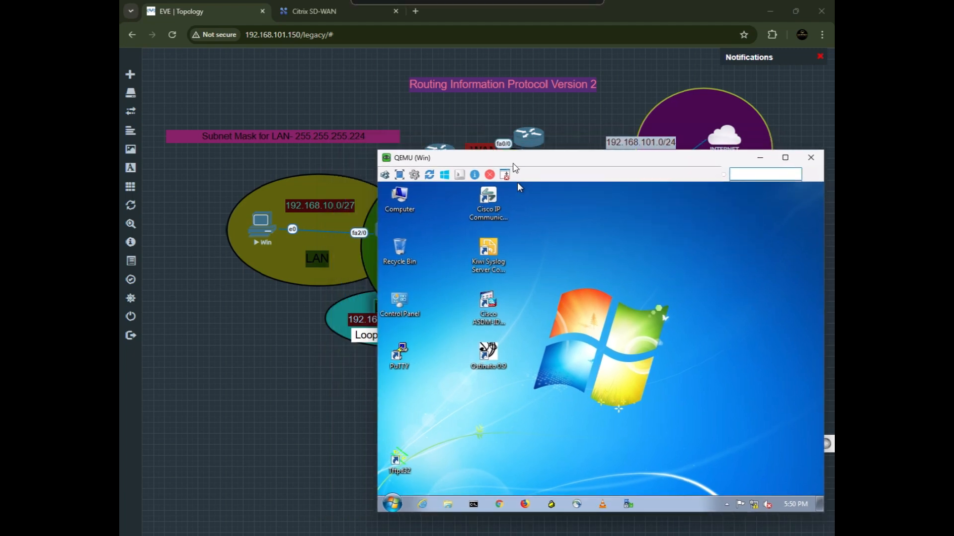
left_click(754, 504)
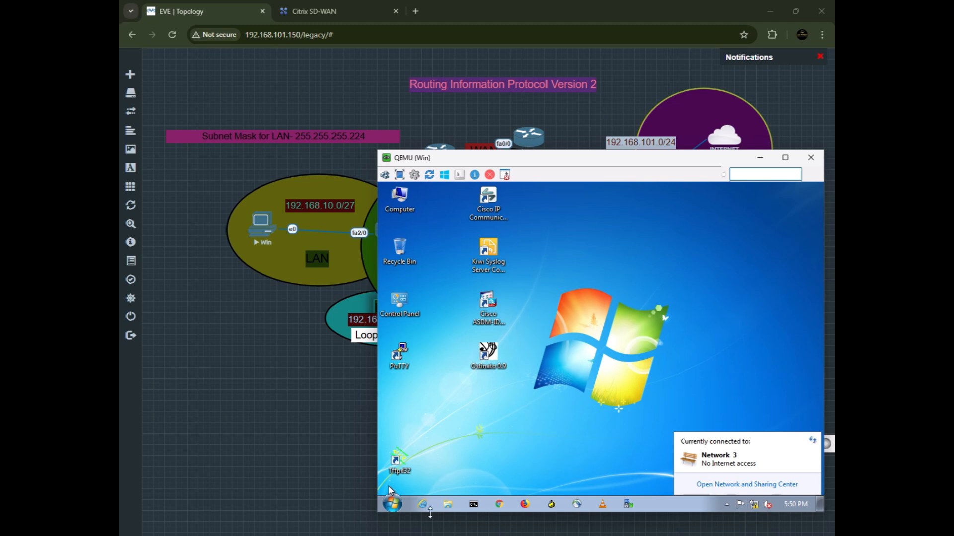
Open a Command Prompt on the Win PC and run ipconfig /all.
left_click(477, 507)
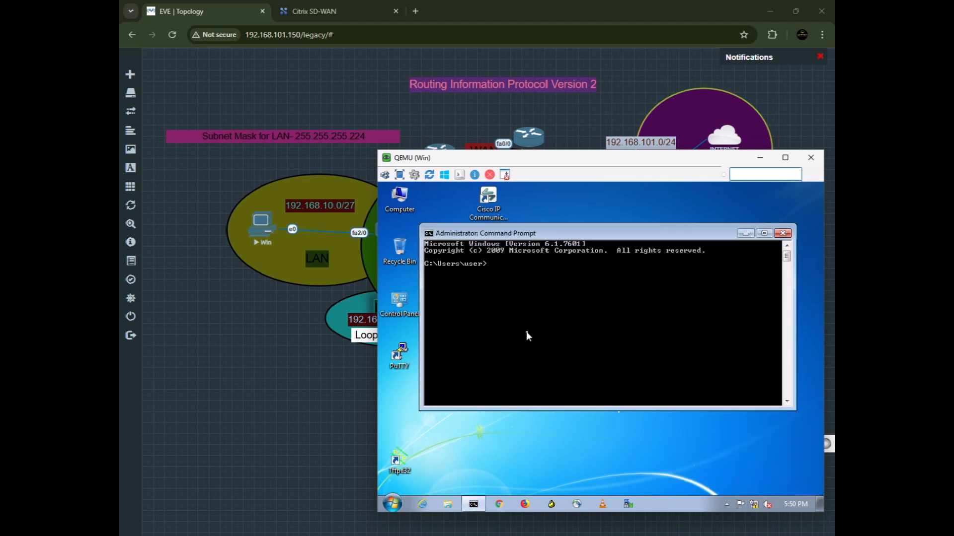
type("ipconi")
key("BackSpace")
type("fig /all")
key("Return")
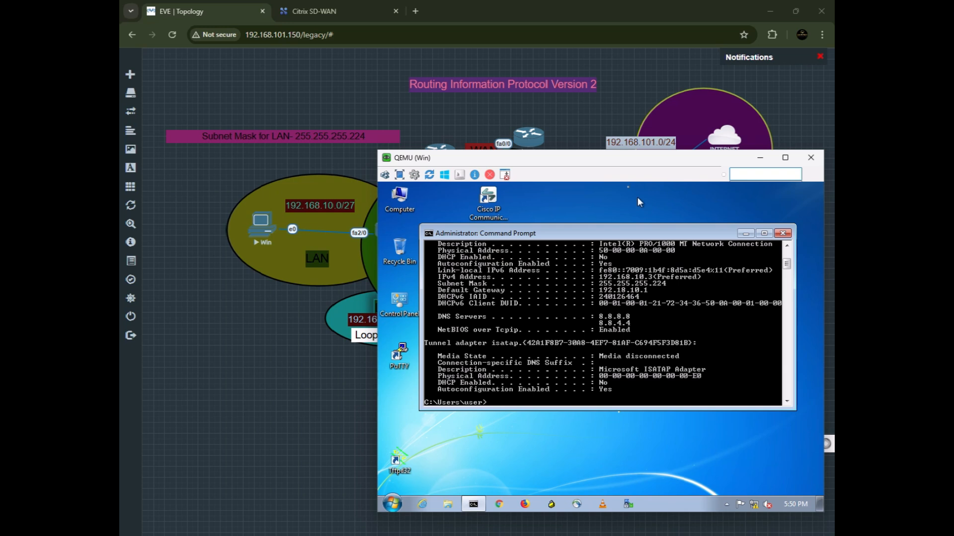
Move the PC console window and start typing a command beginning with nc.
left_click_drag(562, 166, 569, 139)
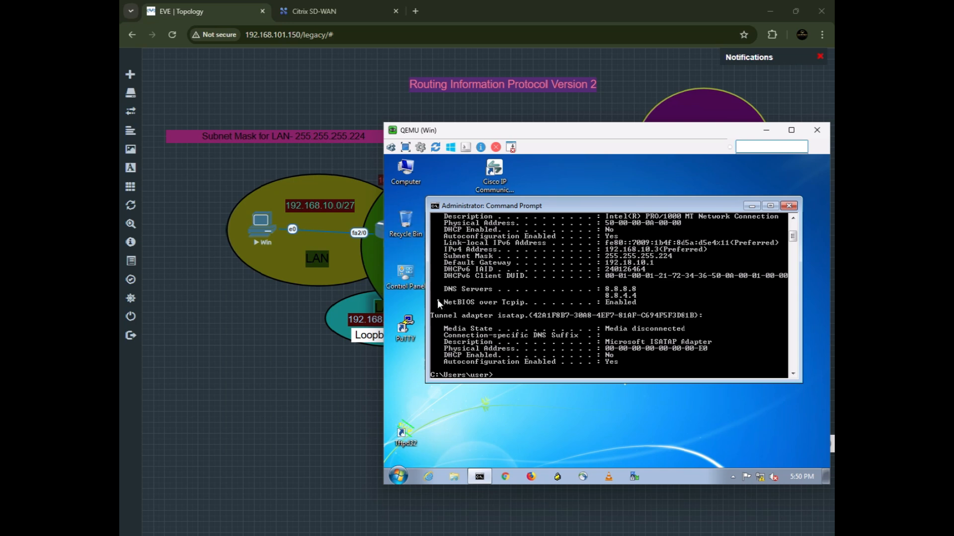
type("nc")
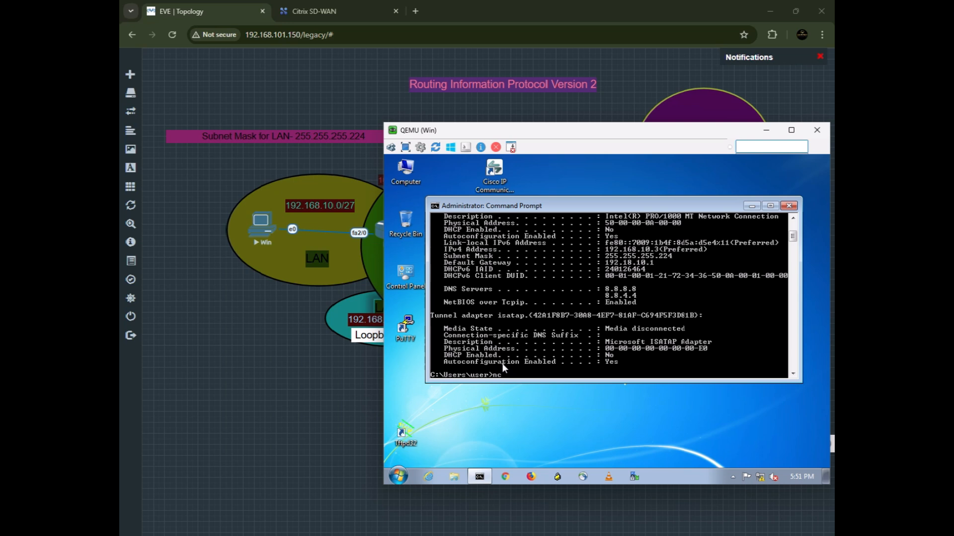
Run ncpa.cpl on the Win PC and open the Local Area Connection's properties.
type("pa.cpl")
key("Return")
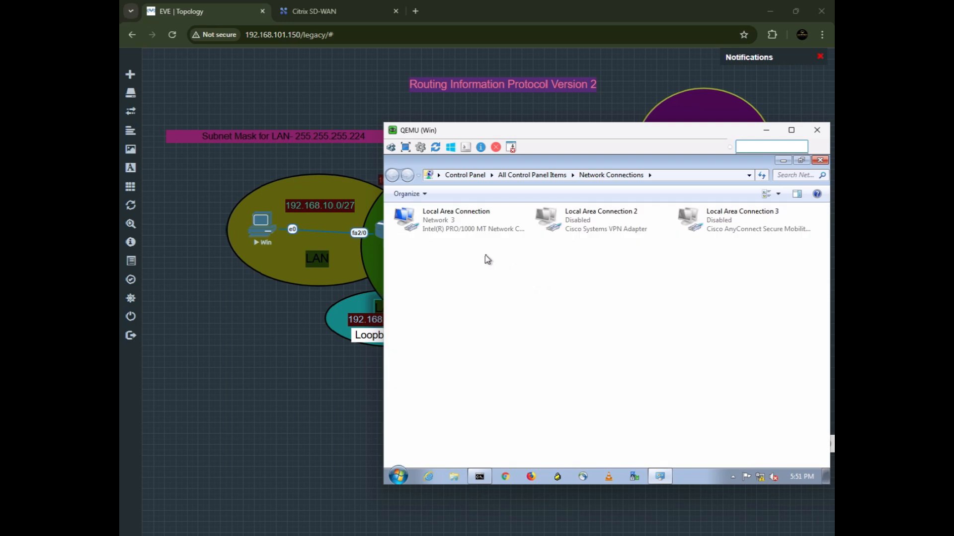
left_click(453, 229)
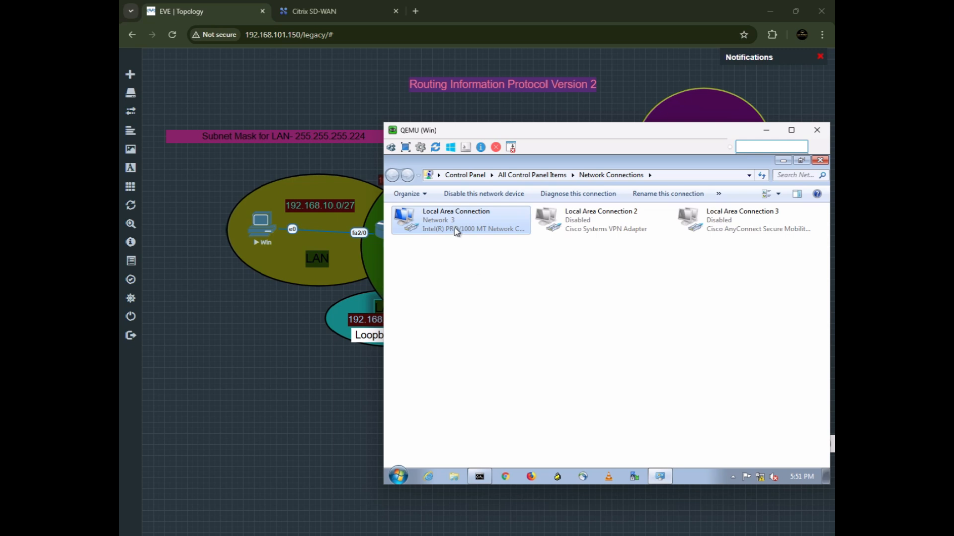
right_click(453, 229)
left_click(480, 334)
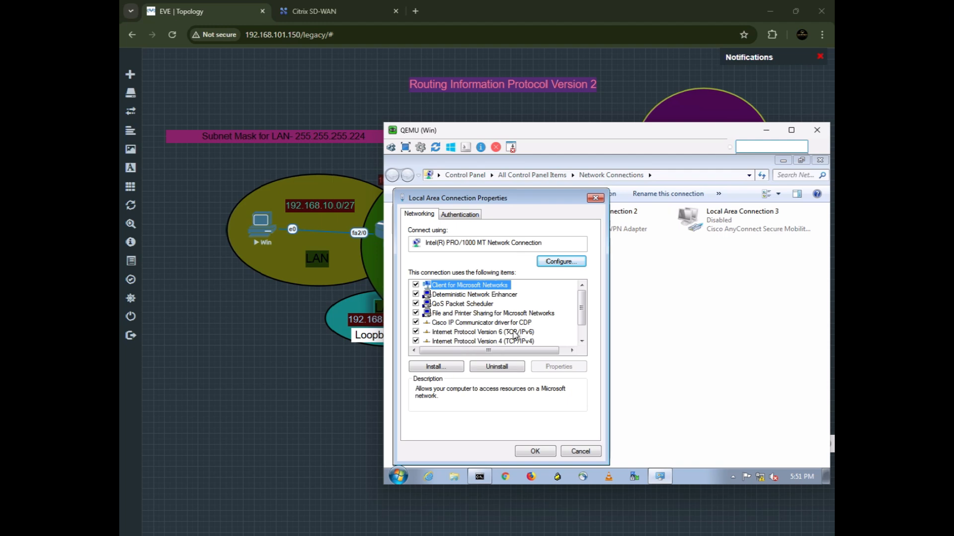
Set the IPv4 default gateway to 192.168.10.1, apply it, and close the Network Connections window.
left_click(472, 343)
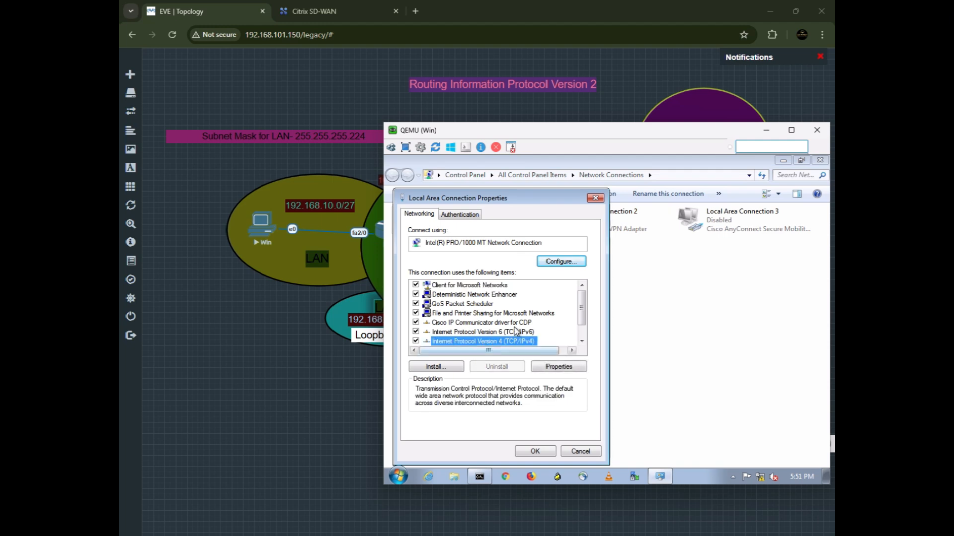
scroll(517, 332, "down", 1)
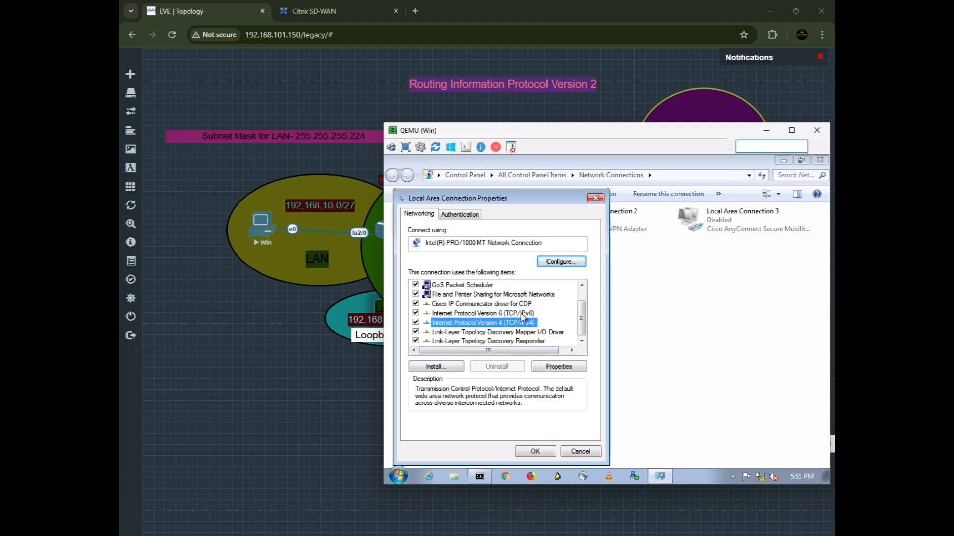
double_click(500, 327)
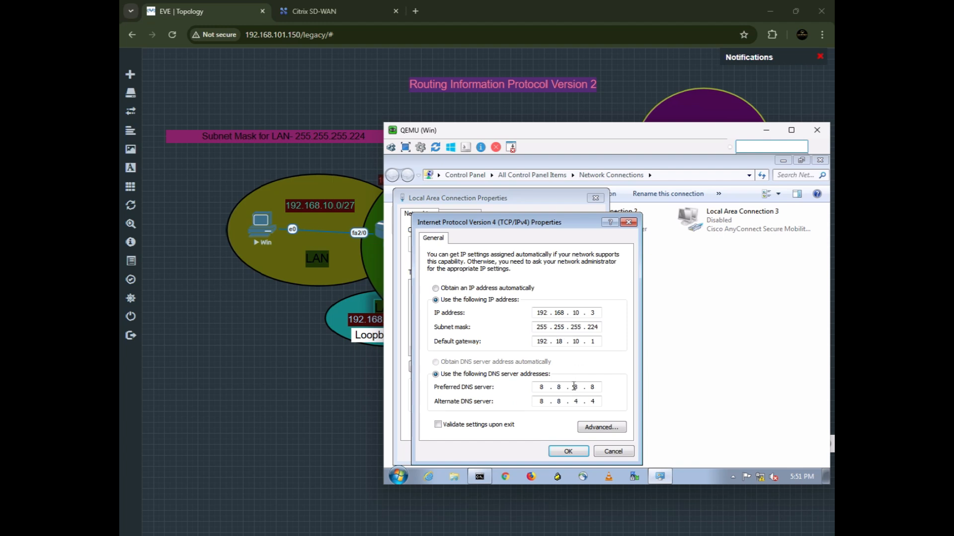
left_click(562, 342)
type("6")
left_click(570, 452)
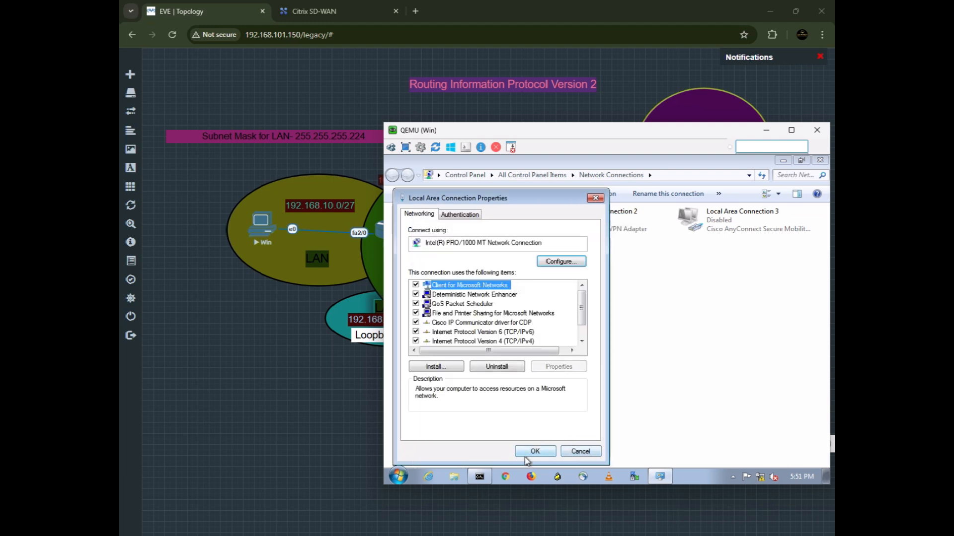
left_click(537, 451)
left_click(528, 451)
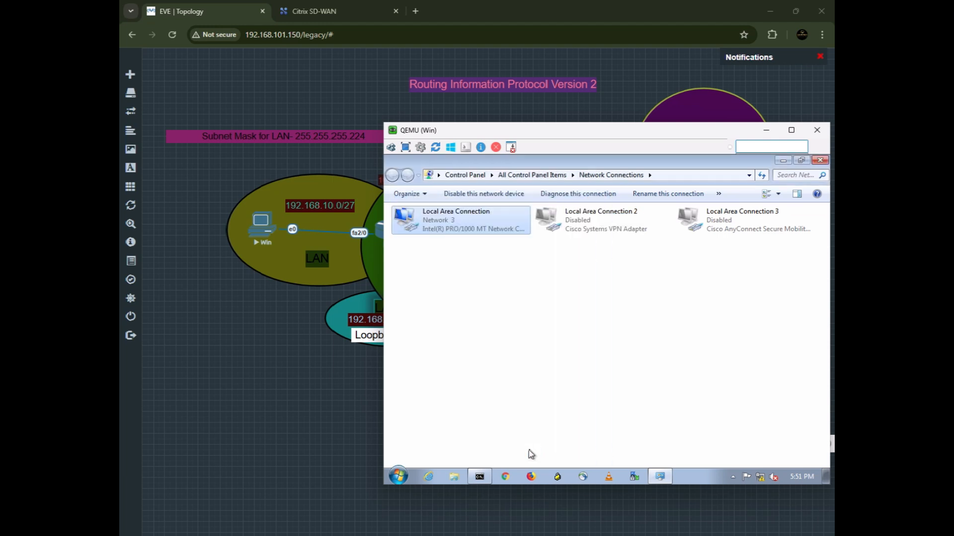
left_click(824, 160)
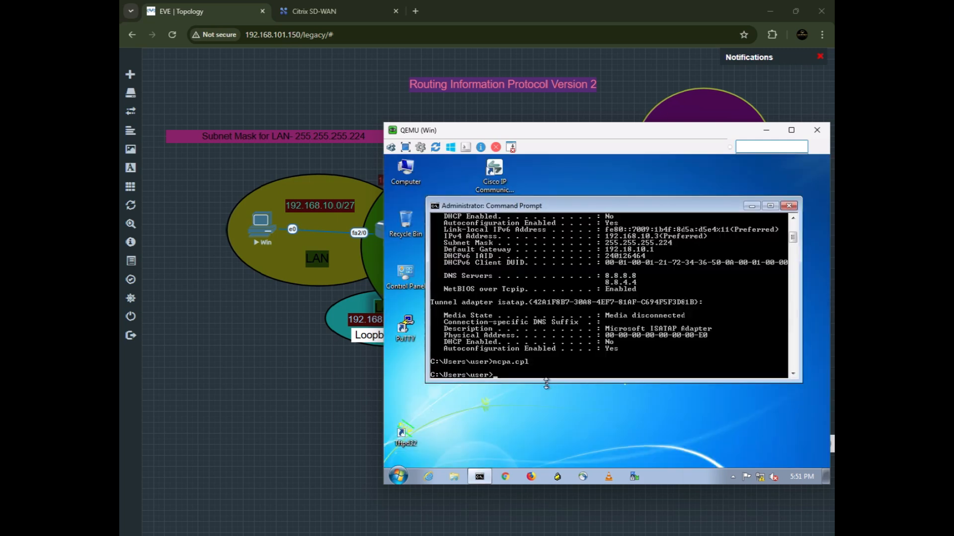
Run ipconfig and ping the default gateway 192.168.10.1 from the Win PC's Command Prompt.
type("ipconfig/all")
key("BackSpace")
key("BackSpace")
key("BackSpace")
key("BackSpace")
key("Return")
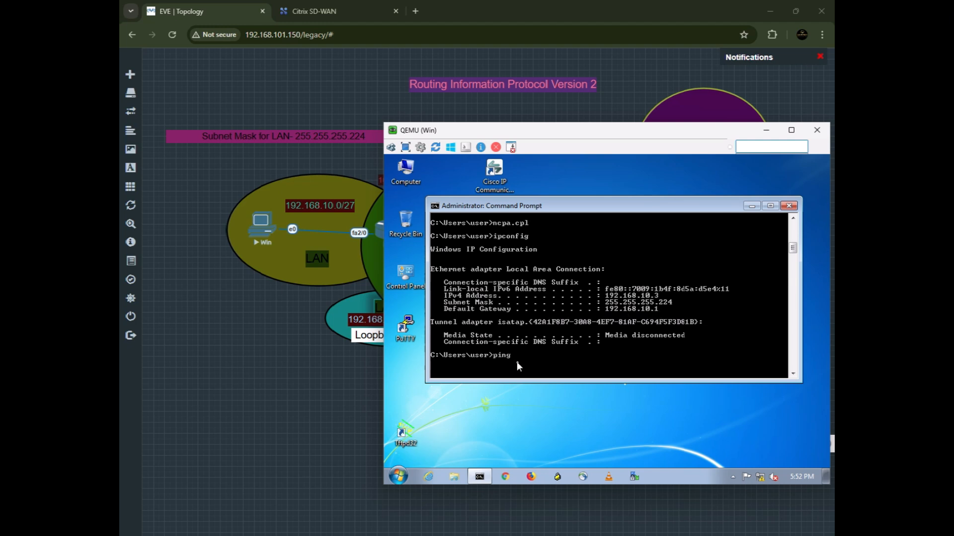
type("68.10.1")
key("Return")
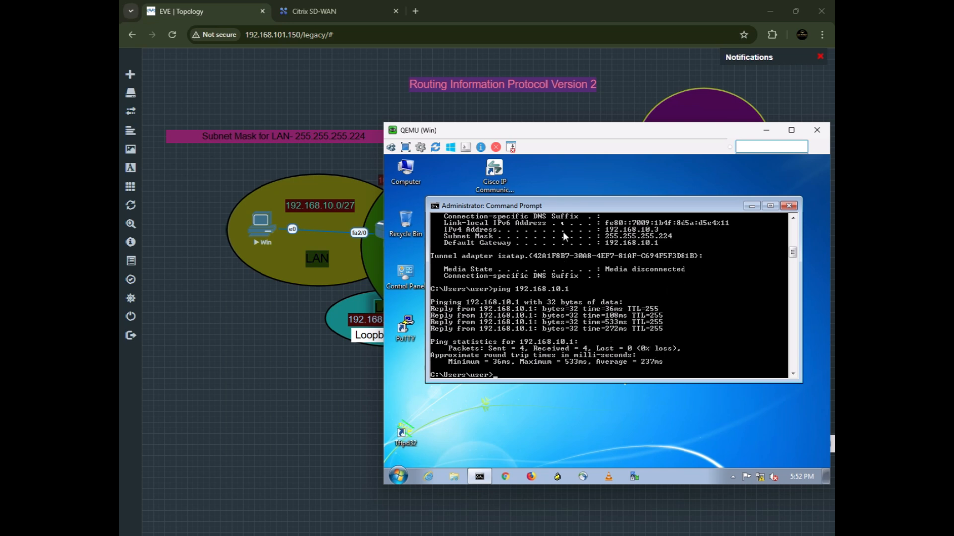
Move the PC console window and ping 10.10.10.2 from the Win PC.
left_click_drag(571, 139, 475, 186)
type("ping 192")
key("BackSpace")
key("BackSpace")
key("BackSpace")
type("0.10.10.2")
key("Return")
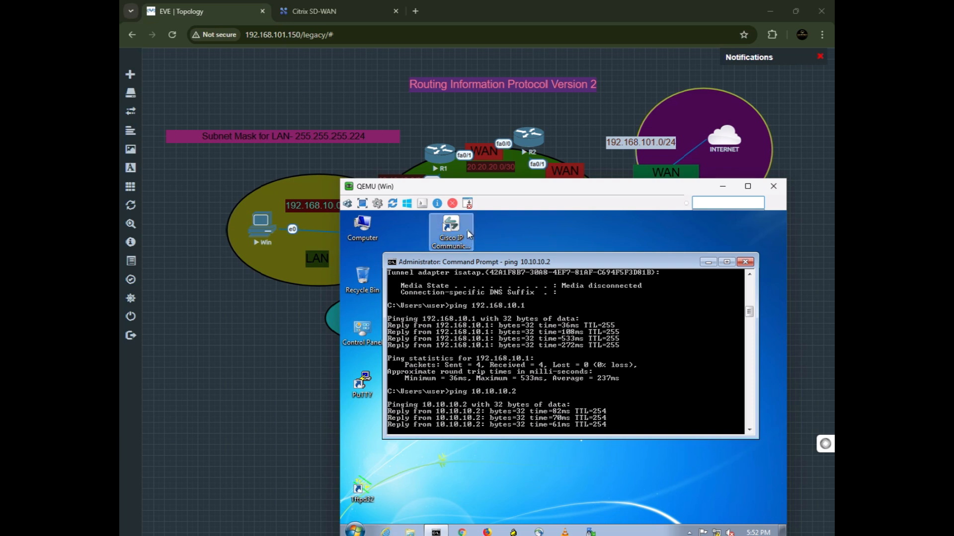
Minimize the Win PC console and open R1's console session.
left_click_drag(485, 193, 595, 146)
left_click(442, 160)
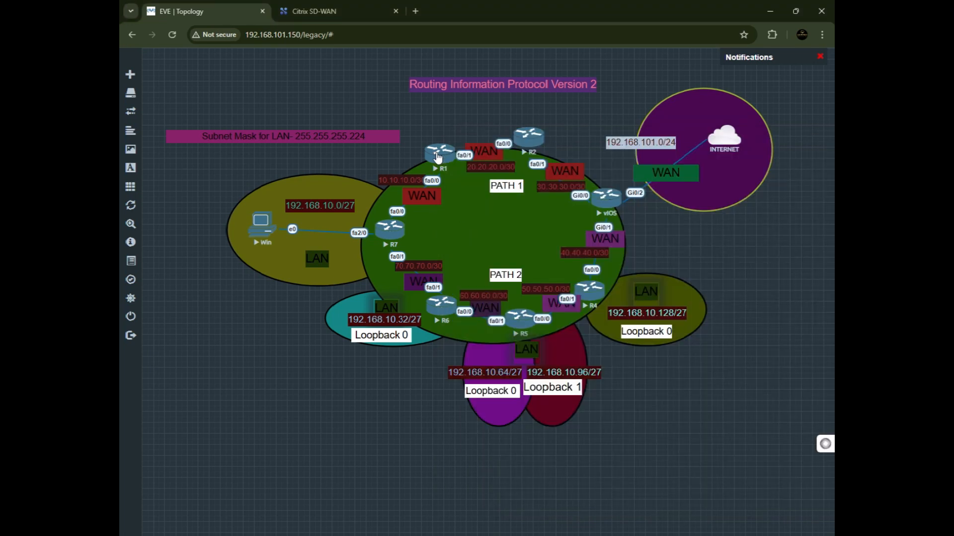
left_click(437, 159)
left_click(448, 121)
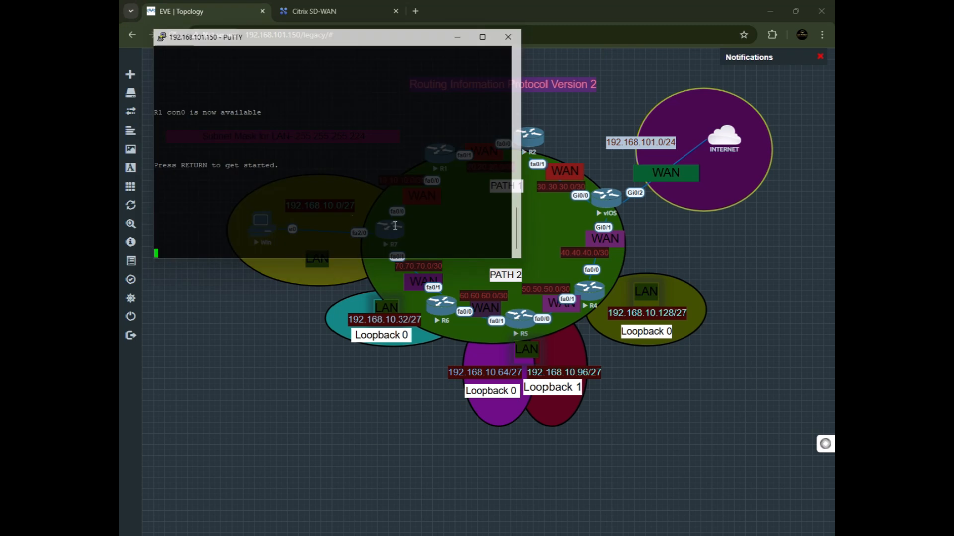
key("Return")
key("Return")
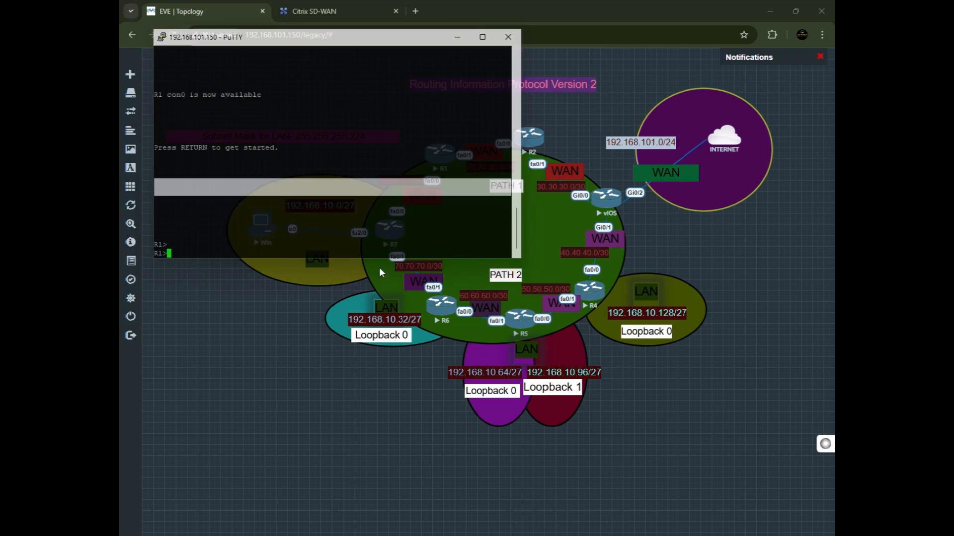
Enter global configuration on R1 and remove its RIP process with no router rip.
type("en")
key("Return")
type("cc")
type("nfig")
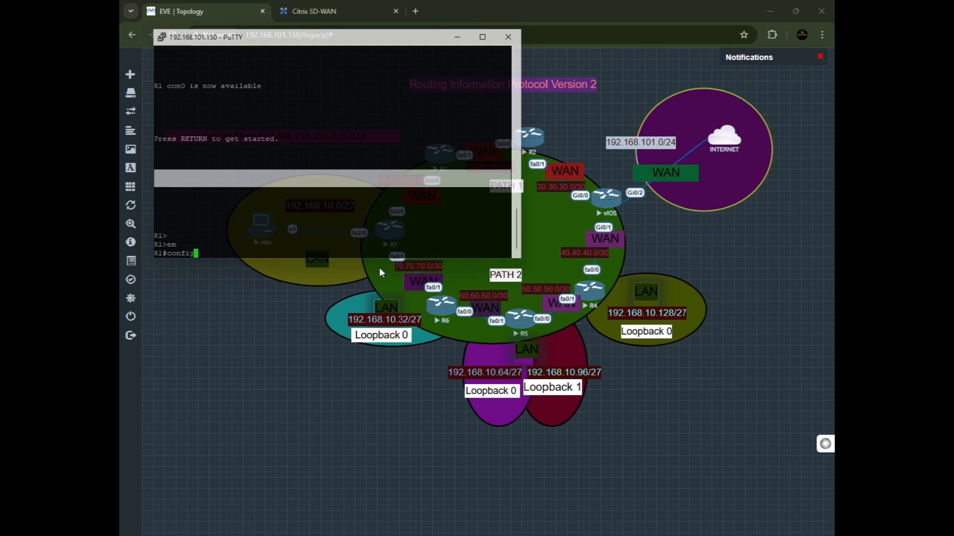
key("Return")
key("Return")
key("Return")
key("Return")
key("Return")
type("r")
key("BackSpace")
type("no ")
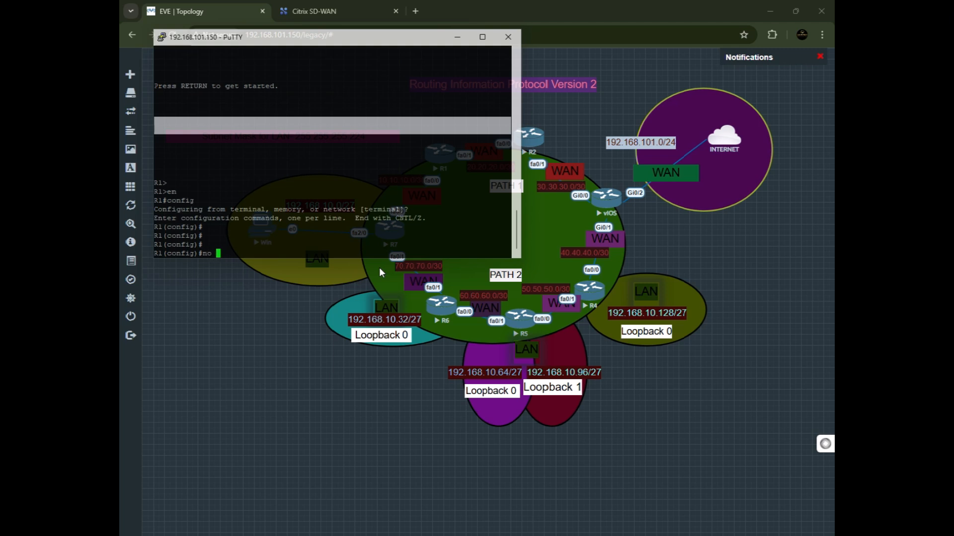
type("router rip")
key("Return")
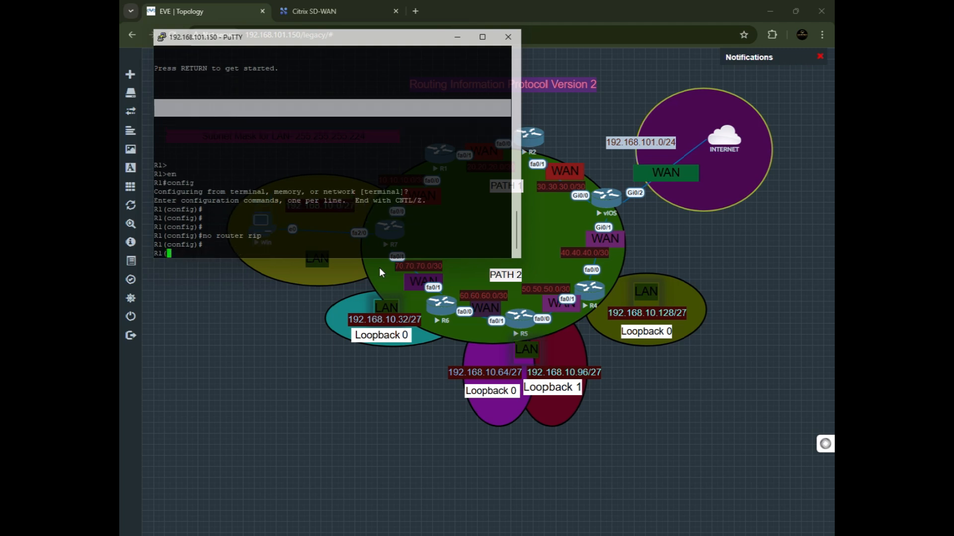
key("Return")
key("Return")
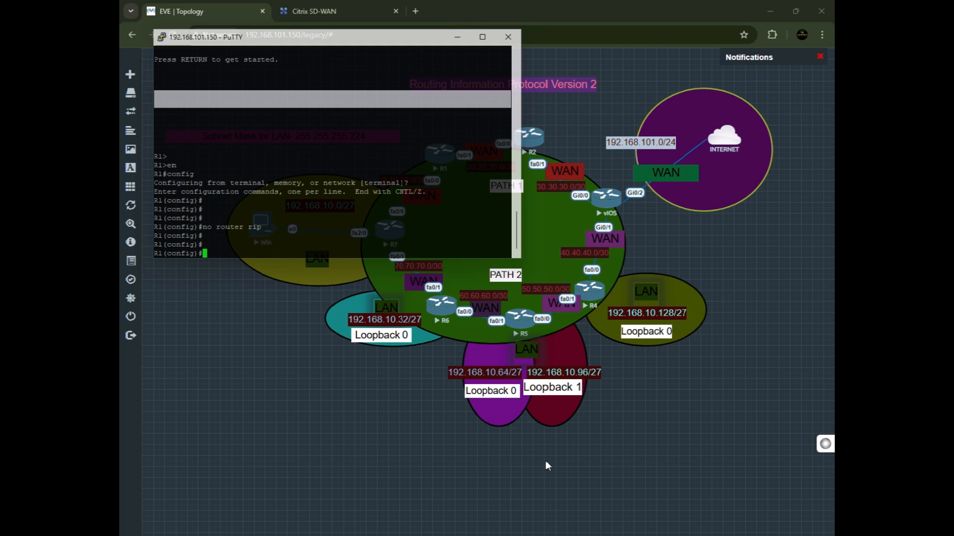
Switch back to the Win PC and repeat the ping to 10.10.10.2.
left_click(635, 451)
key("alt+Tab")
key("alt+Tab")
key("alt+Tab")
left_click_drag(580, 145, 494, 180)
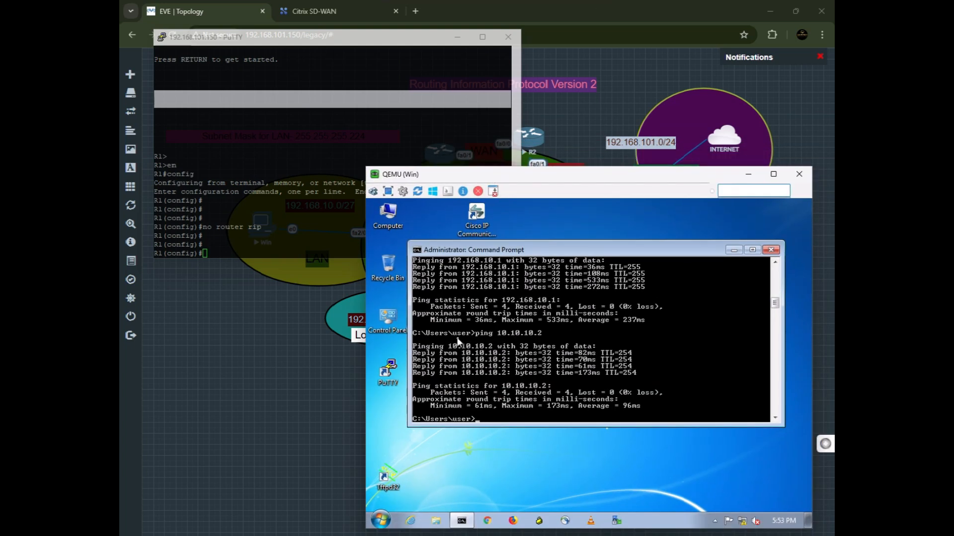
key("Up")
key("Return")
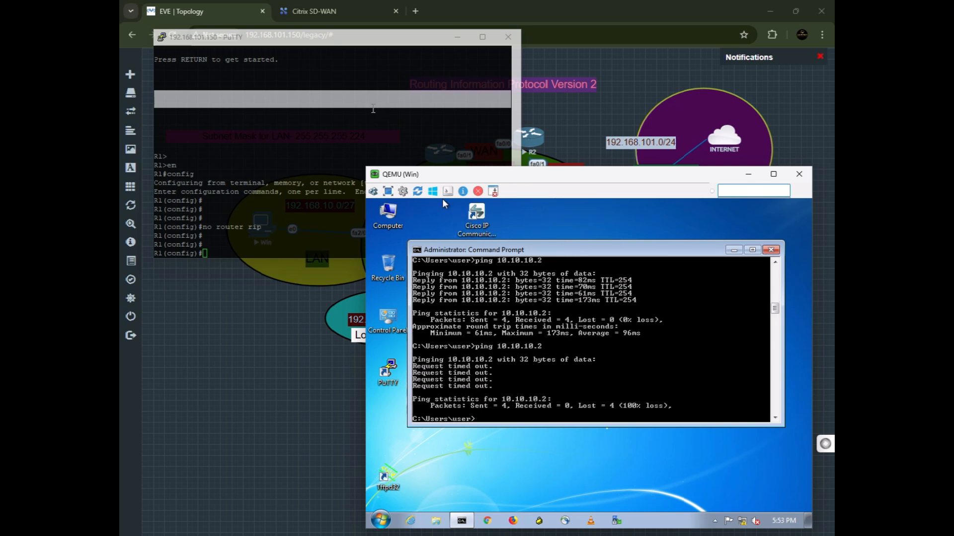
Move the Win PC console aside and open R7's console session.
left_click(458, 37)
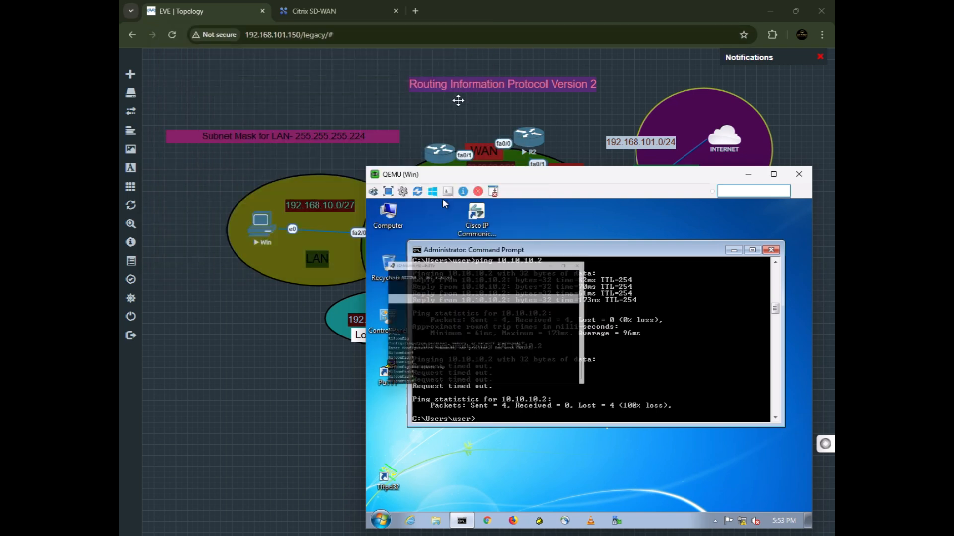
left_click_drag(524, 184, 351, 335)
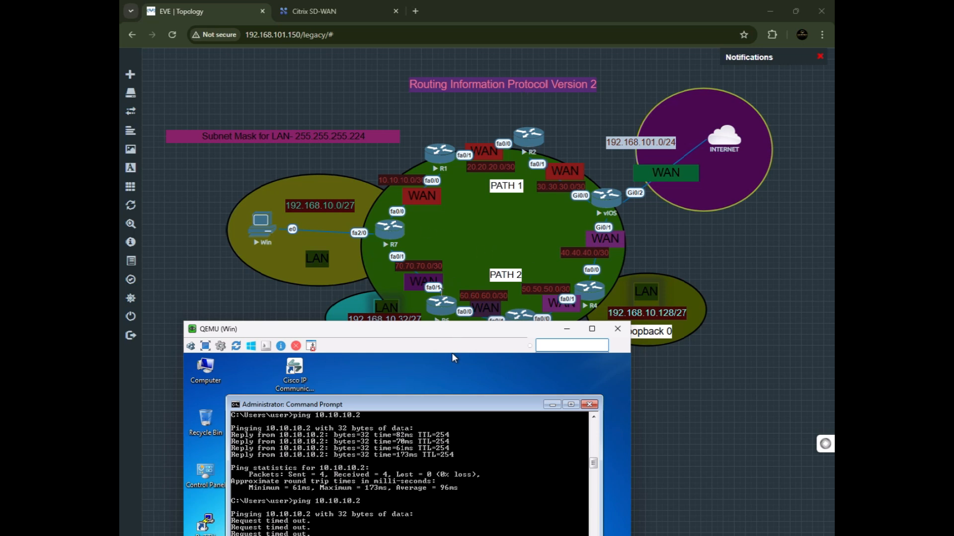
left_click_drag(426, 325, 443, 362)
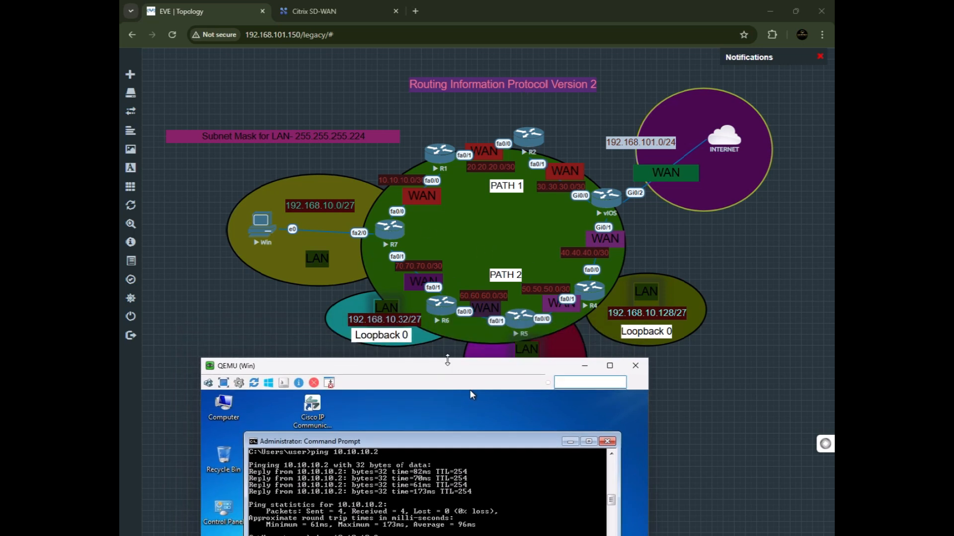
left_click(383, 240)
left_click(383, 240)
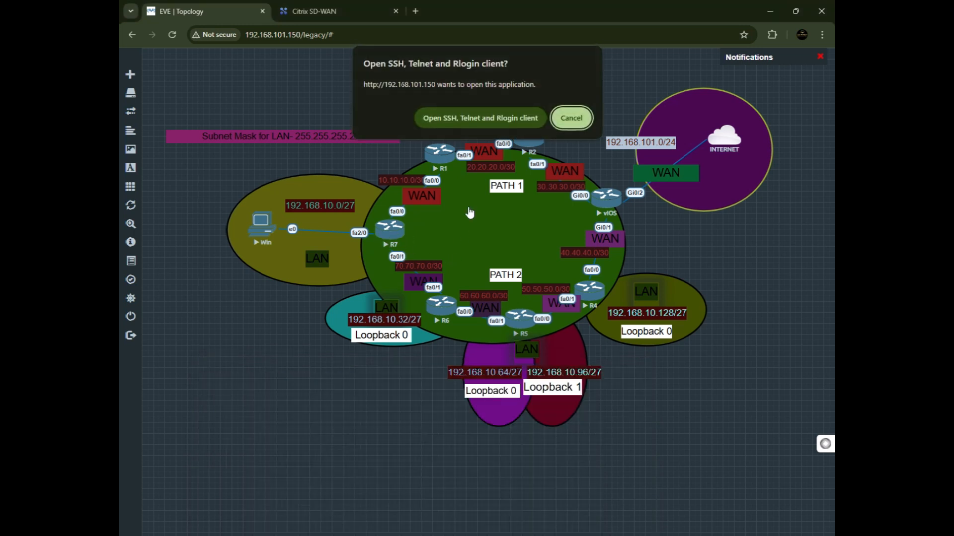
left_click(479, 118)
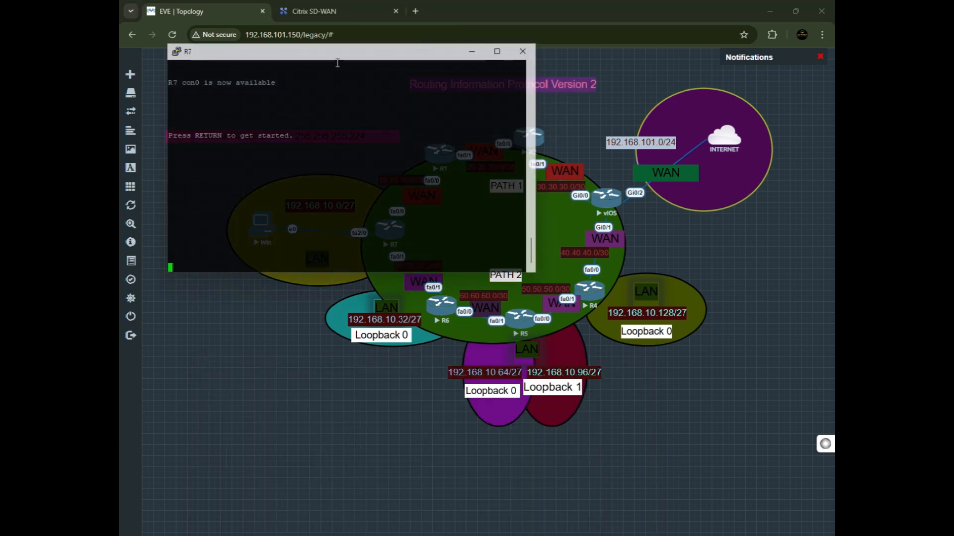
left_click_drag(458, 201, 564, 309)
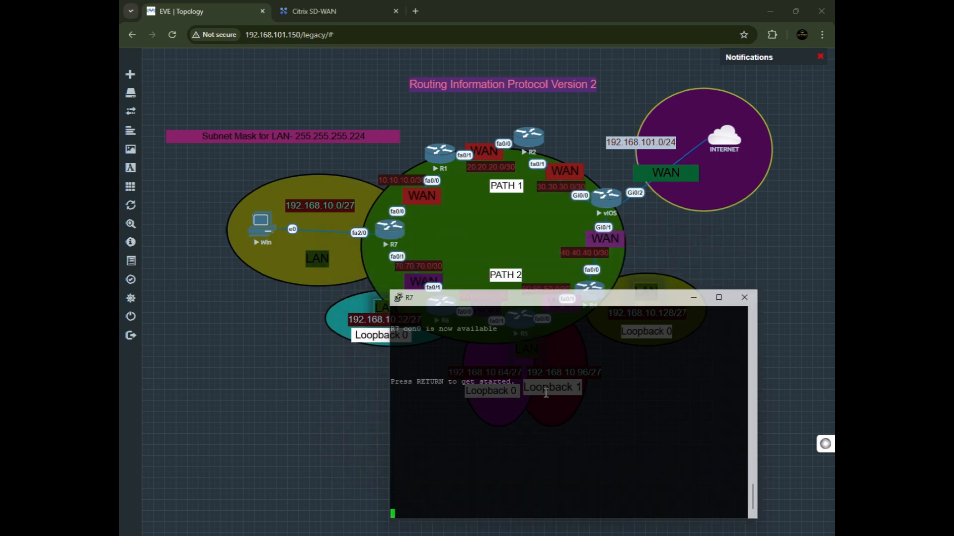
left_click_drag(498, 300, 572, 239)
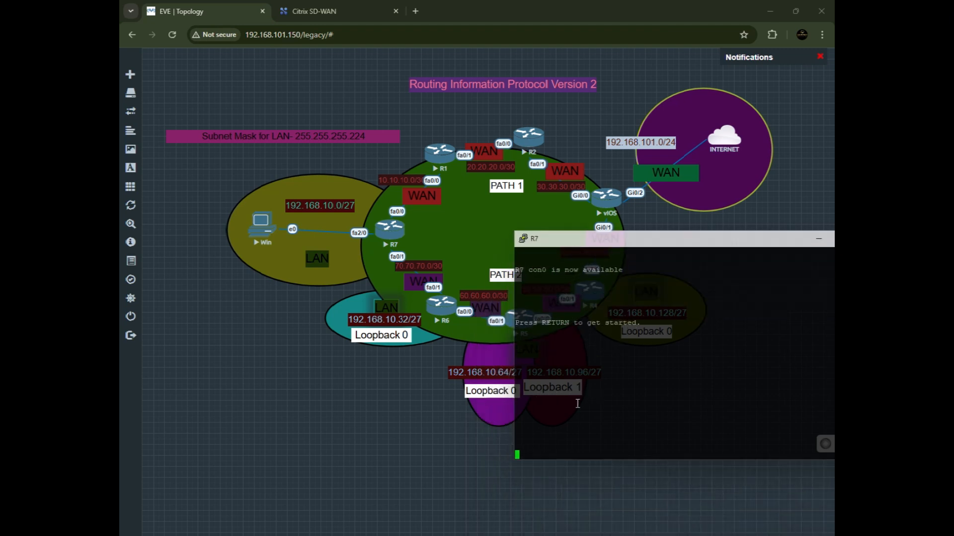
Enter global configuration on R7 and start the RIP routing process.
key("Return")
type("en")
key("Return")
type("conif")
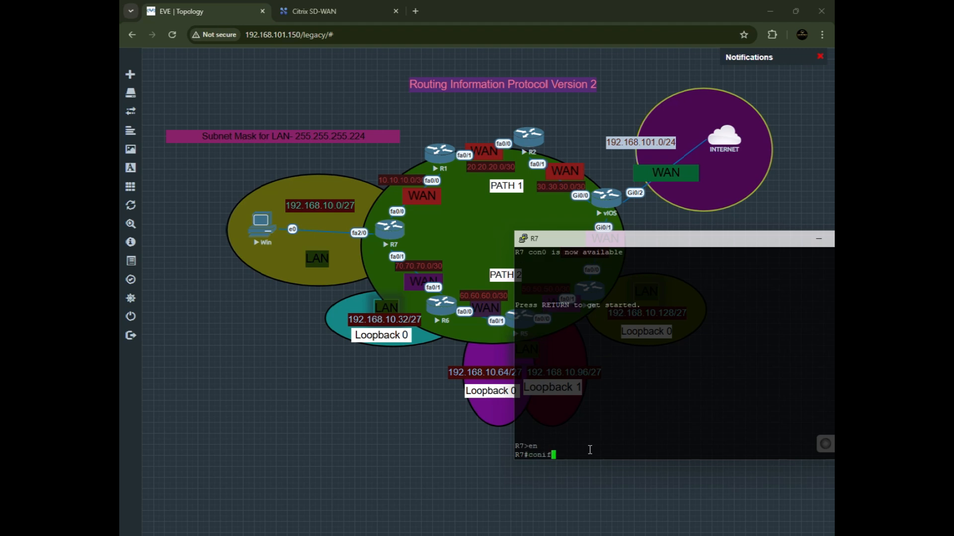
key("BackSpace")
key("BackSpace")
key("BackSpace")
type("fig")
key("Return")
key("Return")
key("Return")
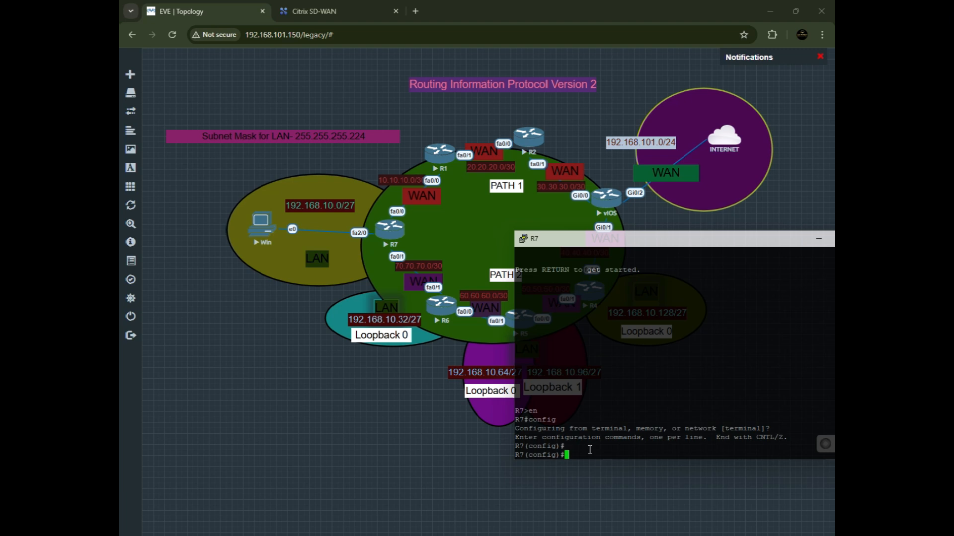
key("Return")
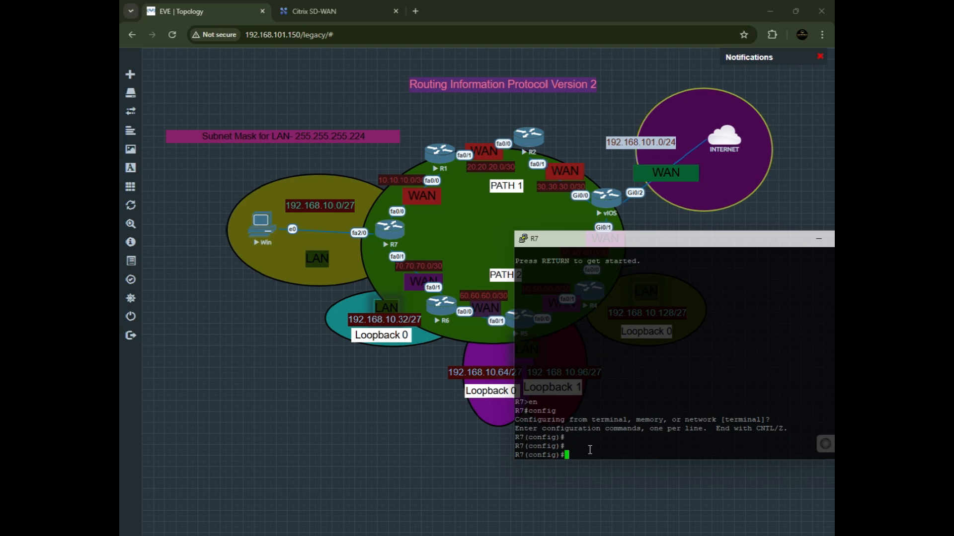
type("router rip")
key("Return")
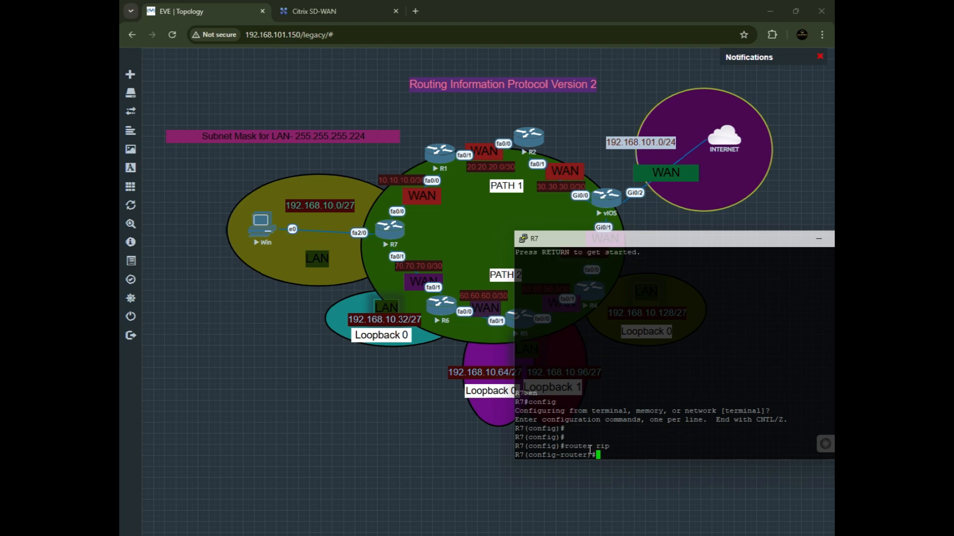
Set RIP to version 2 on R7 and advertise network 192.168.10.0.
type("version")
type("2")
key("Return")
type("n")
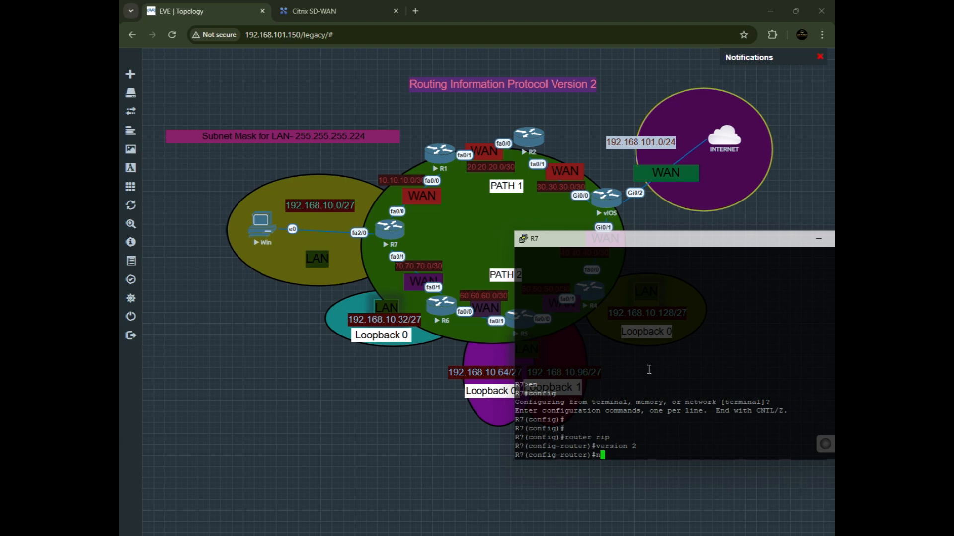
type("etw")
key("Tab")
type("1")
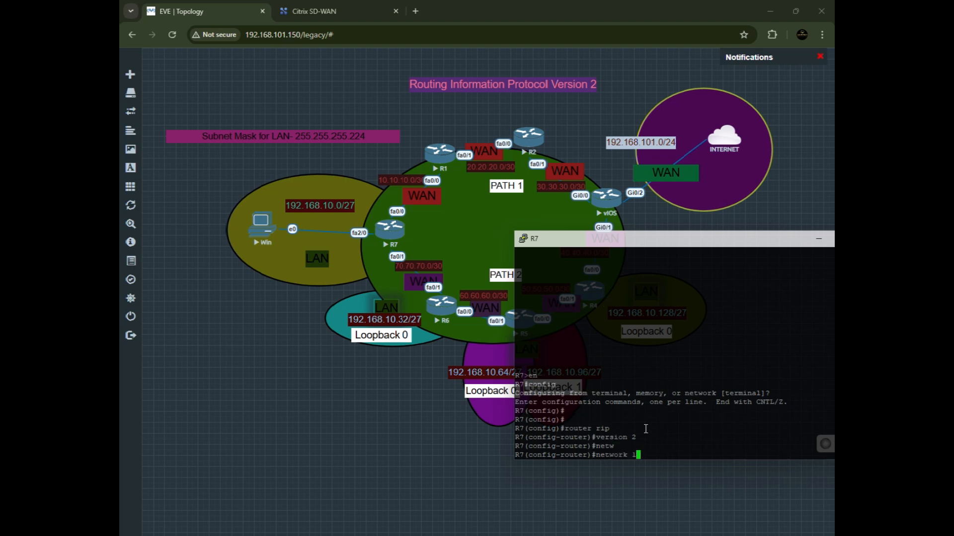
type("92.168.10.0")
key("Return")
Advertise networks 10.10.10.0 and 70.70.70.0 in R7's RIP process.
type("net")
key("Tab")
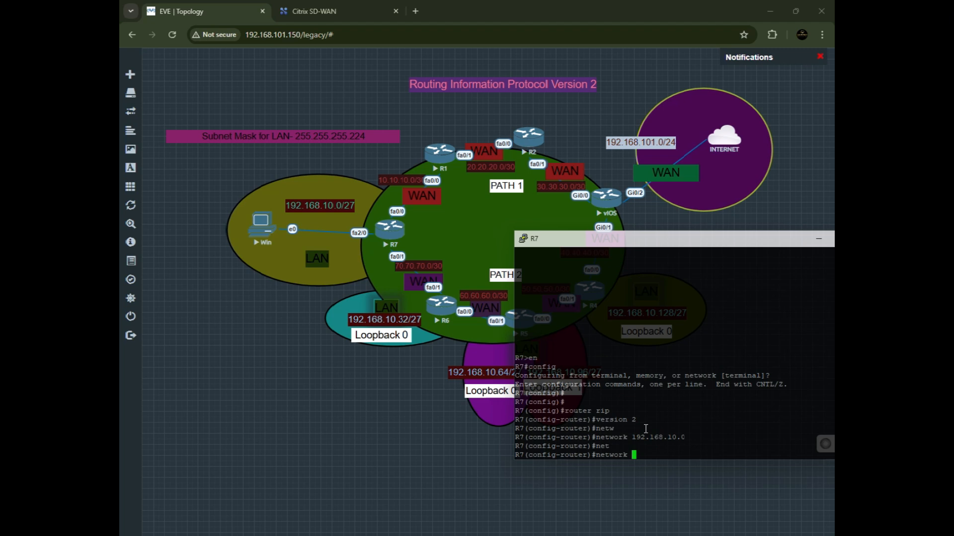
type("10.10.10.0")
key("Return")
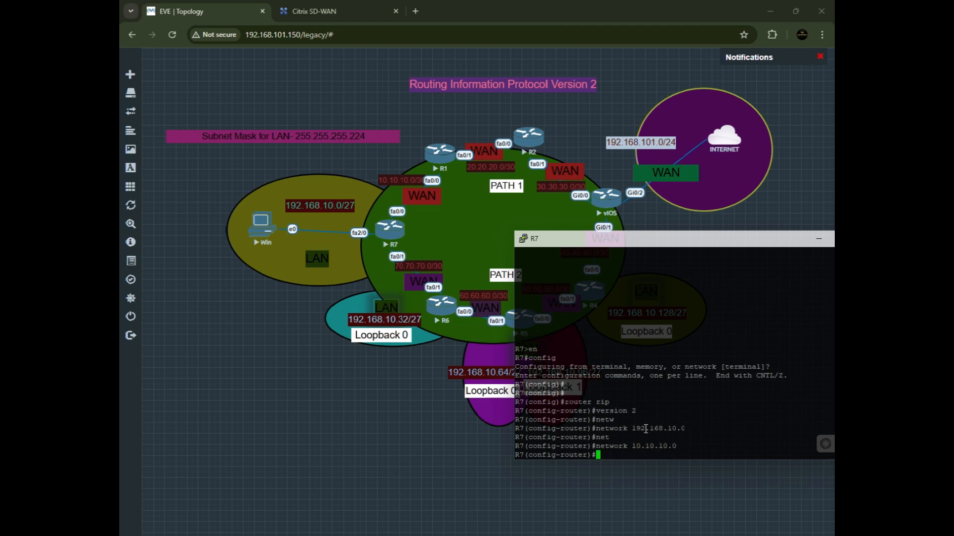
type("networ")
key("Tab")
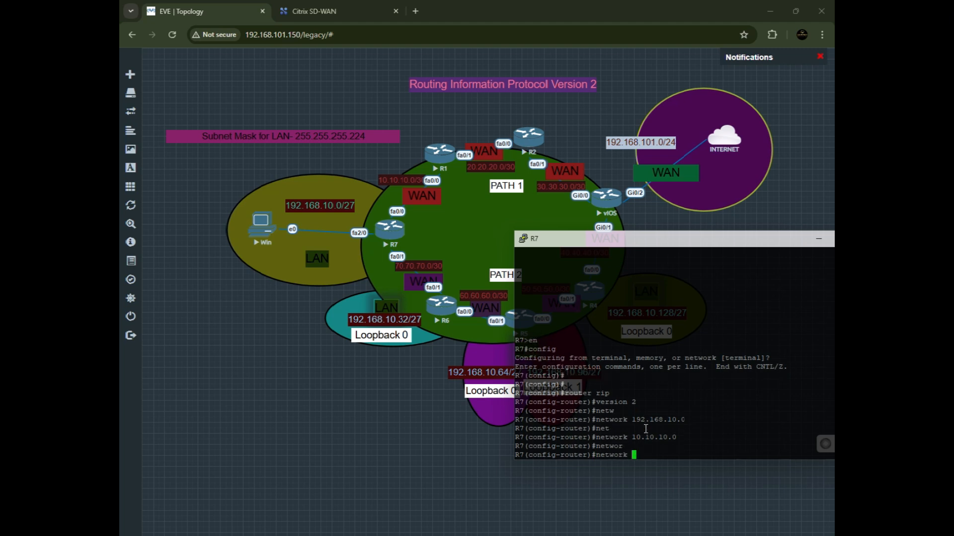
type("70.70.70.0")
key("Return")
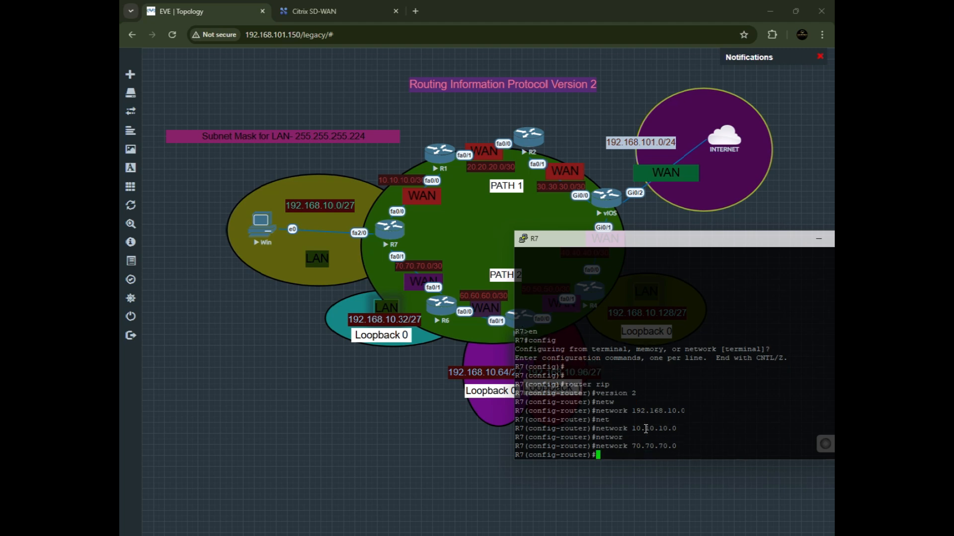
Disable RIP auto-summary on R7 and save the running configuration.
type("no aut")
key("Tab")
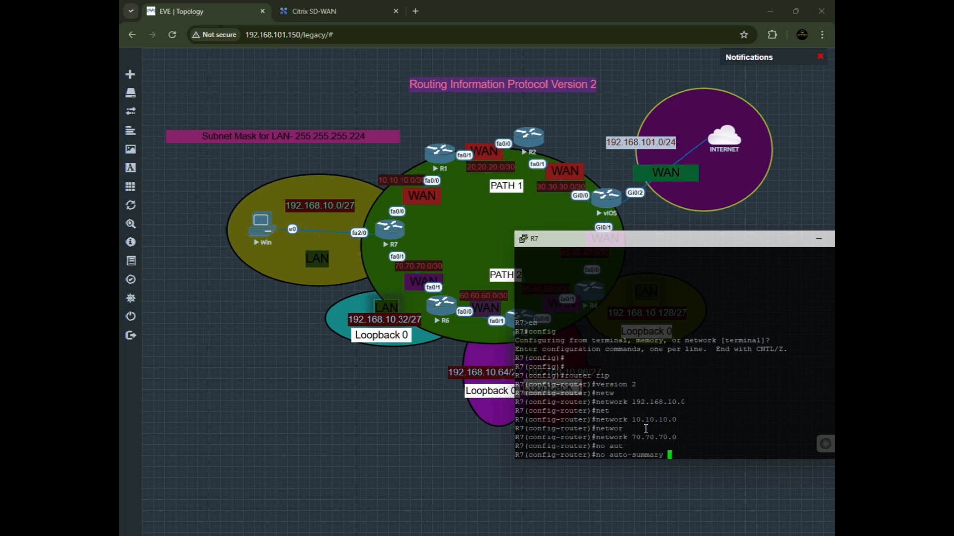
key("Return")
key("Return")
type("do wr")
key("Return")
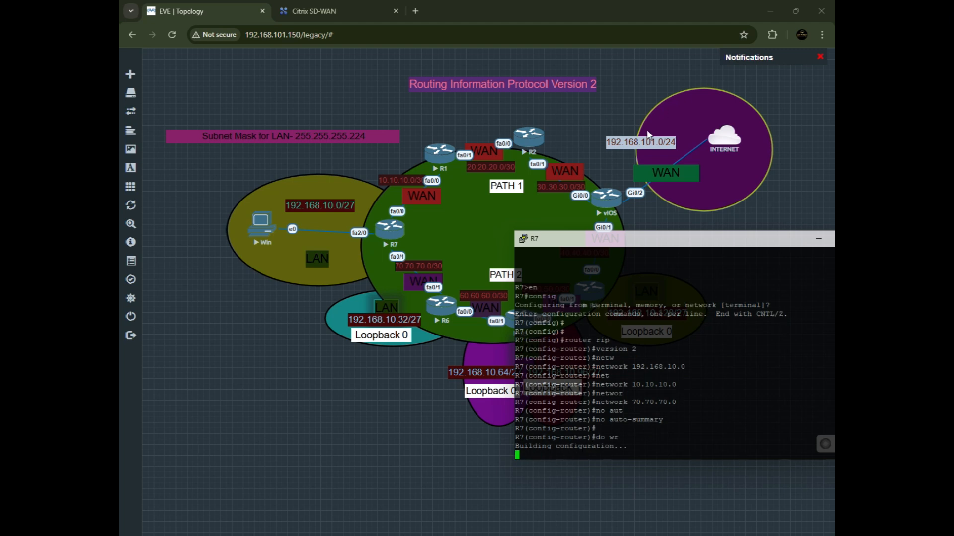
Move R7's console into view and review the entered RIP configuration lines.
left_click_drag(619, 243, 287, 270)
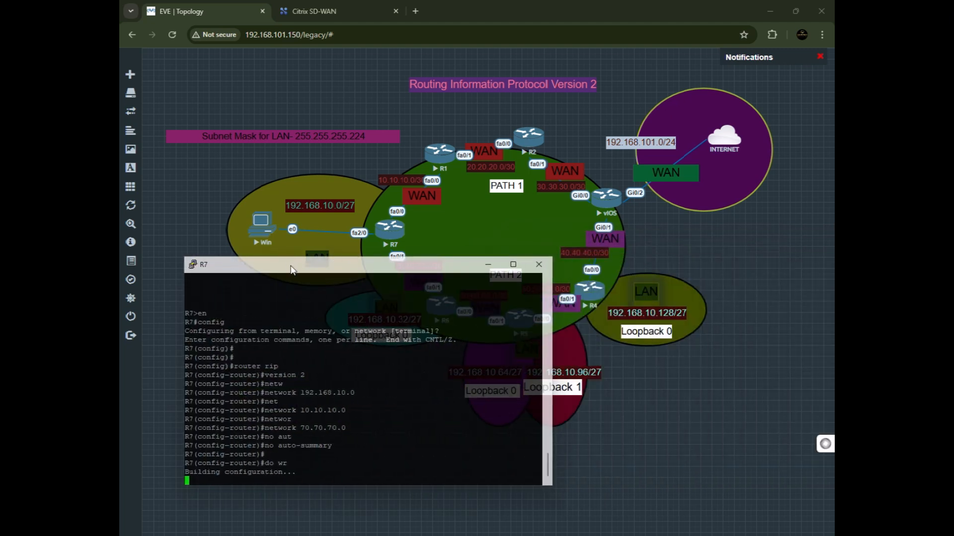
left_click_drag(295, 480, 243, 385)
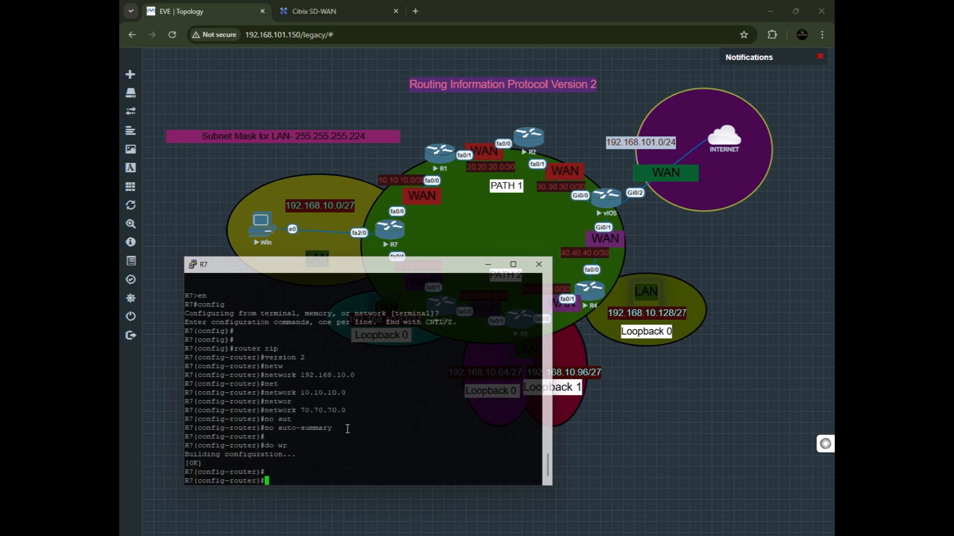
left_click_drag(316, 452, 198, 351)
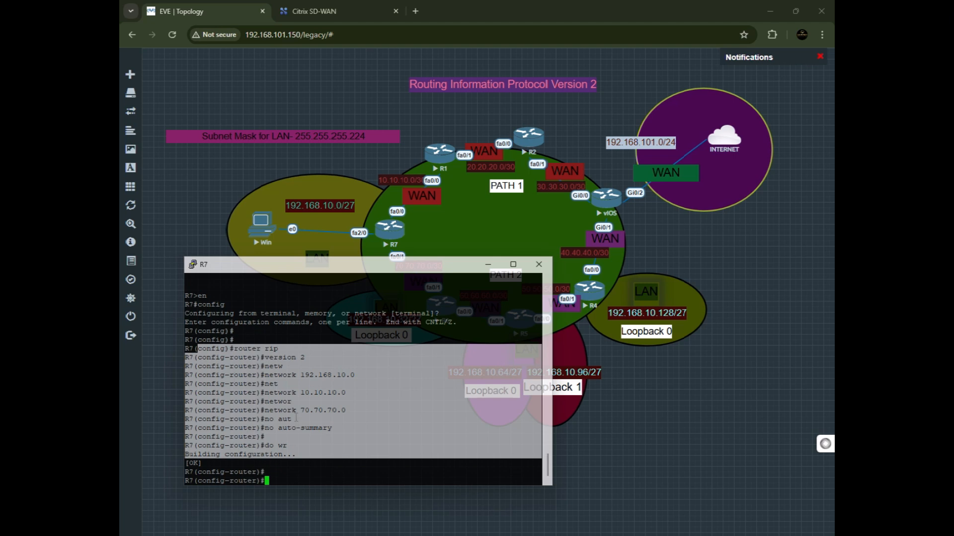
left_click(338, 418)
left_click_drag(348, 392, 242, 393)
left_click(347, 406)
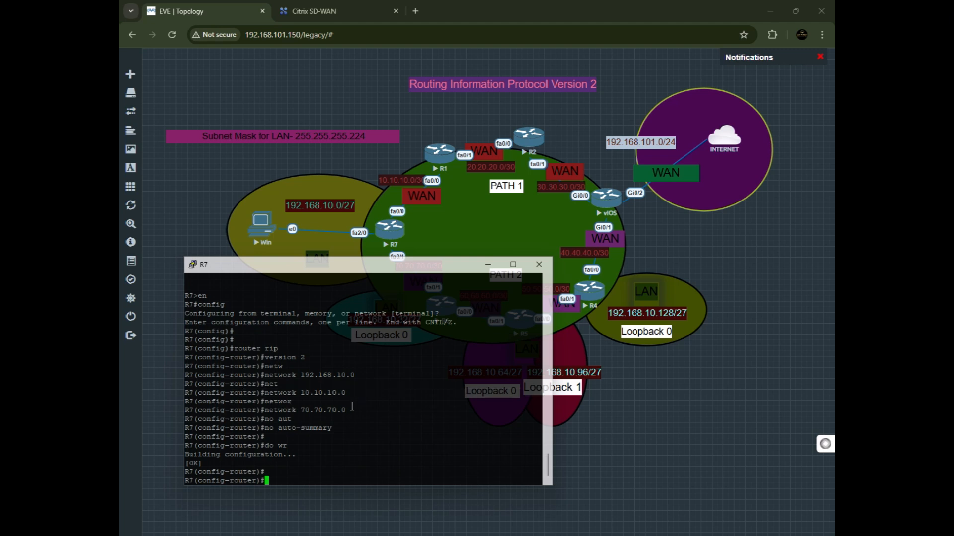
left_click_drag(351, 393, 230, 393)
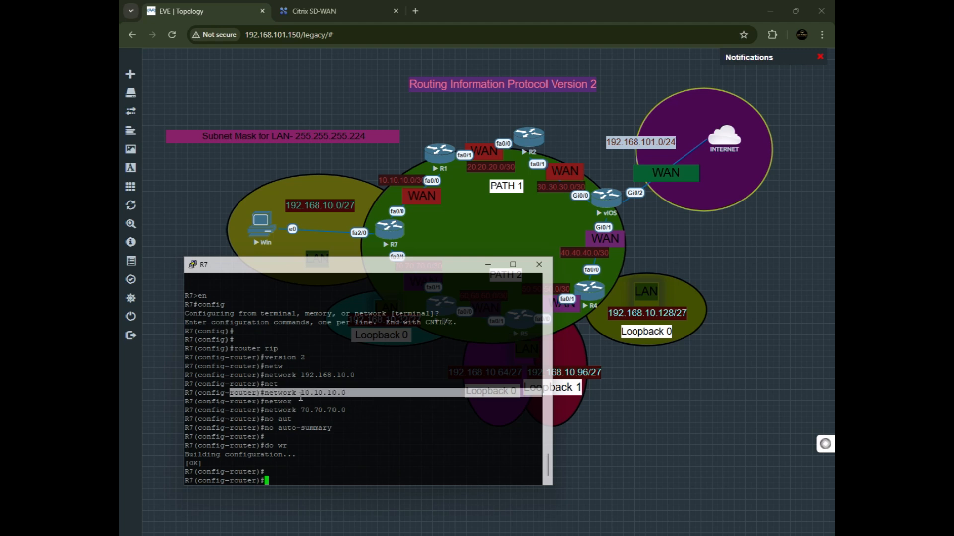
left_click(357, 384)
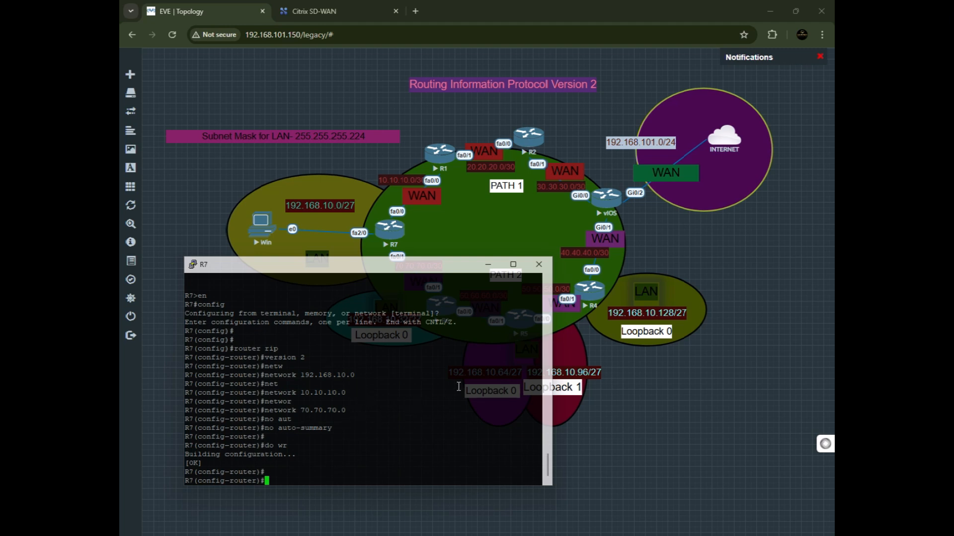
left_click_drag(354, 400, 212, 405)
left_click(323, 408)
left_click_drag(301, 410, 282, 408)
left_click_drag(362, 414, 299, 413)
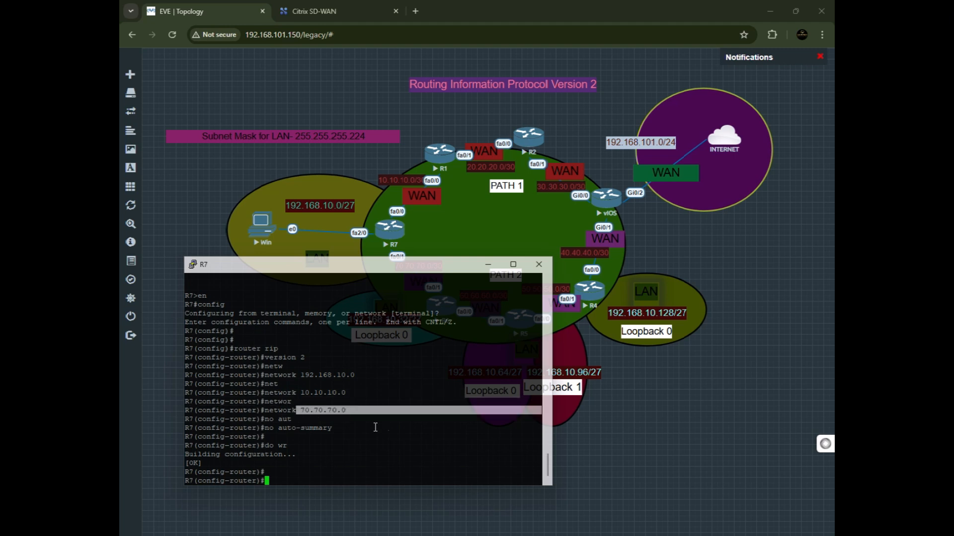
left_click(309, 423)
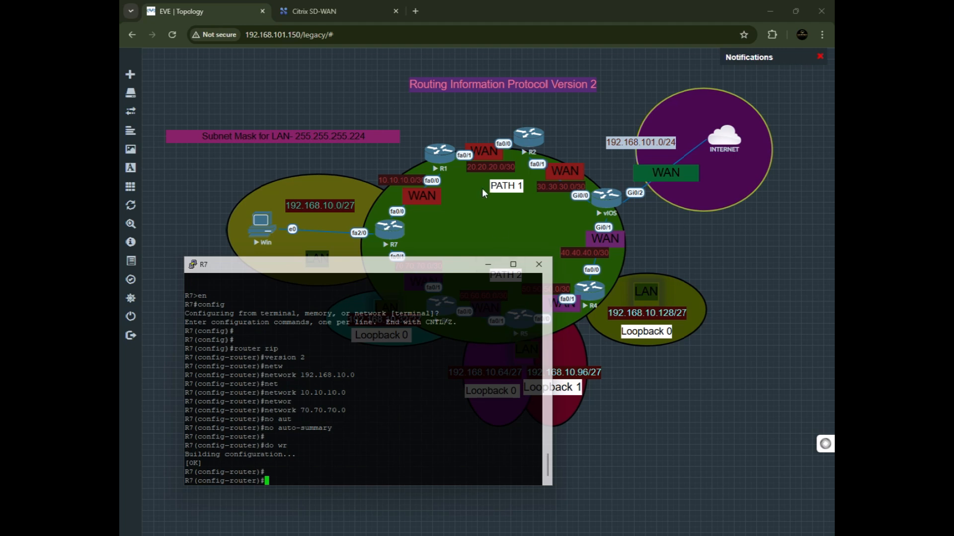
Open R1's console session and enter global configuration mode.
left_click(432, 160)
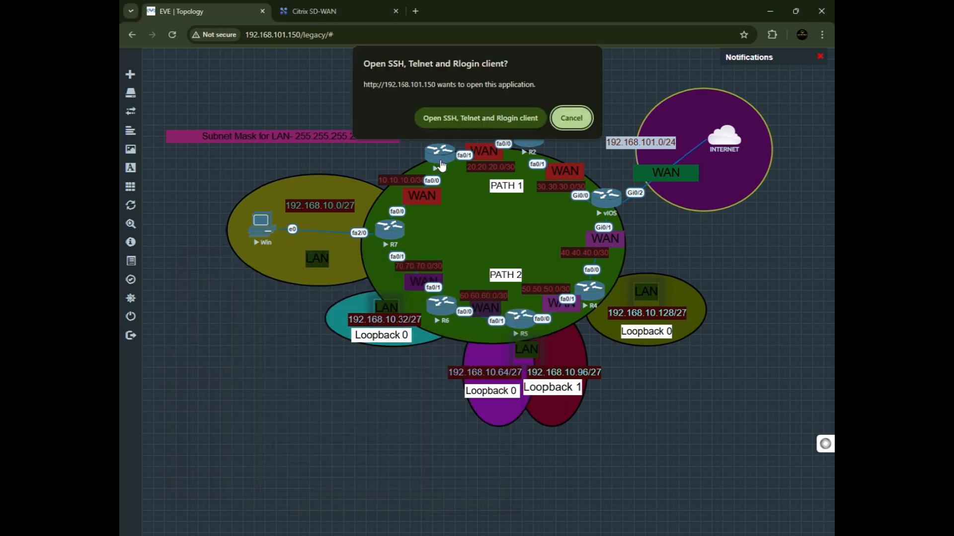
left_click(470, 114)
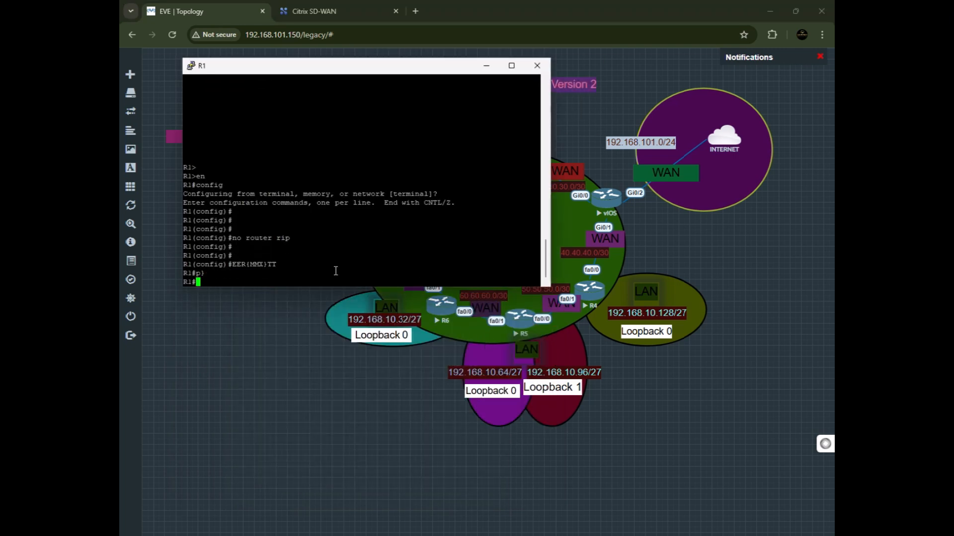
left_click_drag(332, 78, 497, 290)
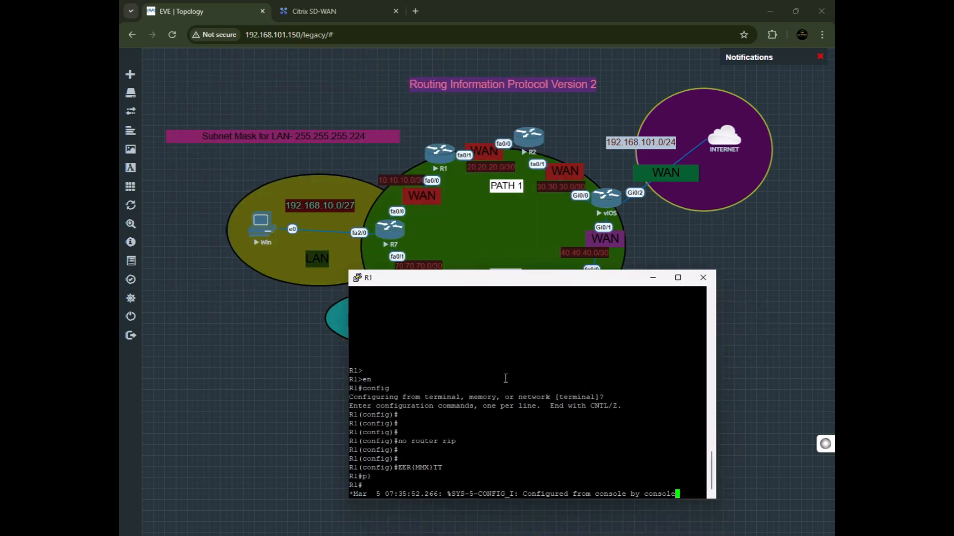
key("Return")
type("config t")
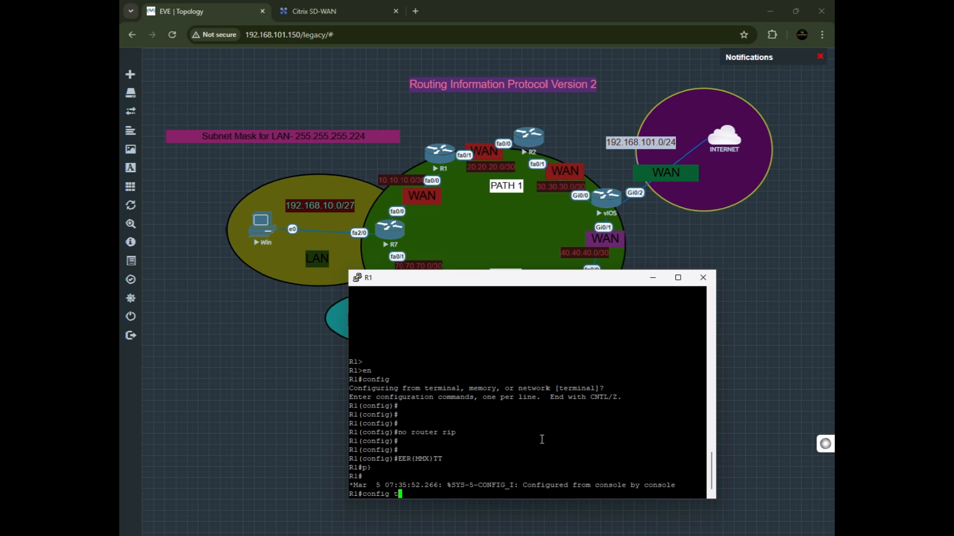
key("Return")
key("Return")
key("Return")
Start the RIP routing process on R1 and set it to version 2.
type("route")
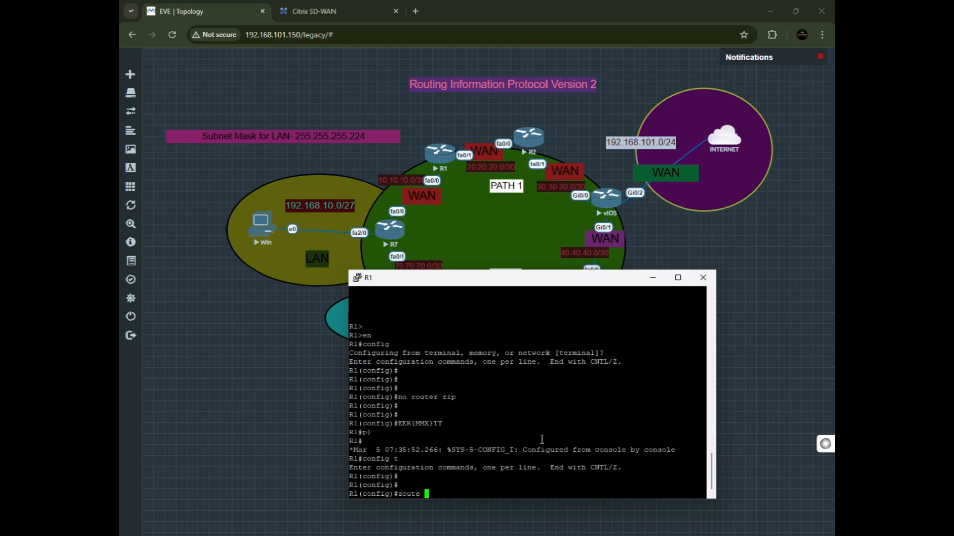
key("BackSpace")
type("r rip")
key("Return")
type("ve")
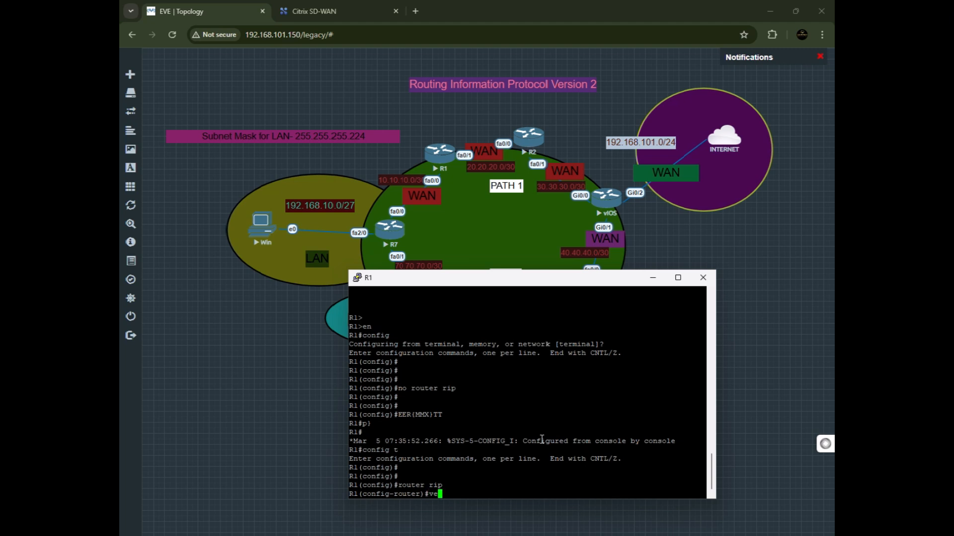
type("rsion 2")
key("Return")
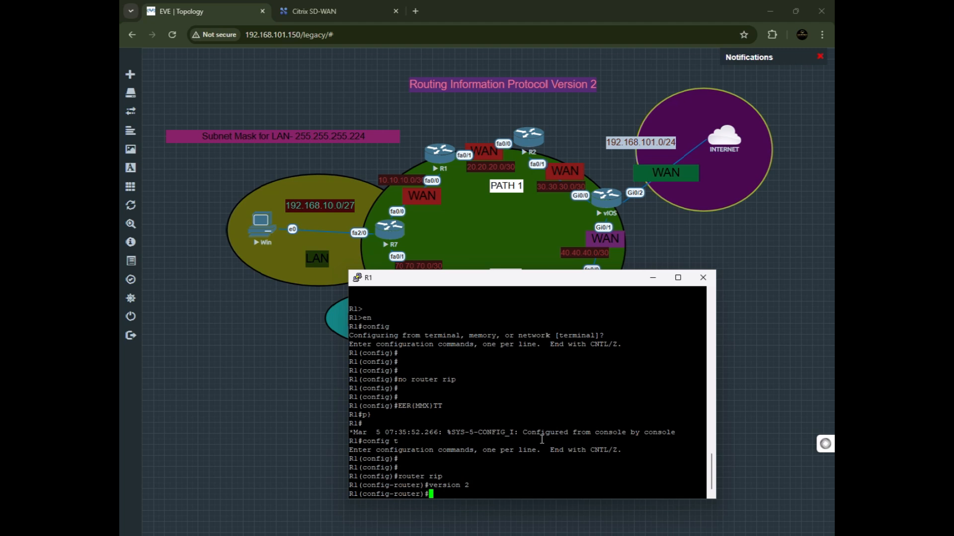
Advertise networks 10.10.10.0 and 20.20.20.0 in R1's RIP process.
type("network 10.10.10.0")
key("Return")
type("net")
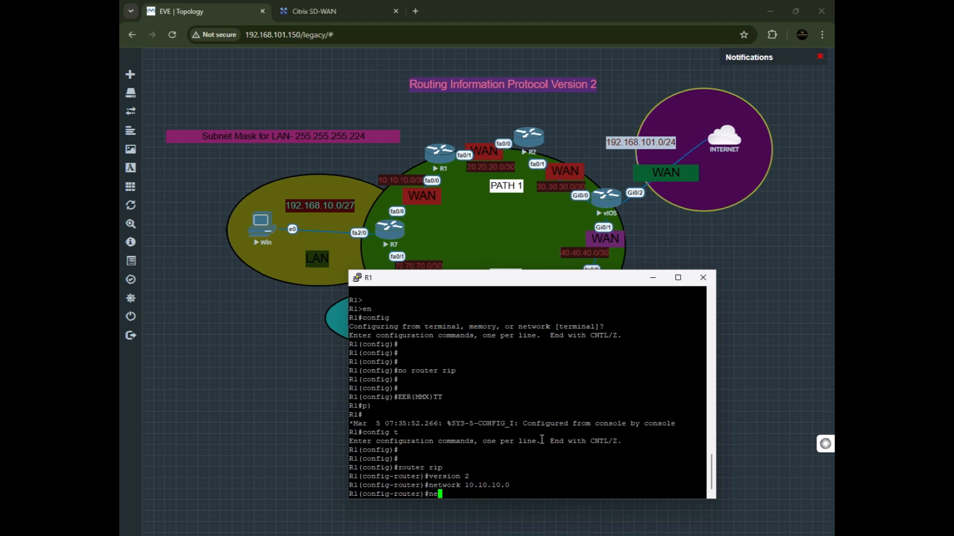
key("Tab")
type("20.20.0")
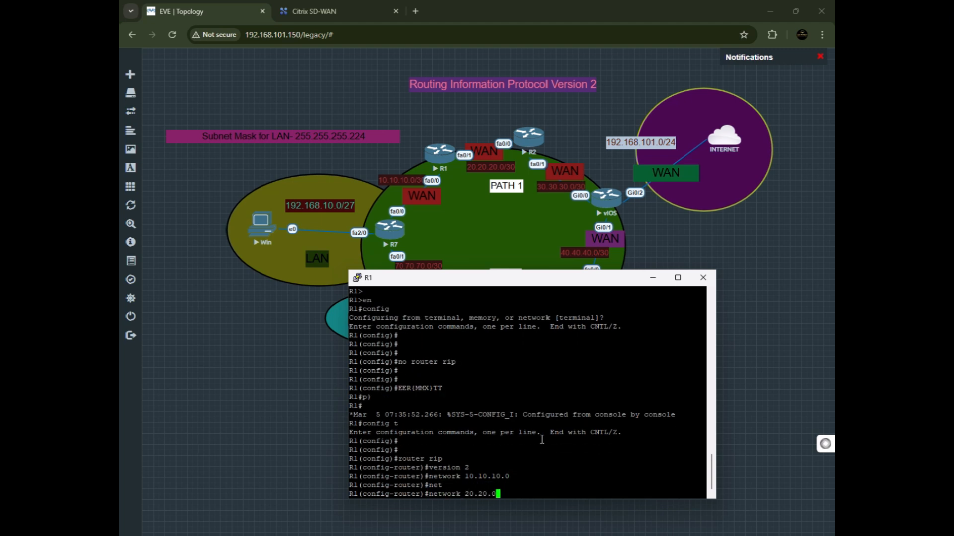
key("BackSpace")
type("20.0")
key("Return")
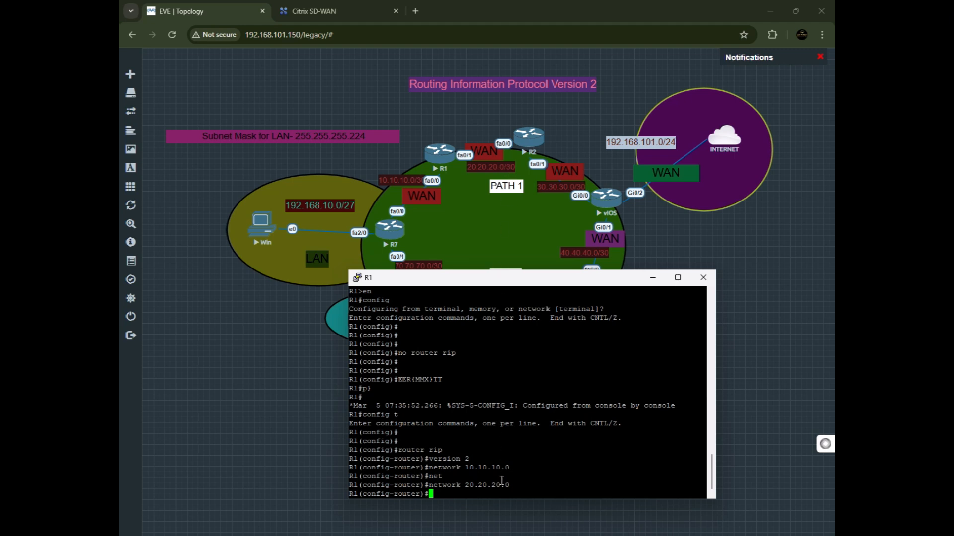
Open R6's console session and enter global configuration mode.
type("no")
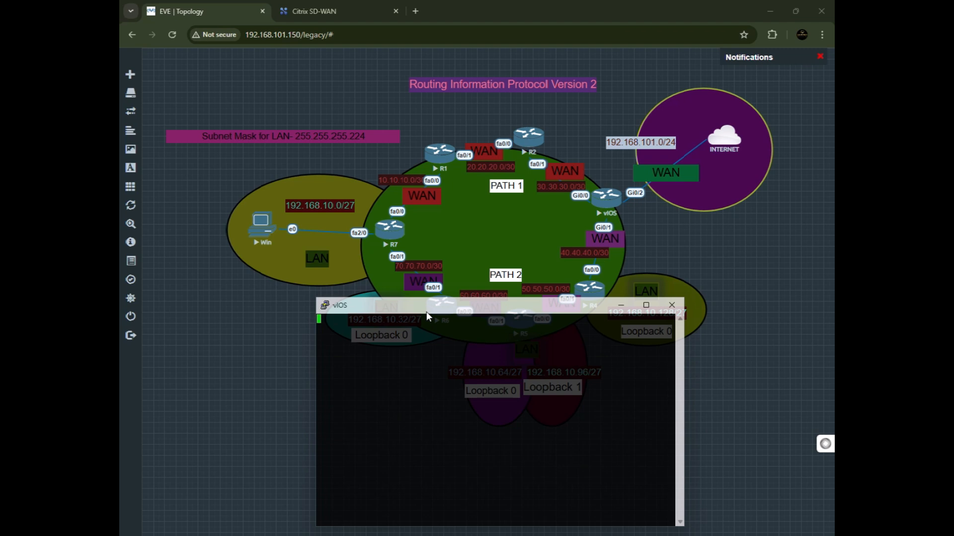
left_click_drag(426, 311, 387, 276)
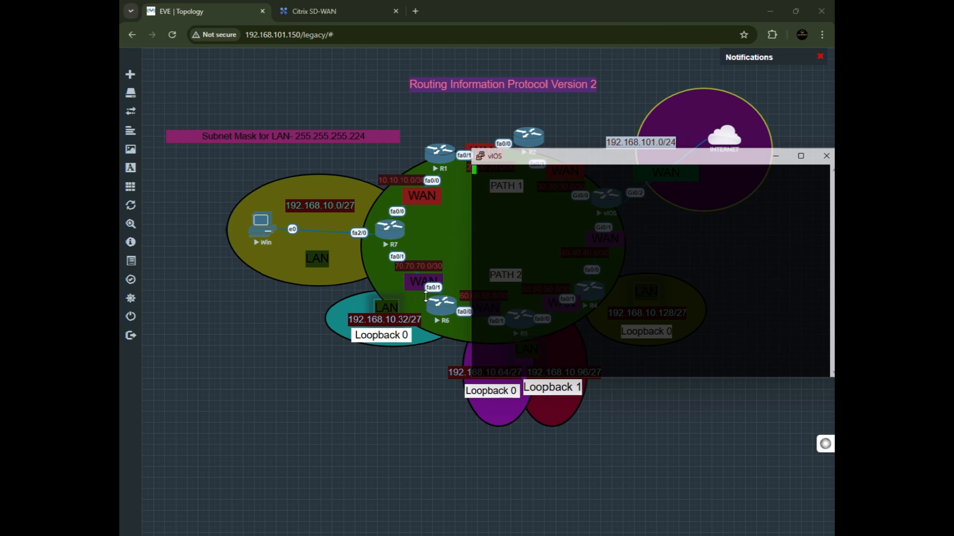
left_click(439, 306)
left_click(441, 308)
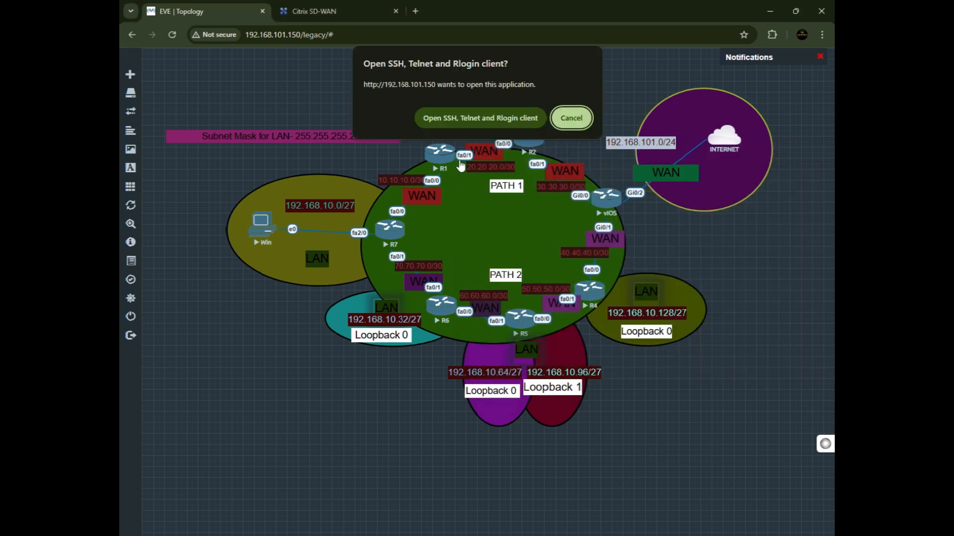
left_click(472, 117)
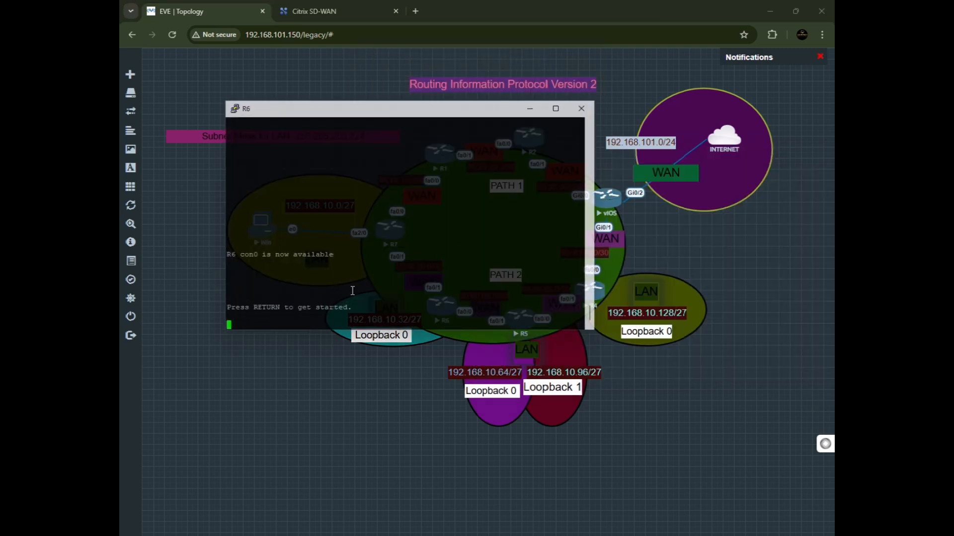
key("Return")
type(".")
key("Return")
type("en")
key("Return")
type("configt")
key("Return")
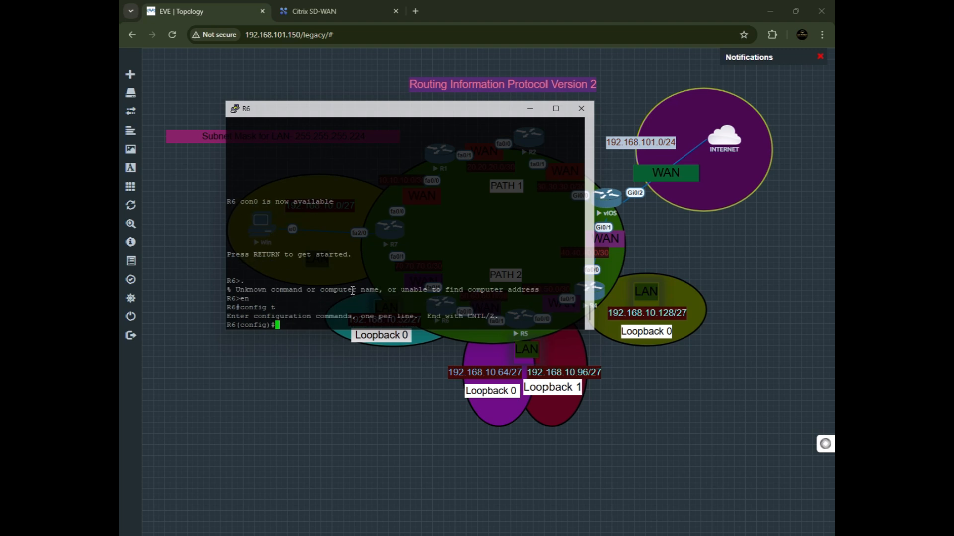
Start the RIP routing process on R6 and set it to version 2.
left_click_drag(392, 112, 436, 353)
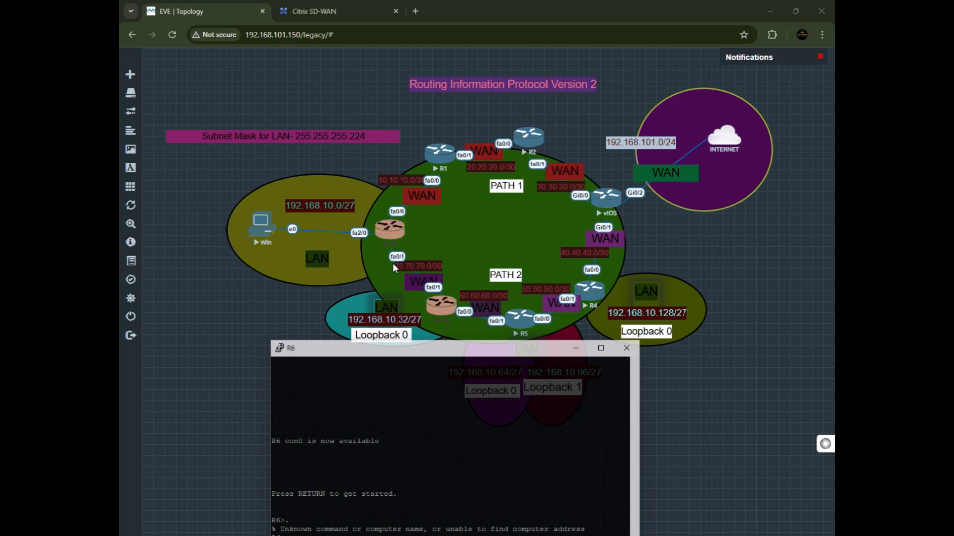
left_click_drag(473, 347, 537, 194)
type("router rip")
key("Return")
type("ver")
key("Tab")
type("2")
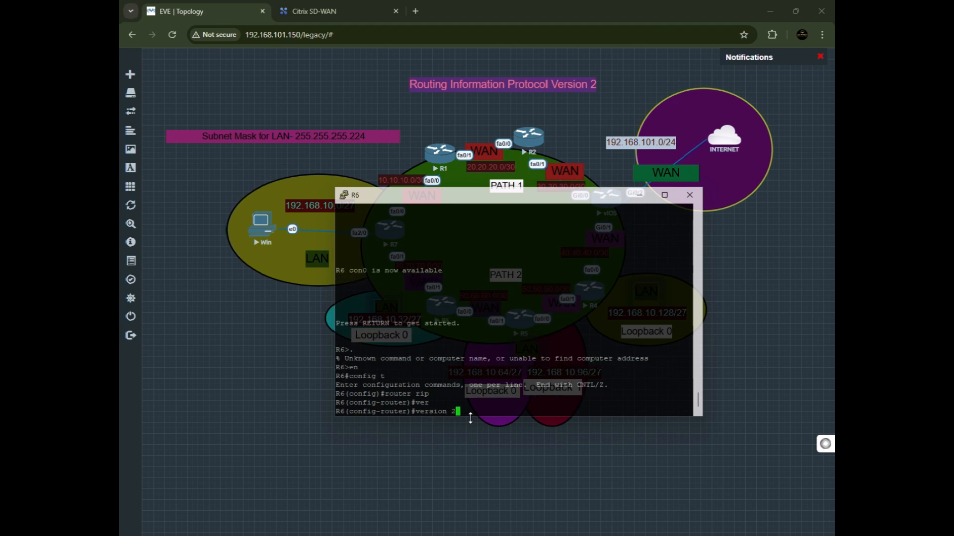
key("Return")
Advertise networks 70.70.70.0 and 60.60.60.0 in R6's RIP process.
type("net")
key("Tab")
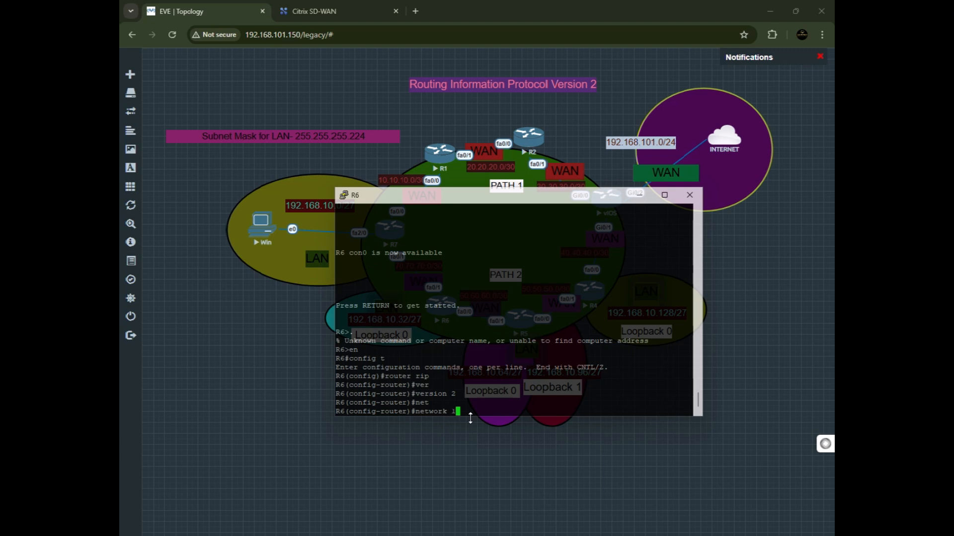
type("70.70.70.0")
key("Return")
type("net")
key("Tab")
type("60.60.60.0")
key("Return")
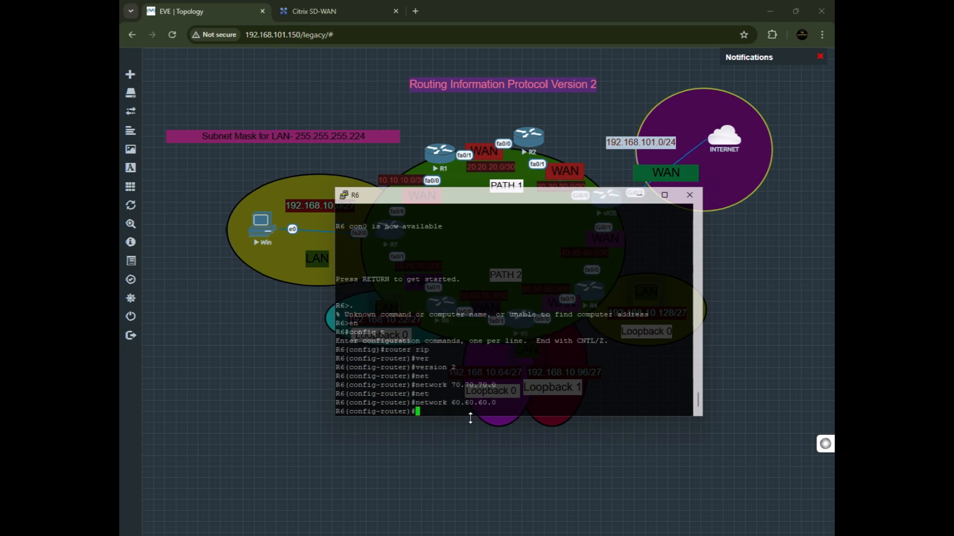
Disable RIP auto-summary on R6 and save the running configuration.
type("no au")
key("Tab")
key("Return")
type("do wr")
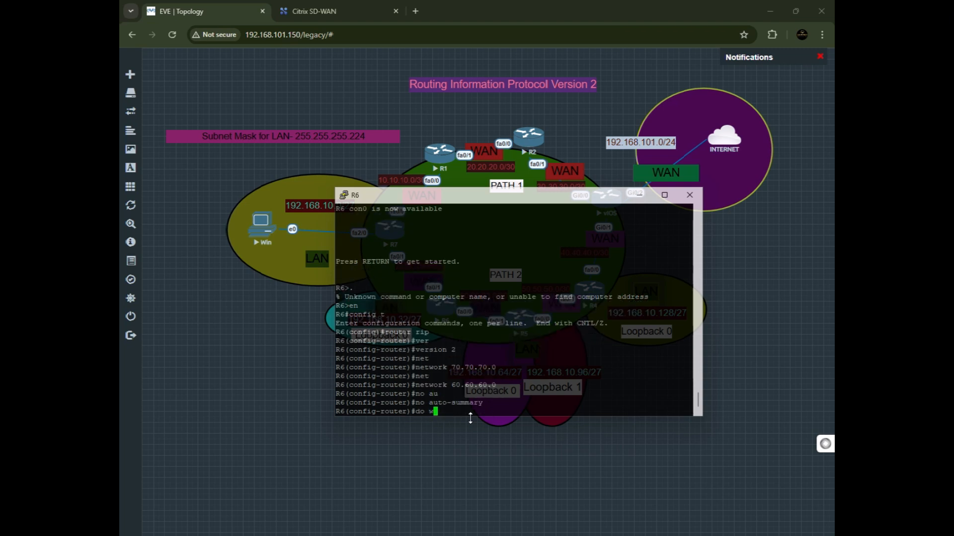
key("Return")
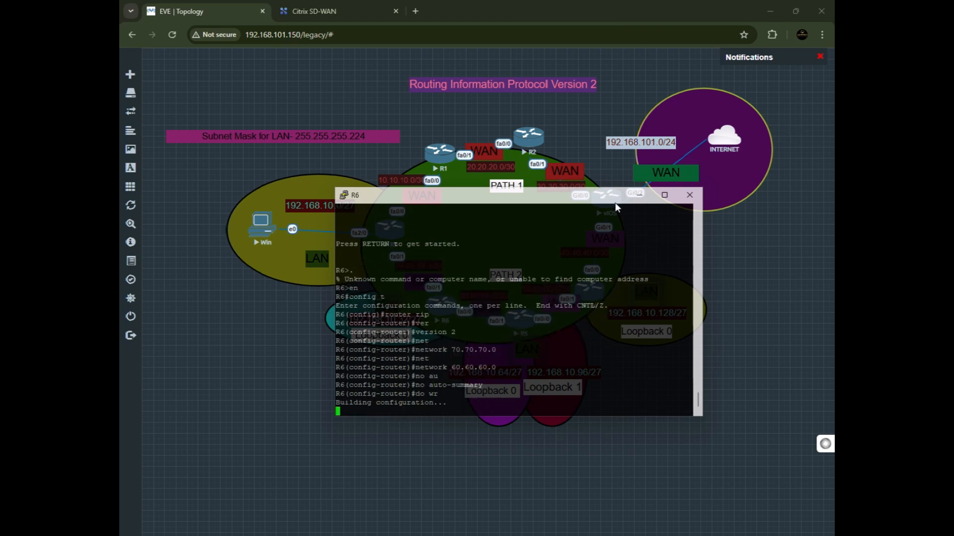
Minimize R6's console, open R5's console session and enter global configuration mode.
left_click(639, 195)
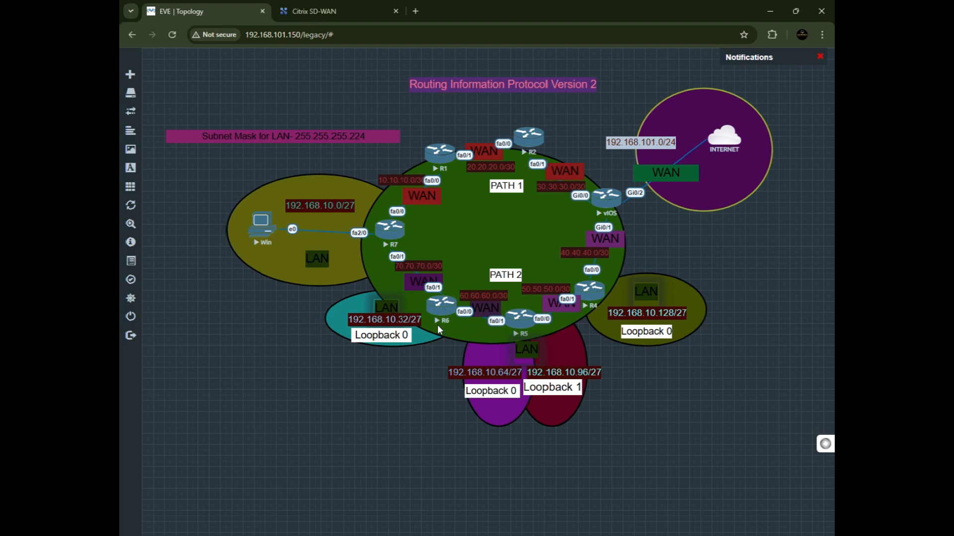
left_click(527, 336)
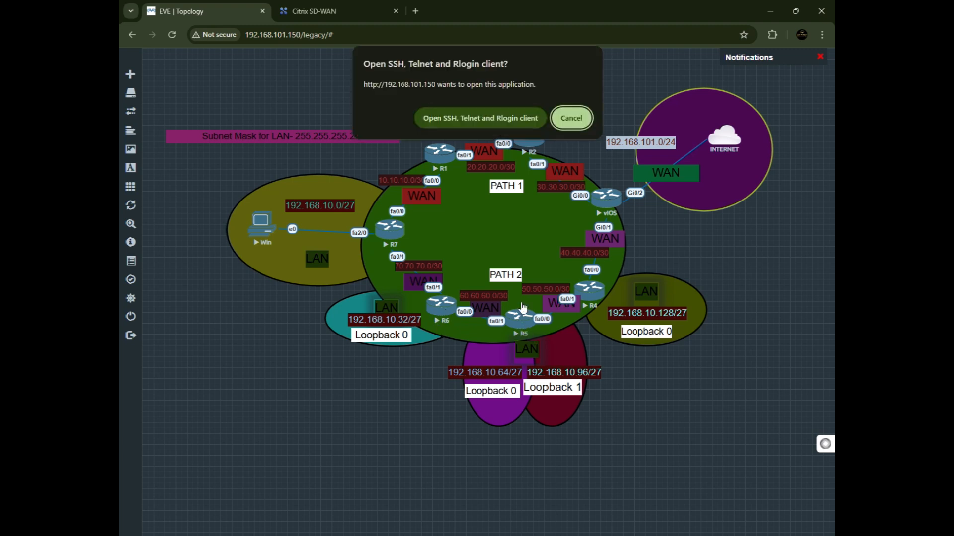
left_click(476, 125)
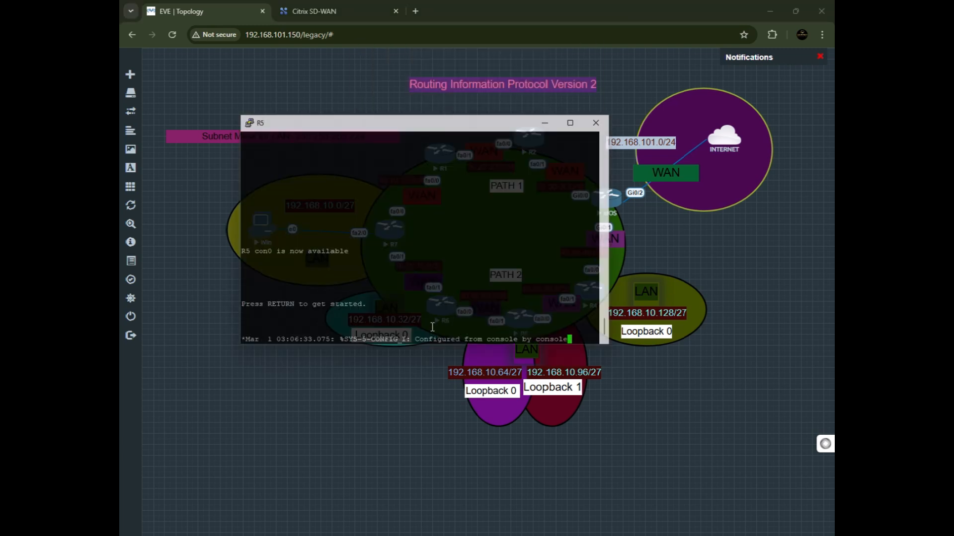
key("Return")
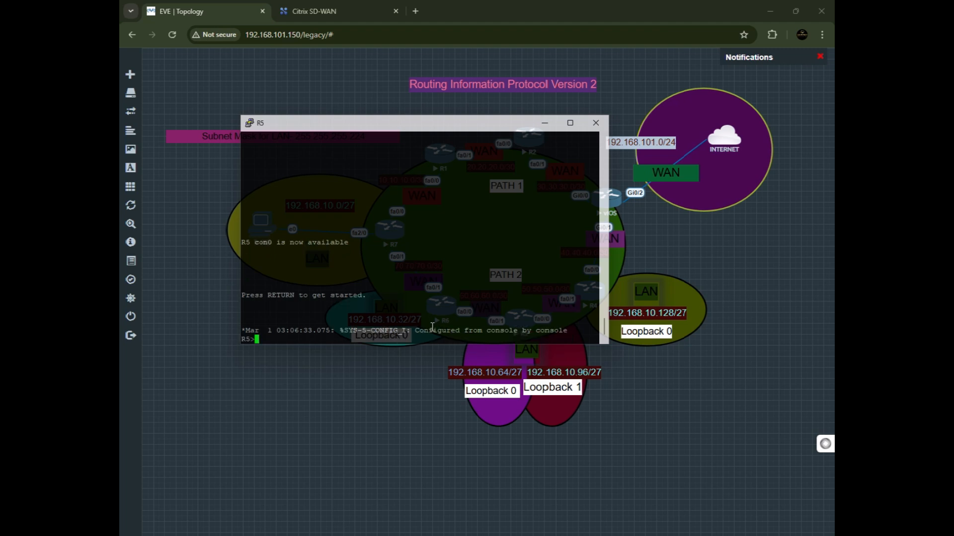
type("en")
key("Return")
type("co")
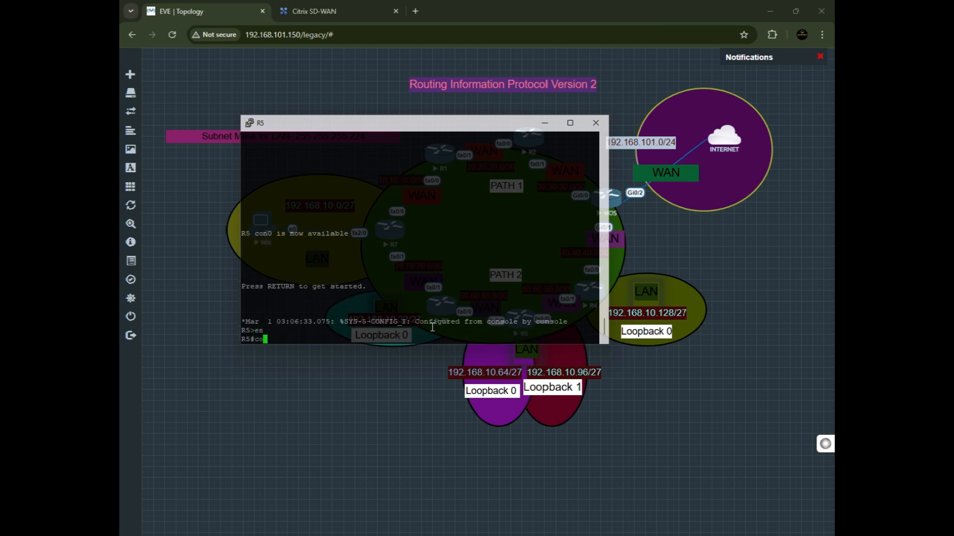
type("nfig t")
key("Return")
key("Return")
Start the RIP routing process on R5 and set it to version 2.
type("router")
key("Tab")
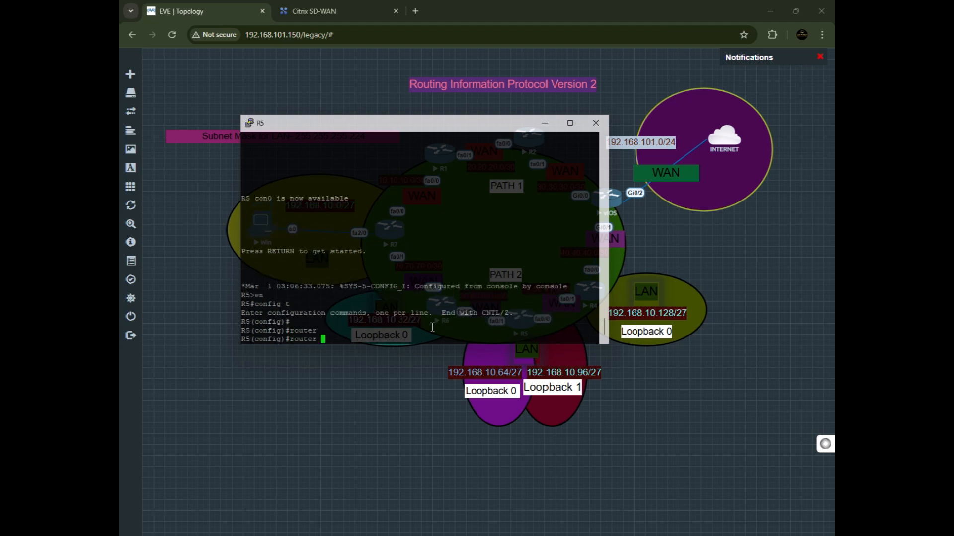
type("ri")
key("Tab")
key("Return")
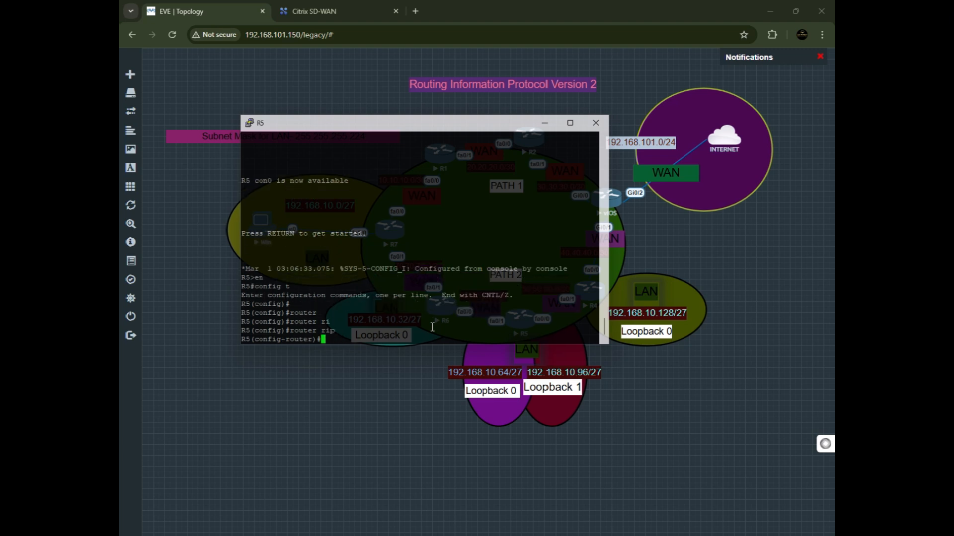
type("ver")
key("Tab")
type("2")
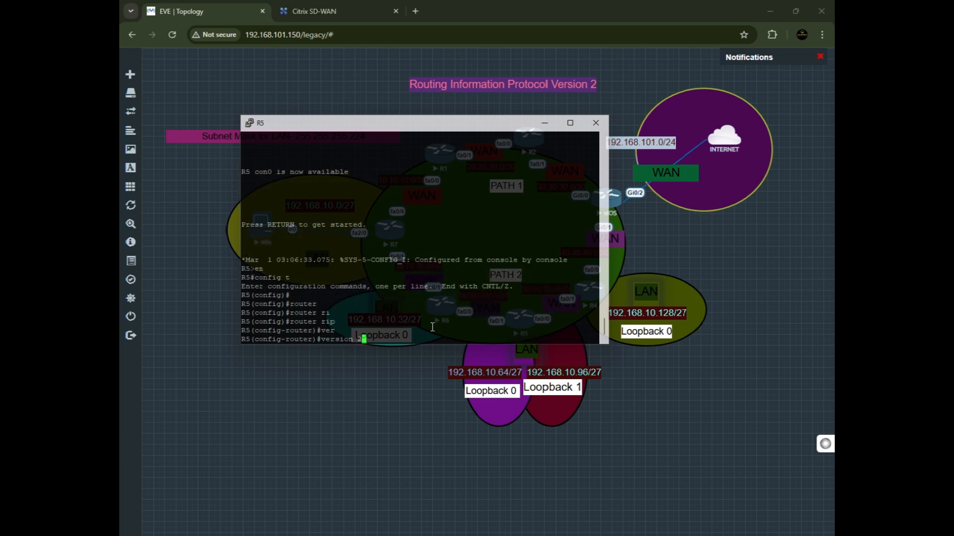
key("Return")
type("network 60.60.60.0")
Advertise networks 60.60.60.0 and 50.50.50.0 in R5's RIP process.
key("Return")
type("net")
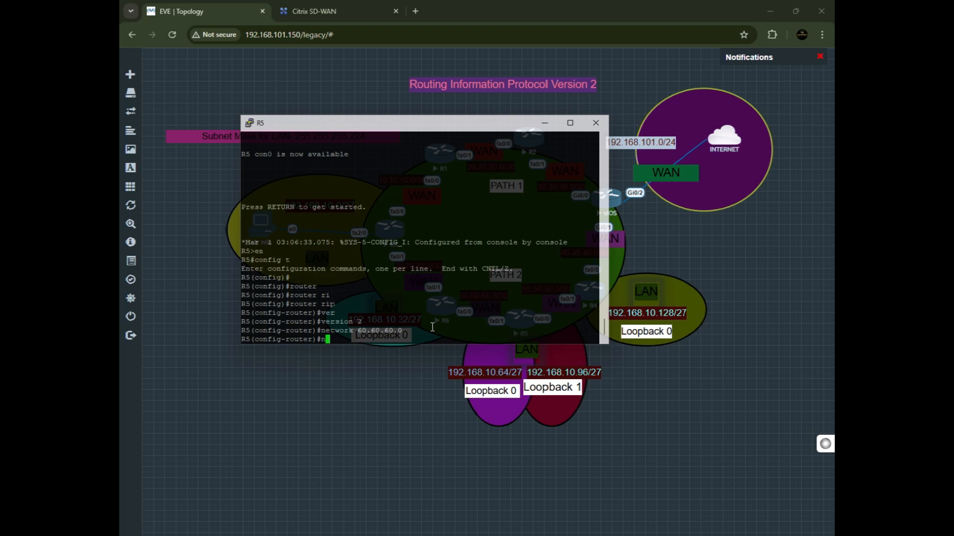
key("Tab")
type("50.50.50.0")
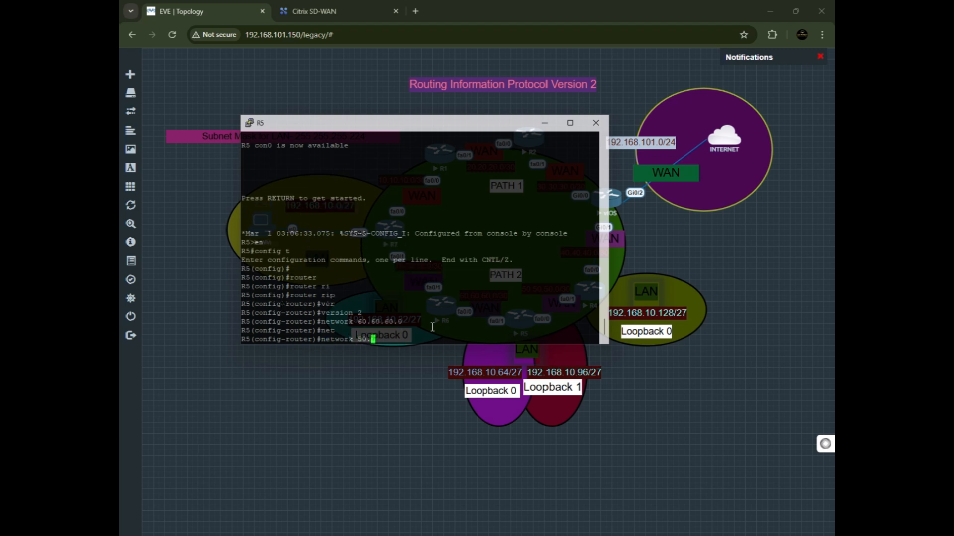
key("Return")
Disable RIP auto-summary on R5 and save the running configuration.
type("no au")
key("Tab")
key("Return")
type("do wr")
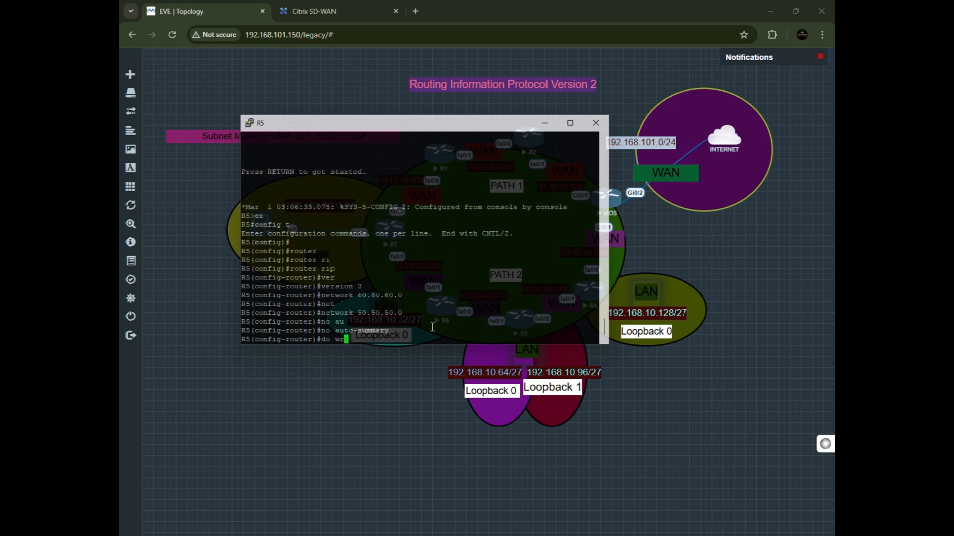
key("Return")
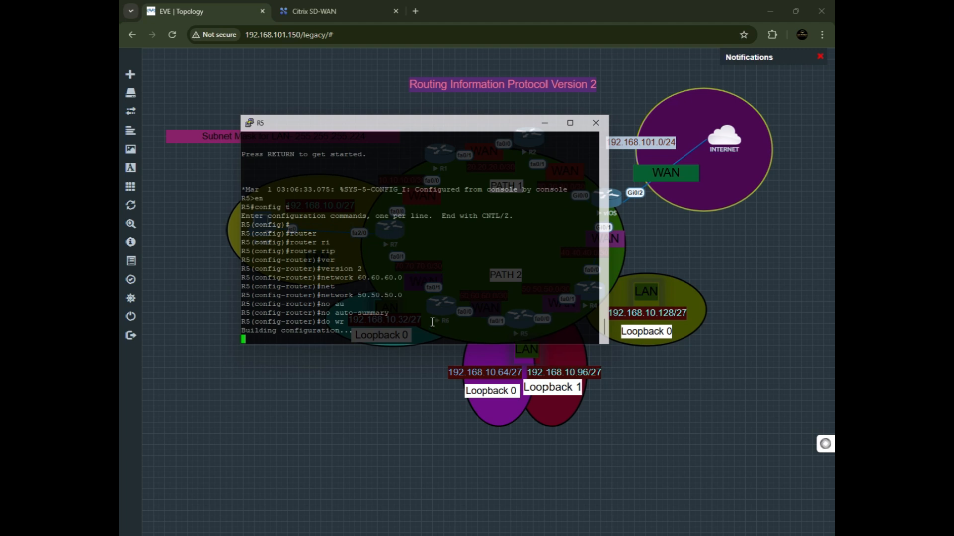
Minimize R5's console, open R4's console session and enter global configuration mode.
left_click(544, 123)
left_click(596, 299)
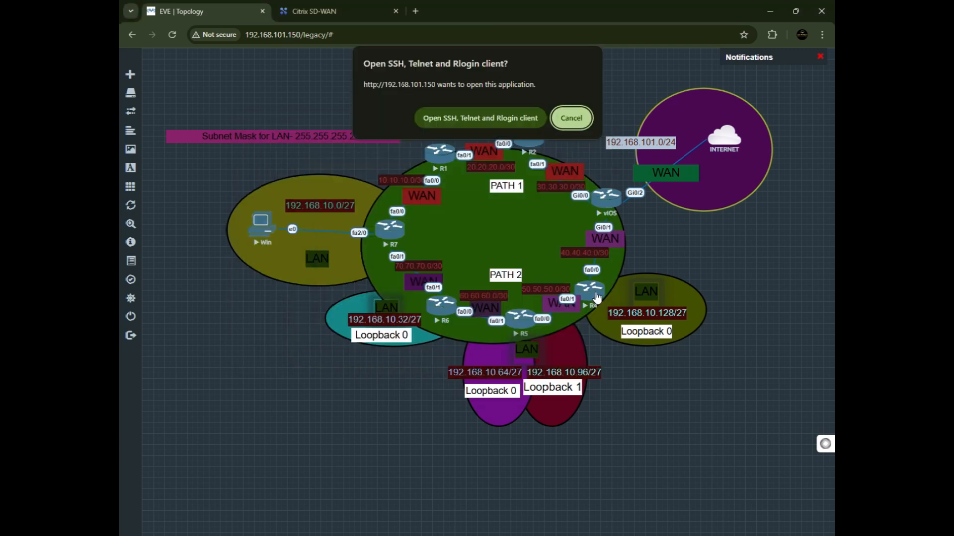
left_click(509, 119)
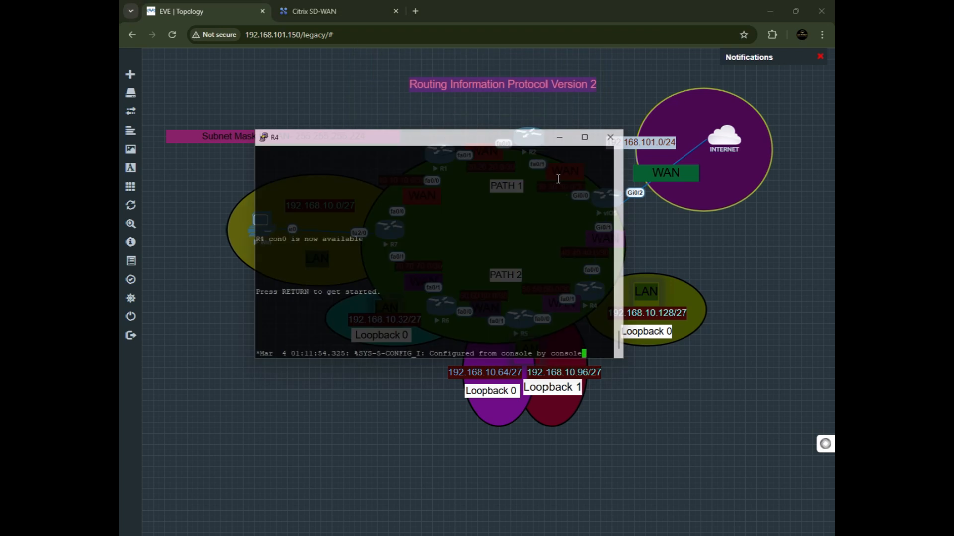
left_click_drag(526, 144, 496, 287)
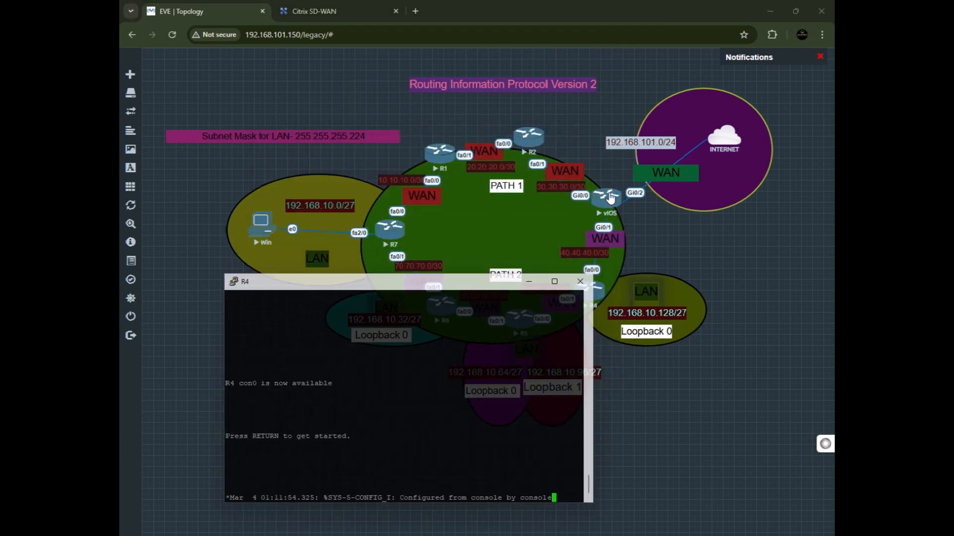
left_click_drag(490, 278, 481, 252)
key("Return")
type("en")
key("Return")
type("config t")
key("Return")
key("Return")
key("Return")
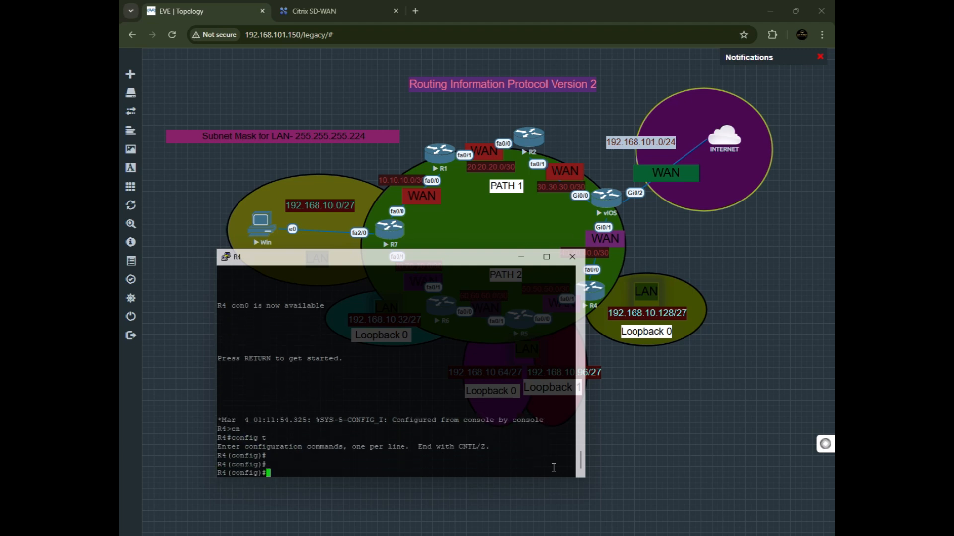
Start the RIP routing process on R4 and set it to version 2.
type("router ri")
key("Return")
type("version")
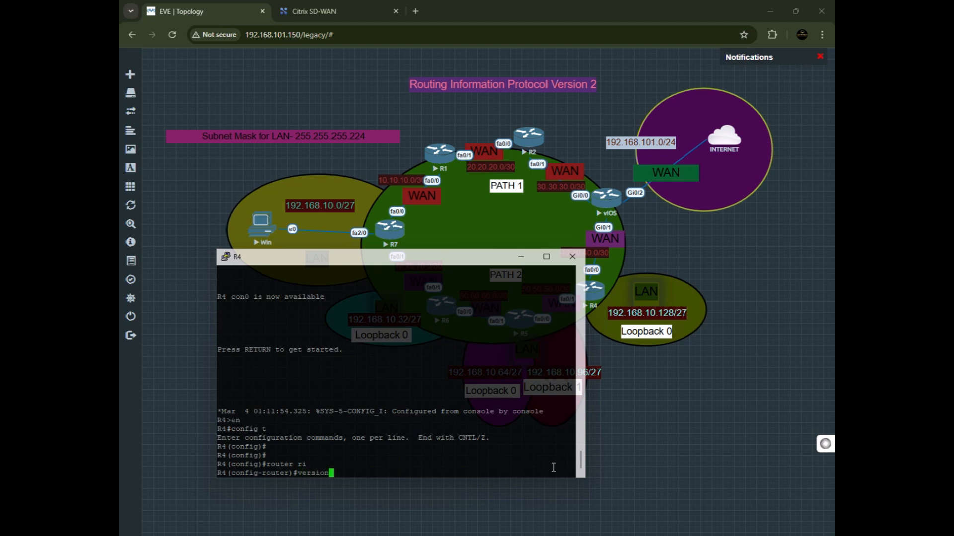
type(" 2")
key("Return")
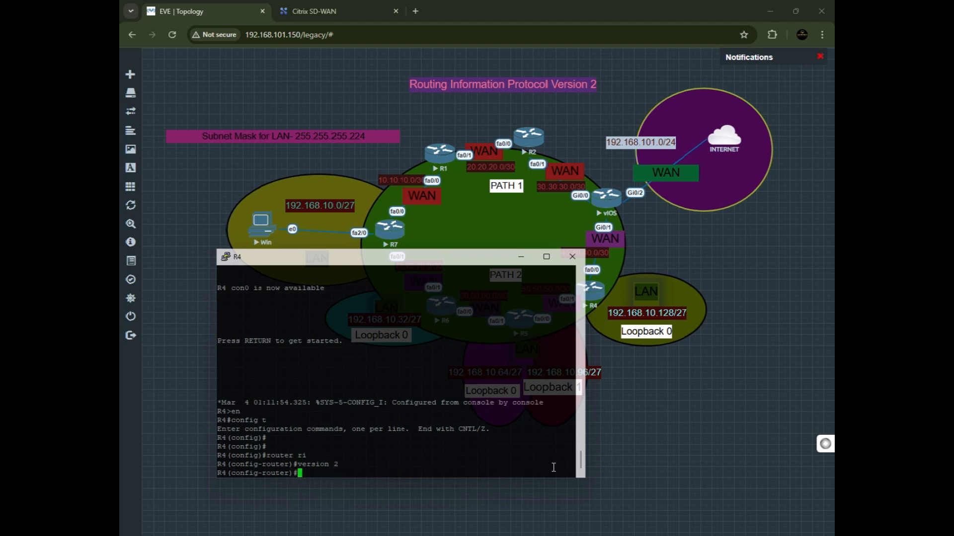
Advertise networks 50.50.50.0 and 40.40.40.0 in R4's RIP process.
type("net")
key("Tab")
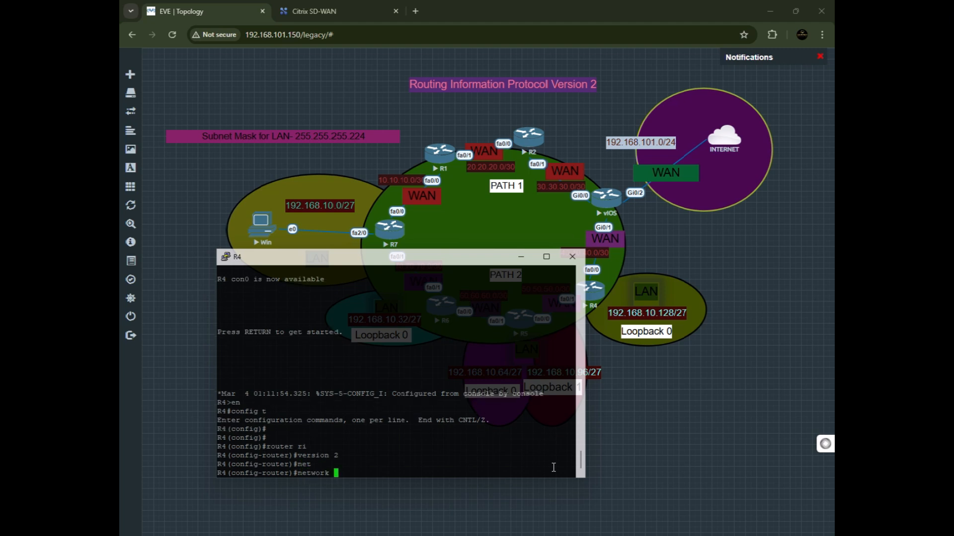
type("50.50.50.50")
key("BackSpace")
key("BackSpace")
type("0")
key("Return")
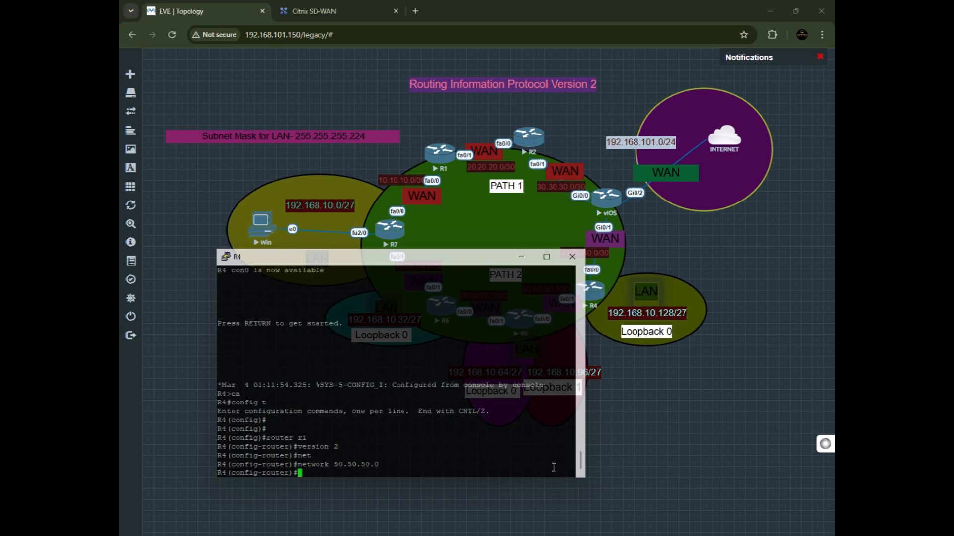
type("net")
key("Tab")
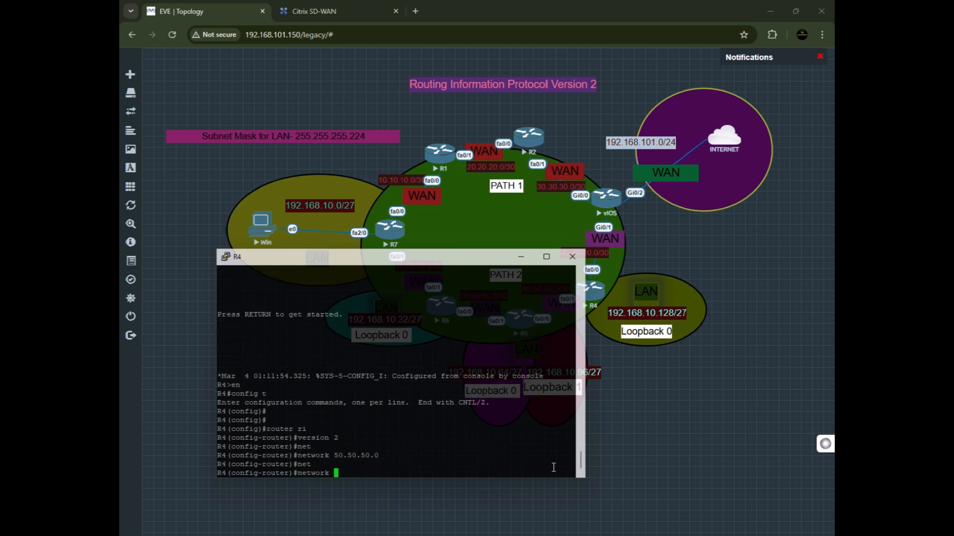
type("40.40.40.0")
key("Return")
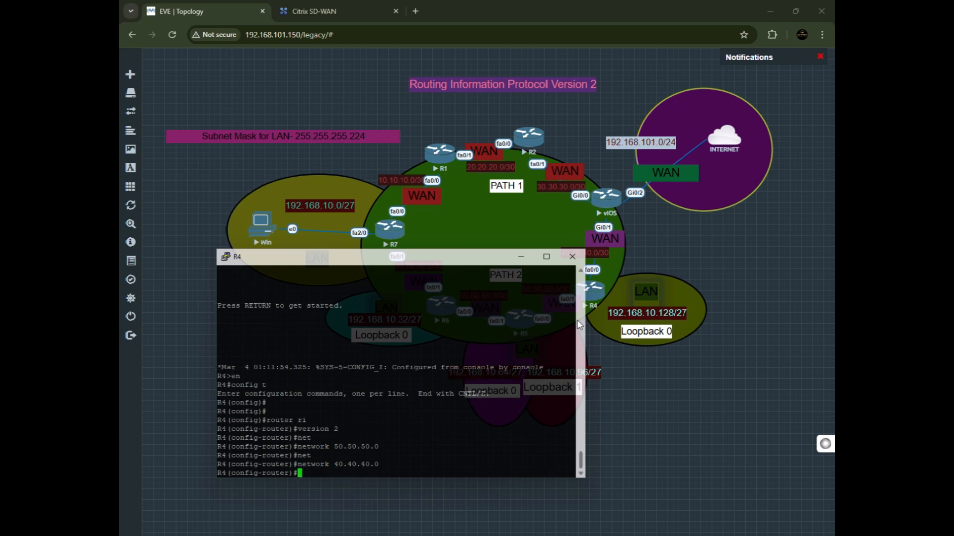
Disable RIP auto-summary on R4 and save the running configuration.
left_click_drag(471, 264, 457, 320)
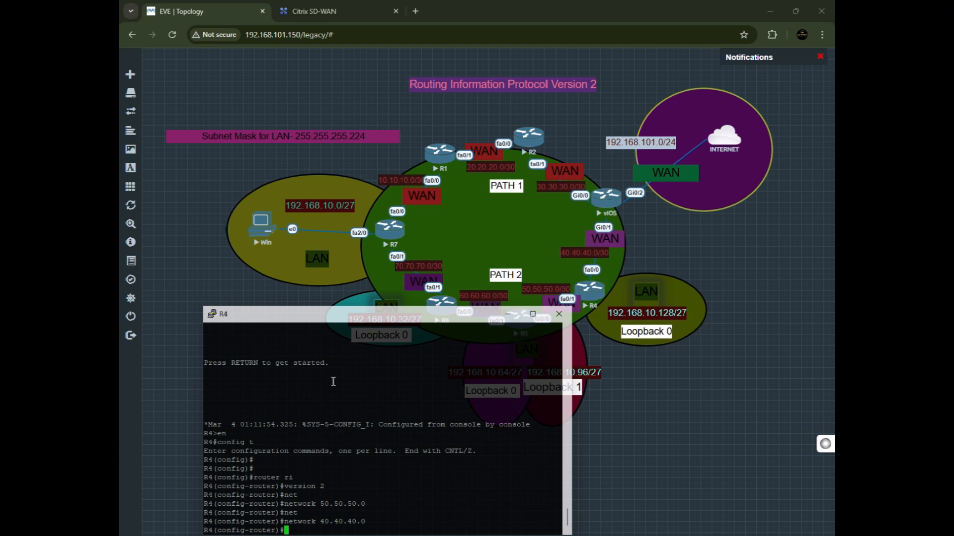
left_click_drag(366, 315, 361, 261)
type("no a")
key("Tab")
type("u")
key("Tab")
key("Return")
key("Return")
type("do wr")
key("Return")
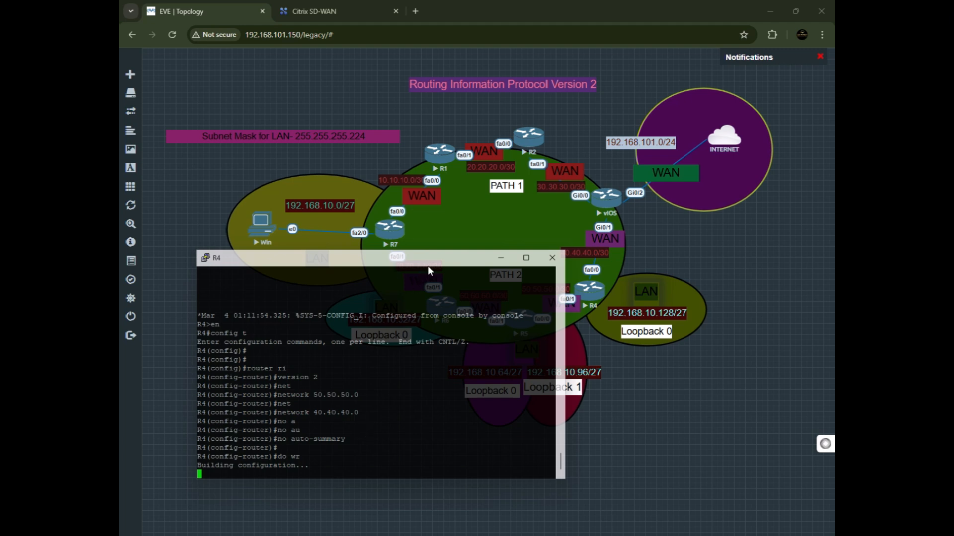
Switch to the vIOS router's (R3) console and start the RIP routing process set to version 2.
left_click_drag(427, 266, 401, 269)
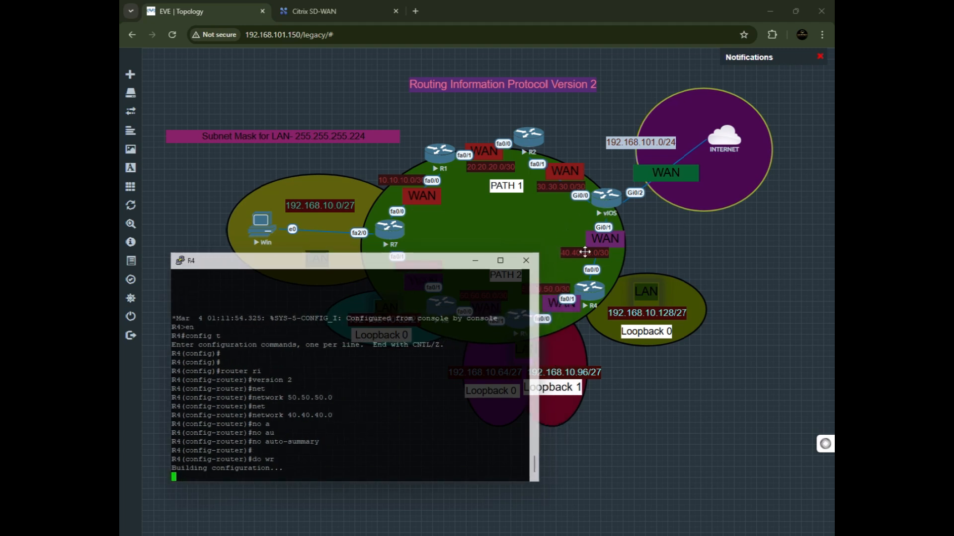
key("alt+Tab")
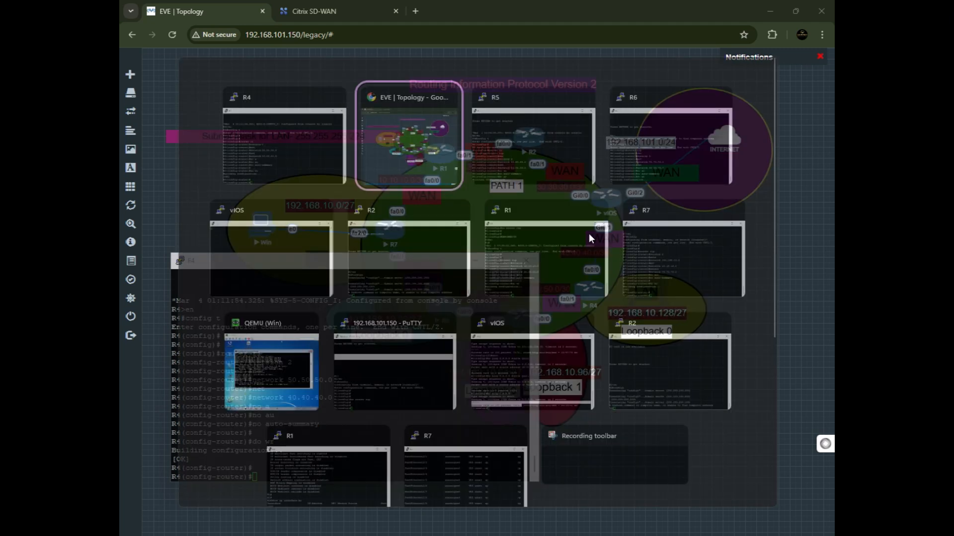
key("alt+Tab")
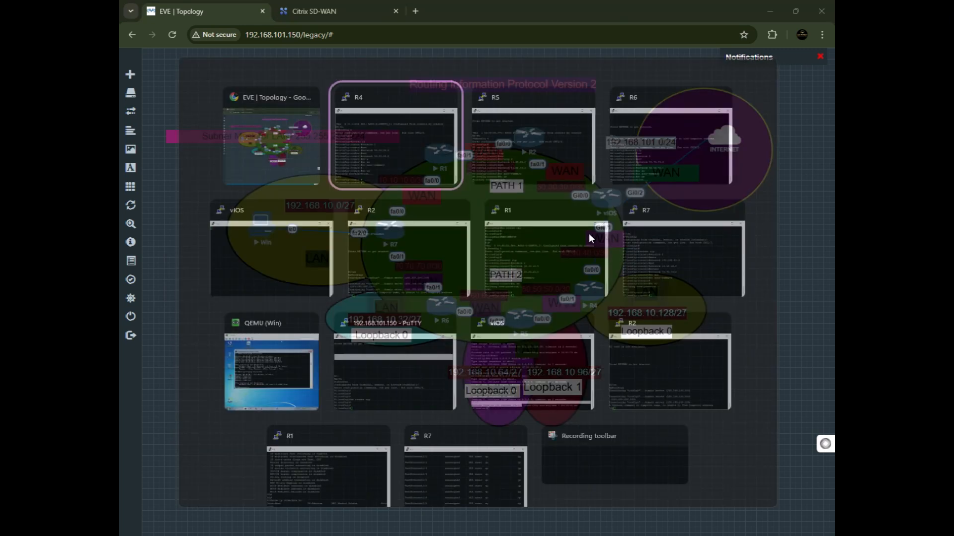
key("alt+Tab")
key("alt+Tab")
key("alt+Tab")
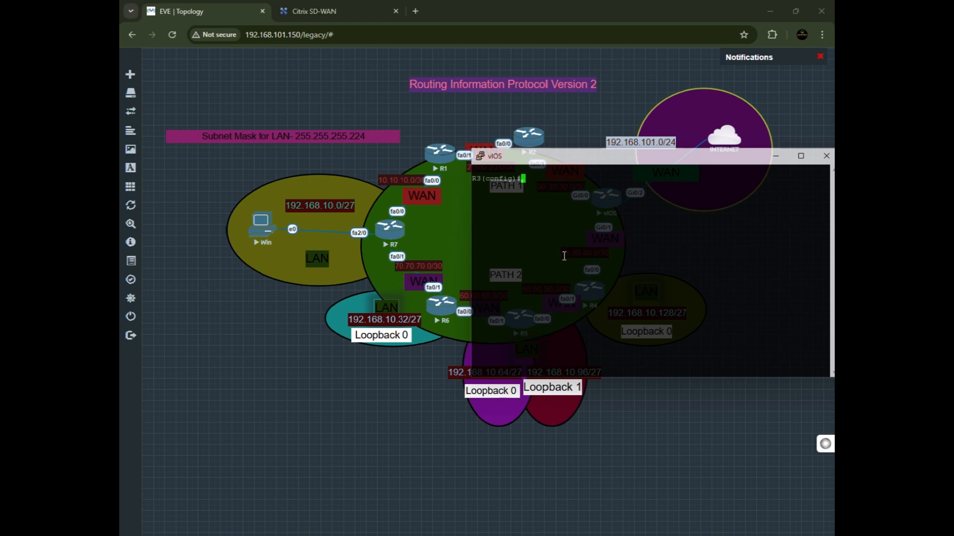
left_click_drag(567, 161, 444, 292)
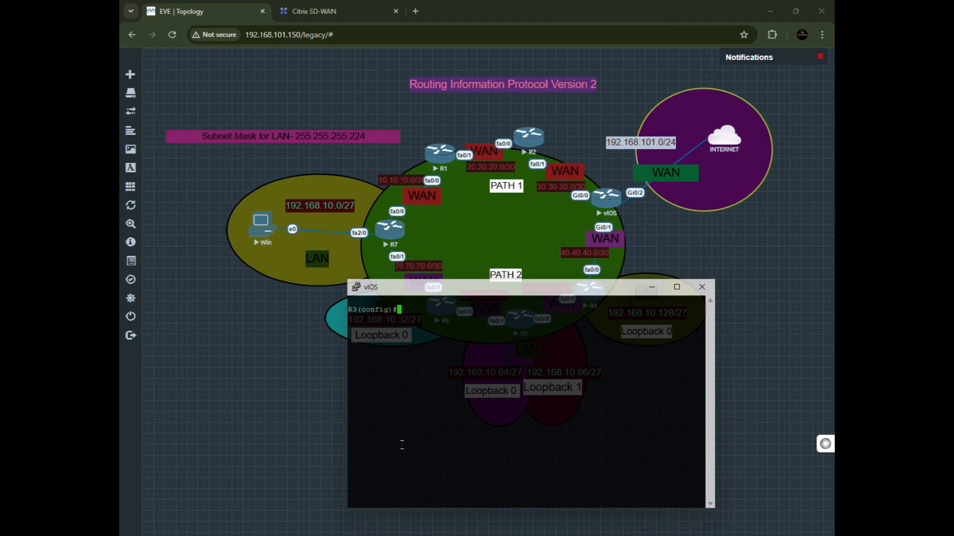
type("router rip")
key("Return")
type("vers")
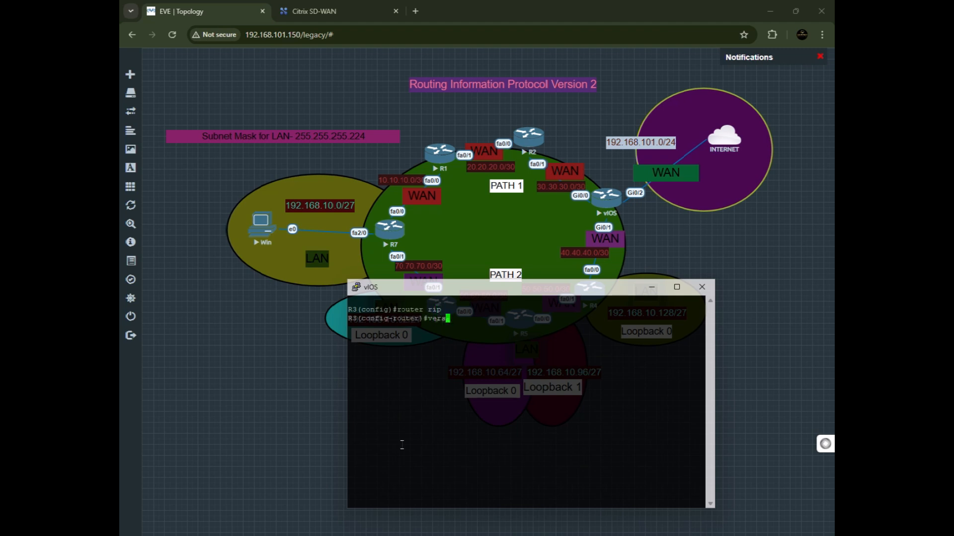
type("ion 2")
key("Return")
Configure R3's RIP process to originate default route information.
type("defau")
key("Tab")
type("-")
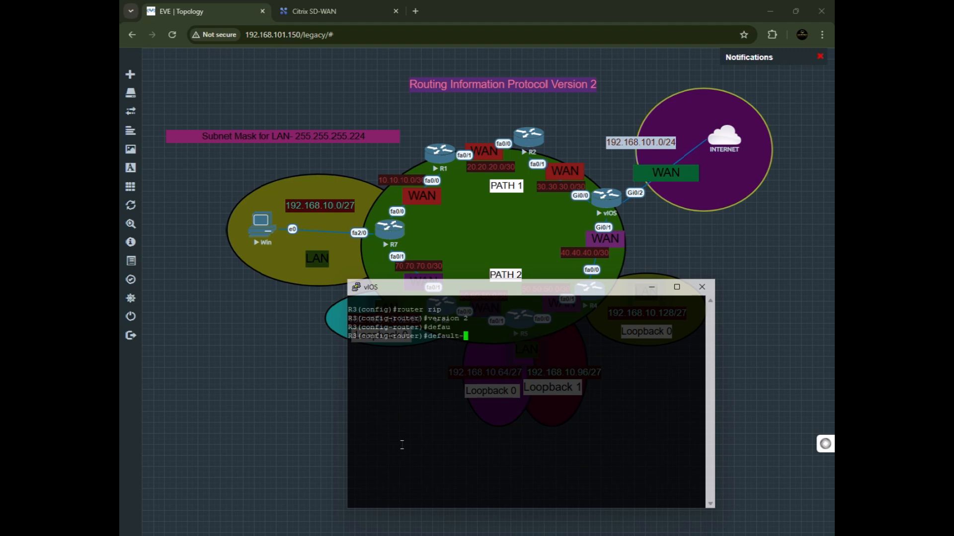
type("info")
key("Tab")
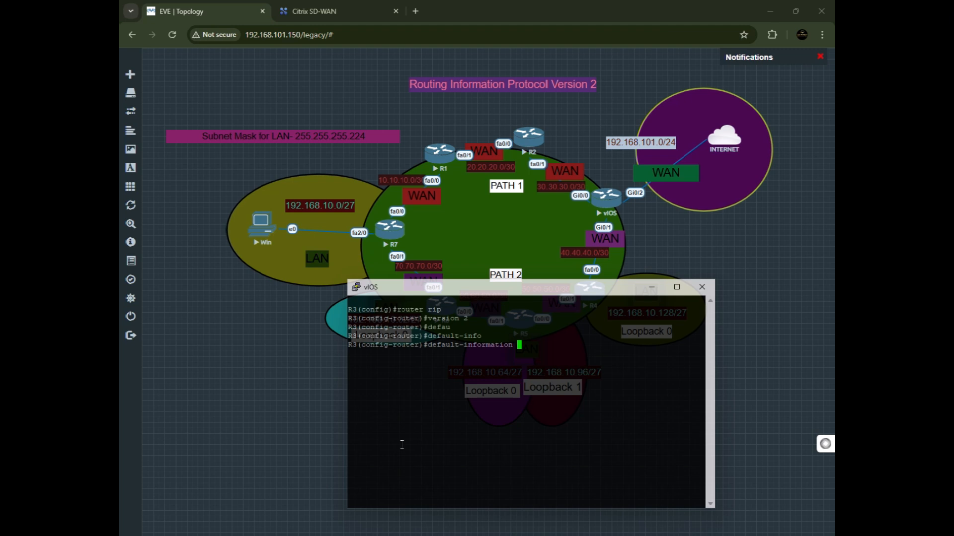
type("origi")
key("Tab")
key("Return")
Advertise networks 30.30.30.0, 40.40.40.0 and 192.168.101.0 in R3's RIP process.
type("nfig-router)#n")
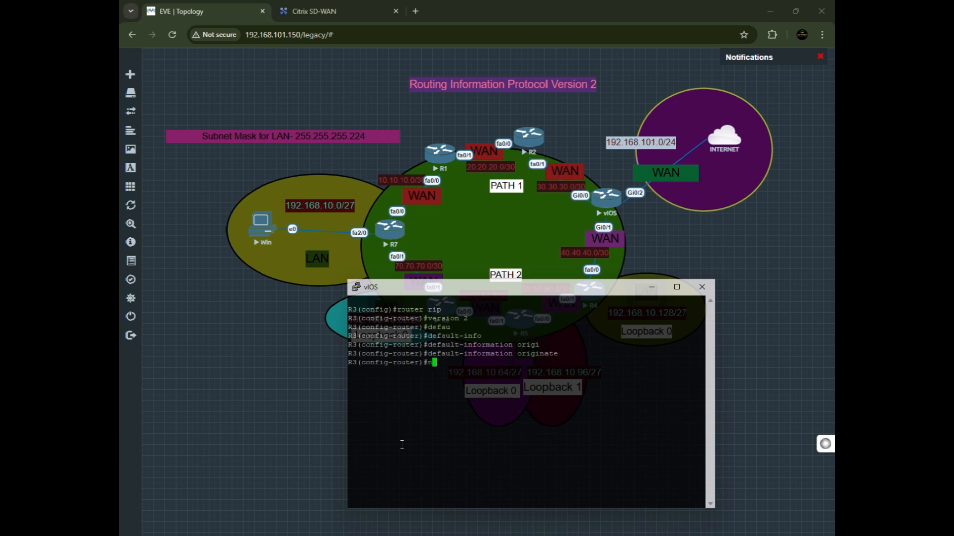
type("et")
key("Tab")
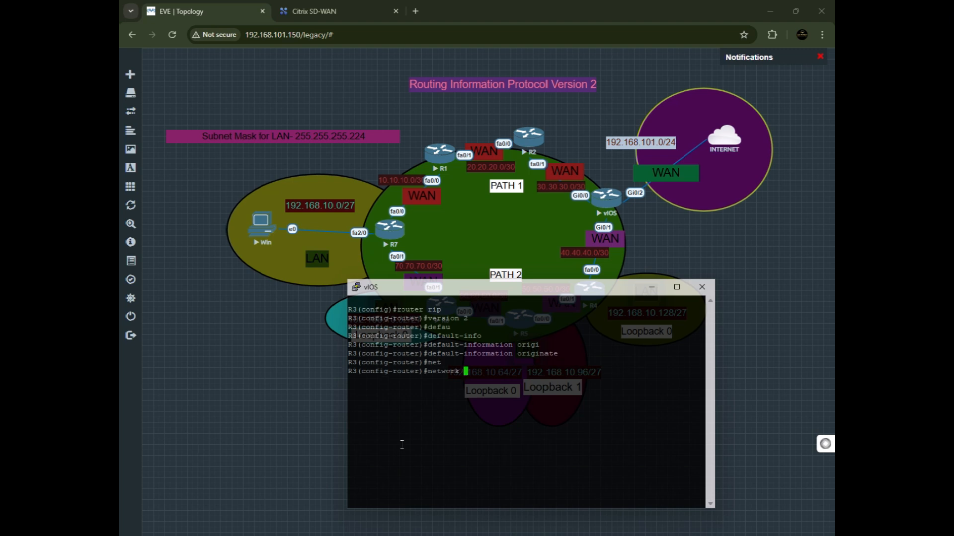
type("30.30.30.0")
key("Return")
type("networ")
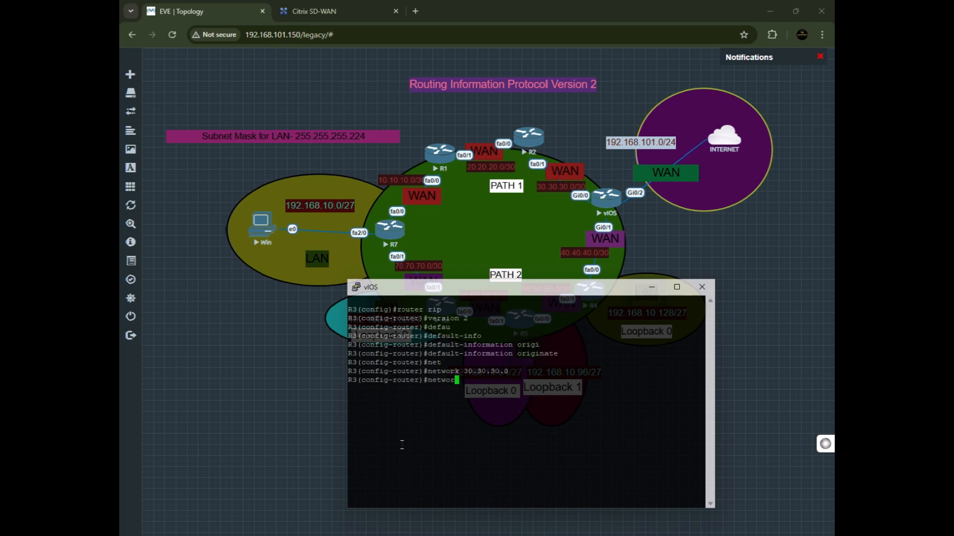
key("Tab")
type("4")
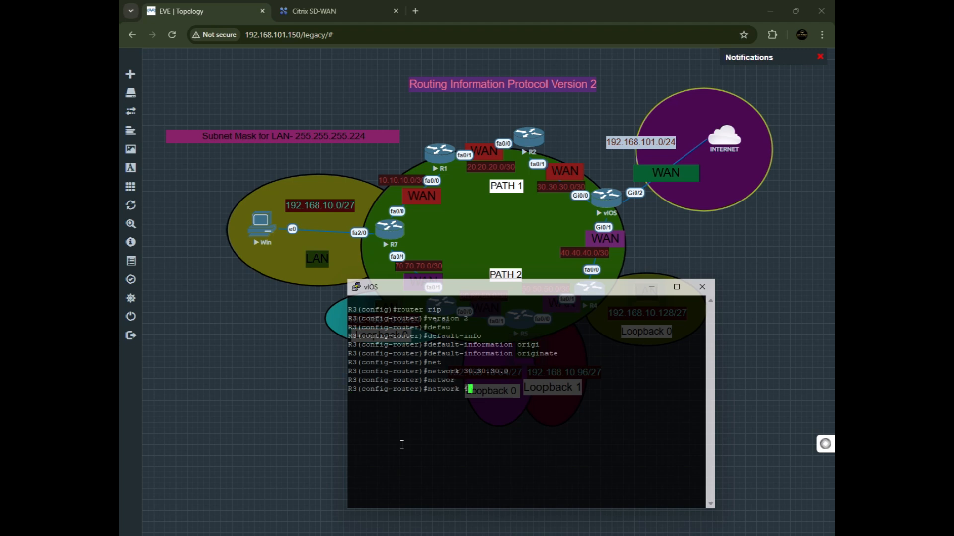
type("0.40.40.0")
key("Return")
type("nfig-router)#net")
type("wo")
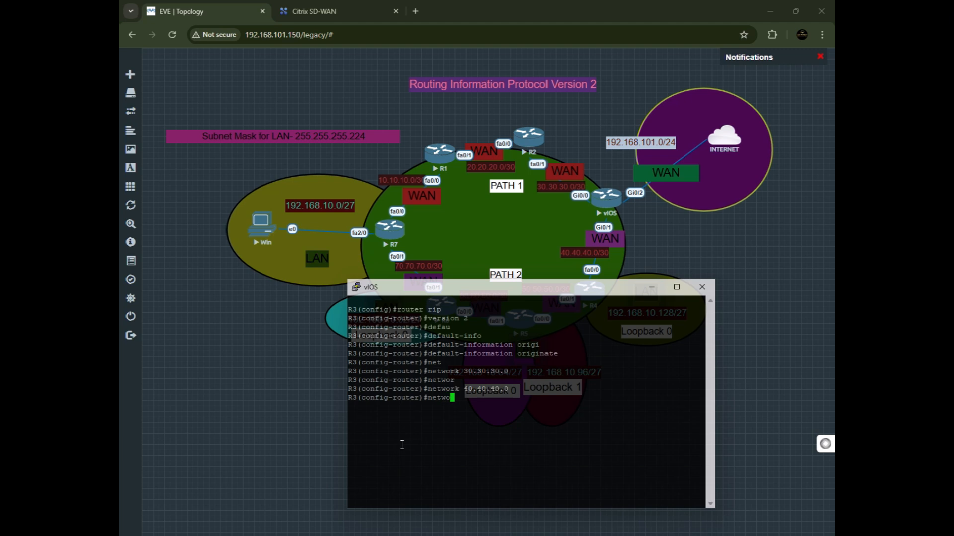
type("rk 192.168.101.0")
key("Return")
Disable RIP auto-summary on R3 and save the running configuration.
type("do wr")
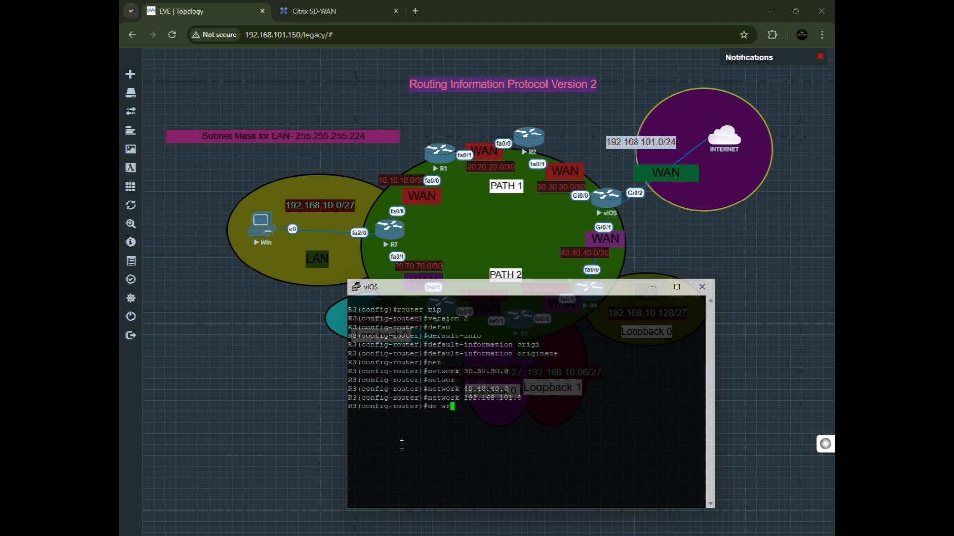
key("BackSpace")
key("BackSpace")
key("BackSpace")
key("BackSpace")
type("no au")
key("Tab")
key("Return")
type("do wr")
key("Return")
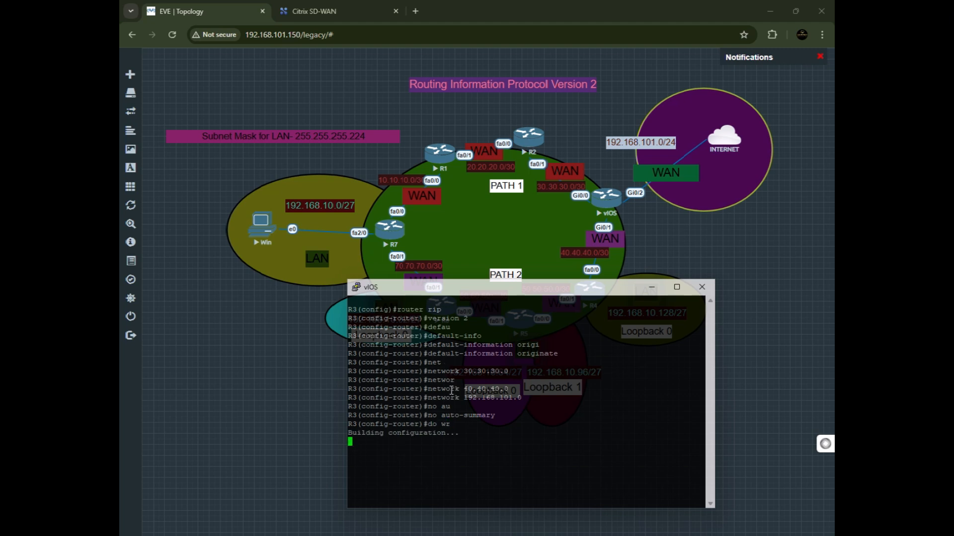
Minimize the R3 console and open the R2 router's console through the SSH/Telnet client.
left_click(650, 289)
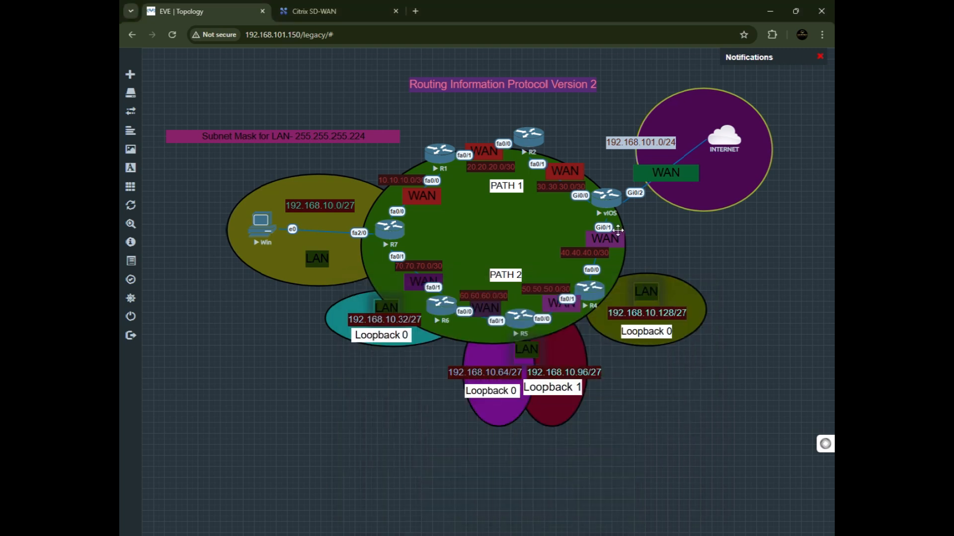
left_click(521, 138)
left_click(486, 119)
key("Return")
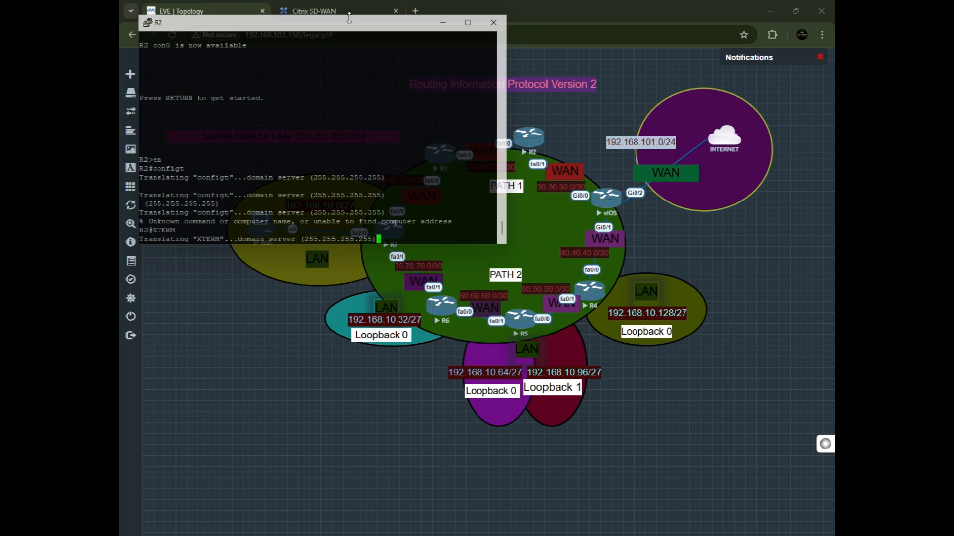
left_click_drag(346, 25, 363, 117)
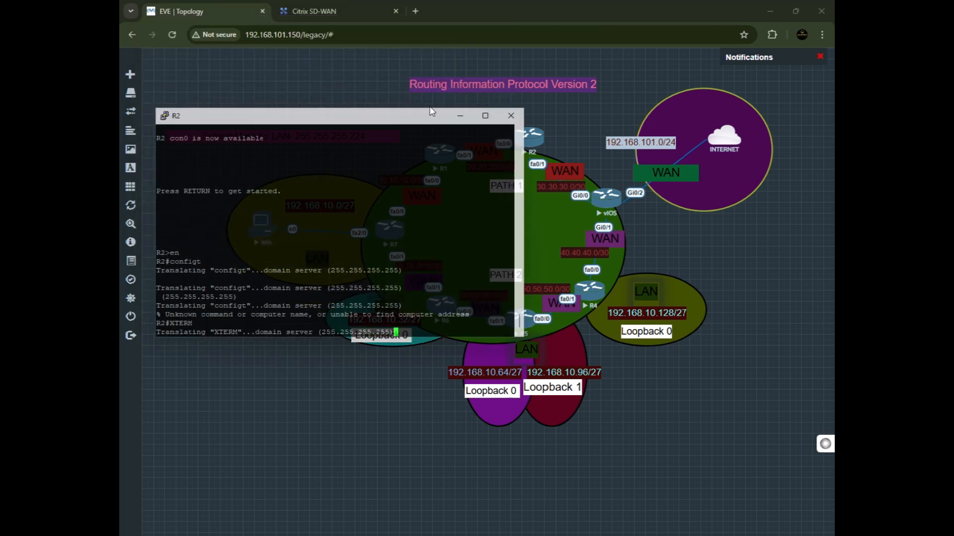
left_click_drag(416, 125, 426, 140)
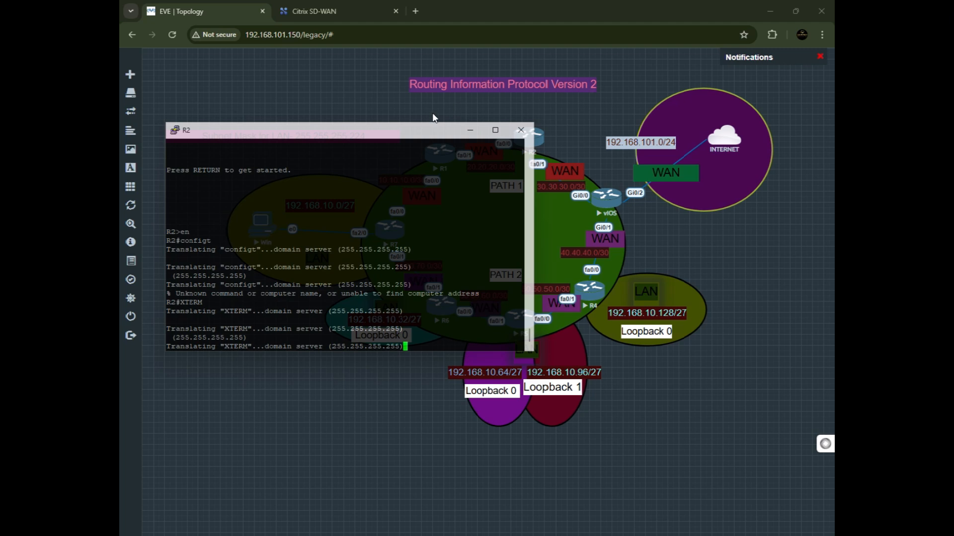
left_click_drag(388, 131, 490, 274)
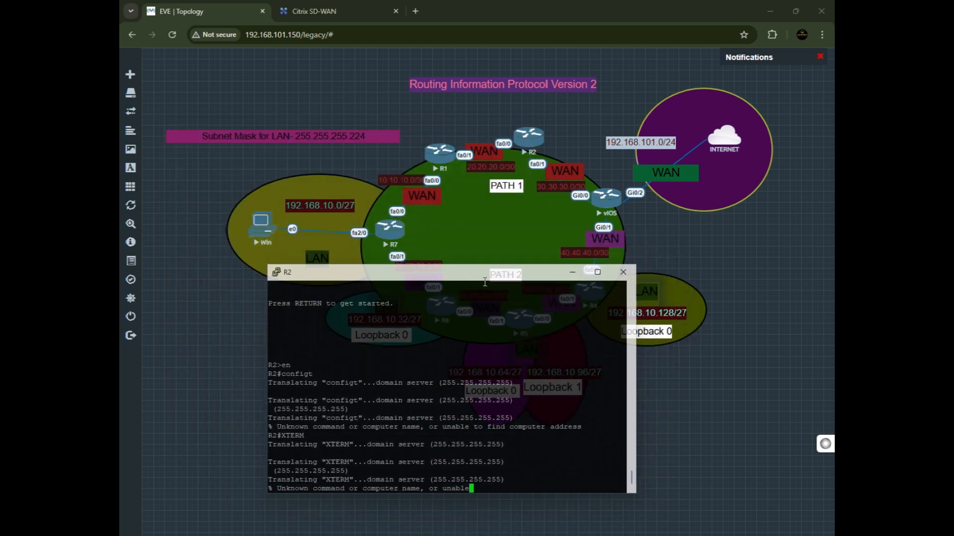
Enter global configuration mode on R2.
key("Return")
type("co")
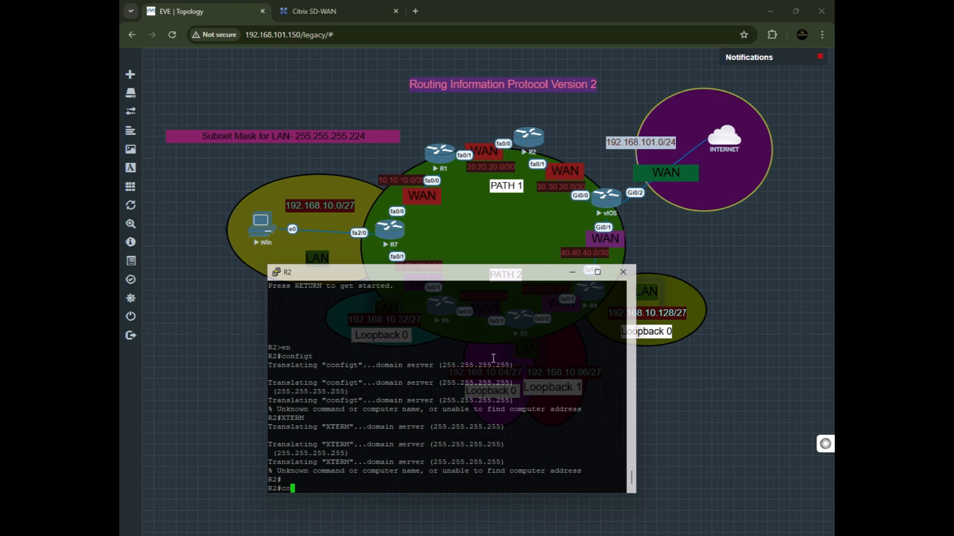
type("nfi")
key("BackSpace")
key("BackSpace")
key("BackSpace")
key("BackSpace")
type("onfig t")
key("Return")
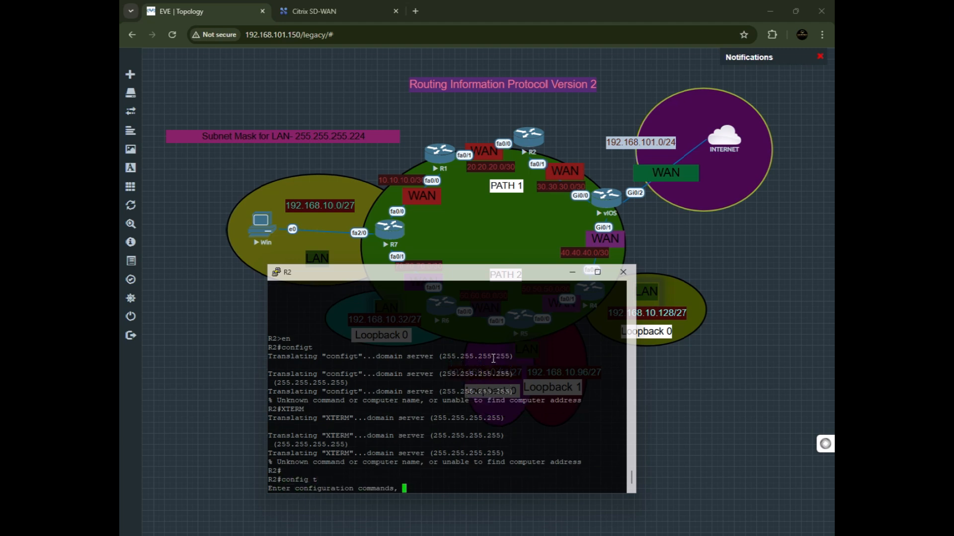
key("Return")
key("Return")
key("Return")
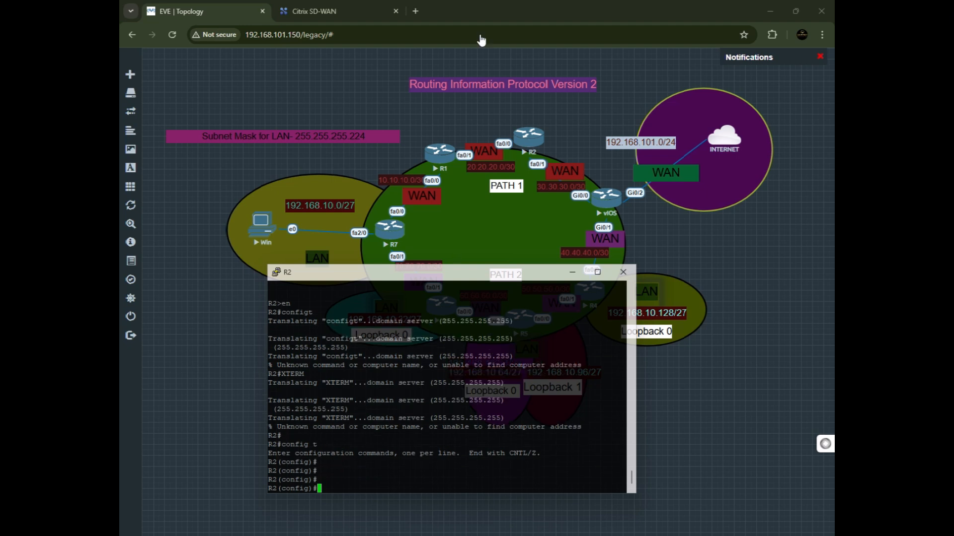
left_click_drag(440, 276, 437, 354)
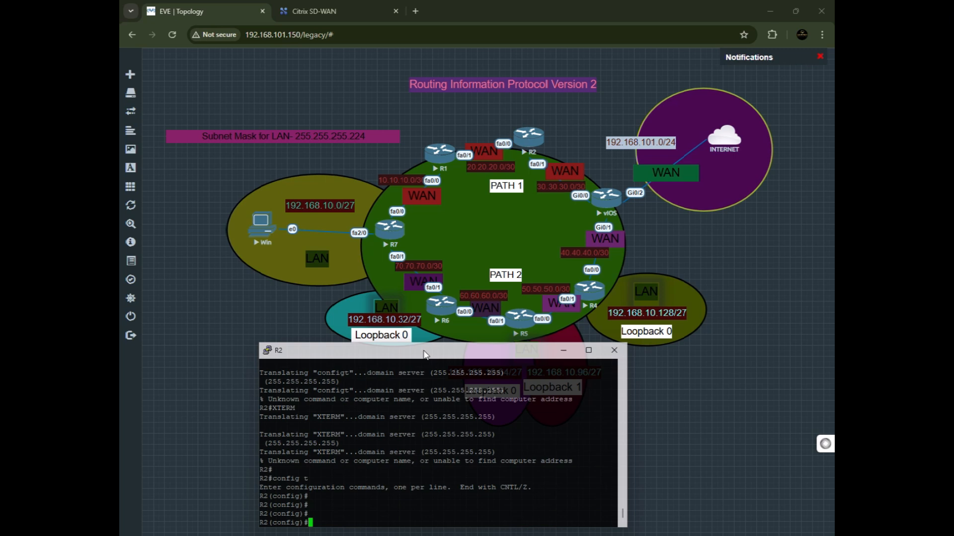
left_click_drag(424, 357, 393, 330)
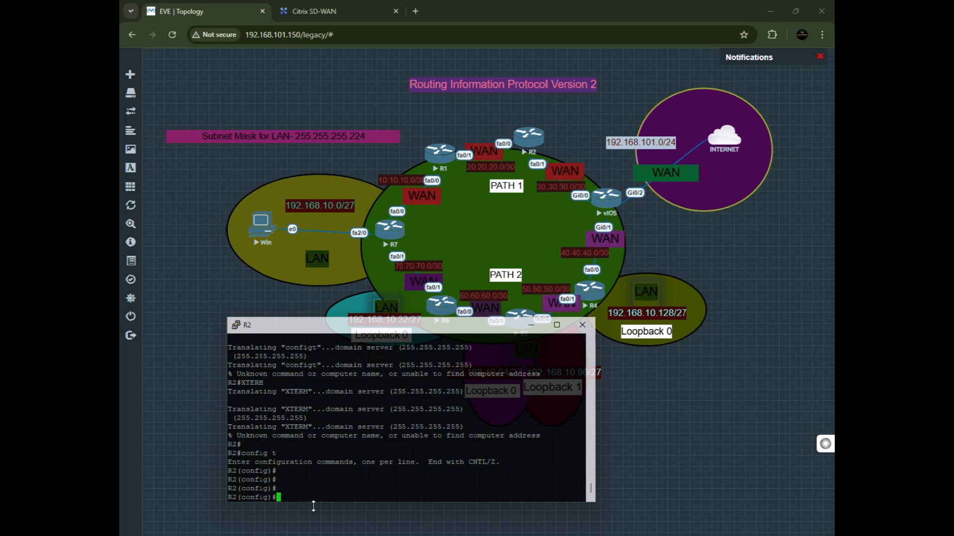
Start the RIP routing process on R2 and set it to version 2.
type("ri")
key("BackSpace")
type("outer rip")
key("Return")
type("ver")
key("Tab")
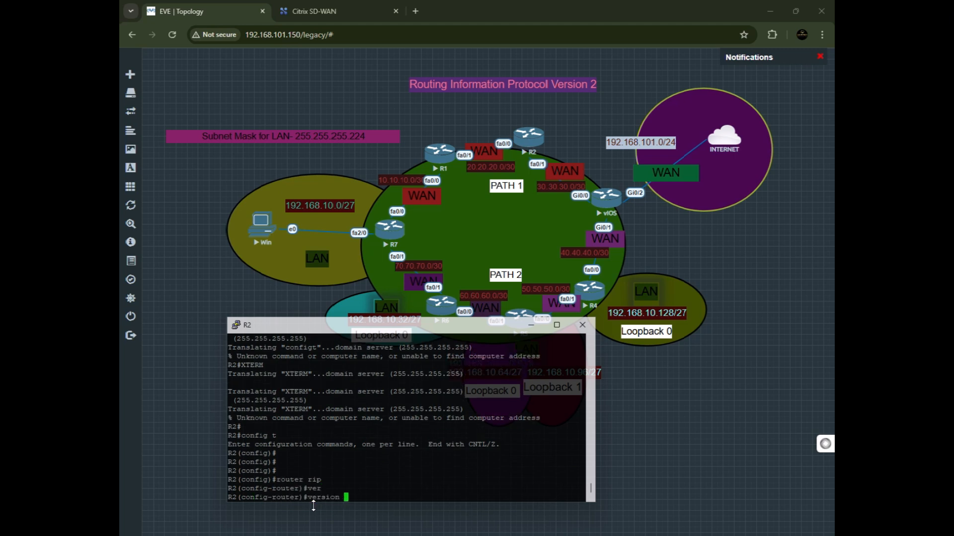
type("2")
key("Return")
Advertise networks 20.20.20.0 and 30.30.30.0 in R2's RIP process.
type("netwp")
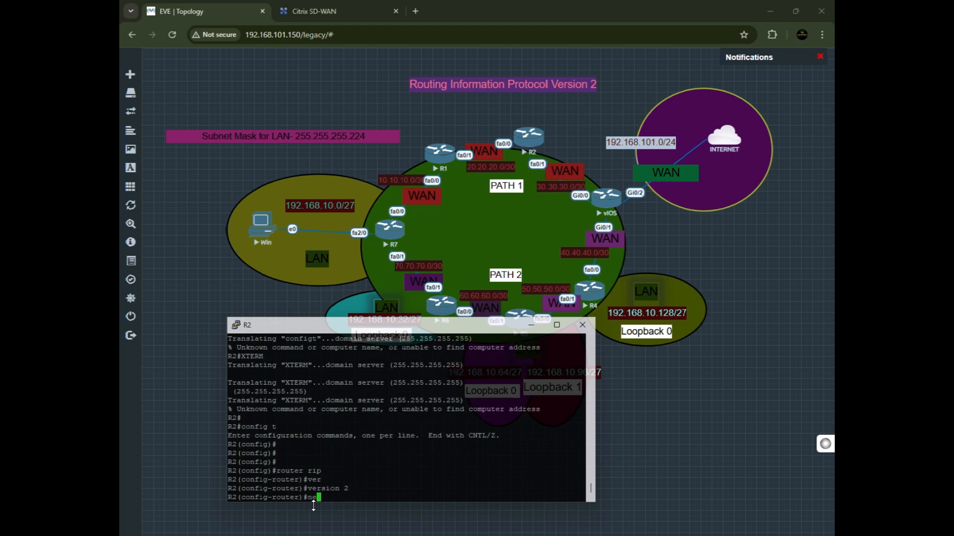
key("BackSpace")
key("BackSpace")
type("work")
type("o")
key("BackSpace")
type("20.20.20.0")
key("Return")
type("netwr")
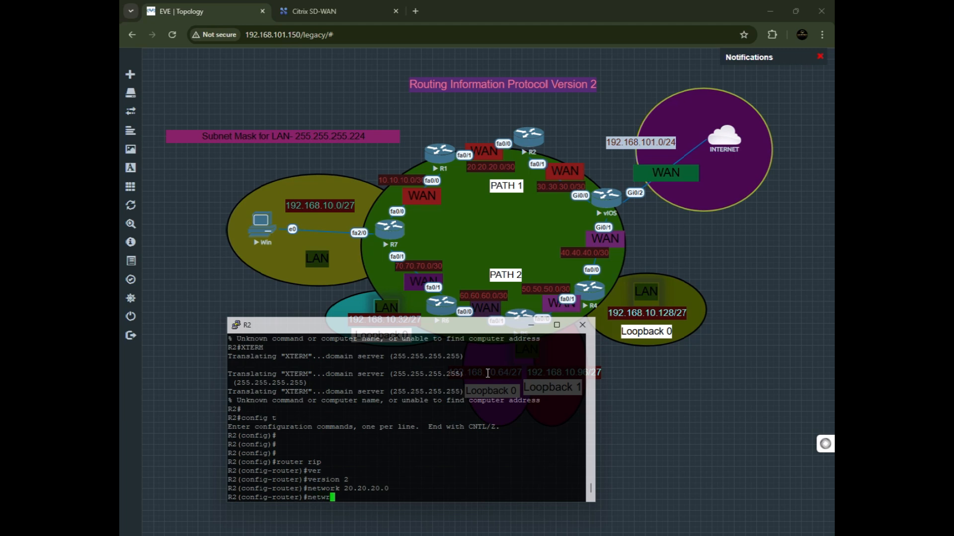
key("BackSpace")
type("ork 30.30.30.0")
key("Return")
Disable RIP auto-summary on R2 and save the running configuration.
type("no aut")
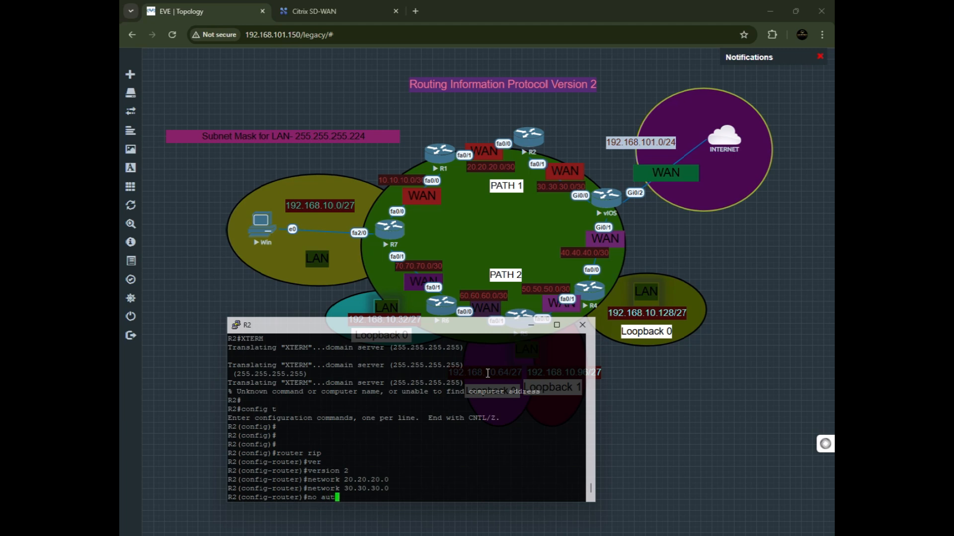
key("Tab")
key("Return")
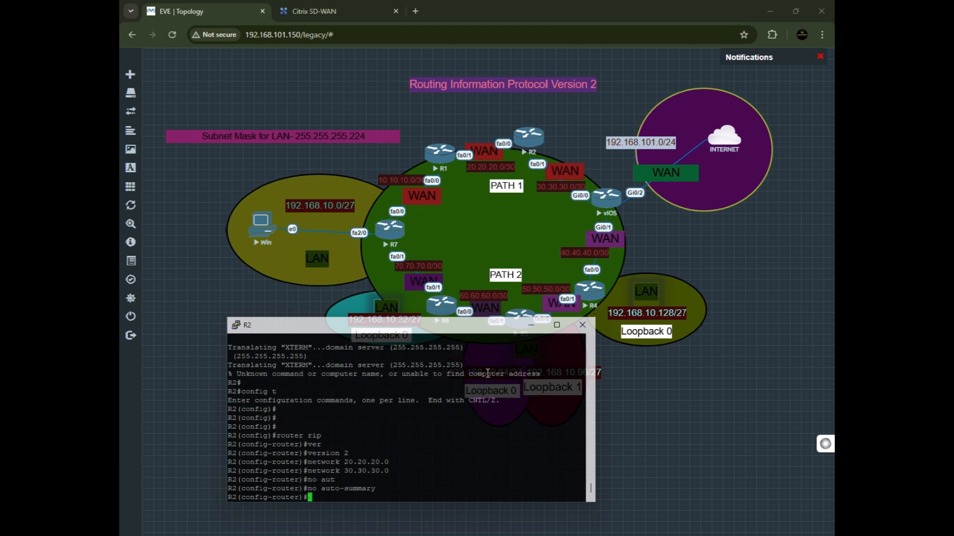
type("do wr")
key("Return")
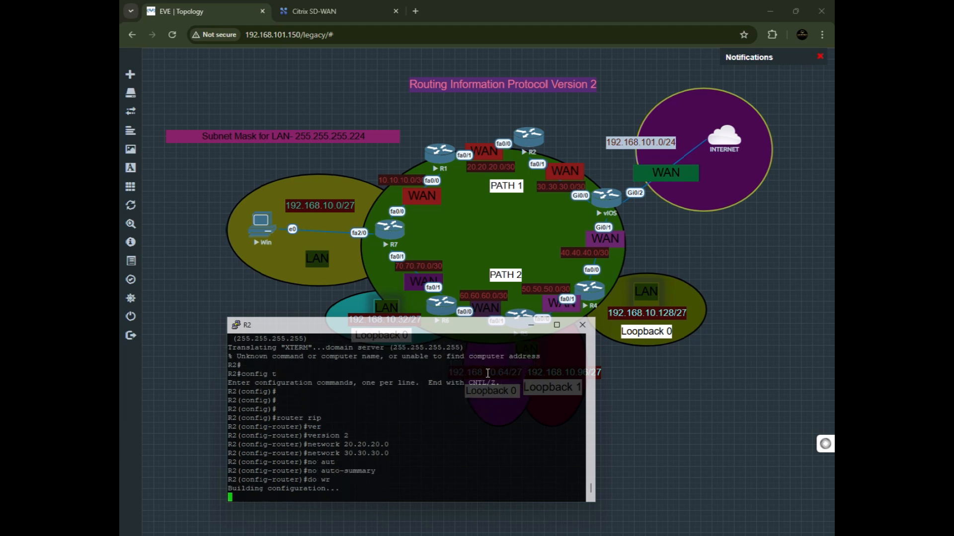
key("Return")
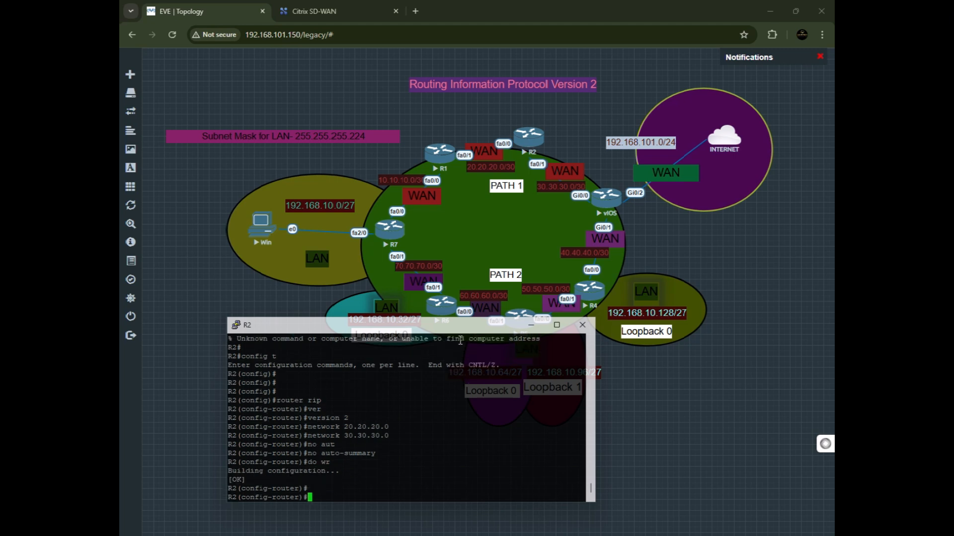
Open the R7 router's console and exit router configuration mode.
left_click_drag(427, 330, 480, 345)
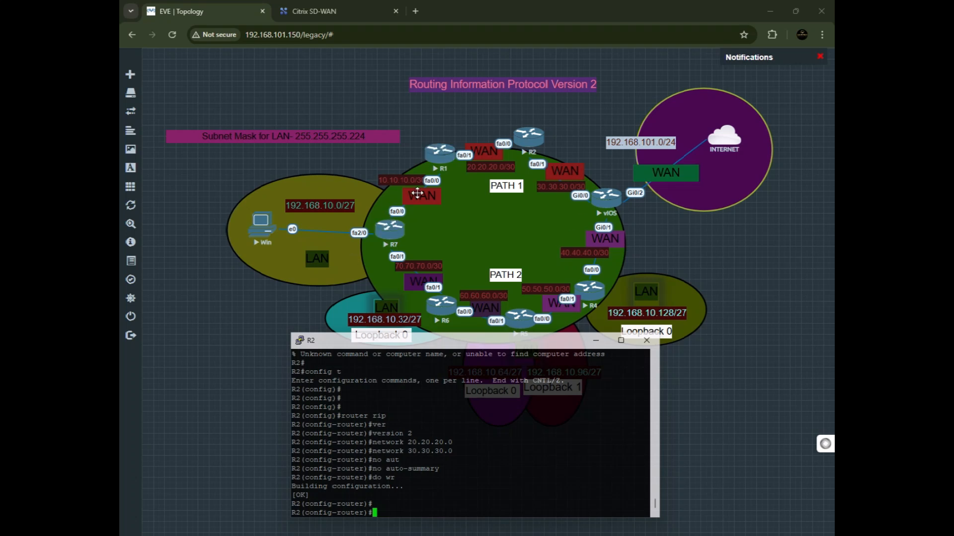
left_click_drag(425, 346, 418, 299)
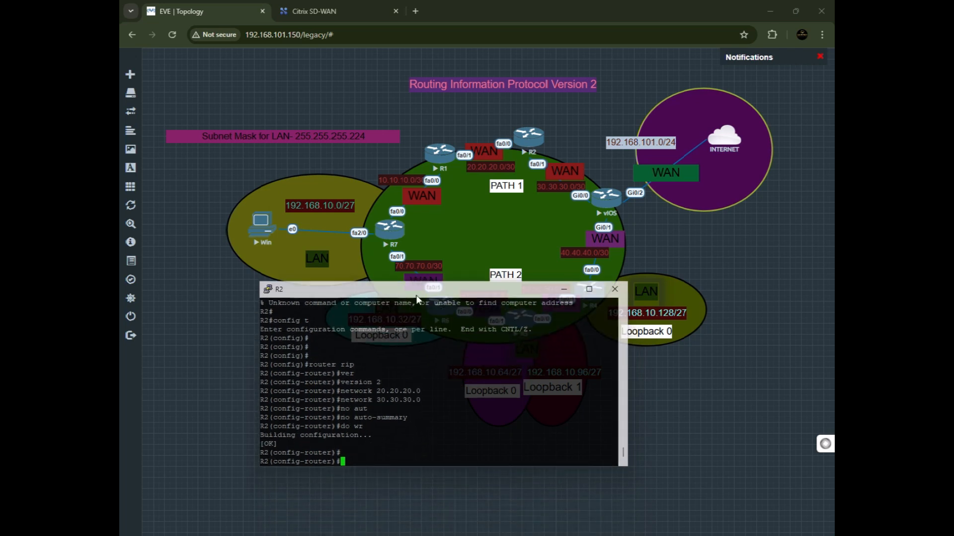
left_click(390, 237)
left_click(390, 237)
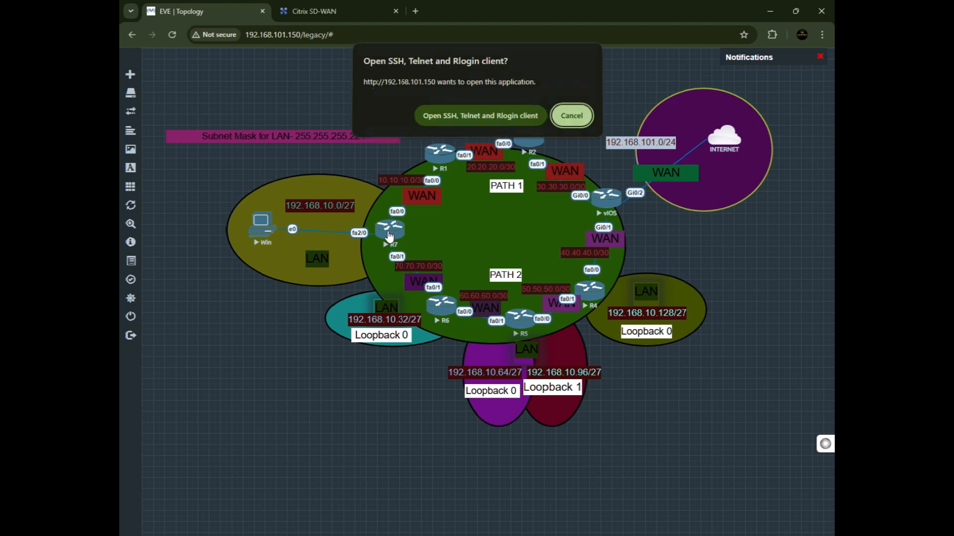
left_click(460, 120)
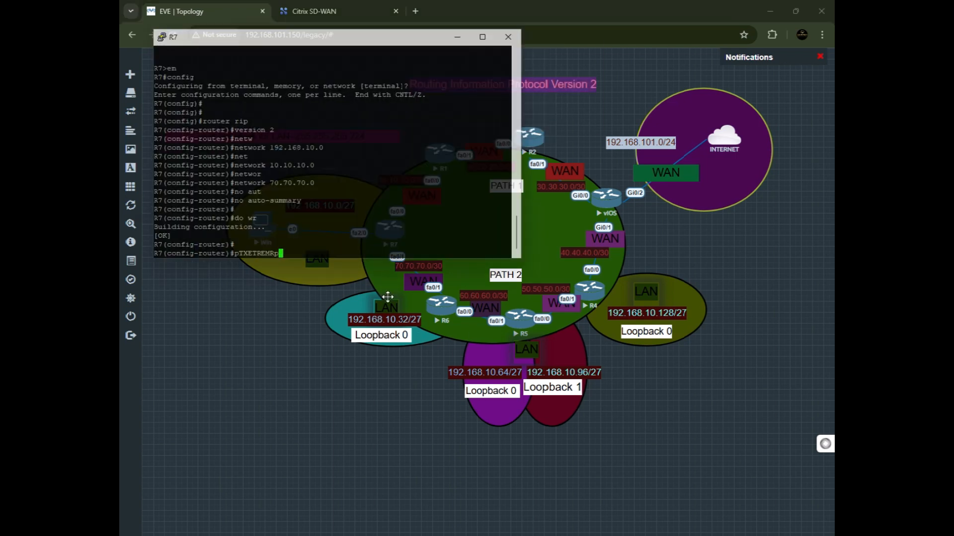
key("BackSpace")
key("BackSpace")
key("BackSpace")
key("BackSpace")
key("BackSpace")
key("BackSpace")
key("BackSpace")
key("BackSpace")
key("BackSpace")
key("BackSpace")
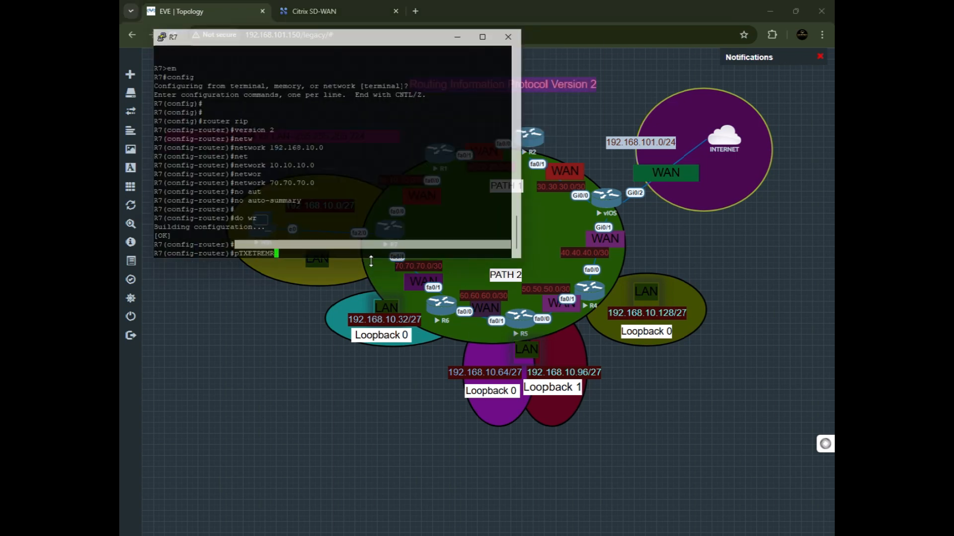
type("exit")
key("Return")
key("Return")
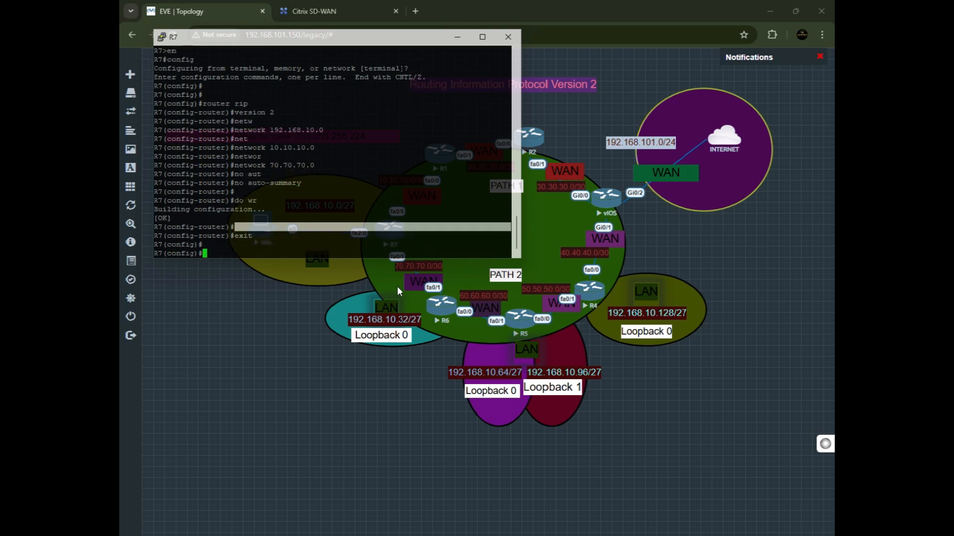
Display R7's IP routing table and page through the RIP-learned routes.
type("do sh ip route")
key("Return")
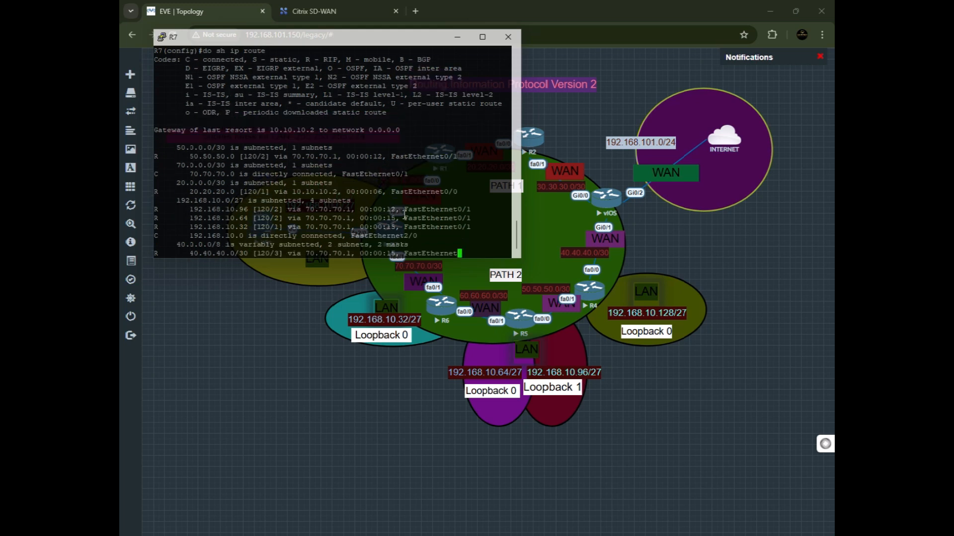
left_click_drag(379, 40, 414, 128)
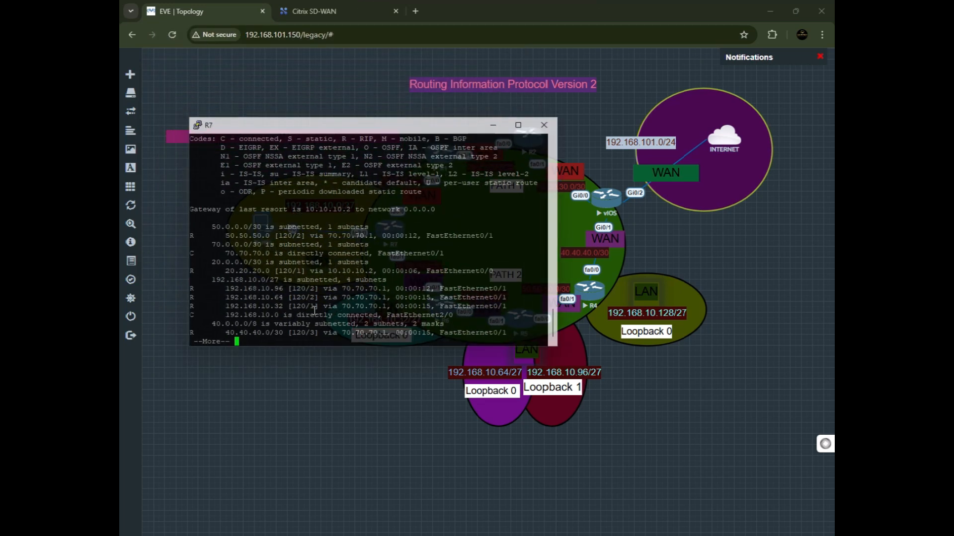
key("Return")
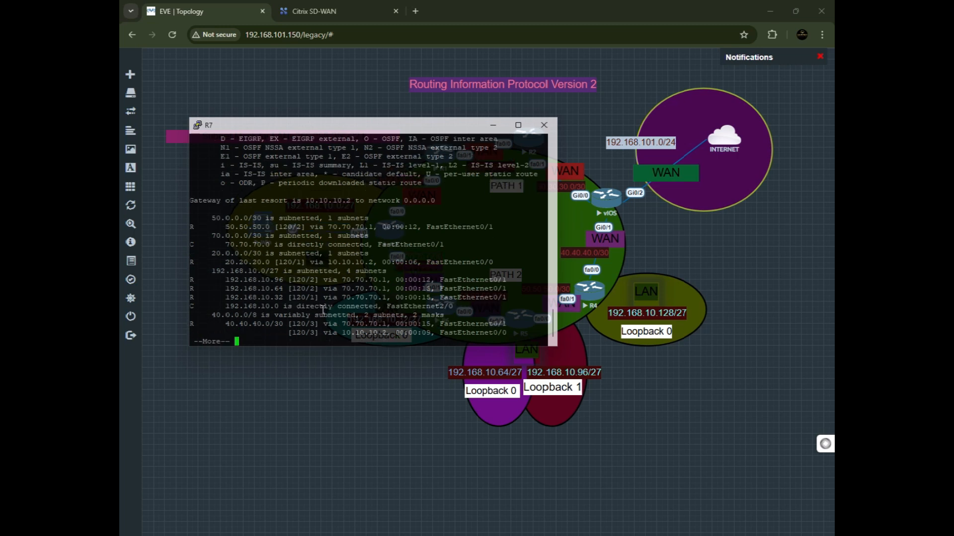
key("Return")
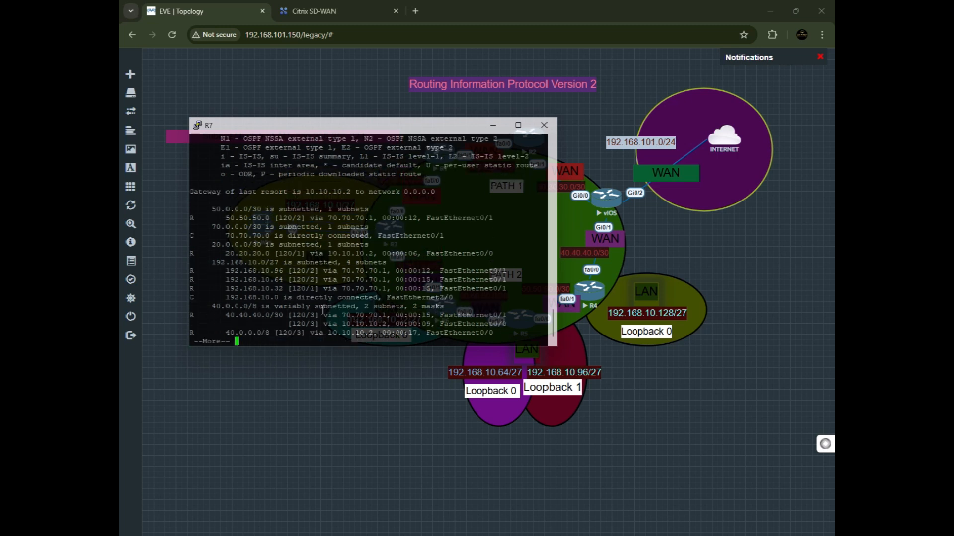
key("Return")
key("Return")
key("Return")
key("Return")
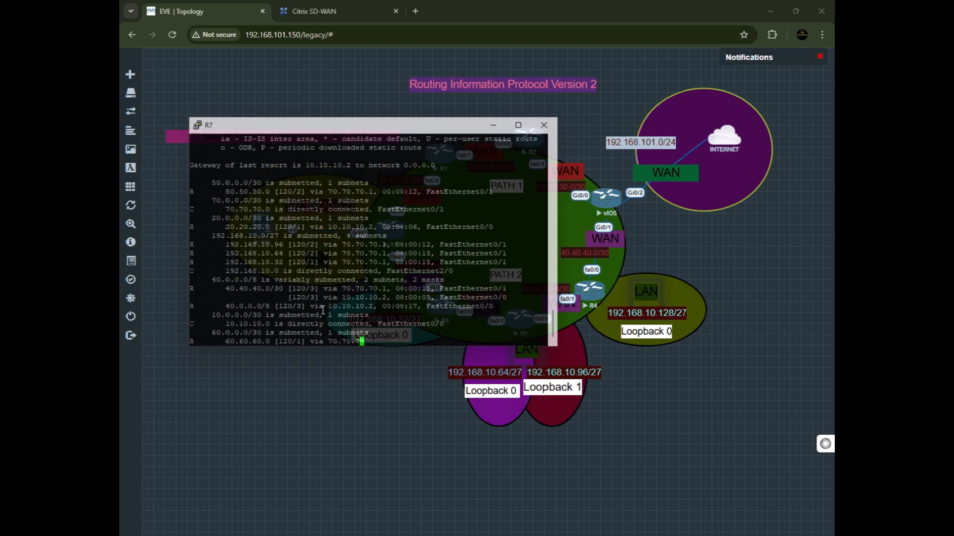
Review R7's routing table output through to its end, then minimize the R7 console.
left_click_drag(207, 192, 338, 210)
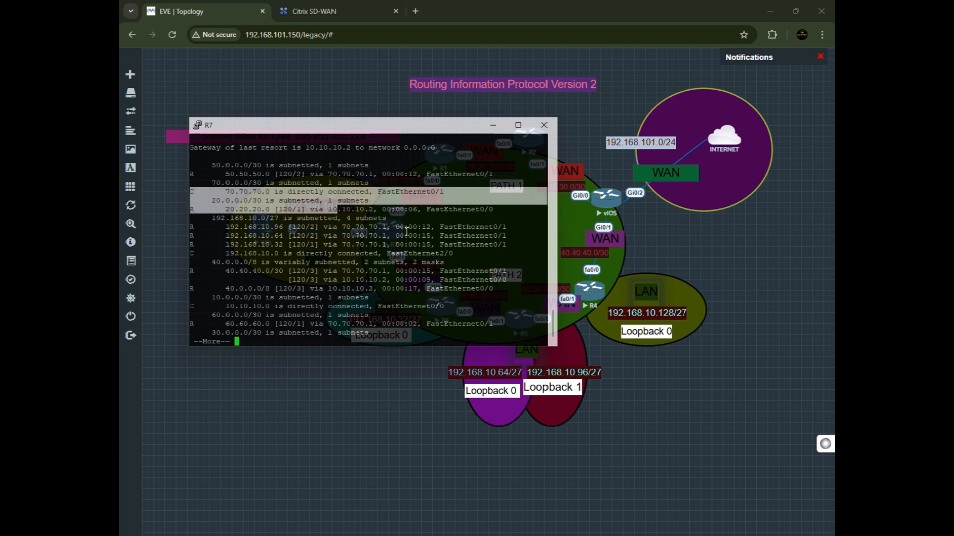
left_click_drag(446, 193, 204, 195)
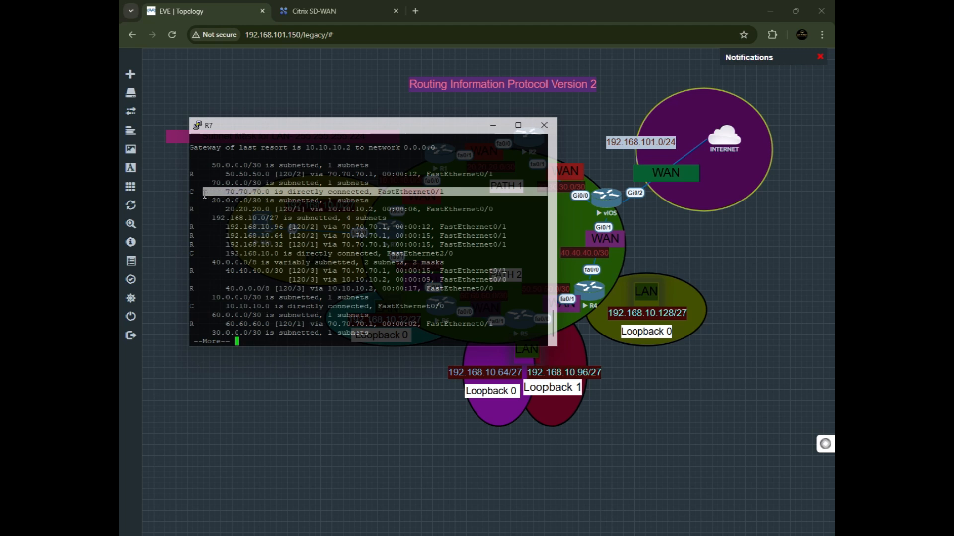
left_click(194, 243)
left_click_drag(195, 243, 189, 226)
scroll(285, 264, "up", 1)
scroll(282, 267, "up", 3)
scroll(319, 262, "down", 3)
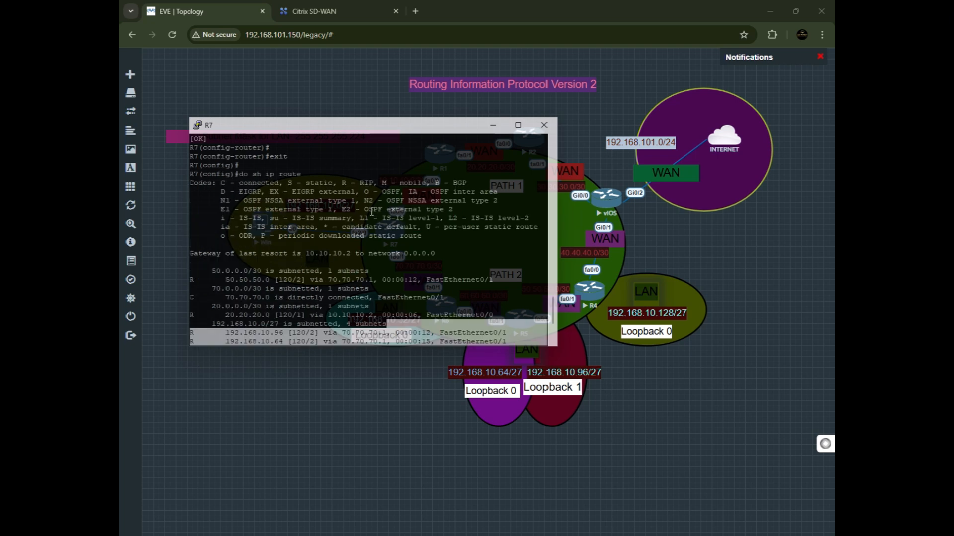
left_click_drag(342, 183, 349, 183)
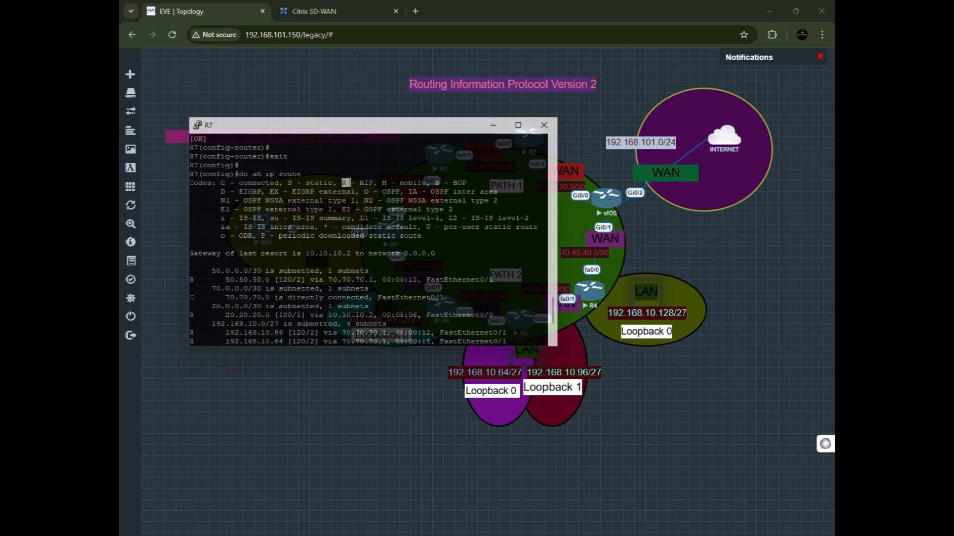
scroll(285, 174, "down", 4)
double_click(285, 174)
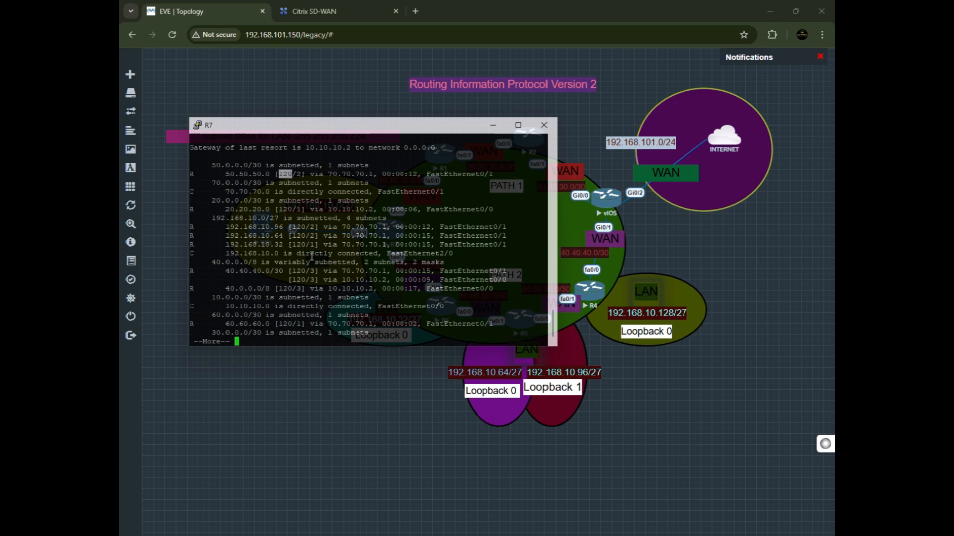
key("space")
key("Return")
key("Return")
key("Return")
key("Return")
key("Return")
key("Return")
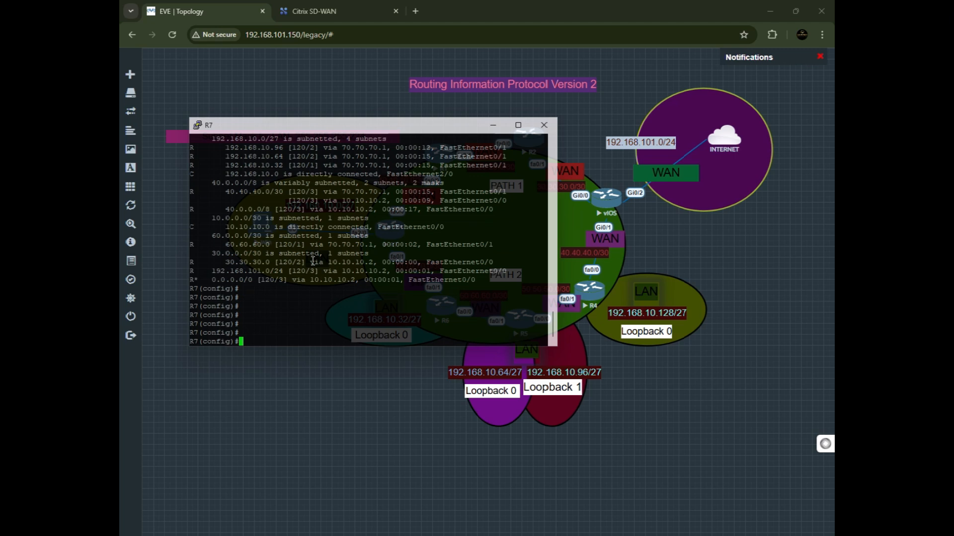
left_click_drag(483, 278, 196, 147)
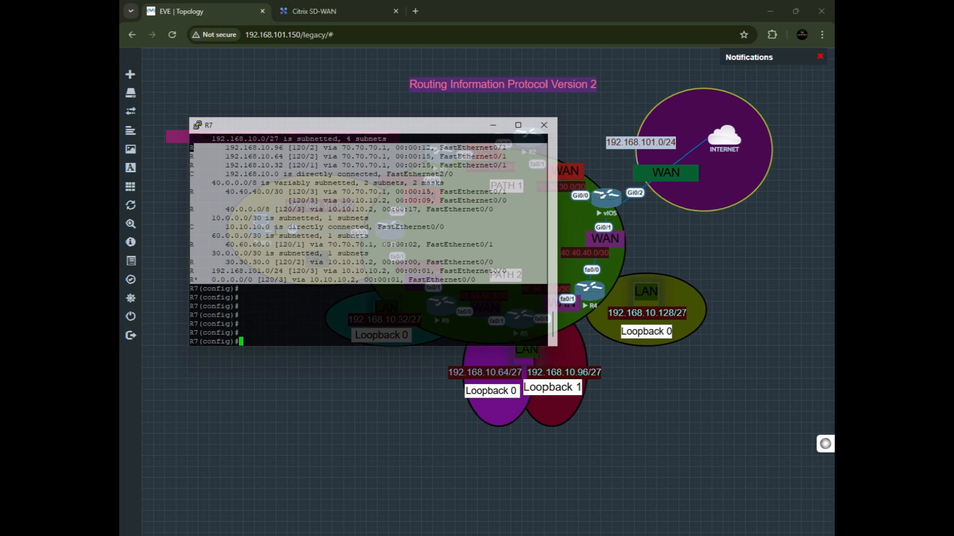
left_click(324, 285)
scroll(428, 184, "up", 2)
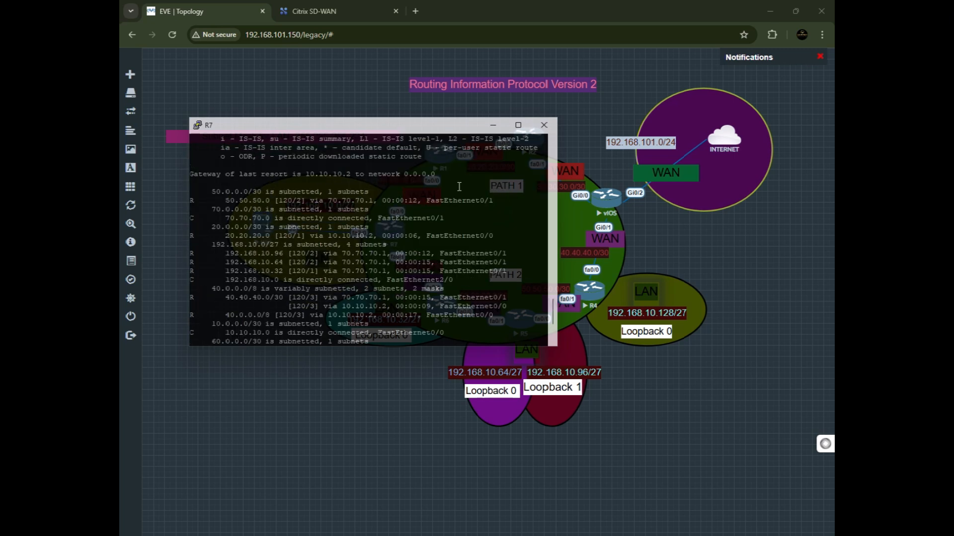
left_click(492, 126)
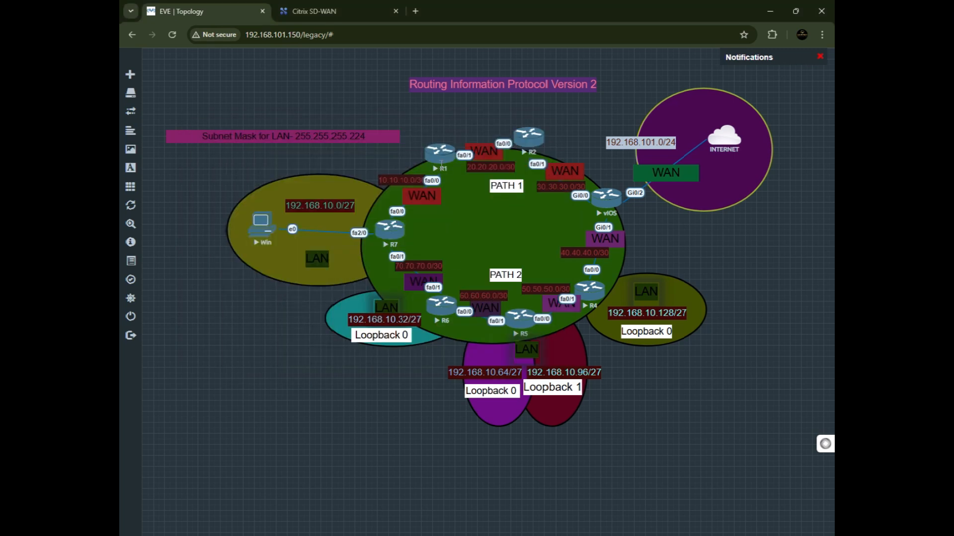
left_click(441, 163)
left_click(461, 115)
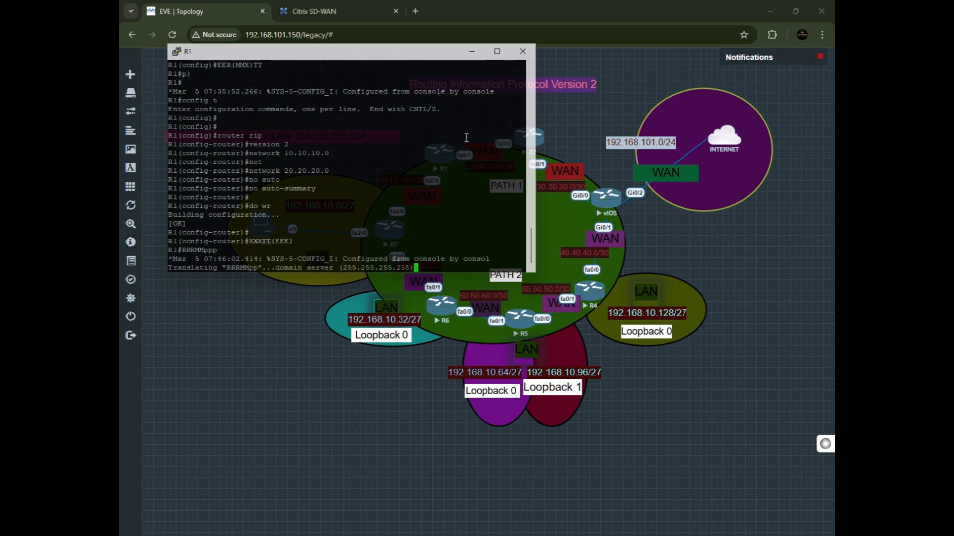
left_click(469, 55)
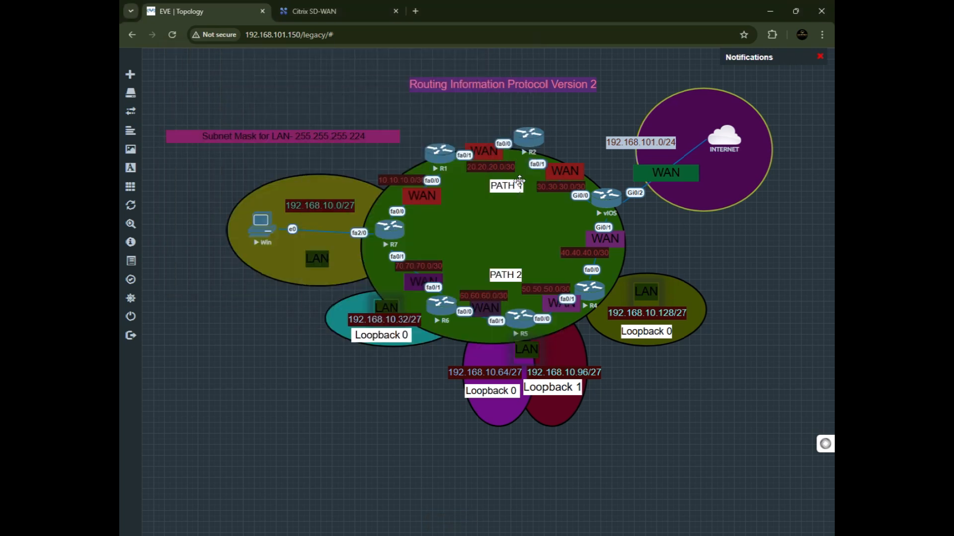
Open R2's console and display its IP routing table with show ip route.
left_click(529, 144)
left_click(484, 112)
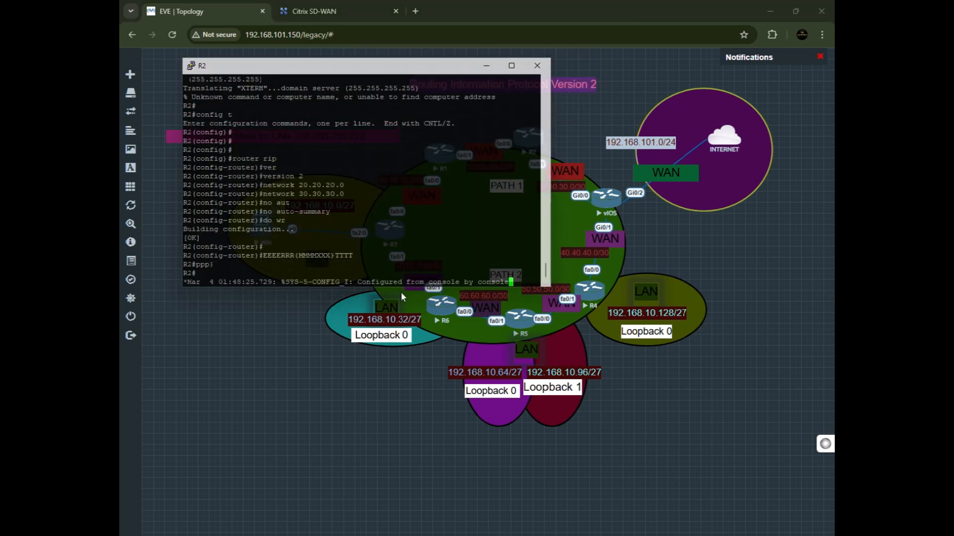
key("Return")
type("show ip route")
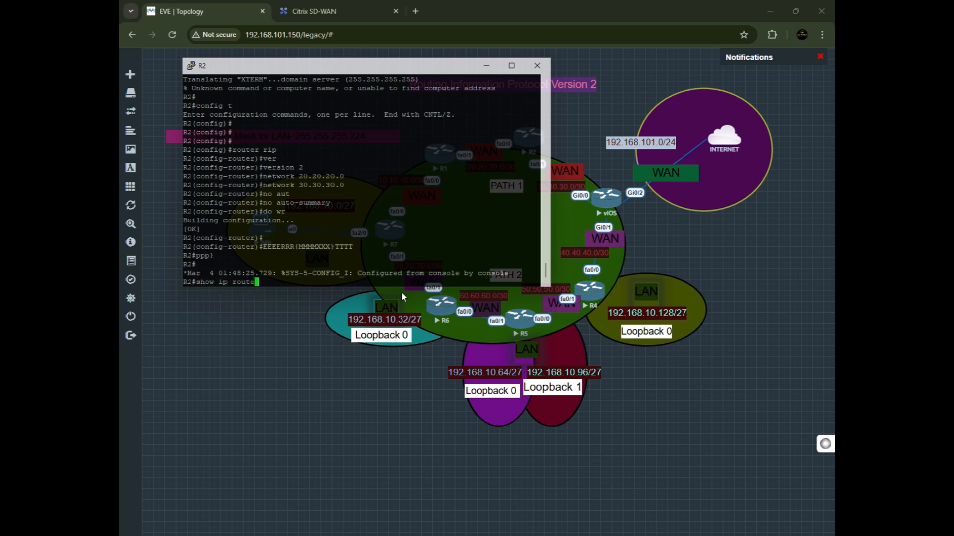
key("Return")
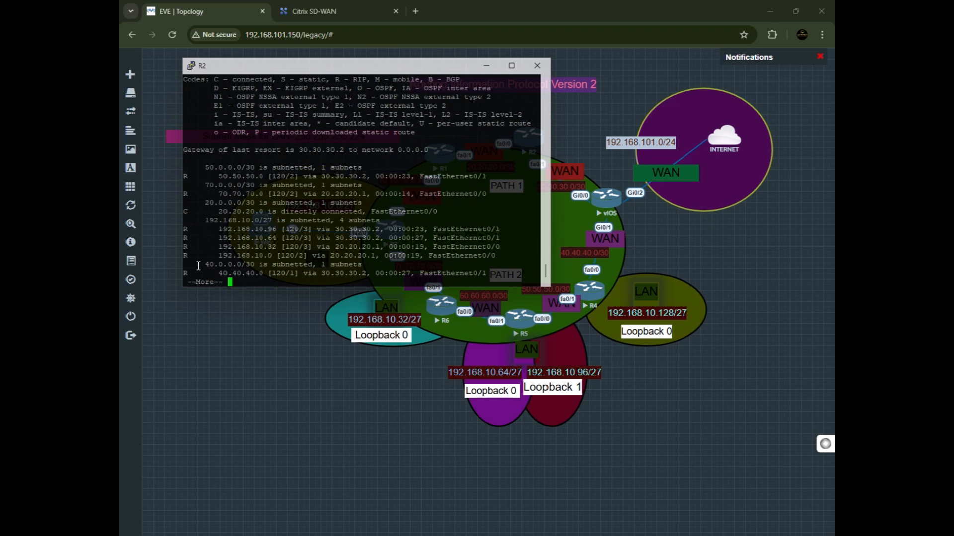
Review R2's RIP-learned routes, page through the rest of the output, and minimize the R2 console.
left_click_drag(194, 275, 167, 174)
left_click(222, 234)
left_click_drag(255, 187, 177, 172)
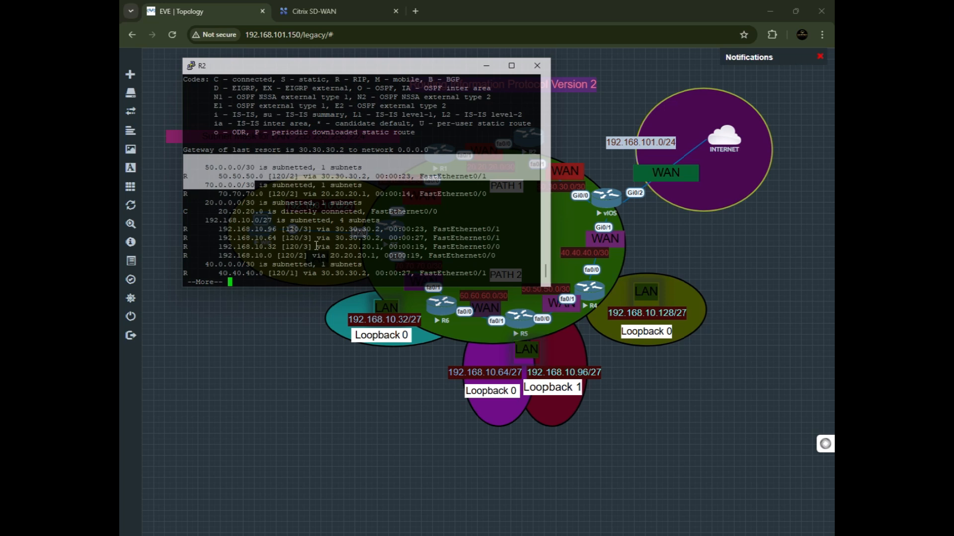
left_click(316, 245)
left_click_drag(225, 176, 230, 176)
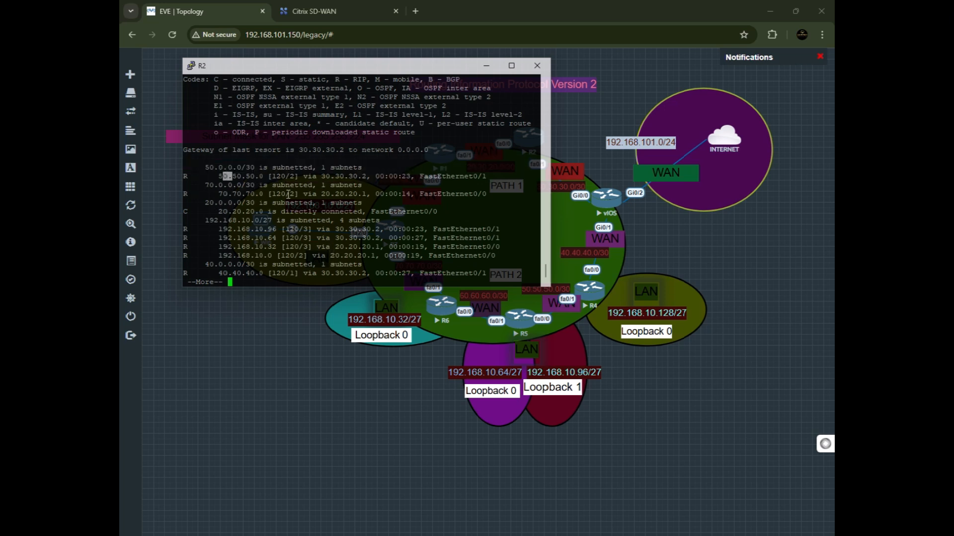
left_click_drag(315, 180, 450, 188)
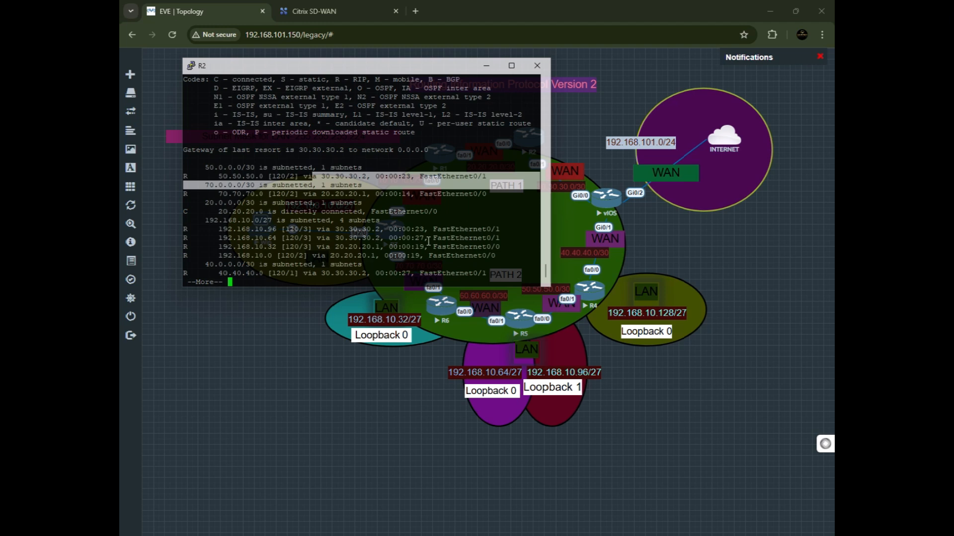
left_click(406, 246)
left_click_drag(427, 230, 343, 269)
left_click(344, 269)
key("Return")
key("Return")
key("Return")
key("Return")
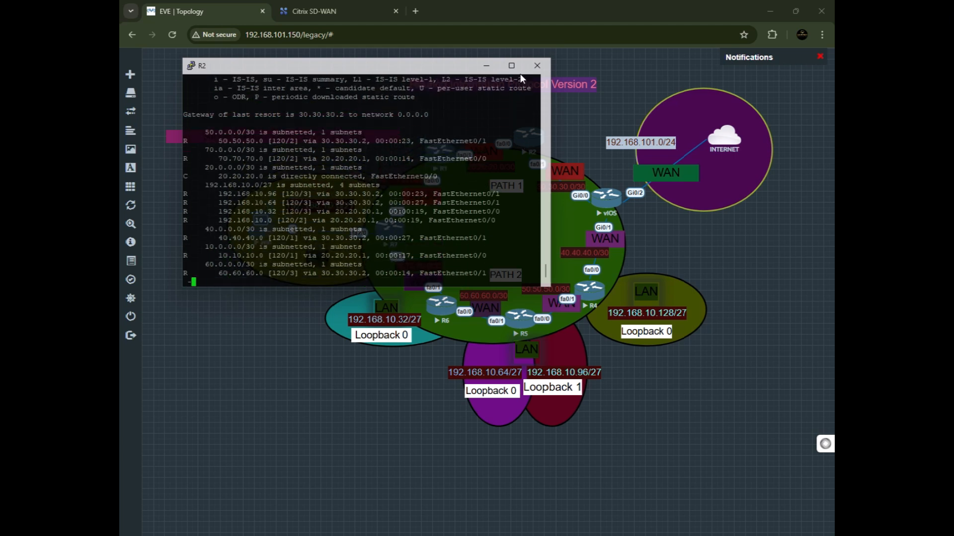
left_click(483, 65)
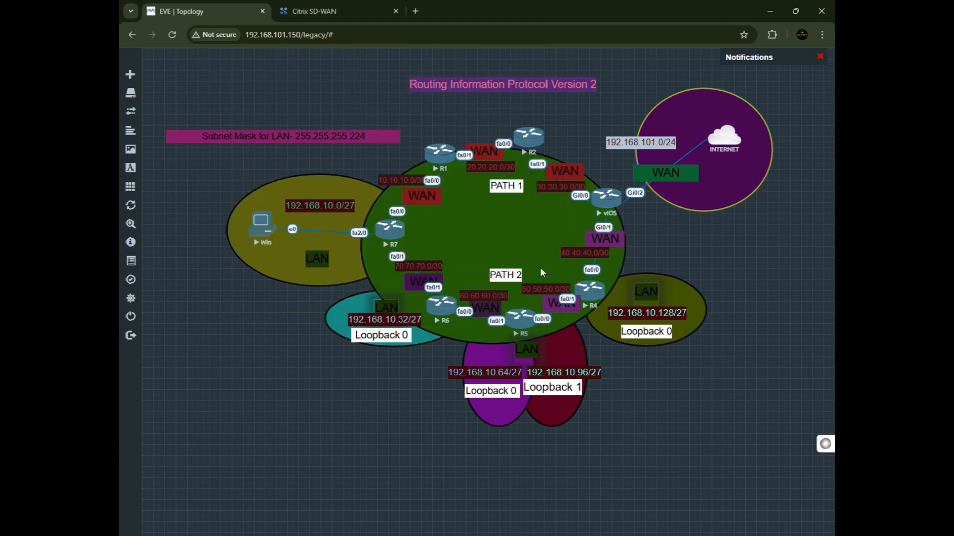
Open the Win host's console through UltraVNC and ping 10.10.10.2 from its command prompt.
left_click(254, 231)
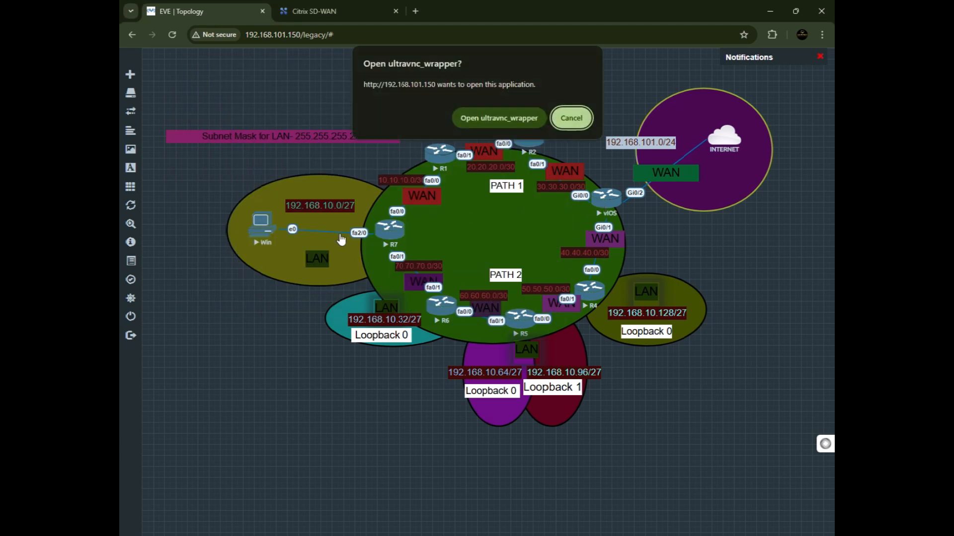
left_click(516, 125)
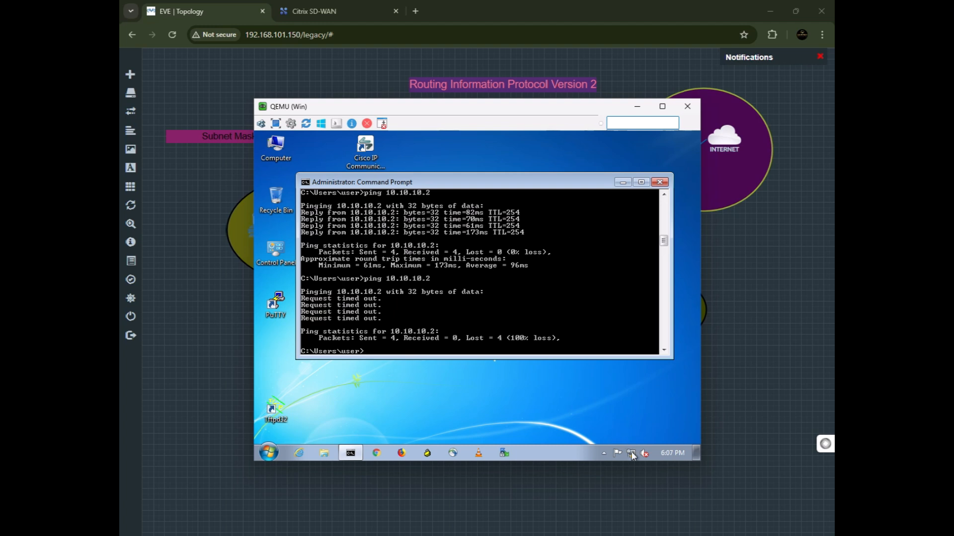
mouse_move(632, 455)
left_click_drag(473, 110, 426, 289)
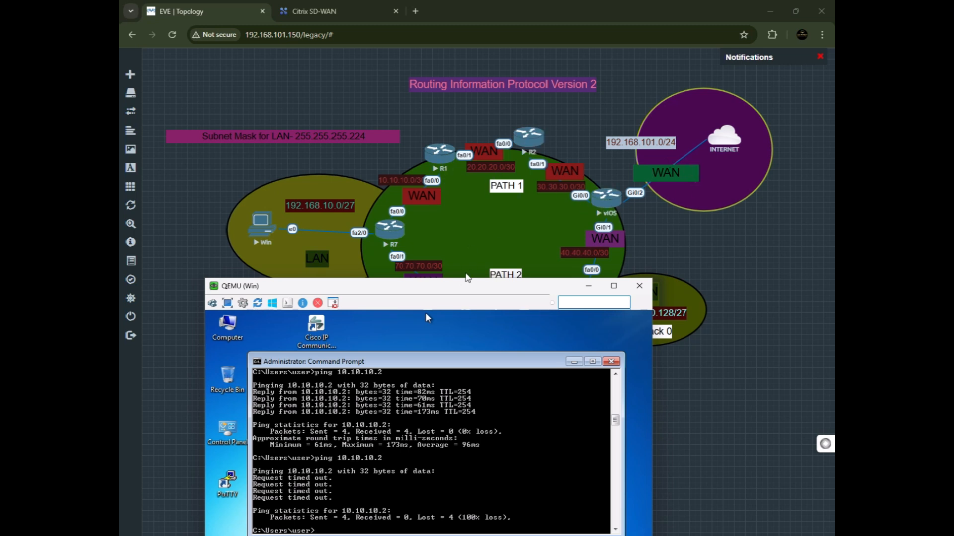
left_click_drag(460, 292, 451, 185)
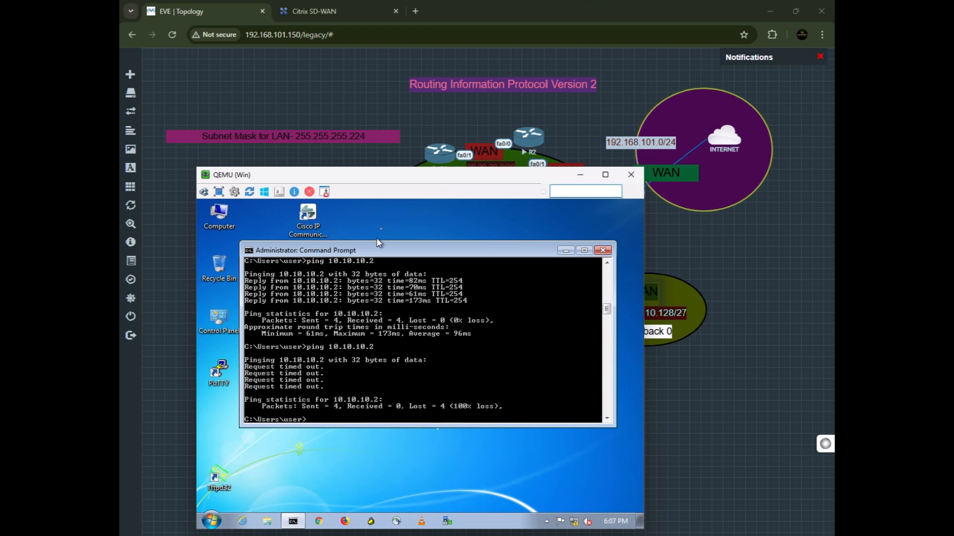
left_click_drag(391, 181, 430, 198)
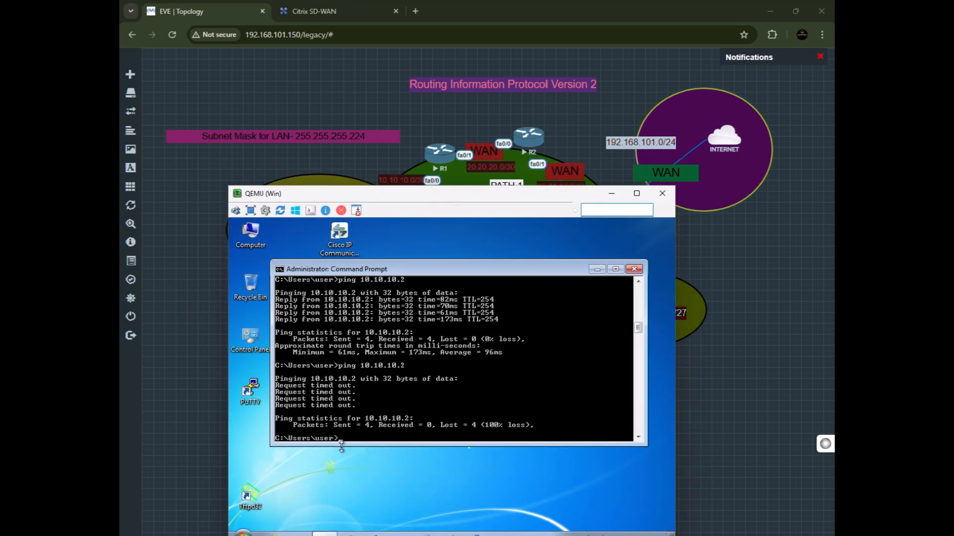
left_click_drag(422, 208, 430, 309)
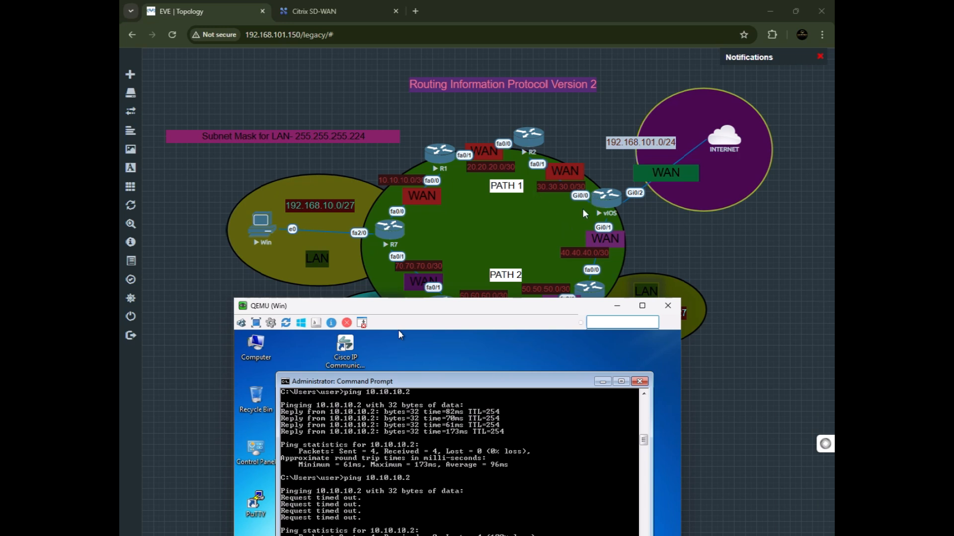
left_click_drag(523, 312, 537, 199)
scroll(383, 427, "down", 1)
scroll(516, 327, "up", 1)
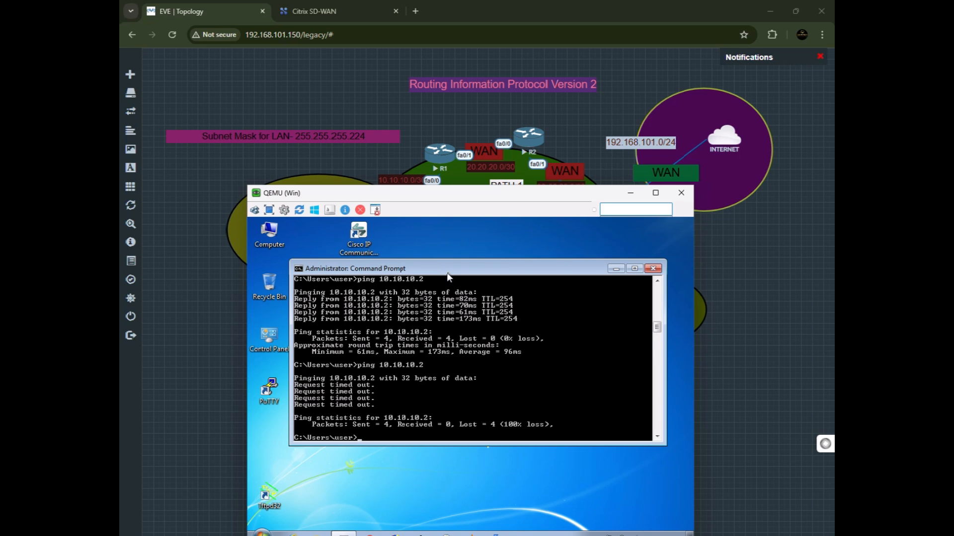
scroll(385, 440, "down", 1)
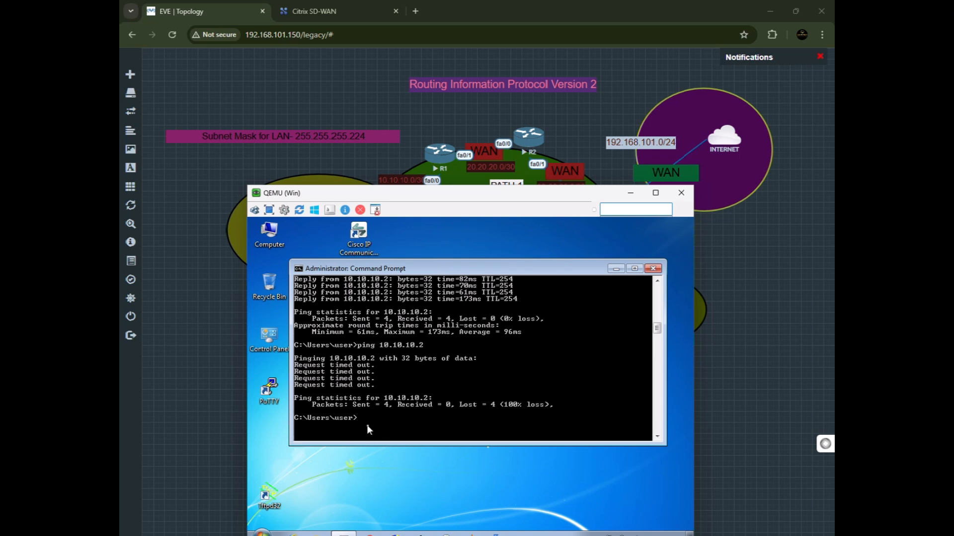
type("ping 10.10.10.2")
key("Return")
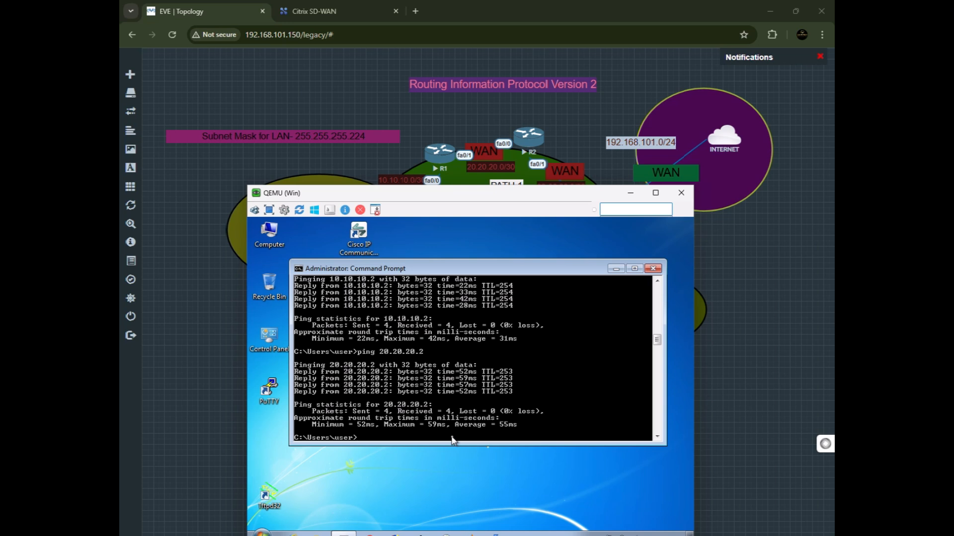
Ping 30.30.30.2 and then 192.168.101.1 from the Win host's command prompt.
type("ping 30.30.30.2")
key("Return")
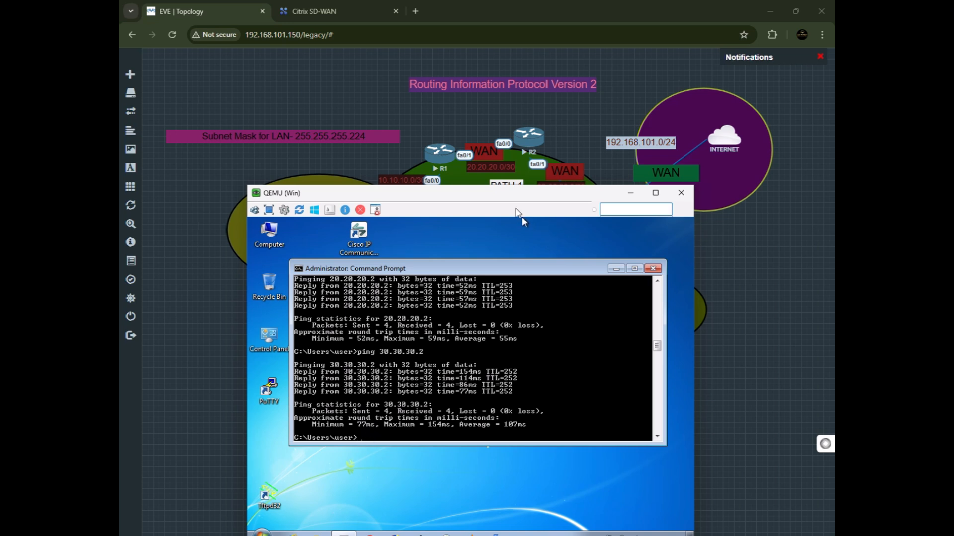
left_click_drag(521, 217, 517, 414)
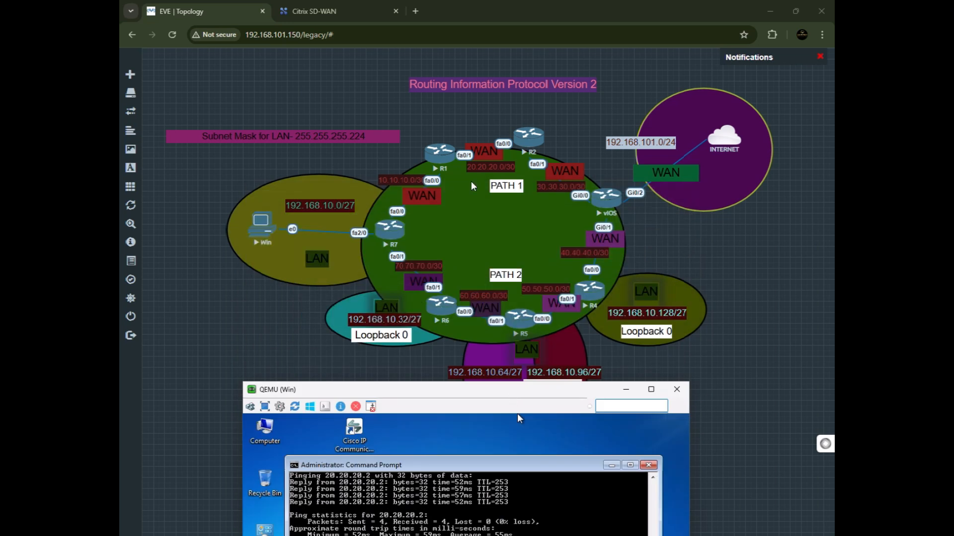
left_click_drag(432, 392, 432, 202)
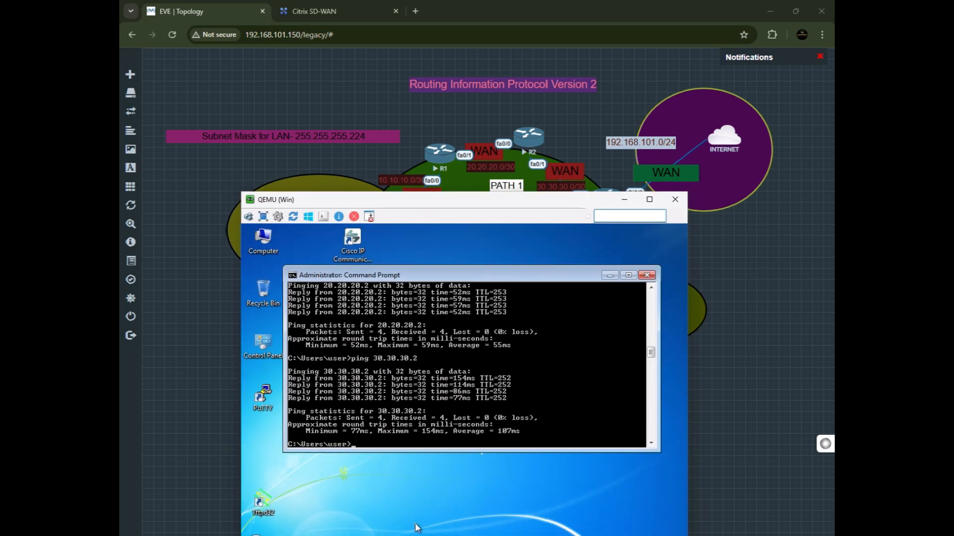
type("ping 192.168.101.1")
key("Return")
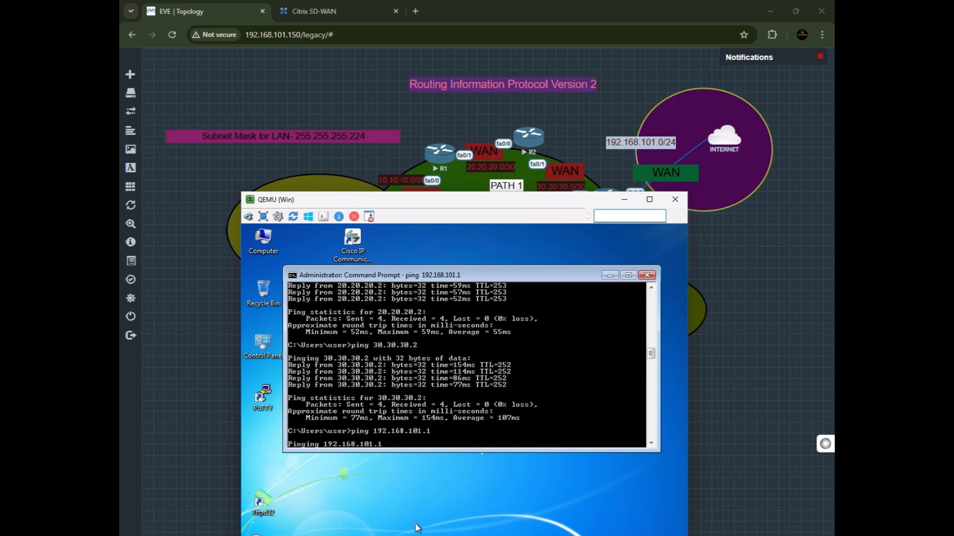
Glance at the Citrix SD-WAN tab and return to the Win host's console window.
left_click(291, 11)
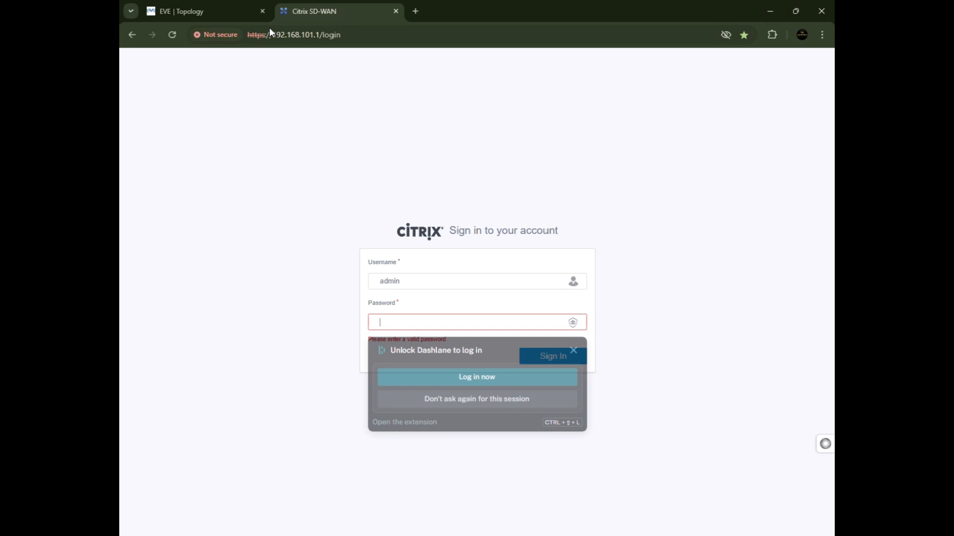
left_click(241, 12)
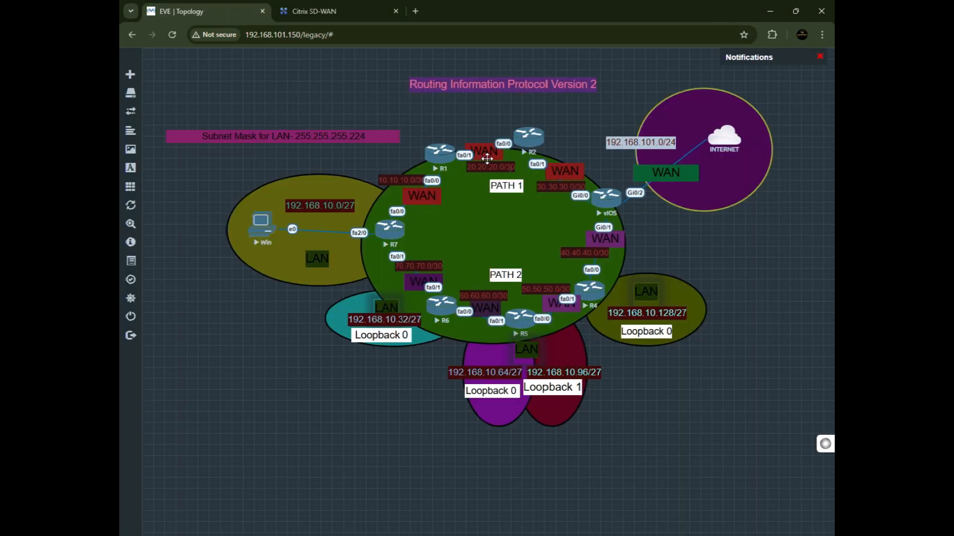
key("alt+Tab")
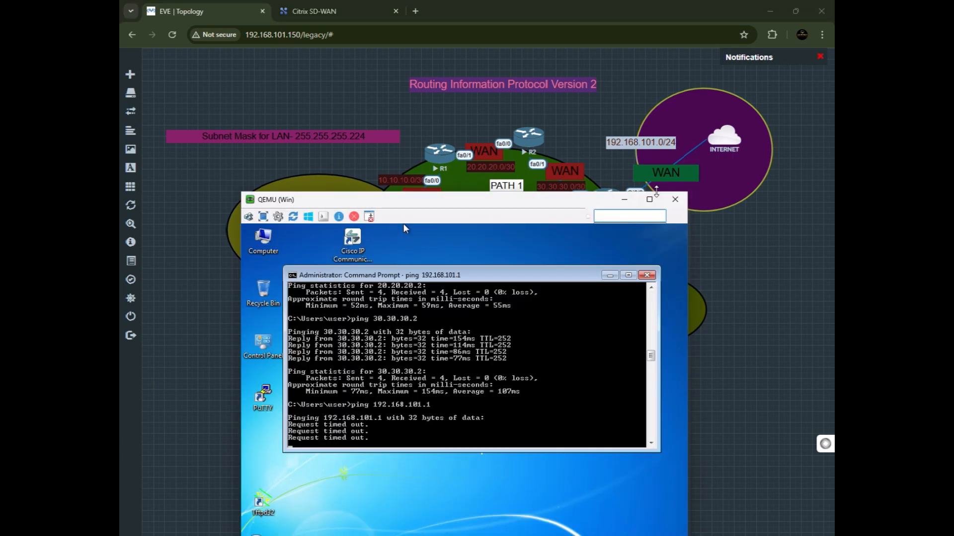
Ping 70.70.70.2 from the Win host's command prompt.
left_click_drag(614, 204, 608, 226)
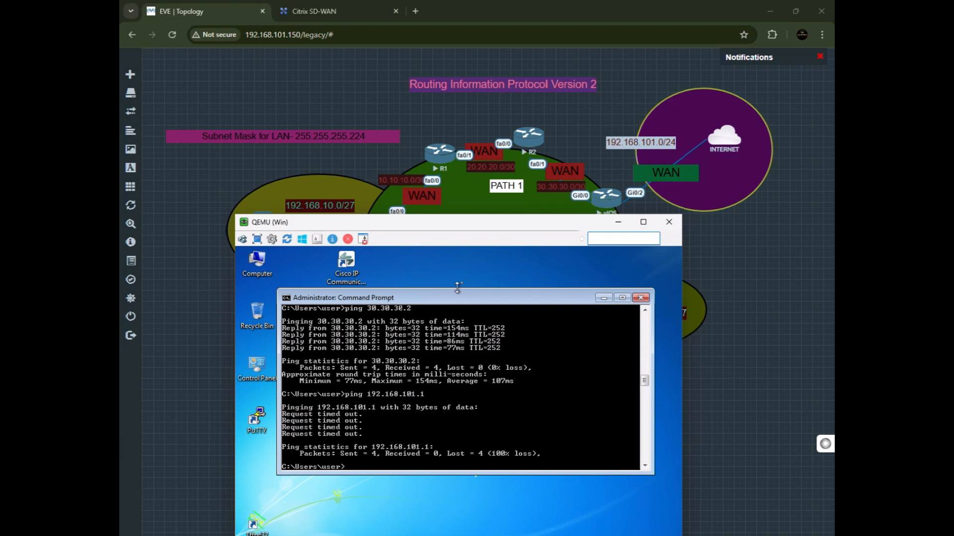
left_click_drag(473, 246, 492, 378)
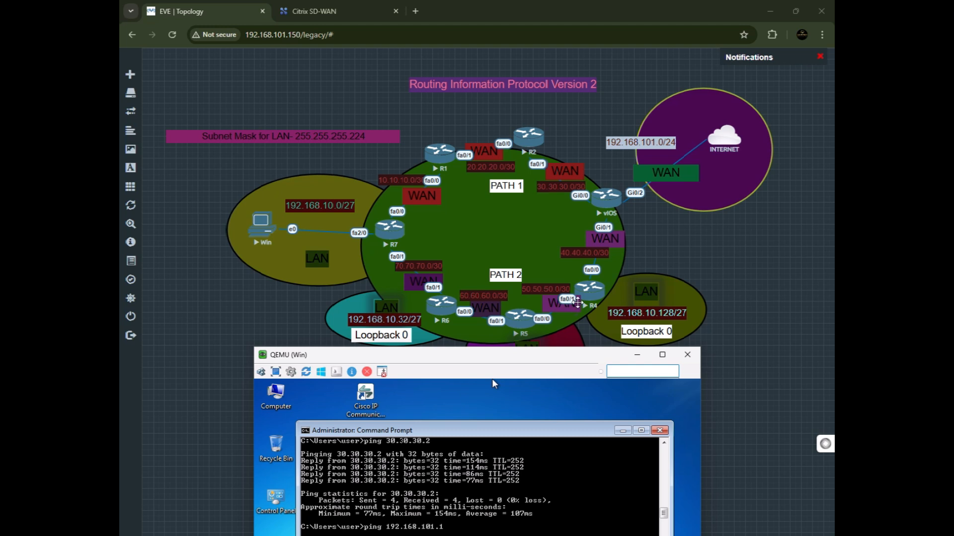
left_click_drag(542, 361, 567, 183)
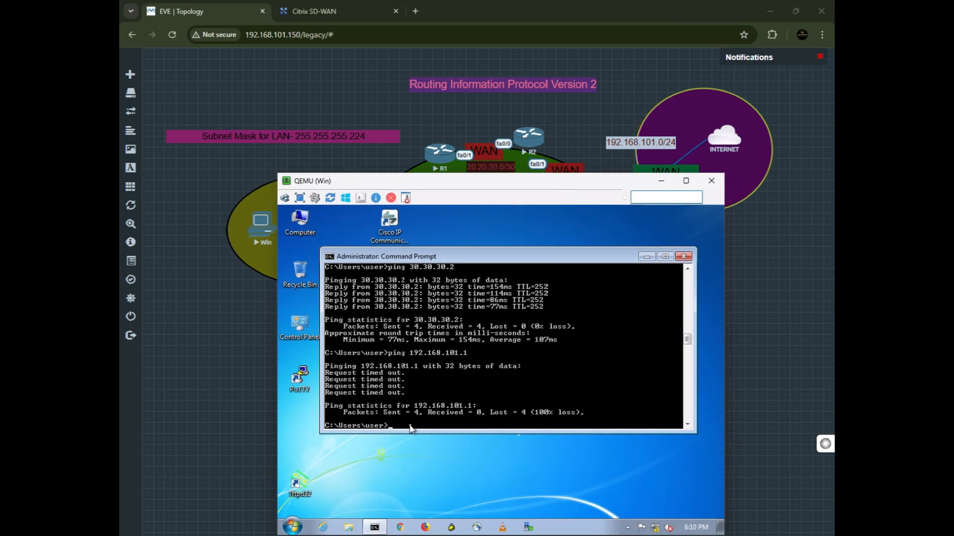
type("ping 70.70.70.2")
key("Return")
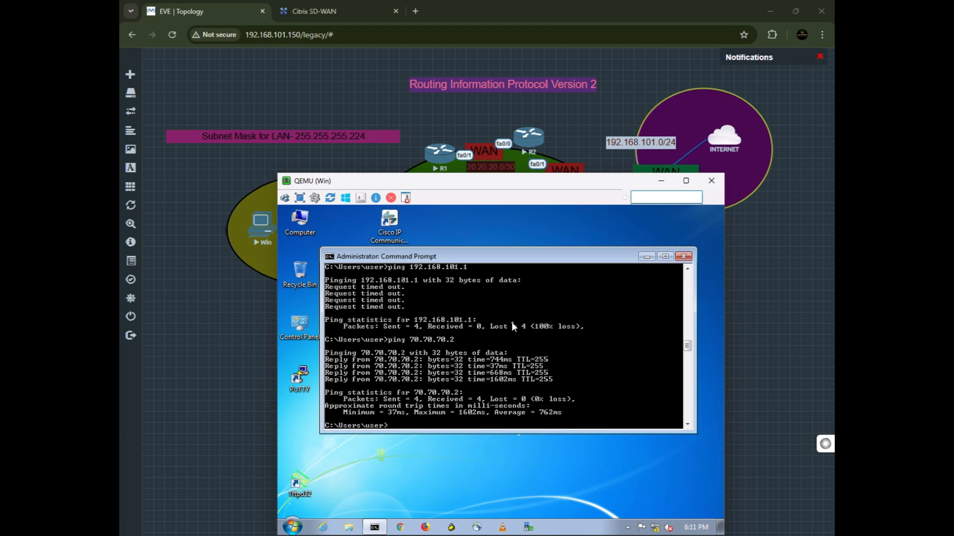
Recall the previous command and ping 60.60.60.2 from the Win host's command prompt.
left_click_drag(512, 181, 500, 382)
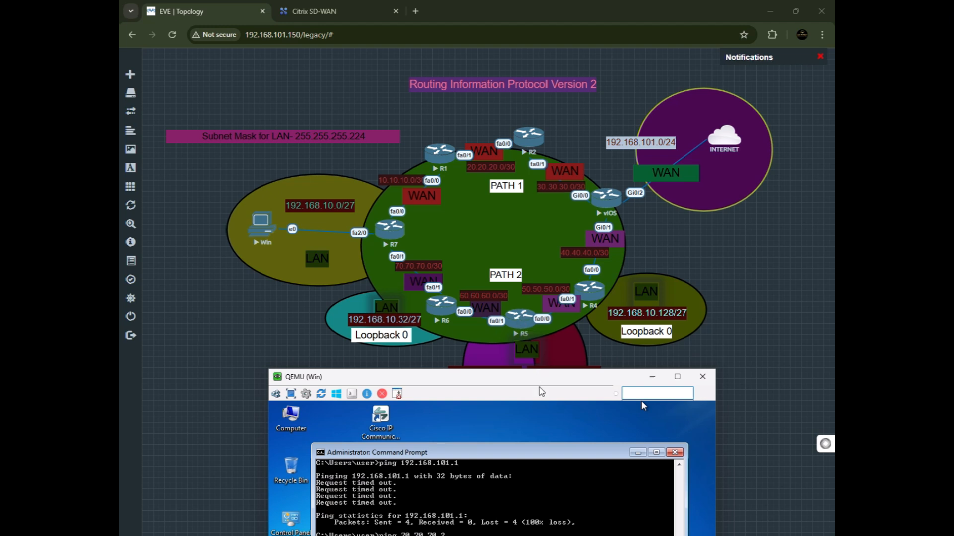
left_click_drag(541, 379, 547, 187)
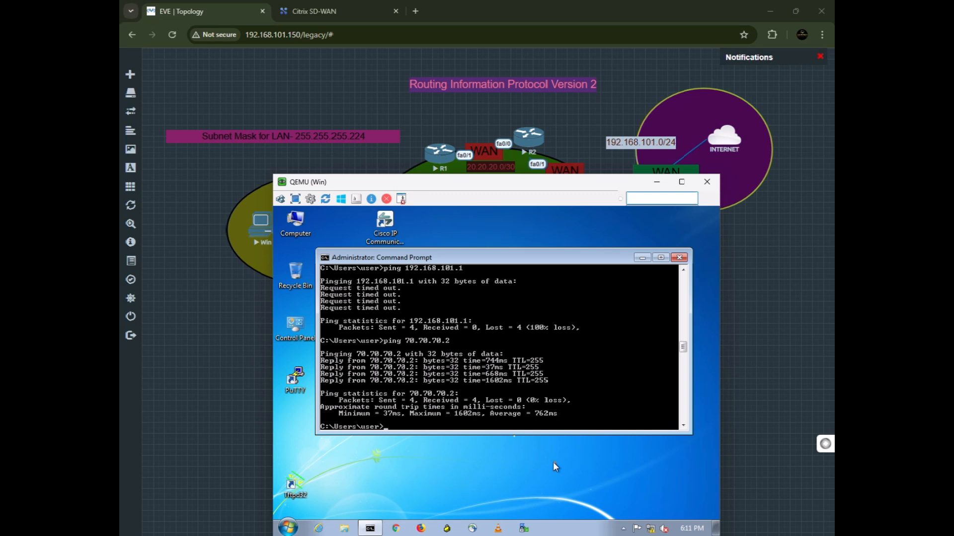
key("Up")
key("BackSpace")
key("BackSpace")
key("BackSpace")
key("BackSpace")
key("BackSpace")
key("BackSpace")
key("BackSpace")
key("BackSpace")
key("BackSpace")
key("BackSpace")
type("60.60.60.2")
key("Return")
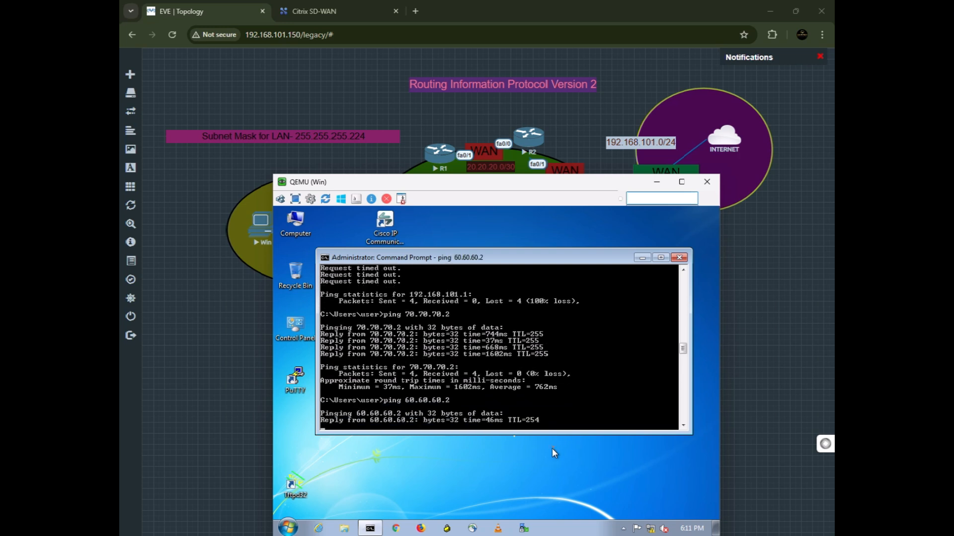
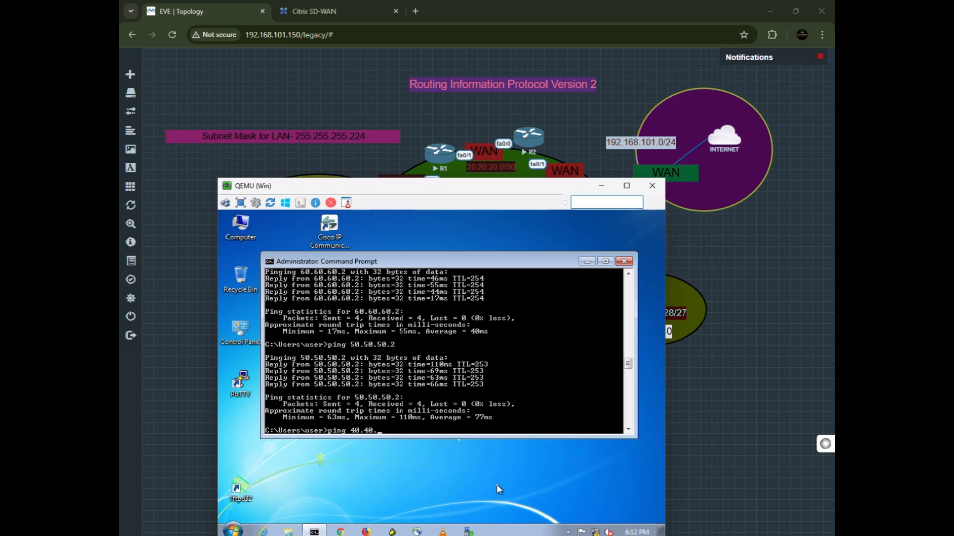
Ping 40.40.40.2 from the Win host's command prompt.
type("40.2")
key("Return")
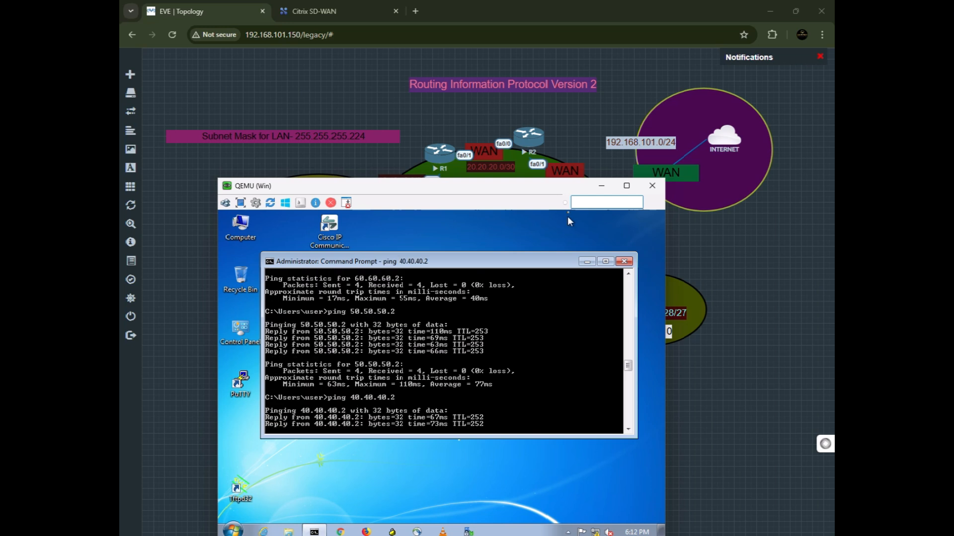
left_click_drag(521, 189, 489, 343)
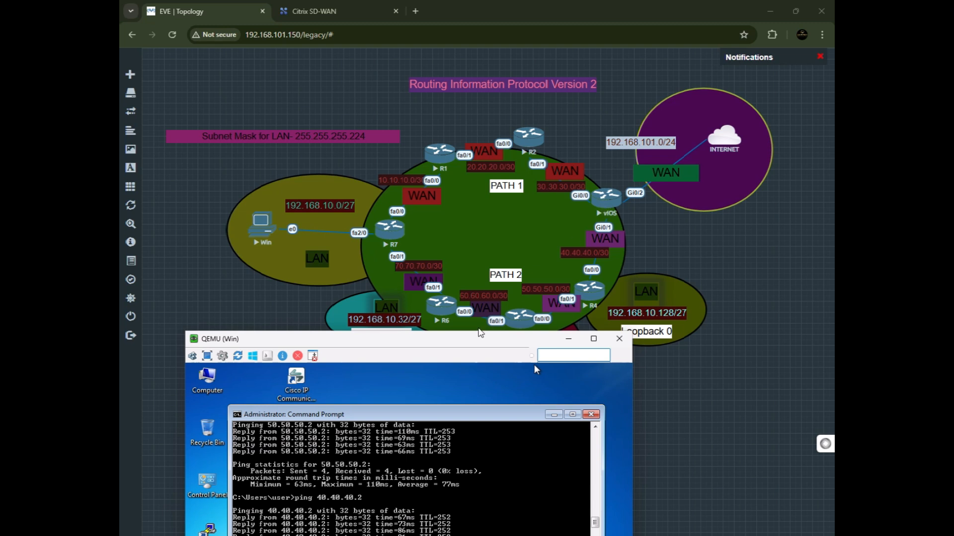
left_click_drag(476, 338, 466, 200)
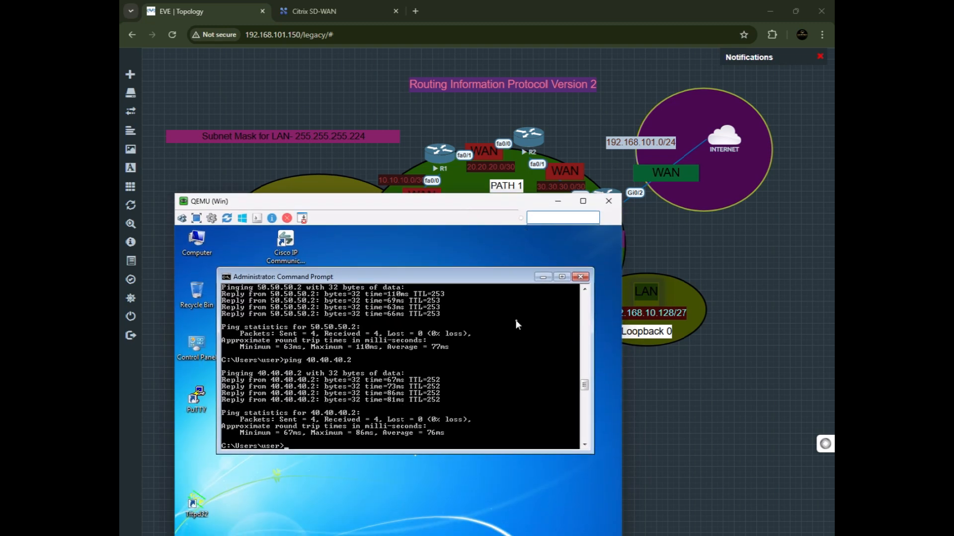
left_click(557, 202)
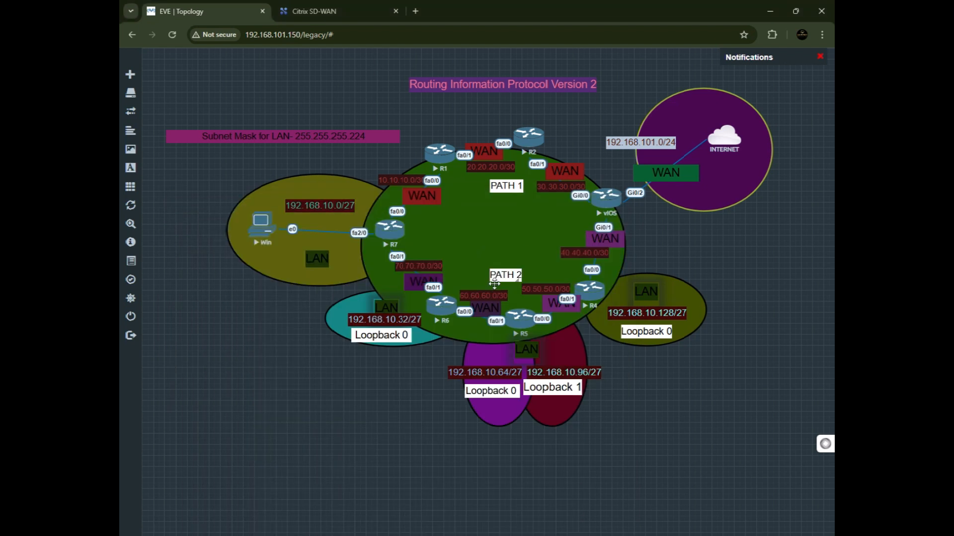
Start a continuous ping to 8.8.8.8 from the Win host's command prompt.
key("alt+Tab")
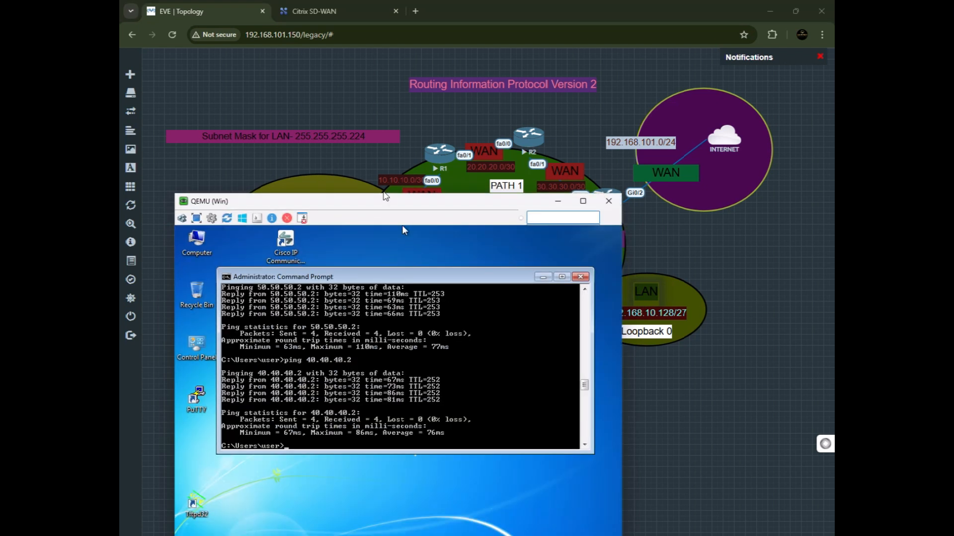
left_click_drag(401, 225, 464, 192)
type("ping 8.8.8.8")
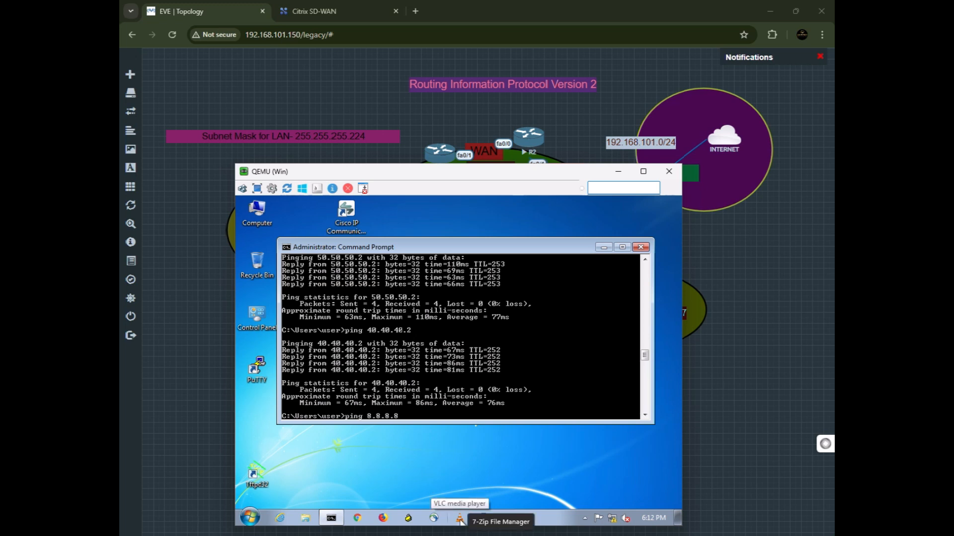
type(" -t")
key("Return")
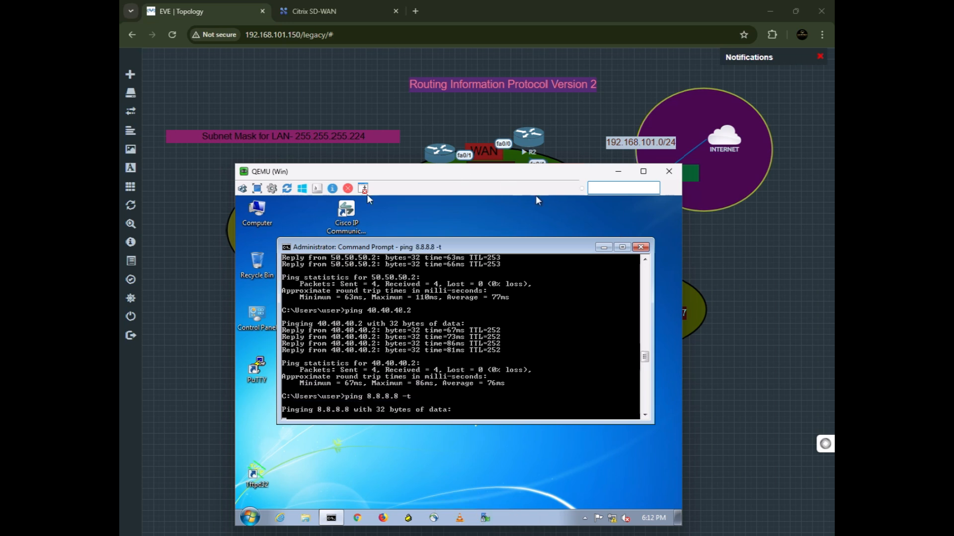
Move the Win host's console window to the left beside the topology.
left_click_drag(230, 246, 352, 247)
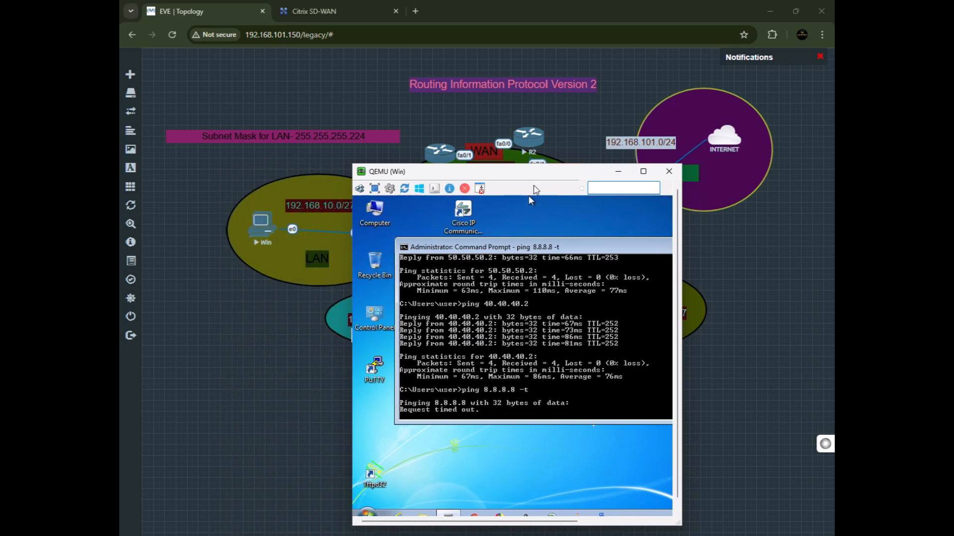
left_click_drag(529, 195, 301, 70)
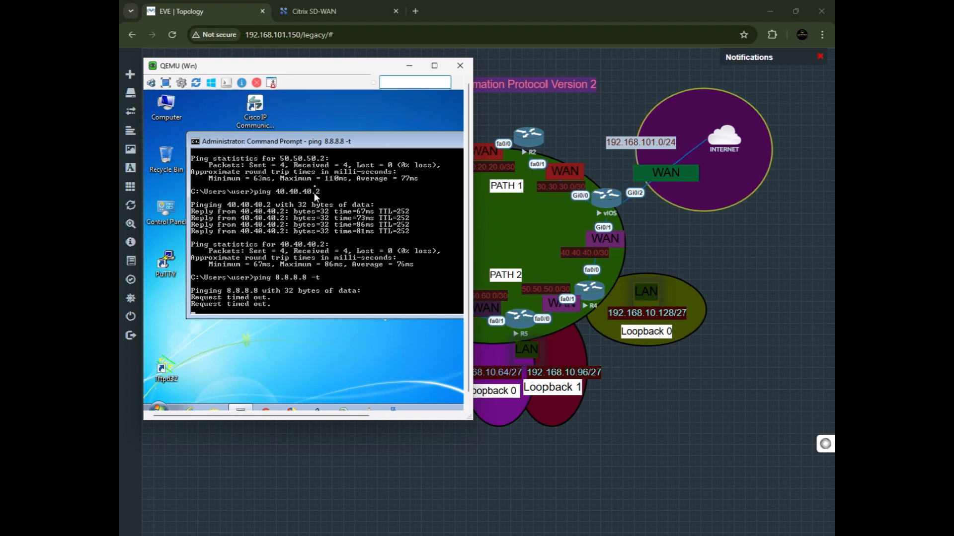
left_click_drag(308, 89, 513, 249)
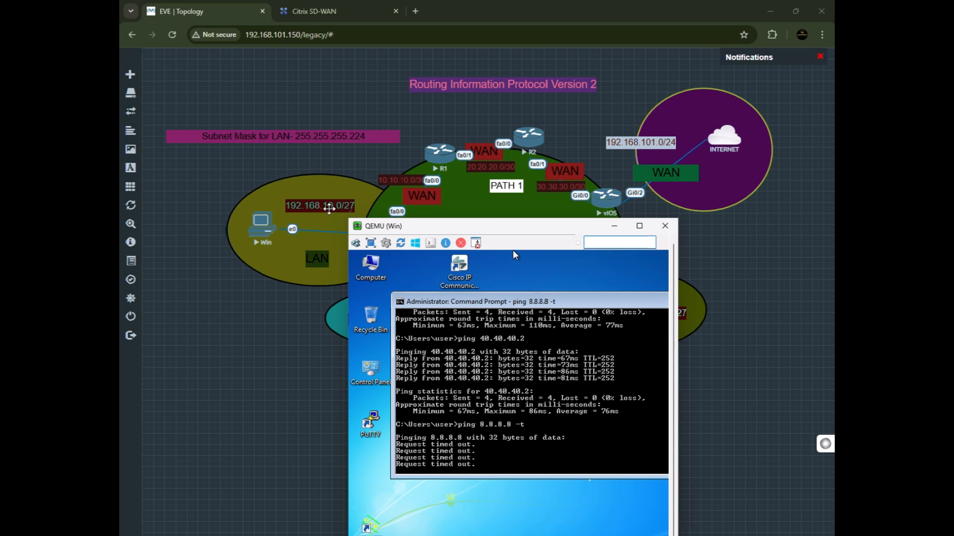
left_click_drag(430, 228, 225, 115)
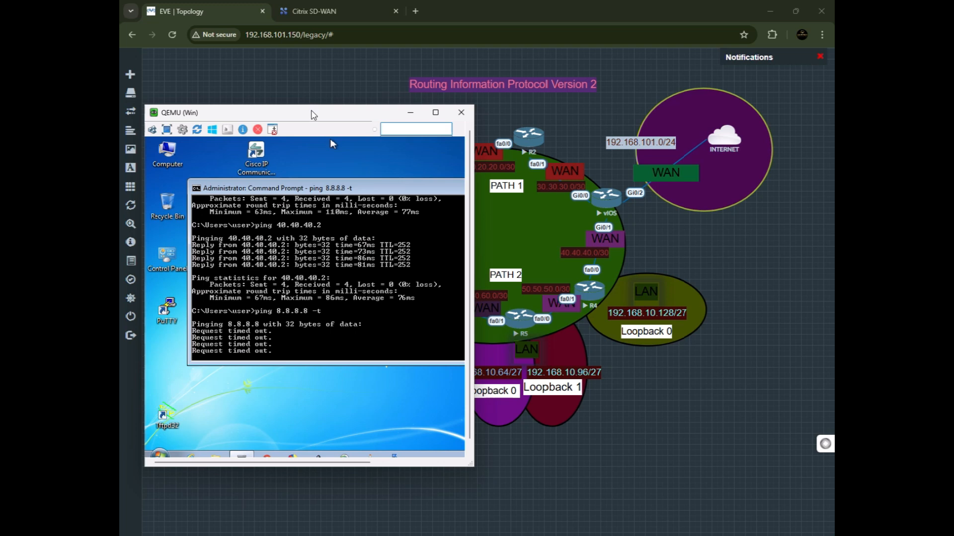
left_click_drag(313, 115, 300, 114)
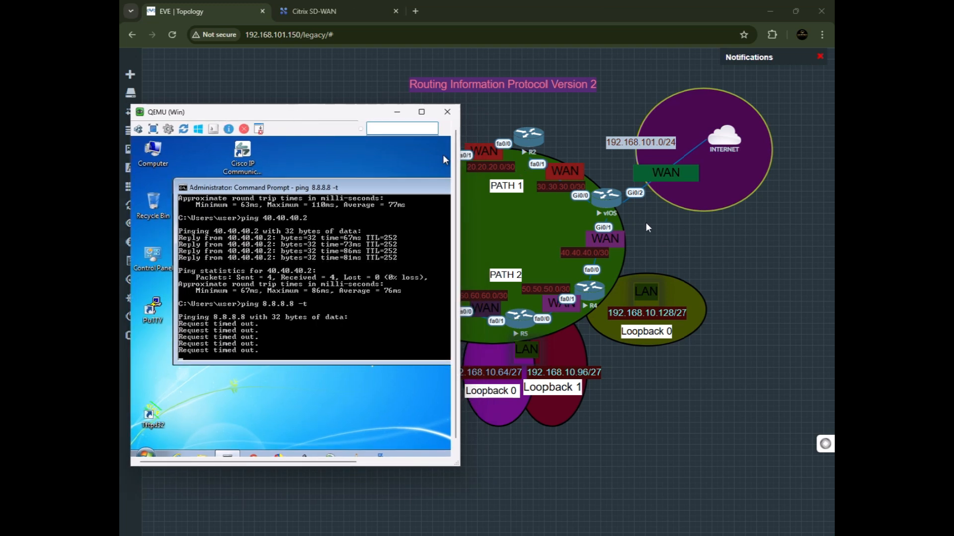
Open the vIOS router's console and ping 8.8.8.8 from RIP router configuration mode.
key("alt+Tab")
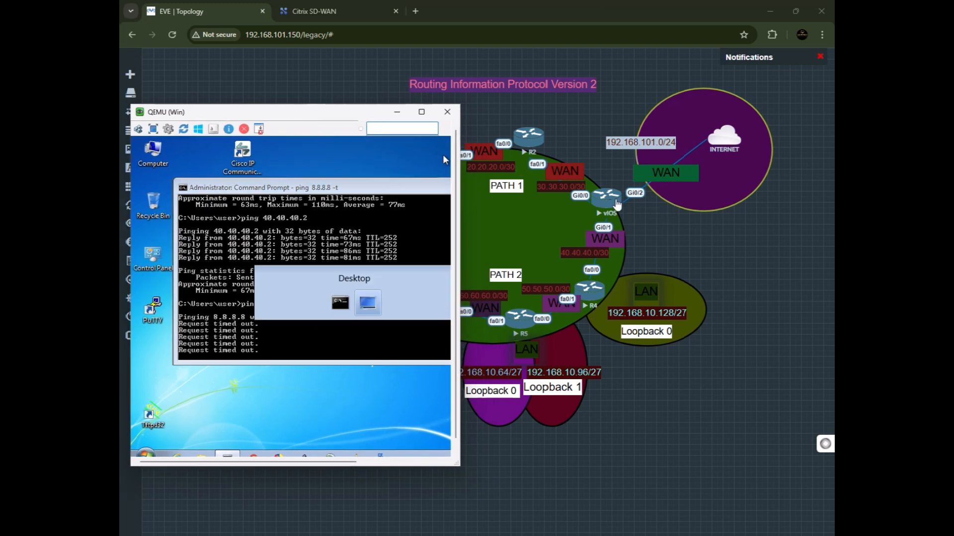
key("alt+Tab")
key("Tab")
key("Tab")
key("Tab")
key("Tab")
key("Tab")
key("Tab")
key("Tab")
key("shift+Tab")
left_click_drag(457, 288, 531, 272)
key("alt+Tab")
key("Tab")
key("Return")
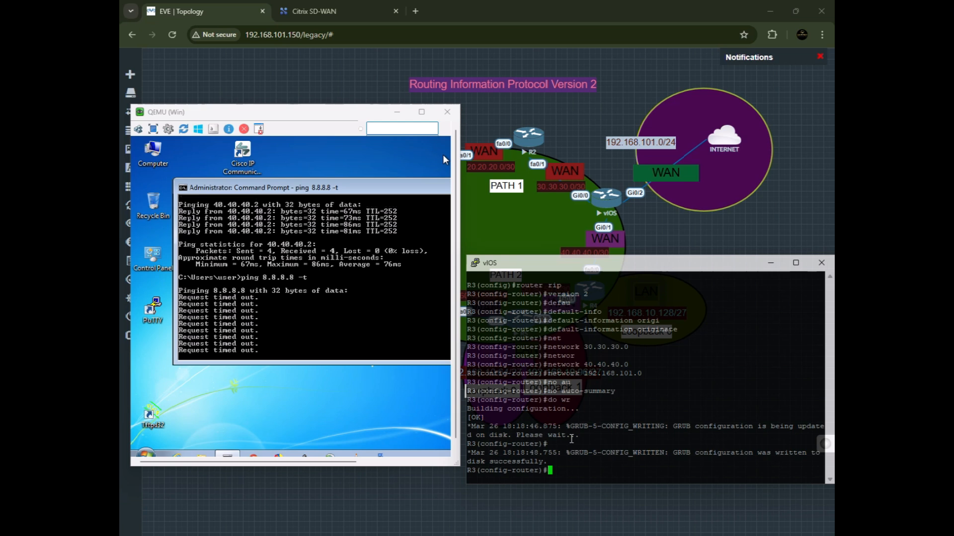
type("do ping 8.8.8.8")
key("Return")
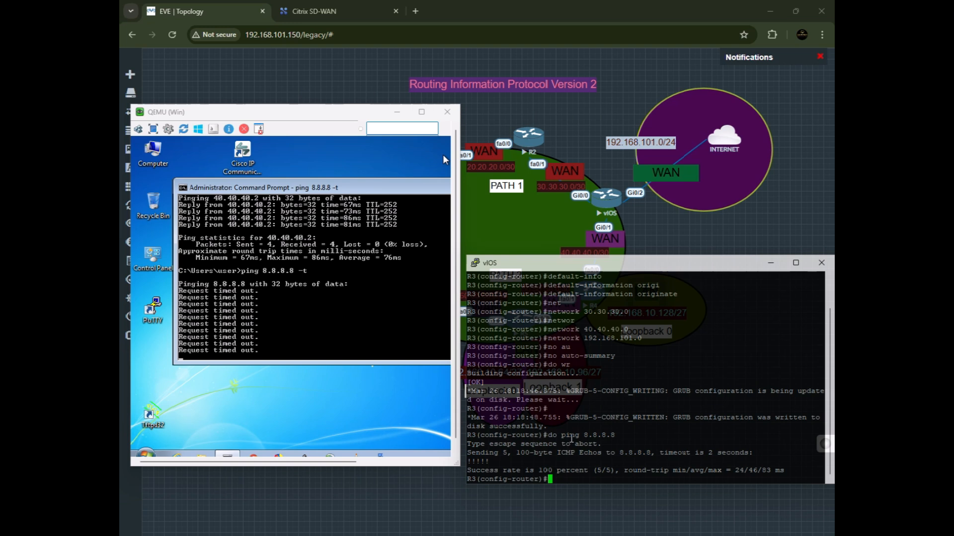
Exit RIP router configuration mode back to global configuration.
key("Up")
key("BackSpace")
key("BackSpace")
key("BackSpace")
key("BackSpace")
key("BackSpace")
key("BackSpace")
key("BackSpace")
key("BackSpace")
key("BackSpace")
key("BackSpace")
key("BackSpace")
key("BackSpace")
key("BackSpace")
key("BackSpace")
key("BackSpace")
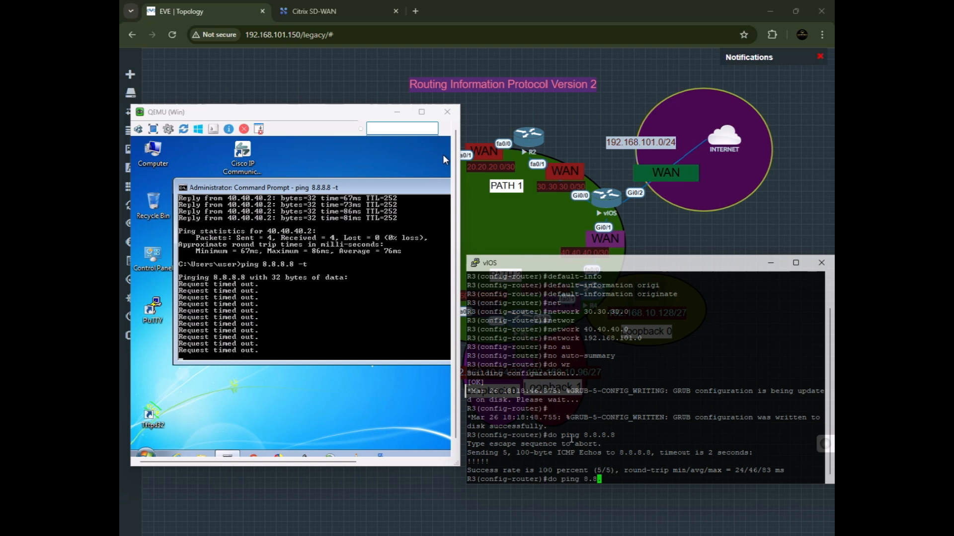
type("exit")
key("Return")
Ping 8.8.8.8 from the vIOS router using gig0/0 as the source interface.
type("do ping 8.8.8.8 sour")
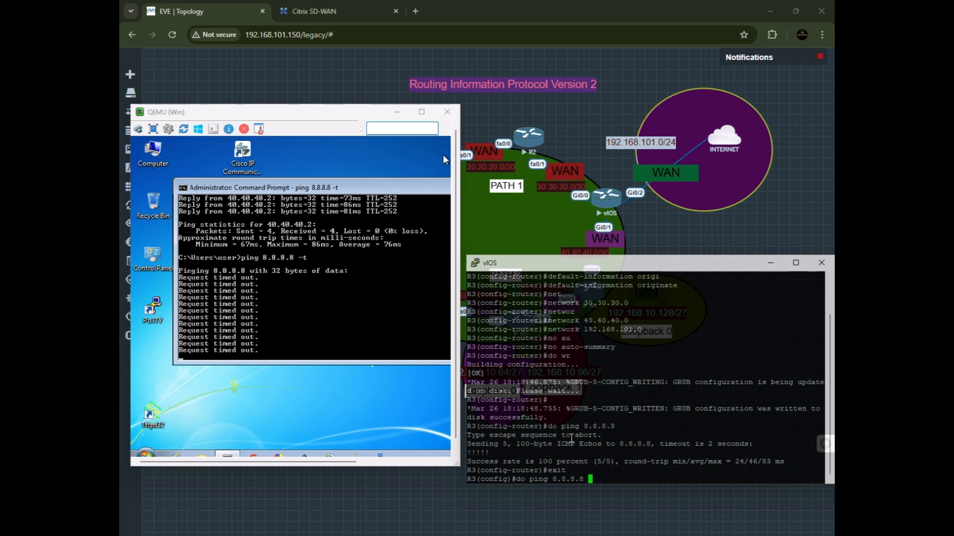
key("Tab")
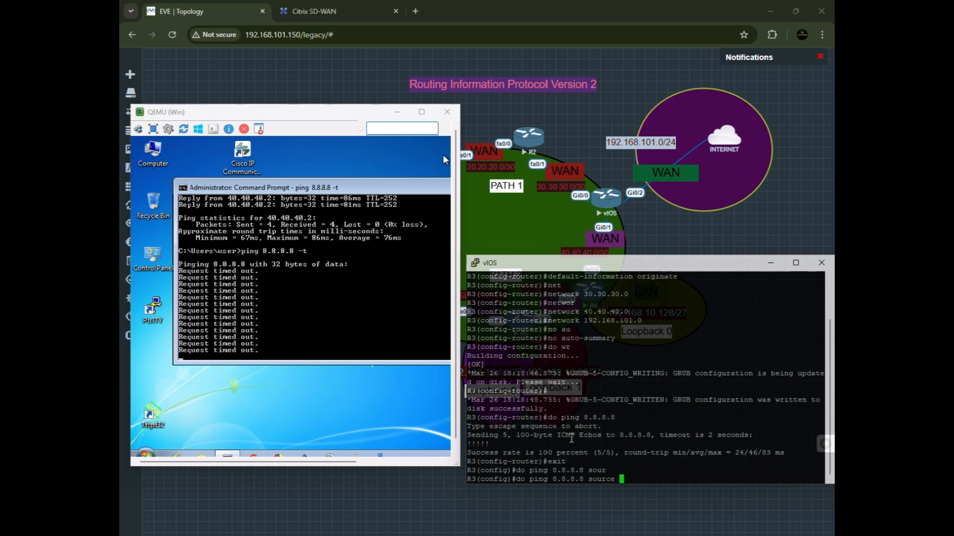
type("gig0/0")
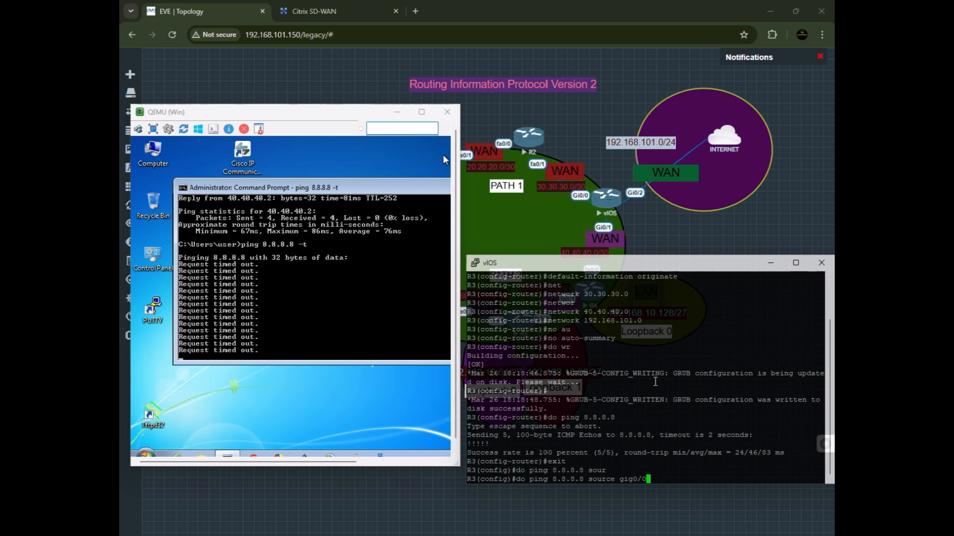
key("Return")
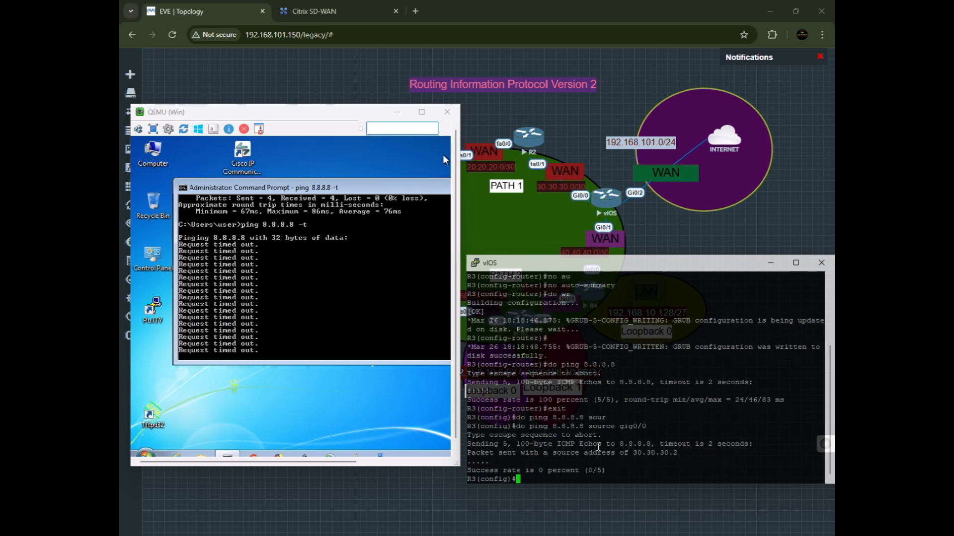
Repeat the 8.8.8.8 ping with gig0/1 as the source interface.
key("Up")
key("BackSpace")
type("1")
key("Return")
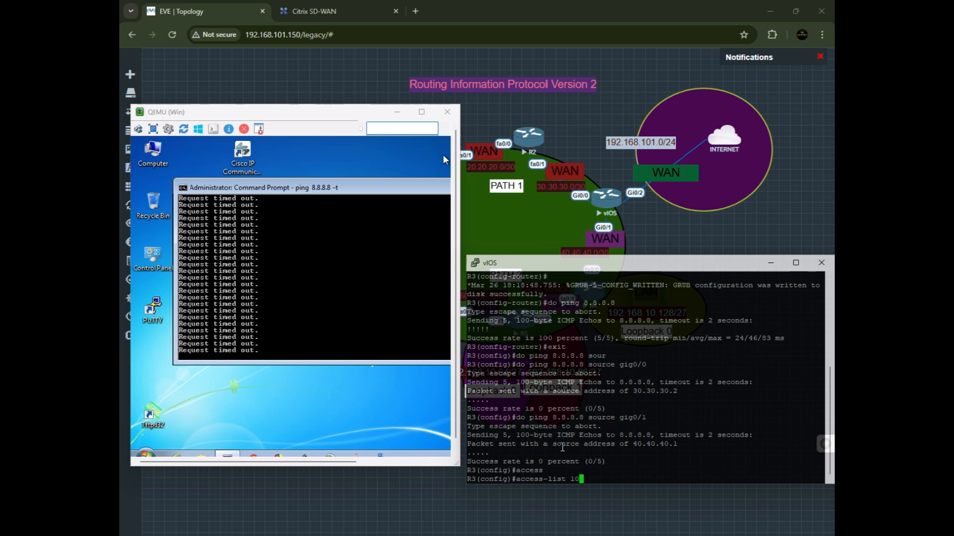
List the available access-list number ranges and inspect the help output.
key("BackSpace")
key("BackSpace")
type("?")
key("Return")
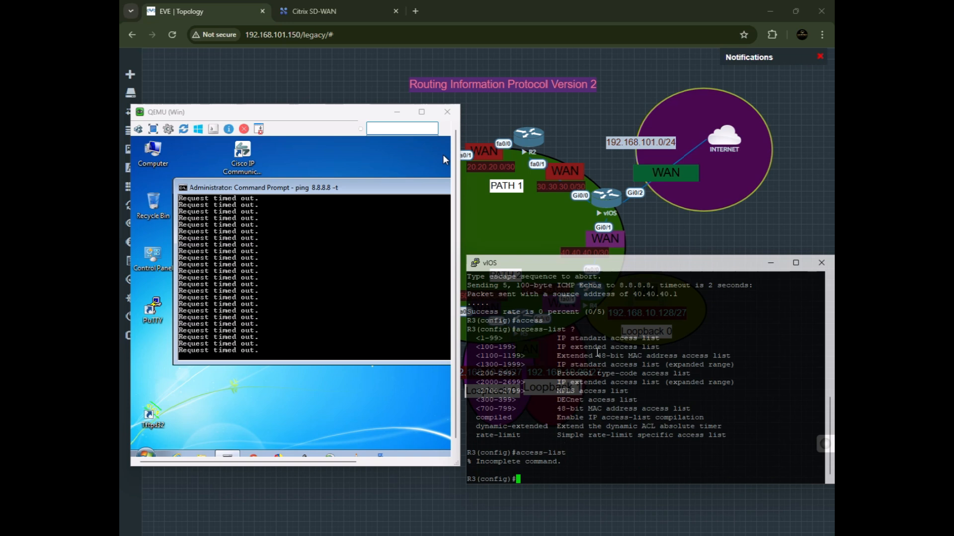
left_click_drag(507, 342, 529, 347)
double_click(589, 331)
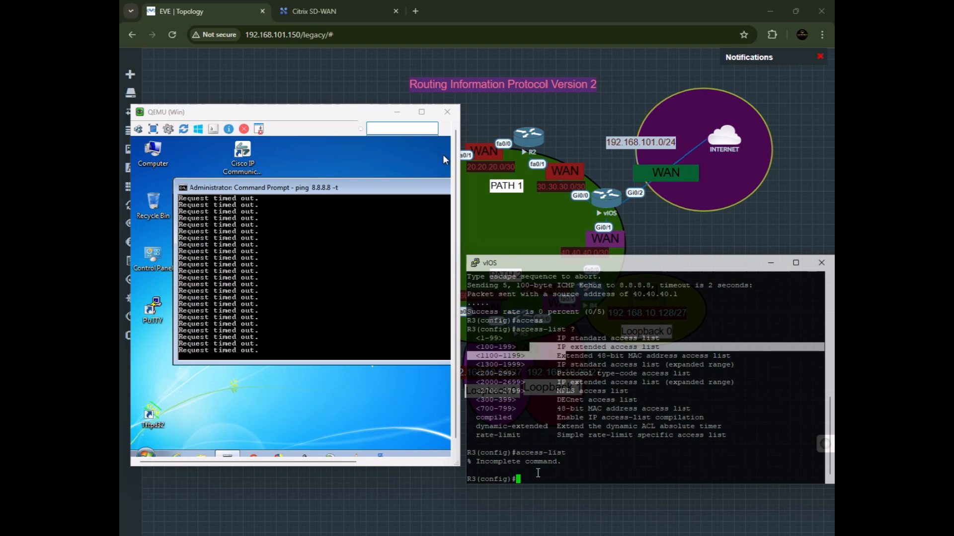
double_click(543, 480)
left_click(537, 482)
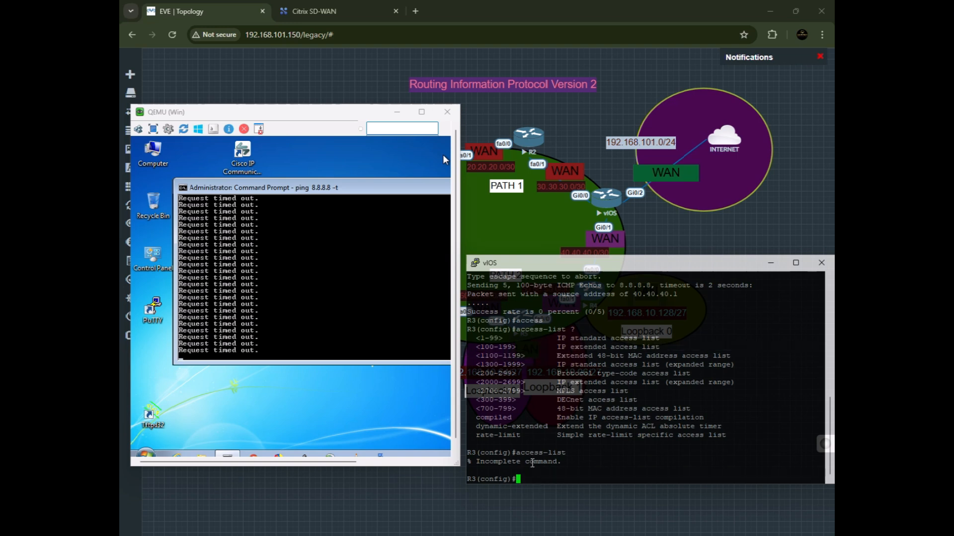
Create standard access list 10 permitting any source.
type("acce")
key("Tab")
type("10")
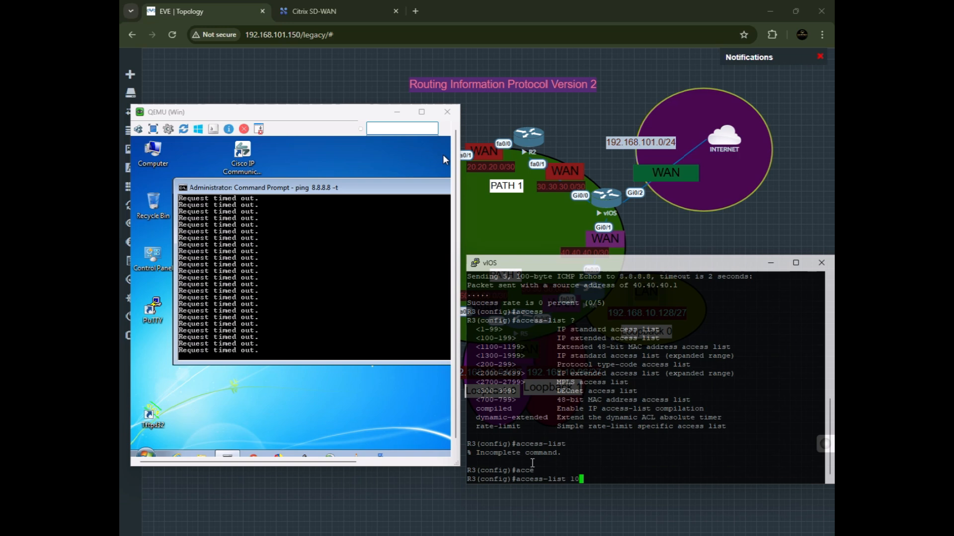
type(" sou")
key("Tab")
key("BackSpace")
key("BackSpace")
key("BackSpace")
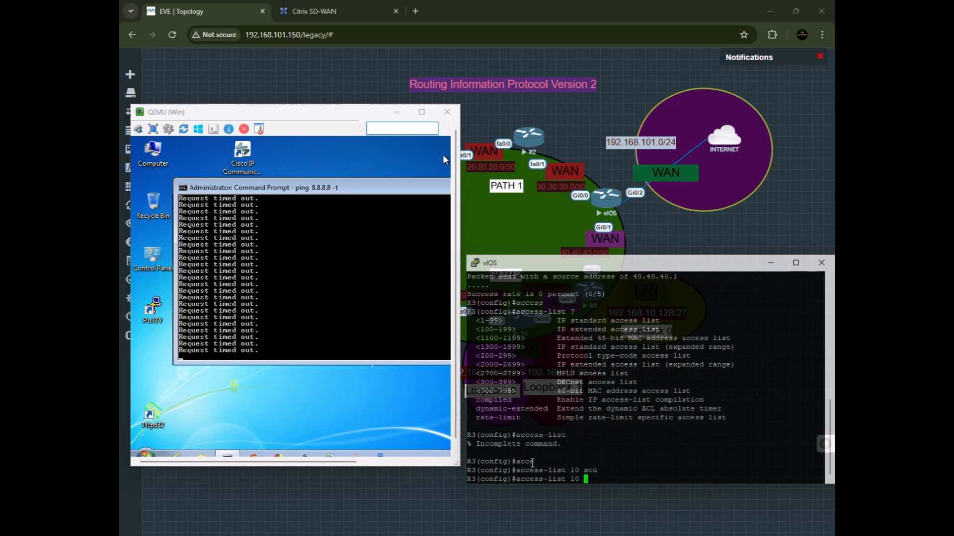
type("per")
type("mi")
type("t any")
key("Return")
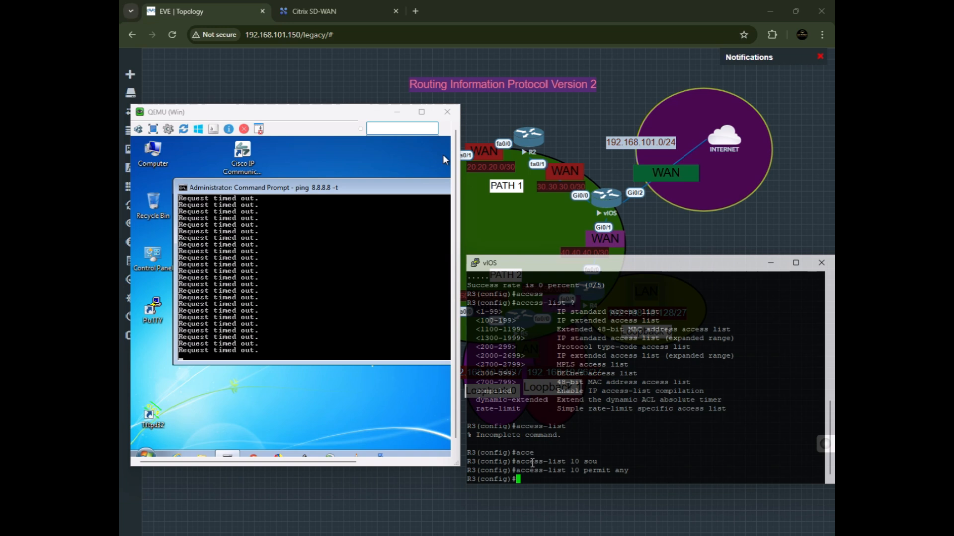
Save the running configuration with do wr.
type("do wr")
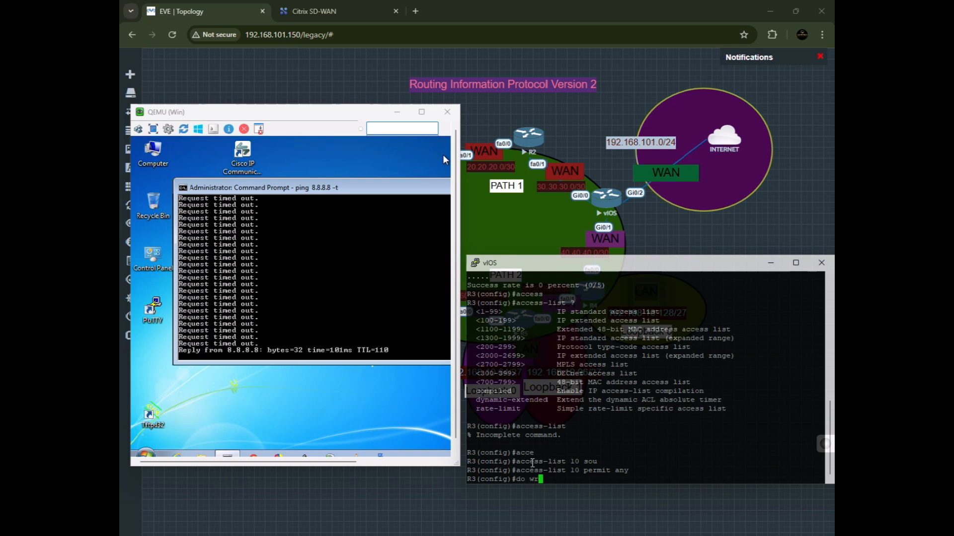
key("Return")
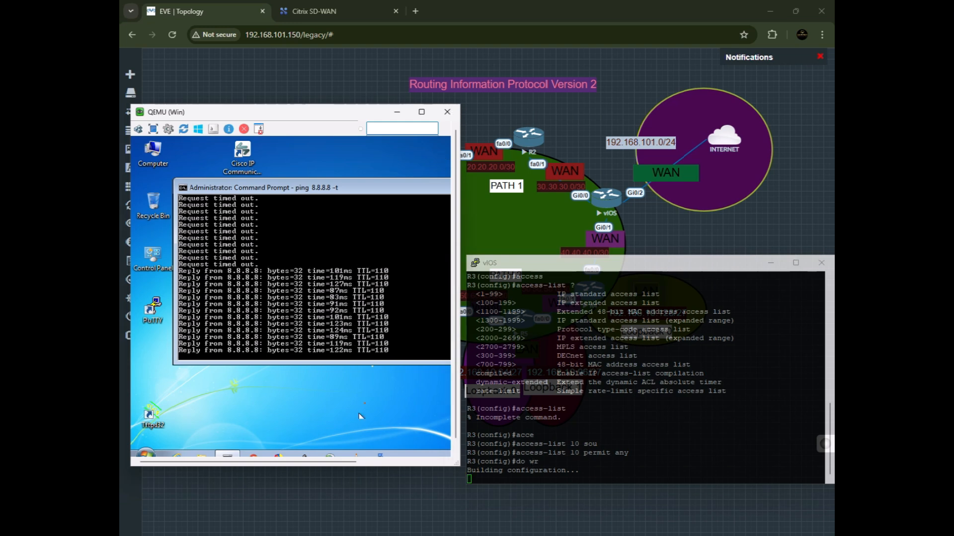
left_click_drag(632, 446, 540, 447)
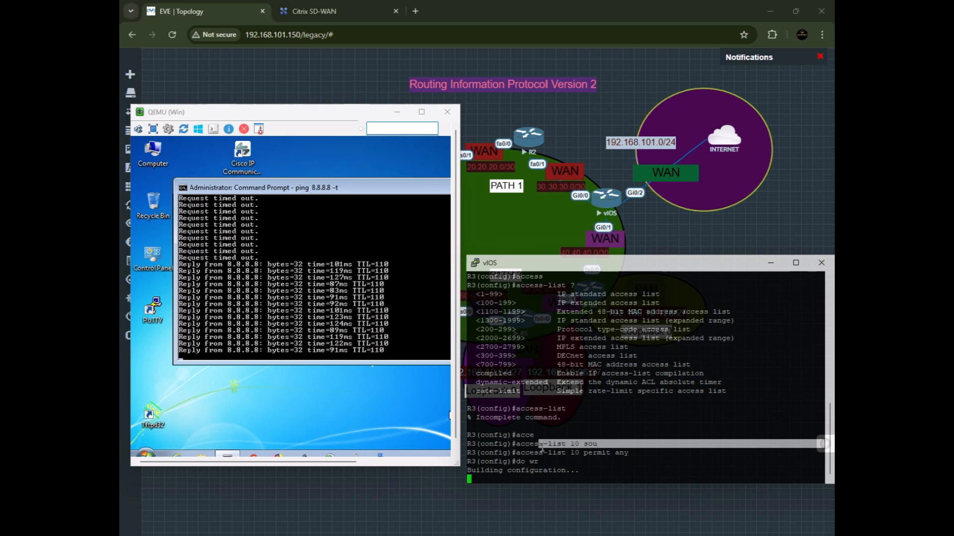
left_click(571, 482)
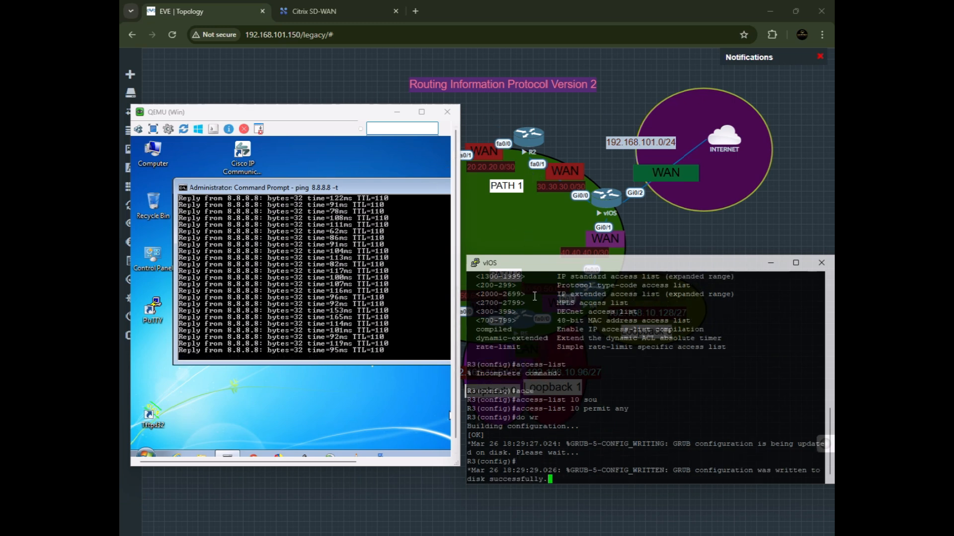
key("Return")
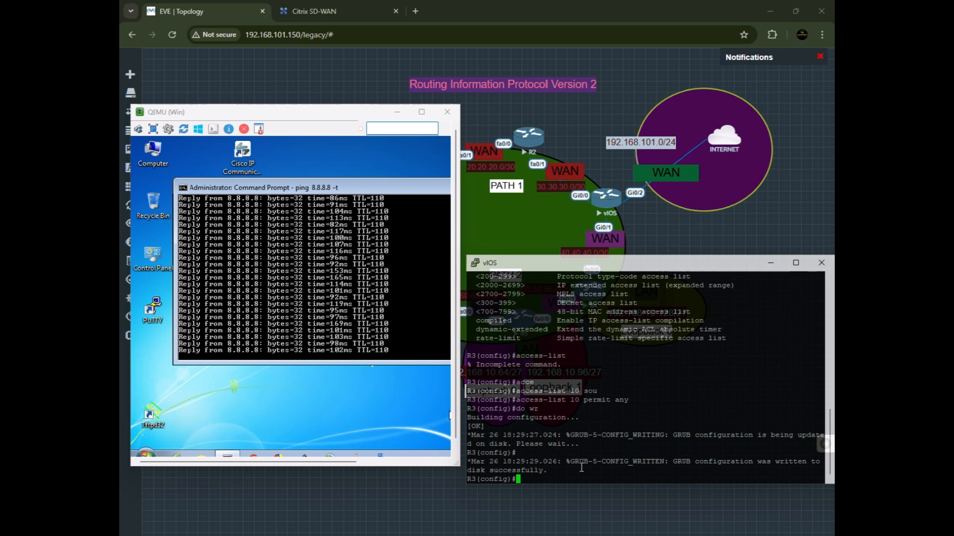
Remove access list 10 permit any from the configuration.
key("Up")
key("Up")
key("Left")
key("Left")
key("Left")
key("Left")
key("Left")
key("Left")
key("Left")
key("Left")
key("Left")
key("Left")
key("Left")
key("Left")
key("Left")
key("Left")
key("Left")
key("Left")
key("Left")
key("Left")
key("Left")
key("Left")
type("no")
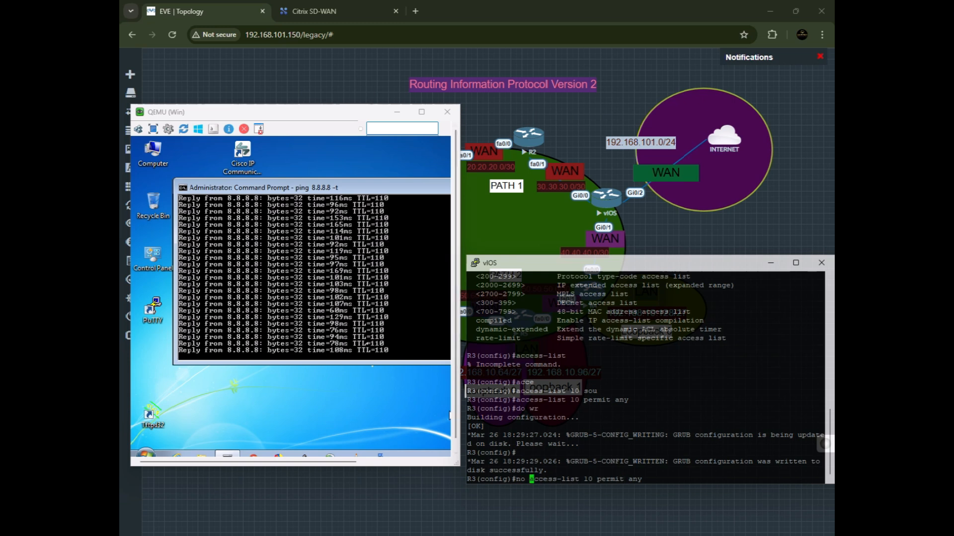
key("Return")
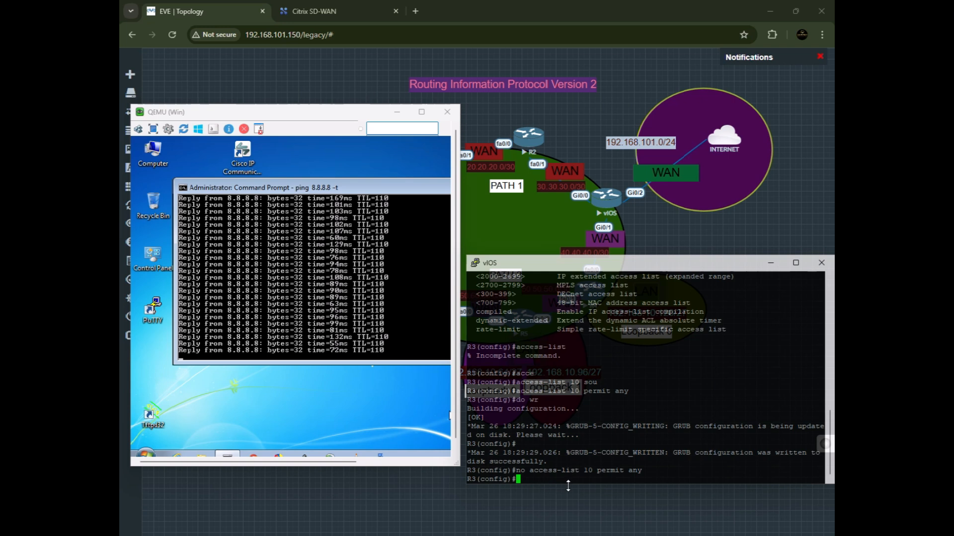
key("Up")
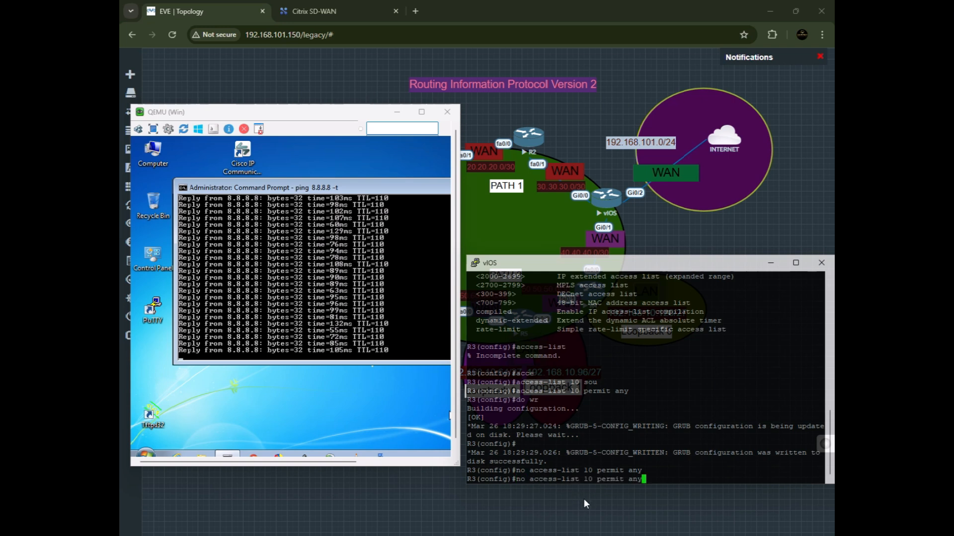
Remove access list 10 entirely from R3's configuration.
key("BackSpace")
key("BackSpace")
key("BackSpace")
key("BackSpace")
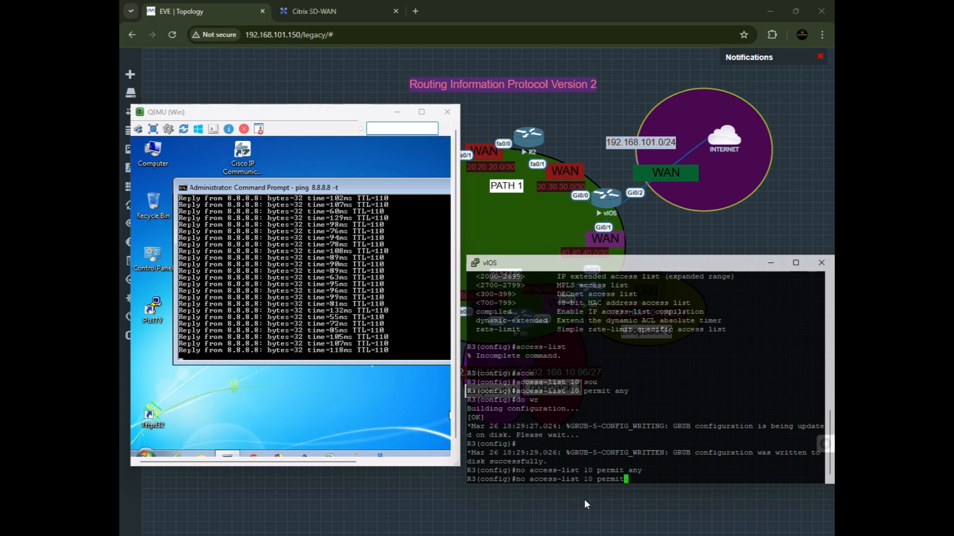
key("BackSpace")
key("BackSpace")
key("BackSpace")
key("BackSpace")
key("BackSpace")
key("Return")
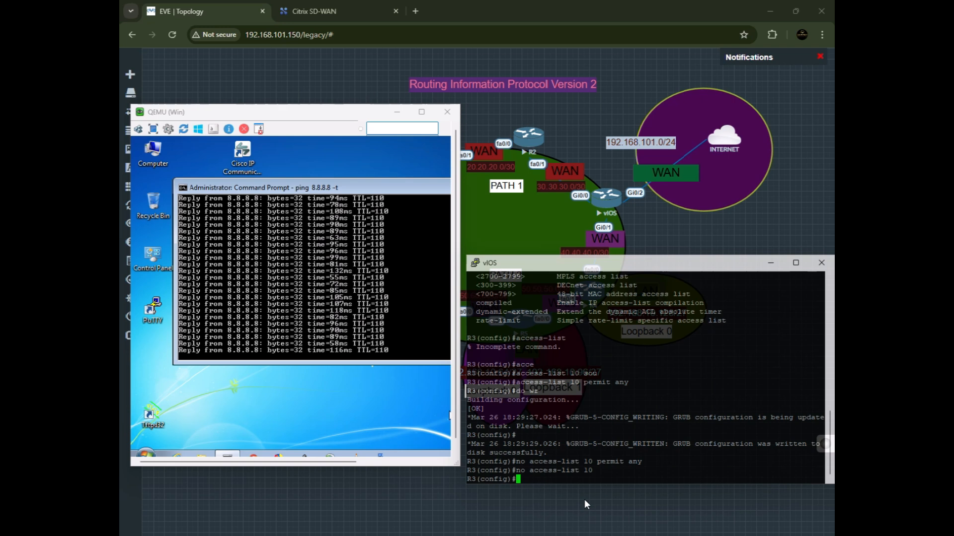
Display R3's running configuration.
type("do sh run")
key("Return")
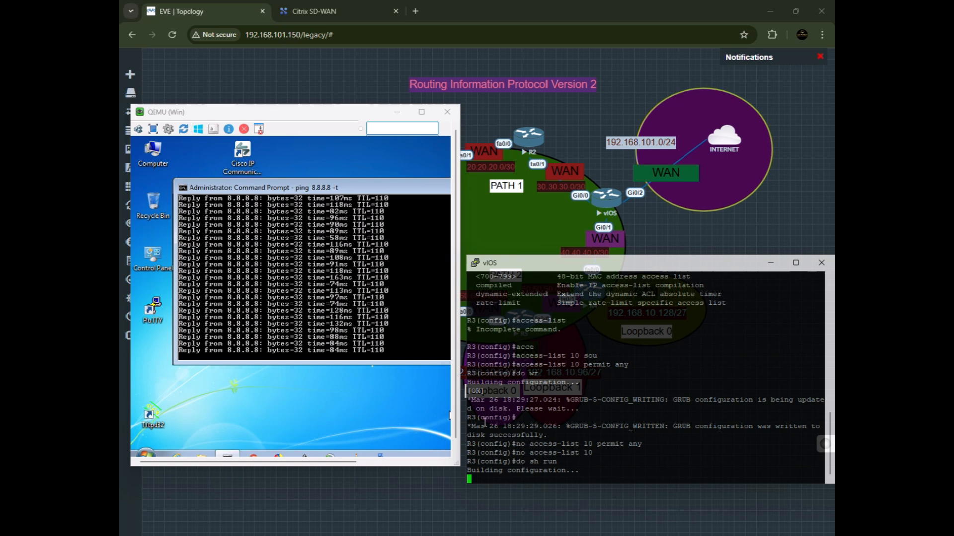
Open a browser on the Windows host and search for facebook.
left_click(301, 446)
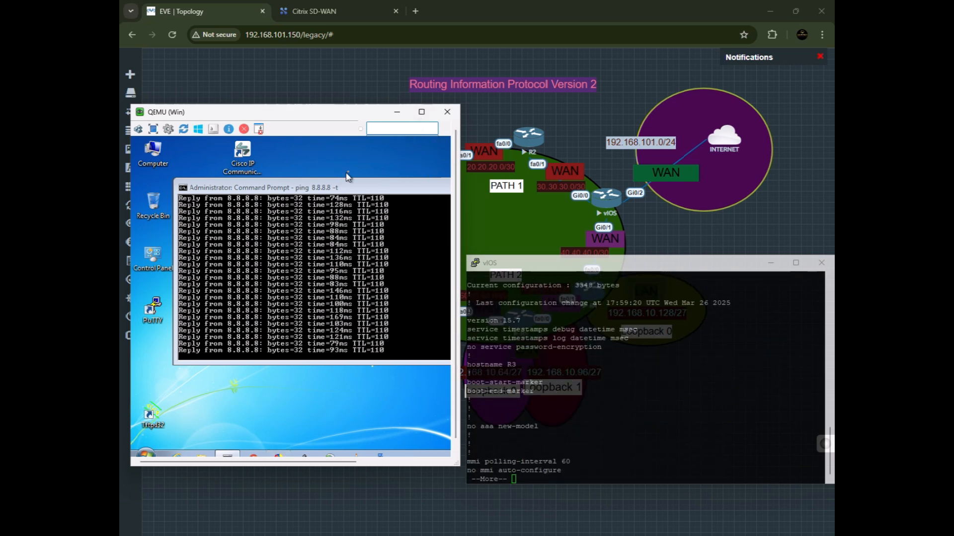
left_click(421, 113)
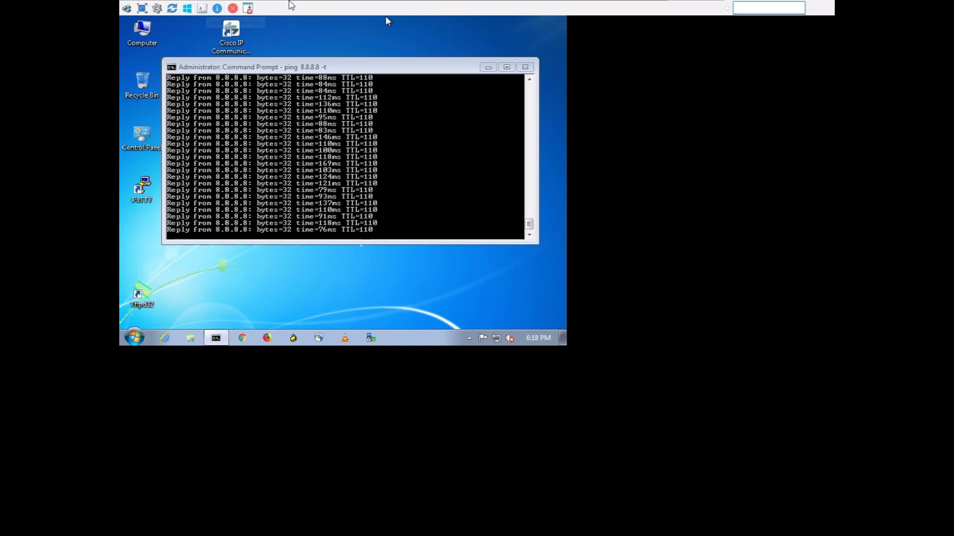
left_click(307, 6)
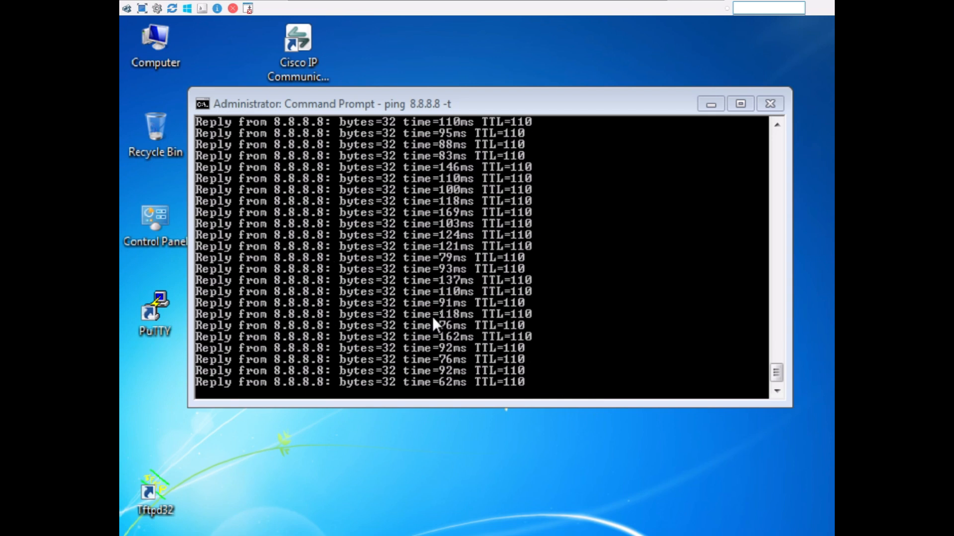
left_click(605, 236)
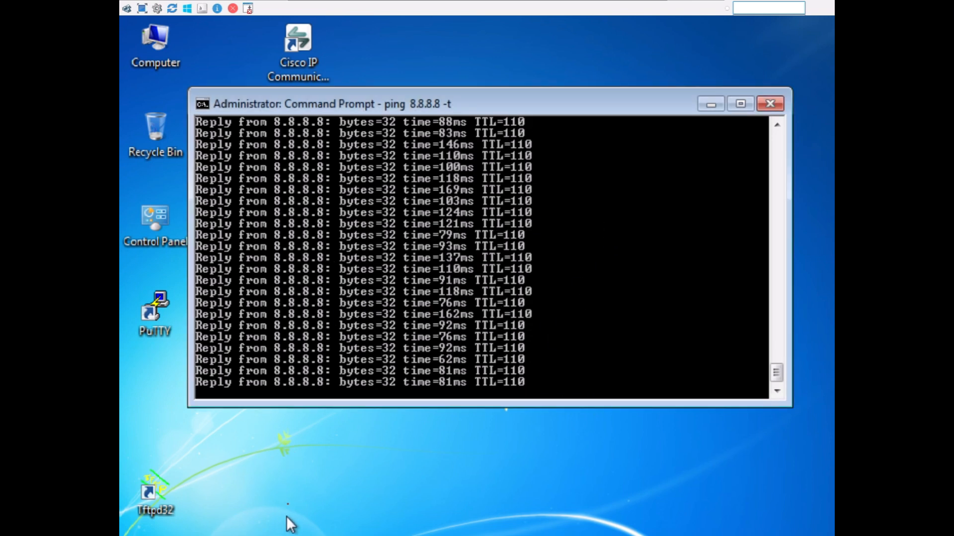
mouse_move(250, 535)
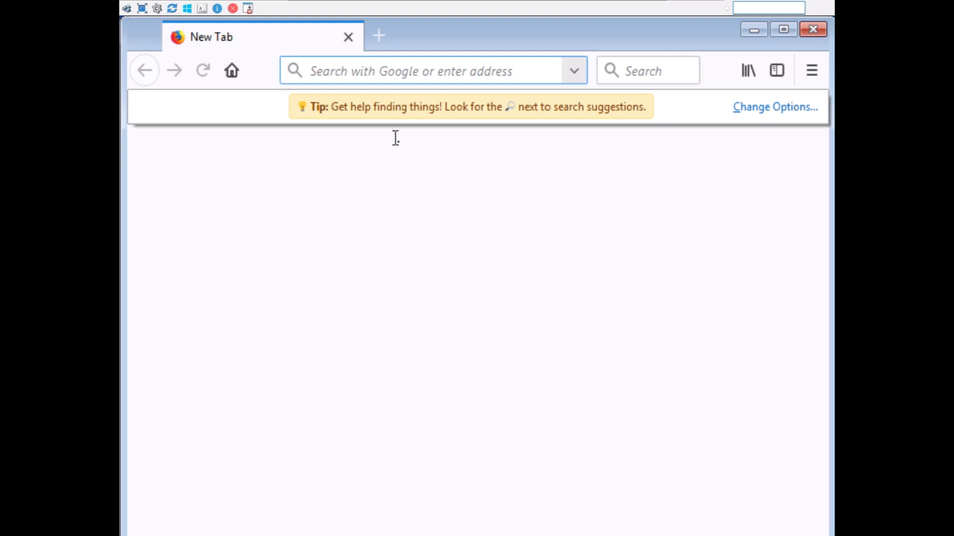
type("face")
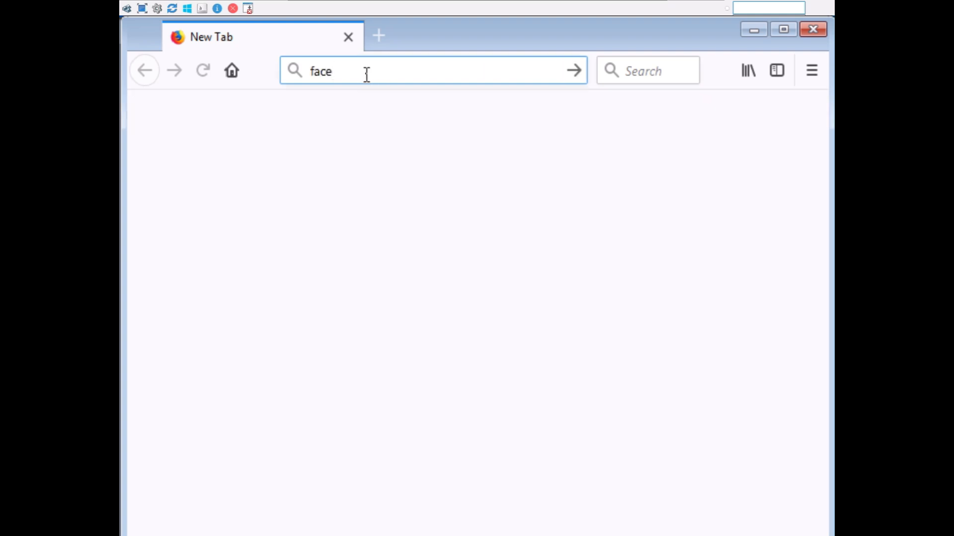
type("book")
key("Return")
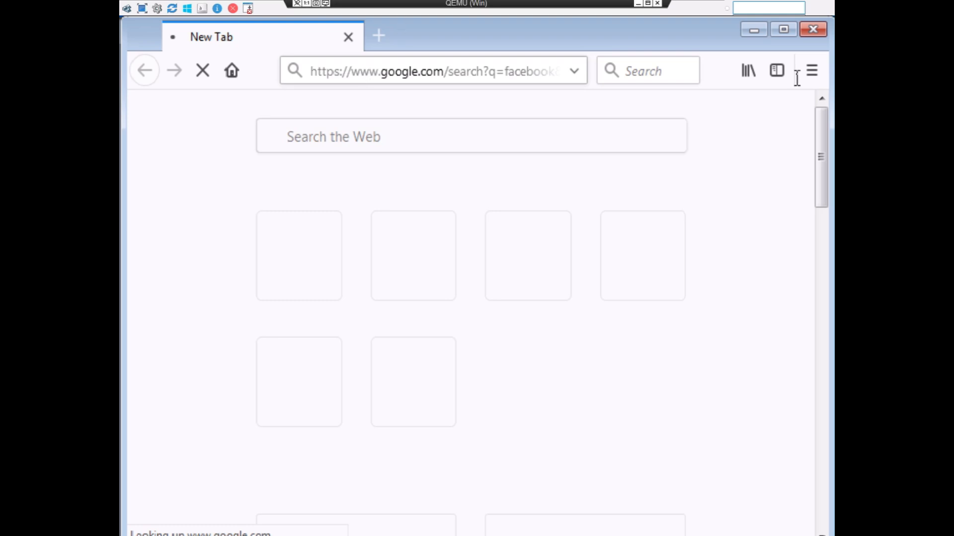
left_click(306, 6)
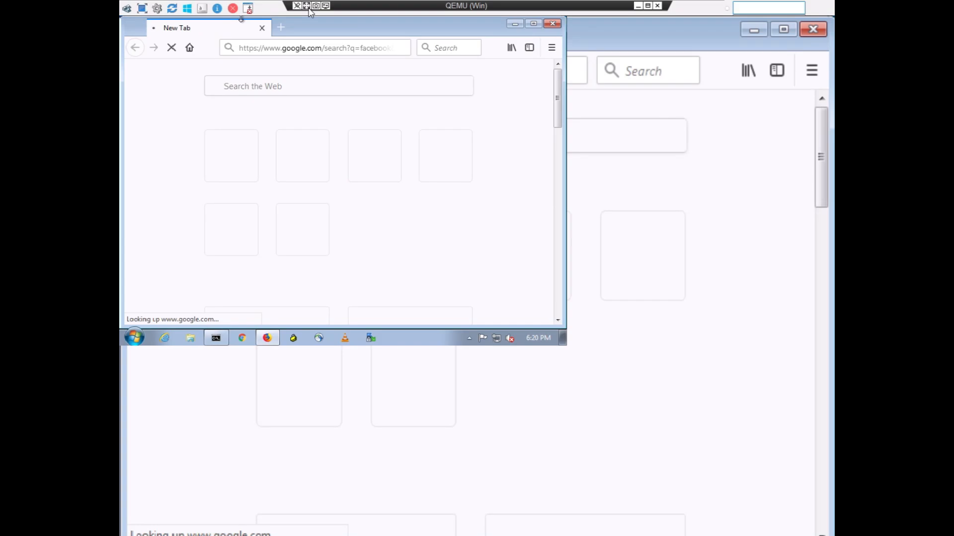
double_click(333, 32)
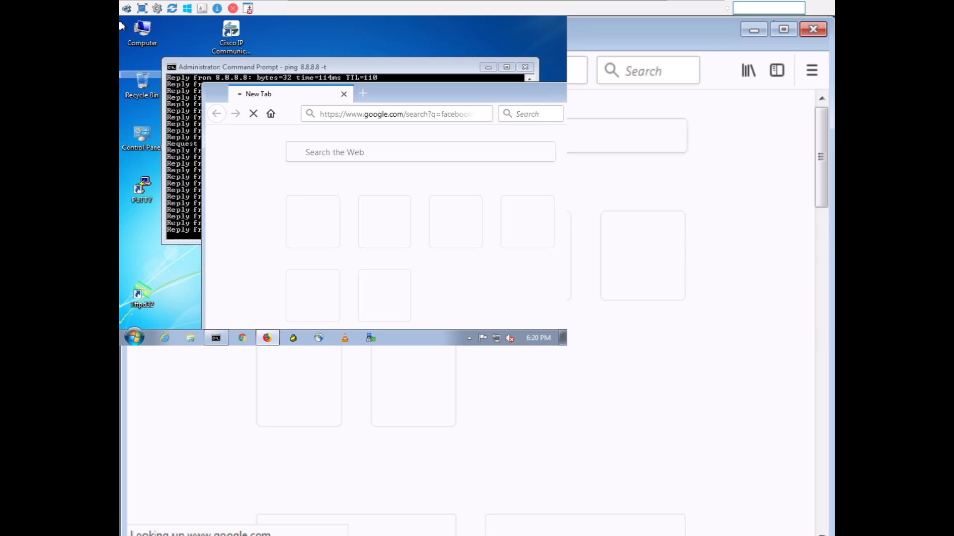
mouse_move(352, 5)
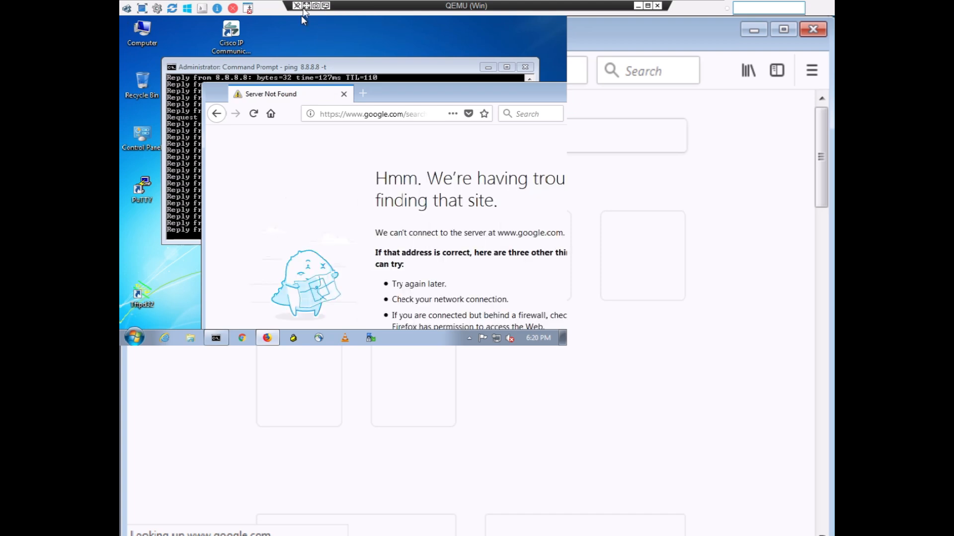
left_click(305, 7)
left_click(305, 7)
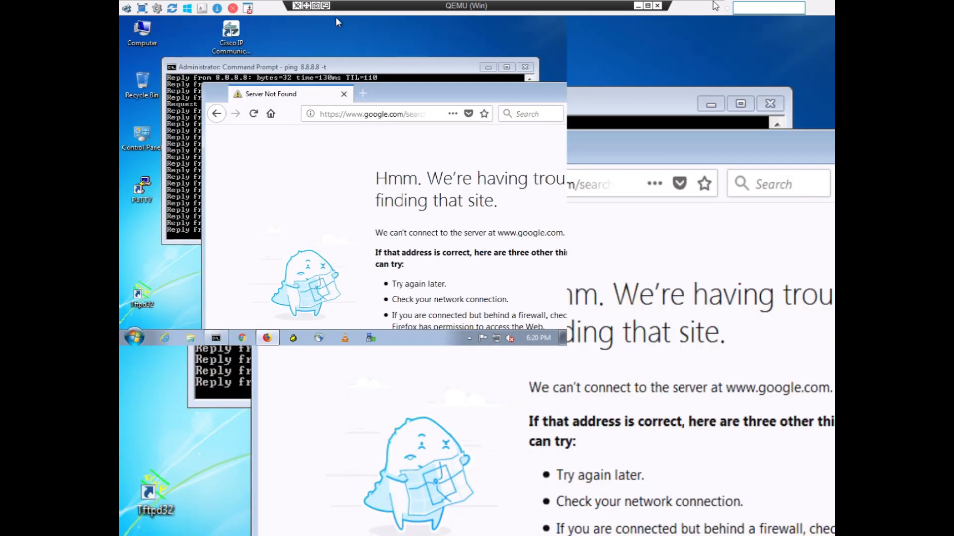
left_click(648, 6)
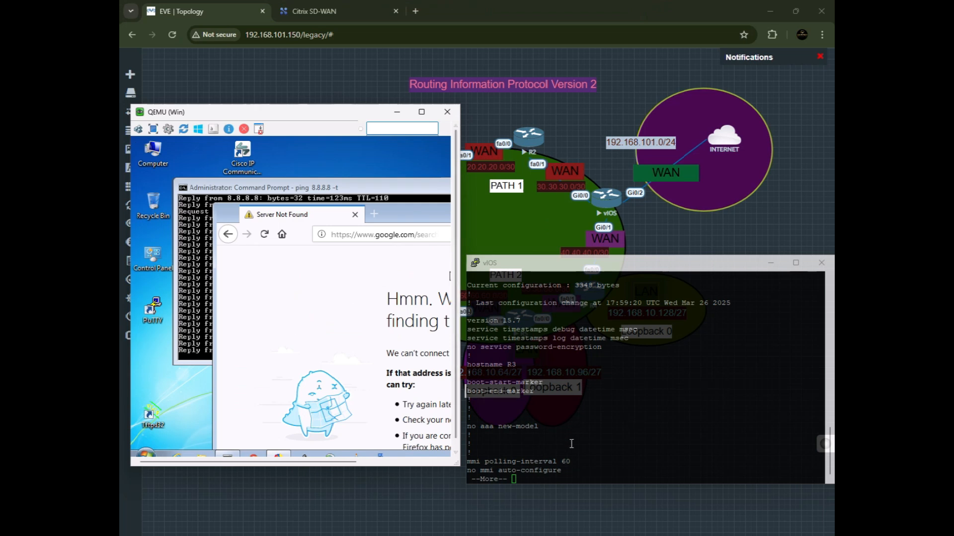
Page through R3's running configuration to the end.
key("Return")
key("Return")
key("Return")
key("Return")
key("Return")
key("Return")
key("Return")
key("Return")
key("Return")
key("Return")
key("Return")
key("Return")
key("Return")
key("Return")
key("Return")
key("Return")
key("Return")
key("Return")
key("Return")
key("Return")
key("Return")
key("Return")
key("Return")
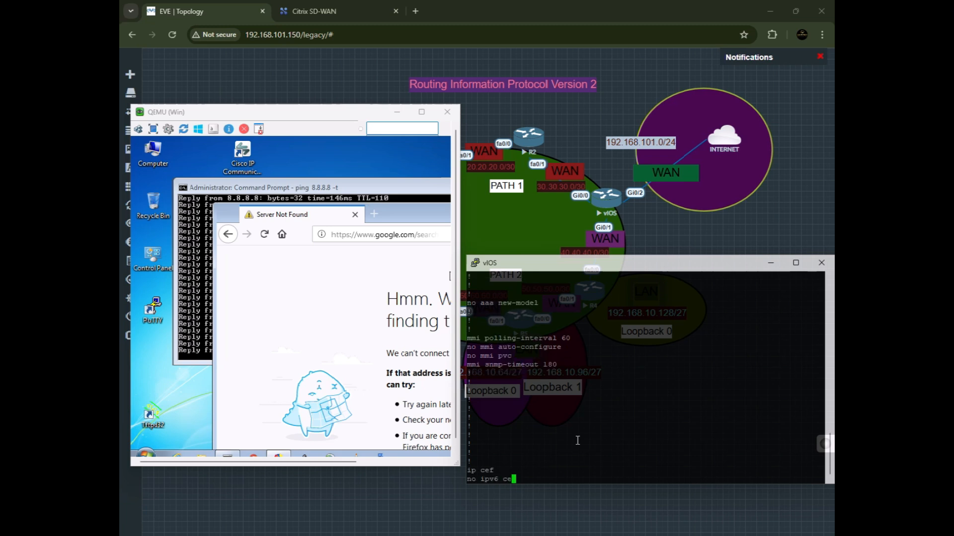
key("Return")
key("Return")
key("Return")
key("Return")
key("Return")
key("Return")
key("Return")
key("Return")
key("Return")
key("Return")
key("Return")
key("Return")
key("Return")
key("Return")
key("Return")
key("Return")
key("Return")
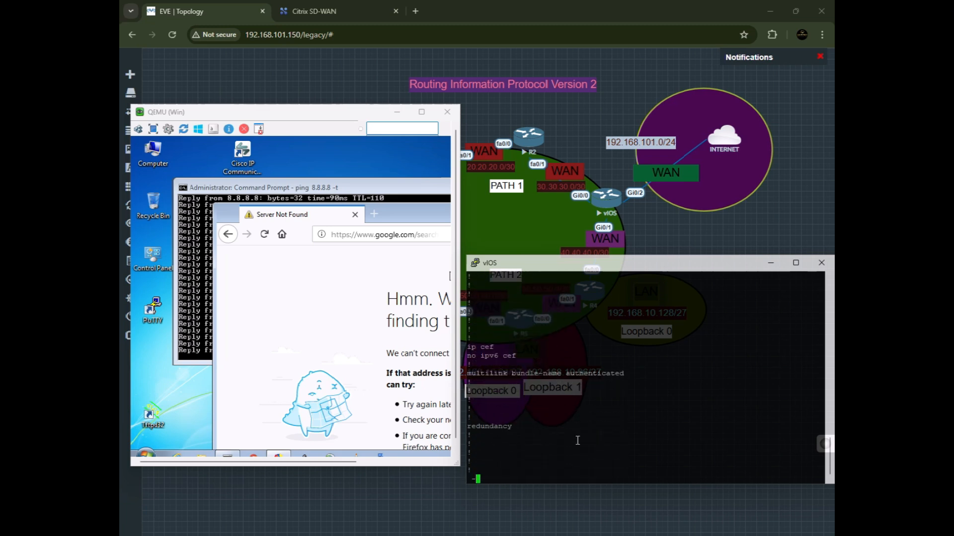
key("Return")
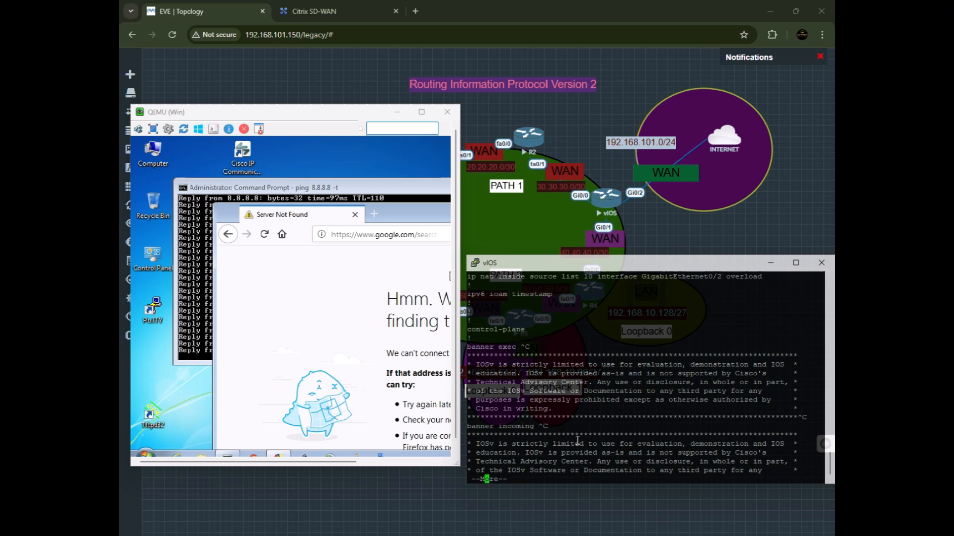
key("space")
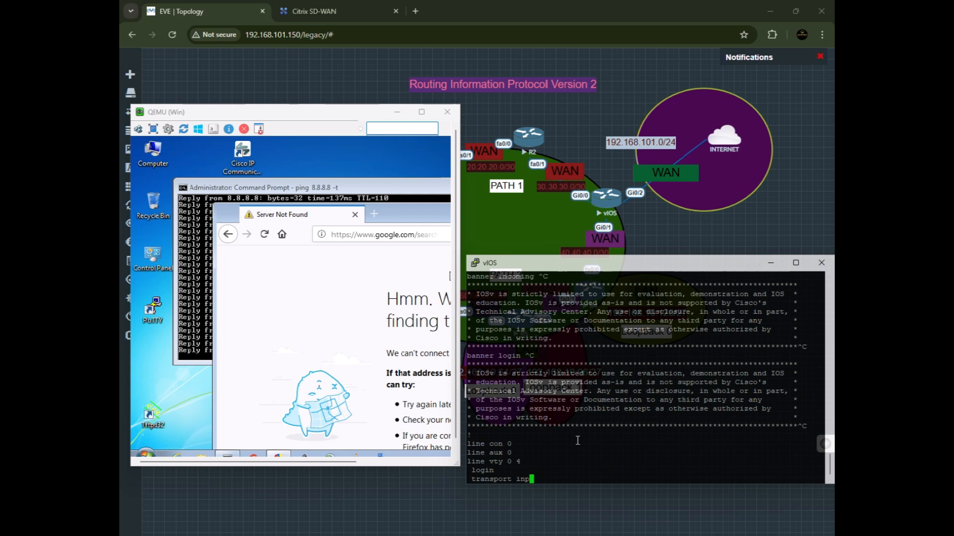
key("Return")
key("Return")
key("Return")
key("Return")
key("Return")
key("Return")
key("Return")
key("Return")
key("Return")
key("Return")
key("Return")
key("Return")
key("Return")
key("Return")
key("Return")
key("Return")
key("Return")
key("Return")
key("Return")
key("Return")
key("Return")
key("Return")
key("Return")
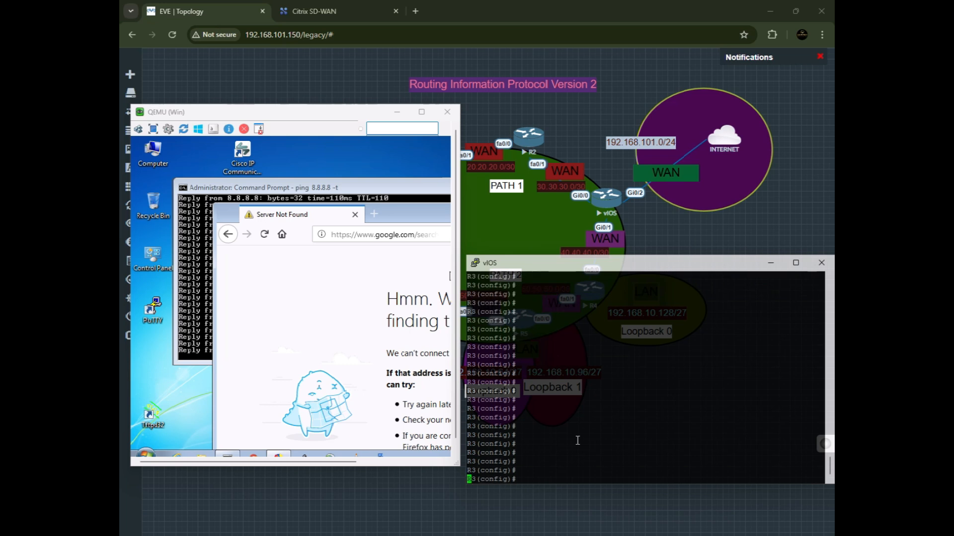
Re-create access list 10 permitting any source on R3 and save the configuration with do wr.
type("no access-list 10 permit any")
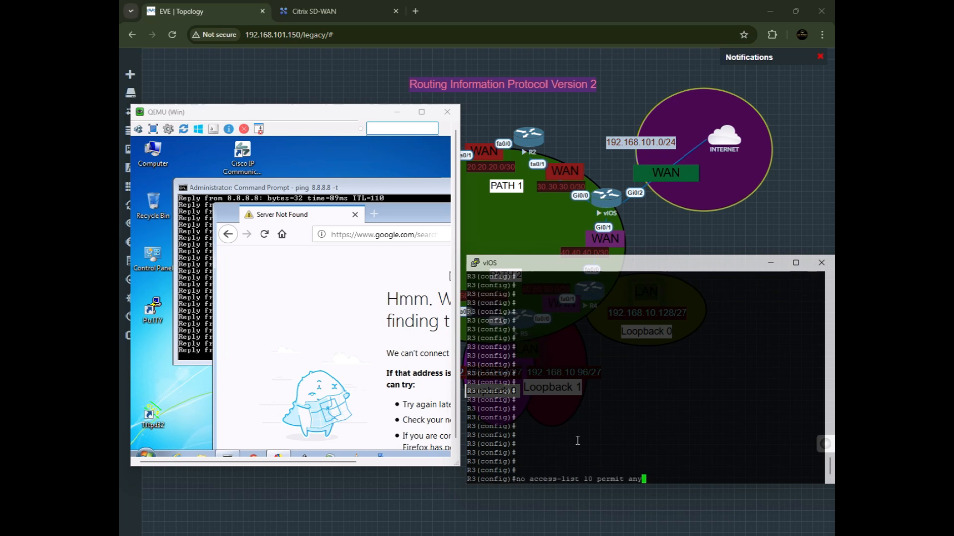
key("Up")
key("Return")
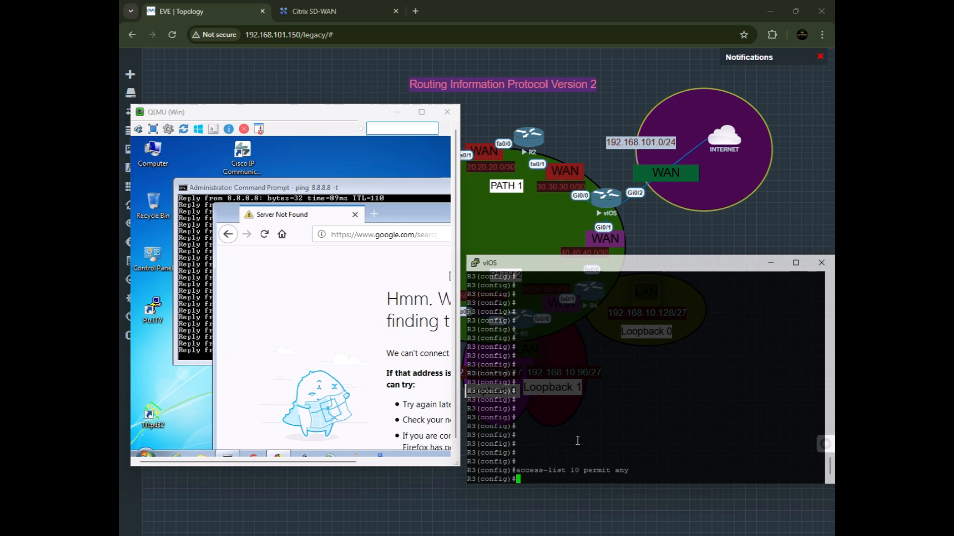
type("do wr")
key("Return")
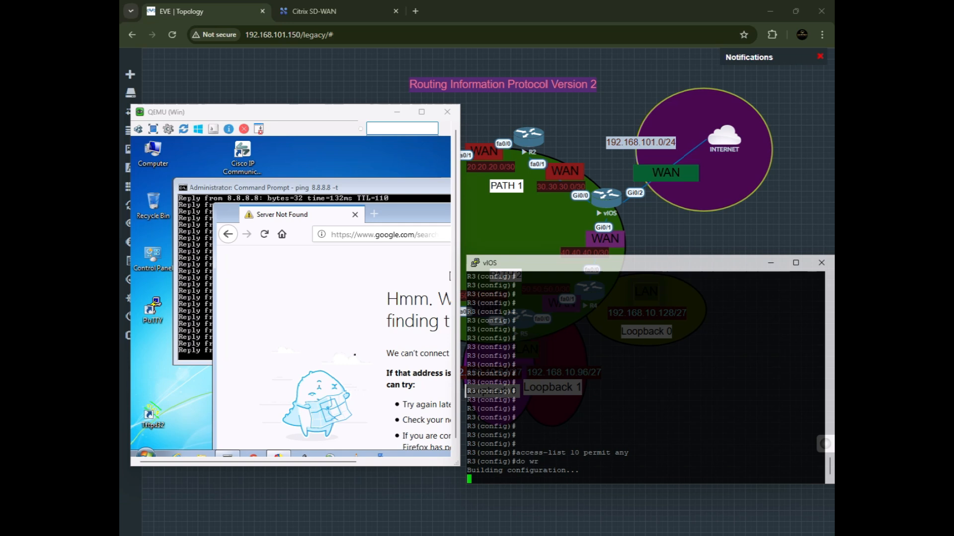
Reload the facebook search in the host's browser and open the Facebook result and another website to test browsing.
left_click(265, 234)
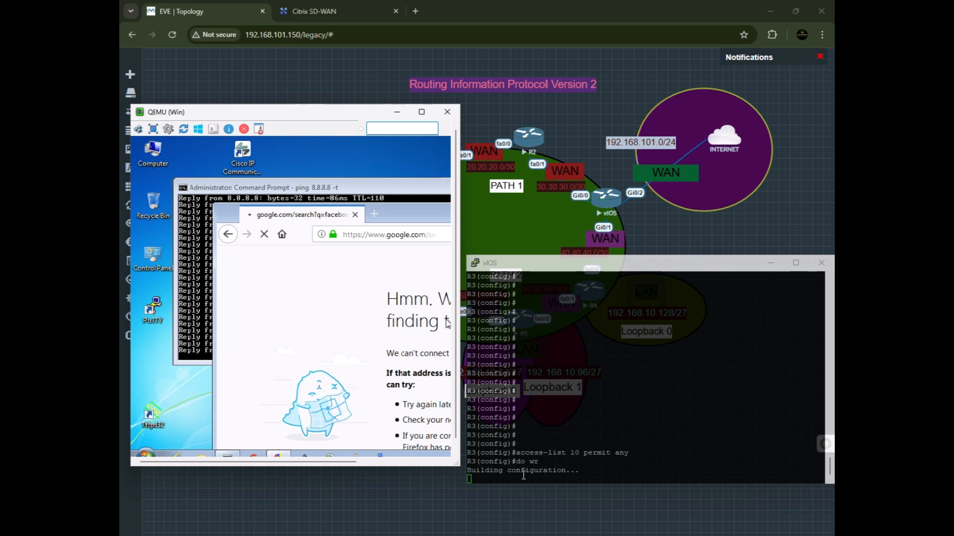
left_click_drag(517, 453, 556, 463)
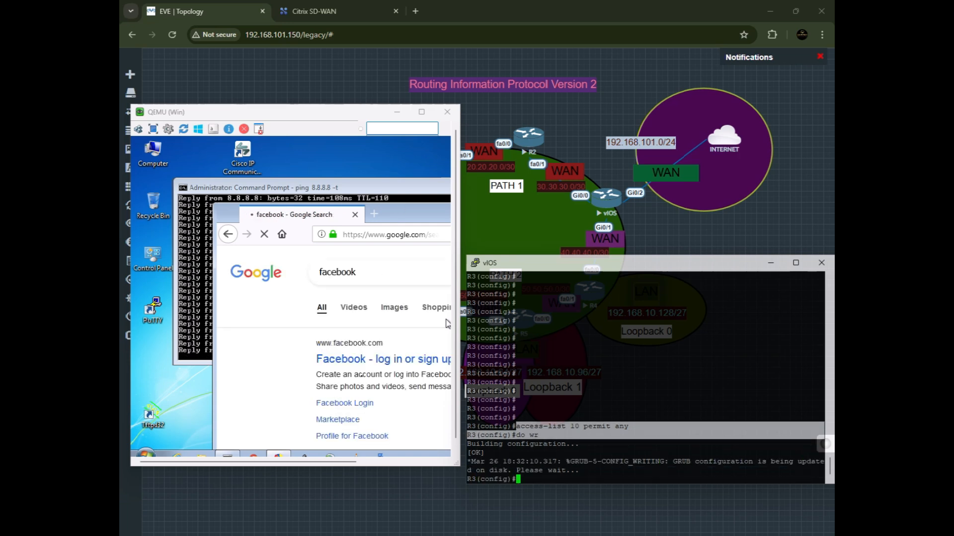
left_click(356, 364)
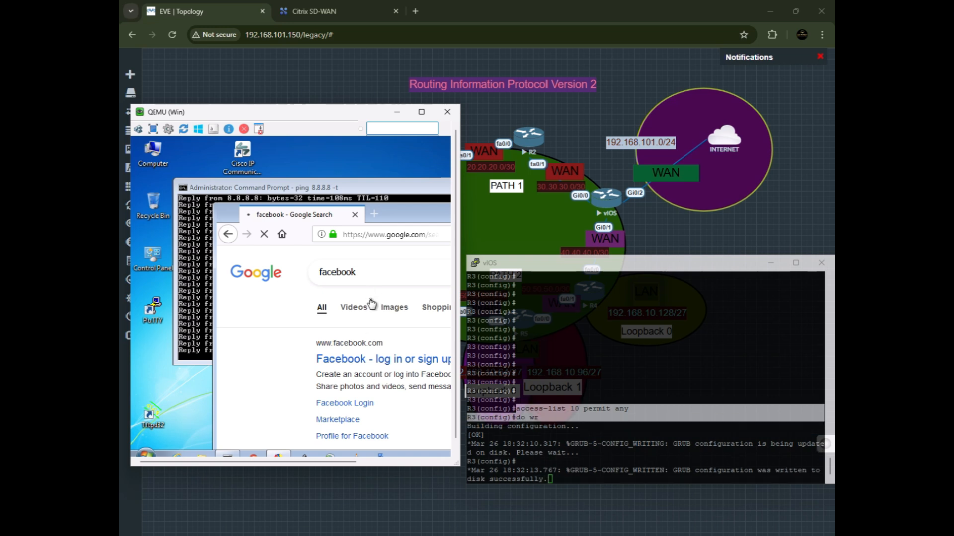
scroll(372, 304, "down", 3)
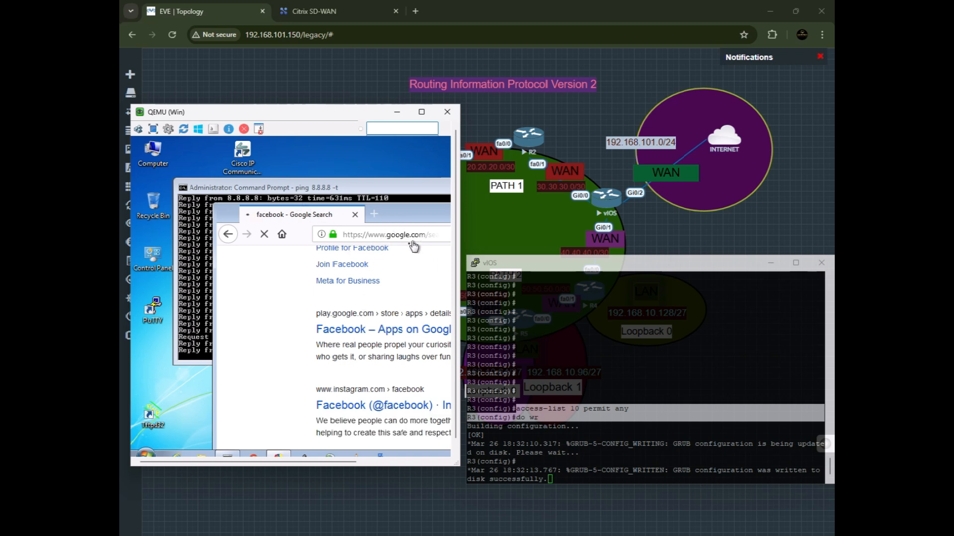
double_click(448, 223)
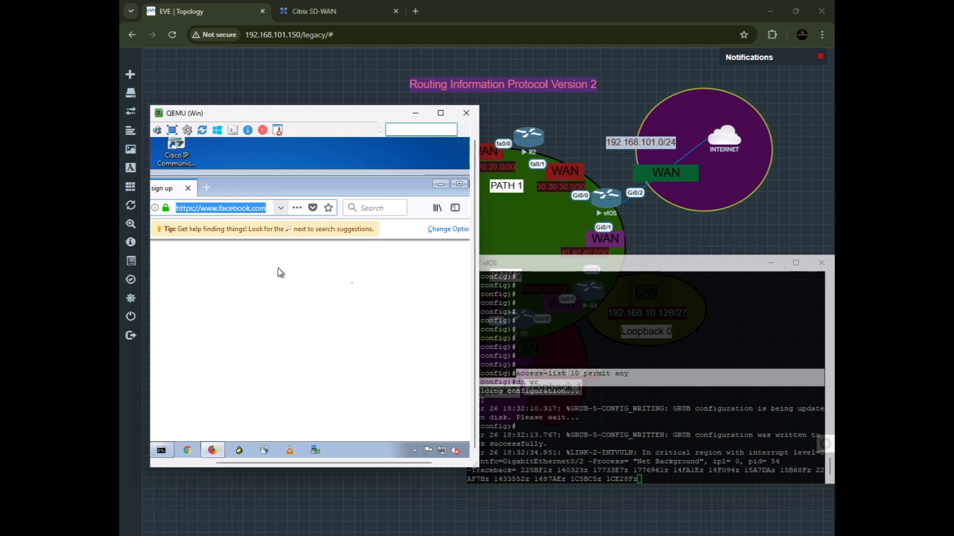
type("google.com/")
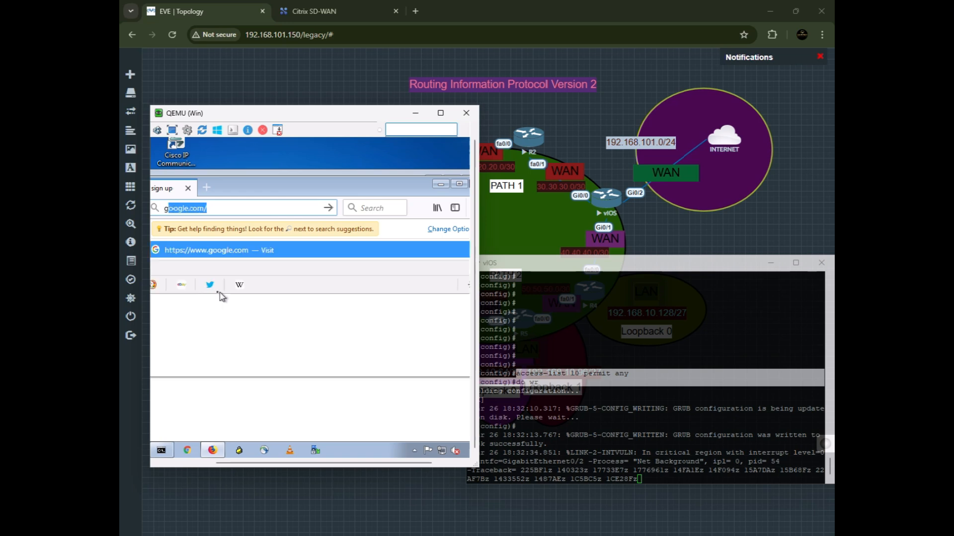
left_click(210, 287)
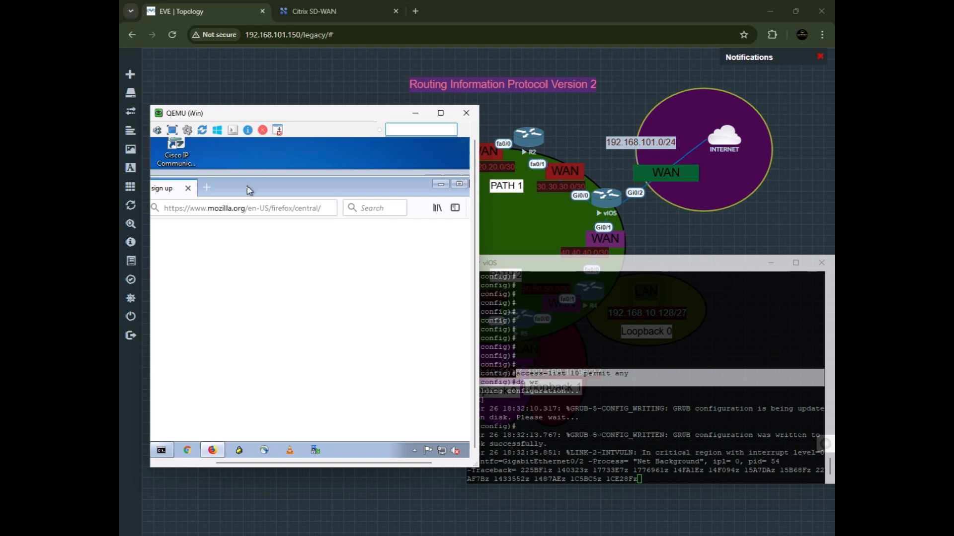
left_click_drag(251, 196, 316, 189)
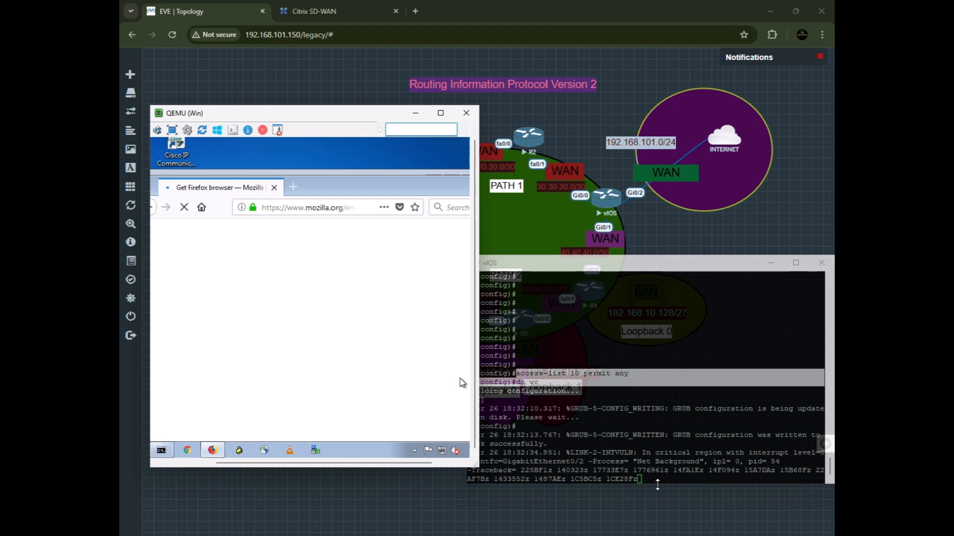
left_click(658, 481)
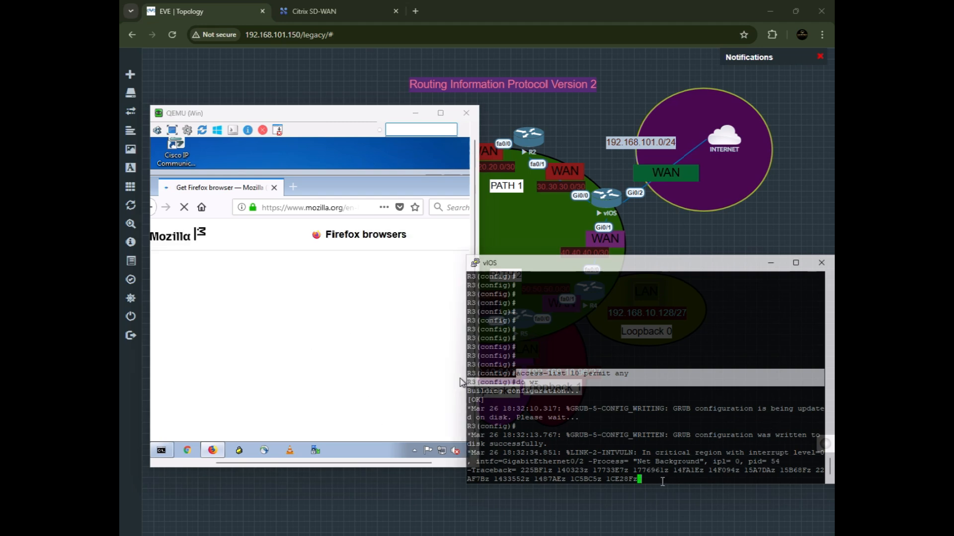
left_click(656, 480)
key("Return")
key("Return")
key("Return")
key("Return")
key("Return")
key("Return")
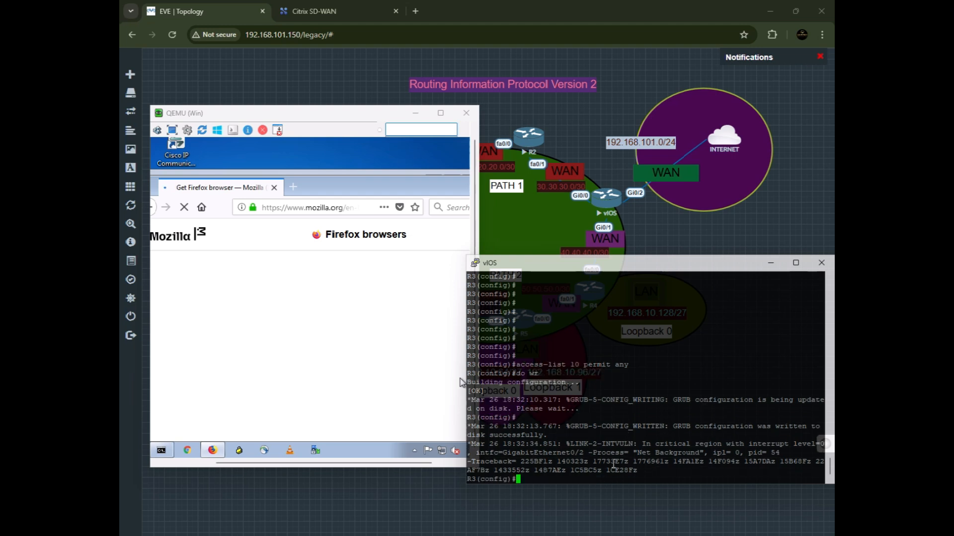
key("Return")
key("Return")
key("Return")
key("Return")
key("Return")
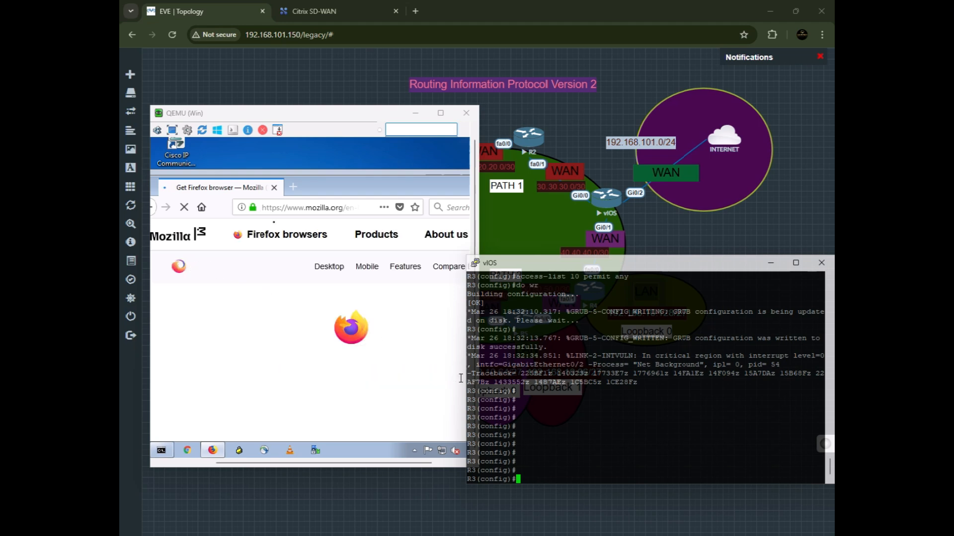
left_click(301, 209)
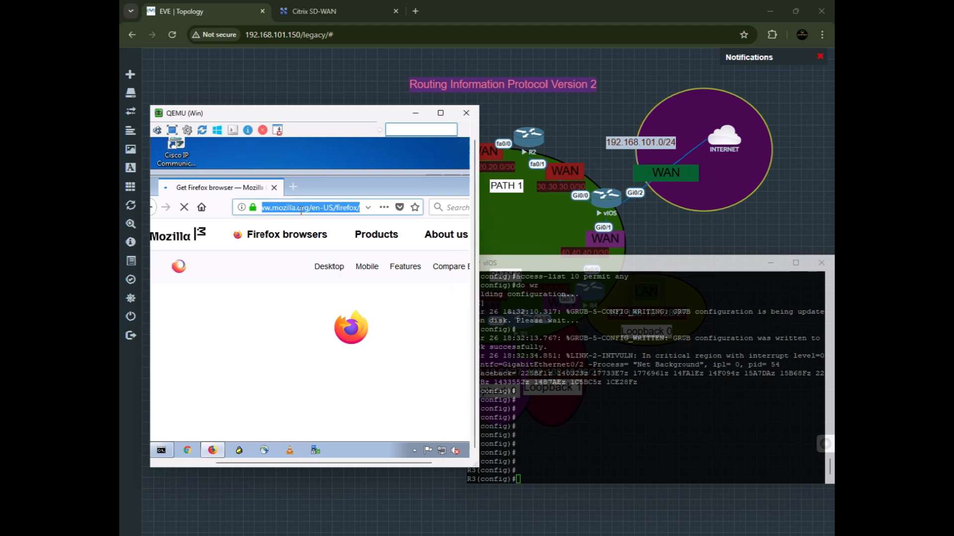
Search for speedtest by ookla in the host's Firefox, open the Speedtest by Ookla result, and open a new tab.
type("dprrf")
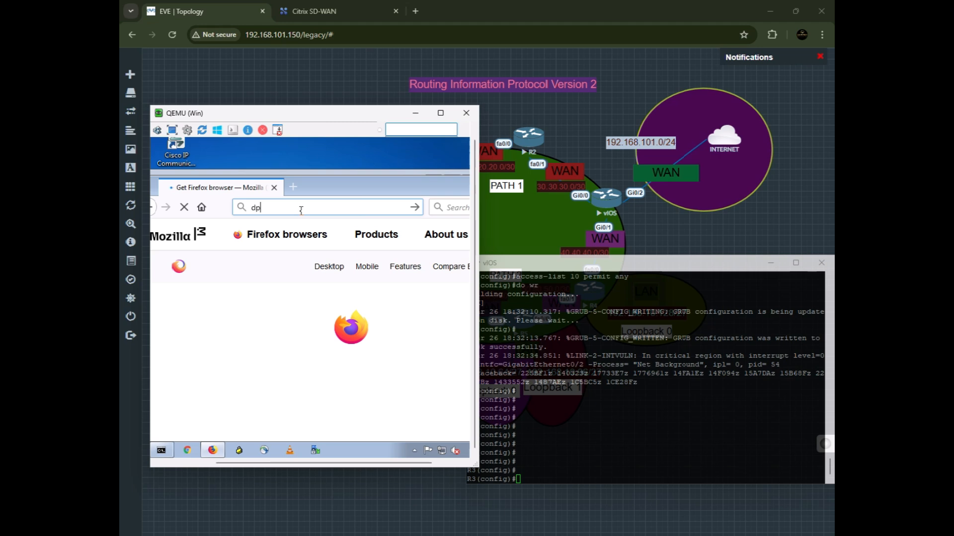
key("BackSpace")
key("BackSpace")
key("BackSpace")
key("BackSpace")
key("BackSpace")
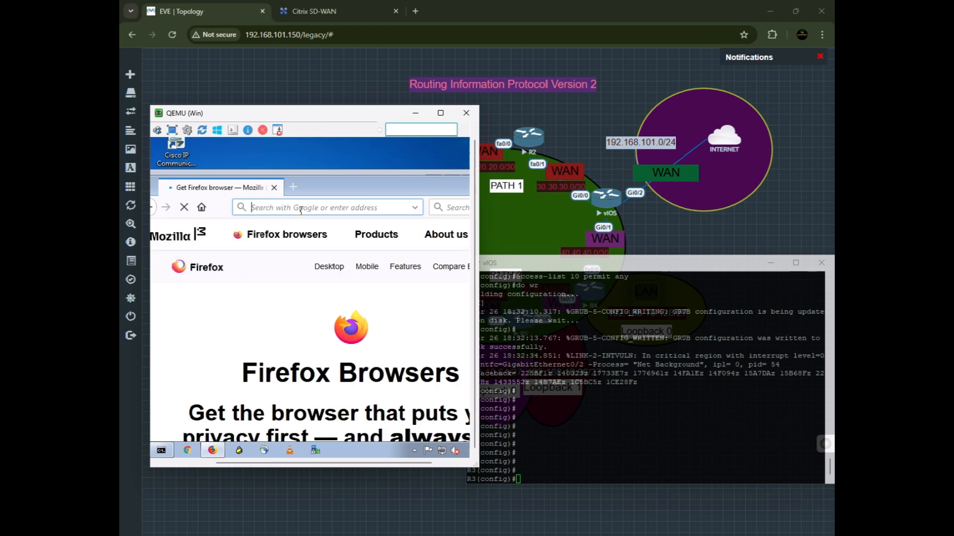
type("sped")
key("BackSpace")
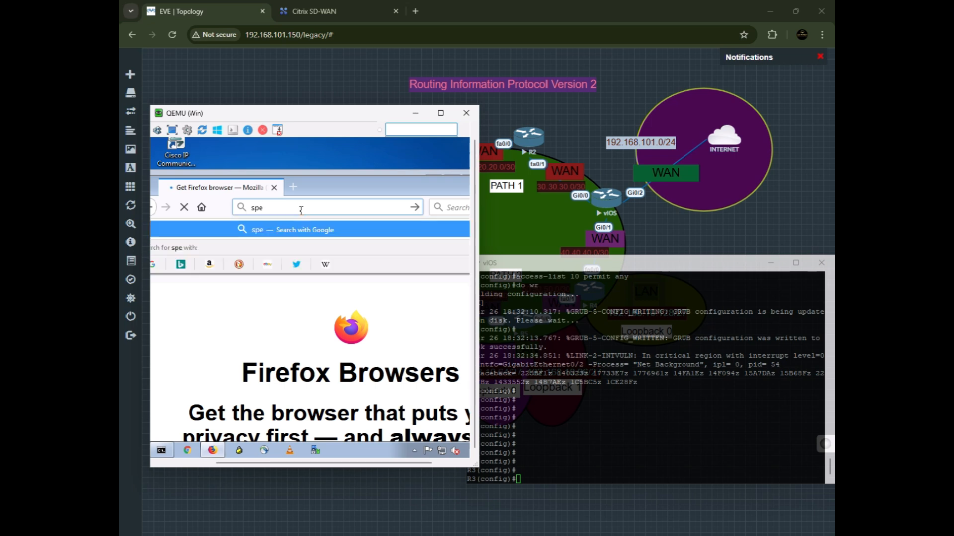
type("edtesk")
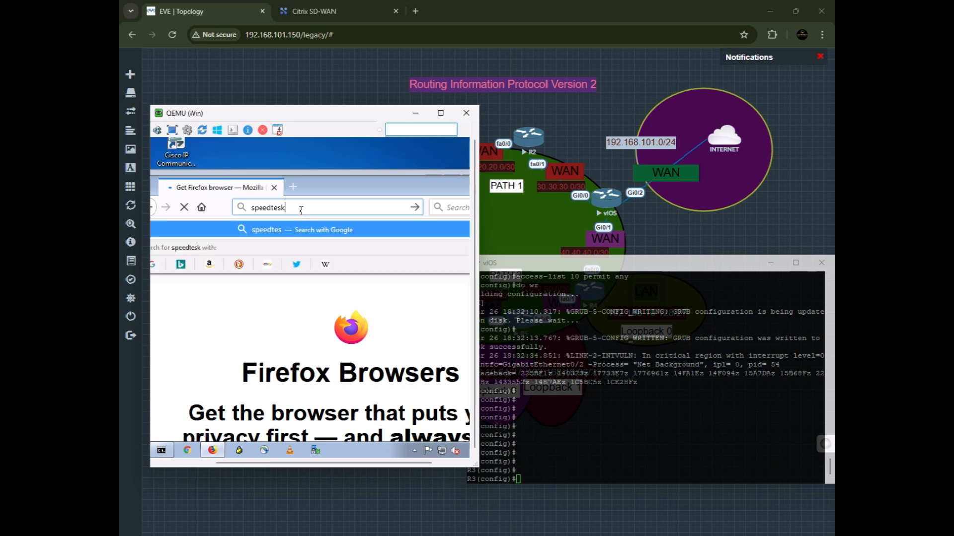
key("BackSpace")
type("t")
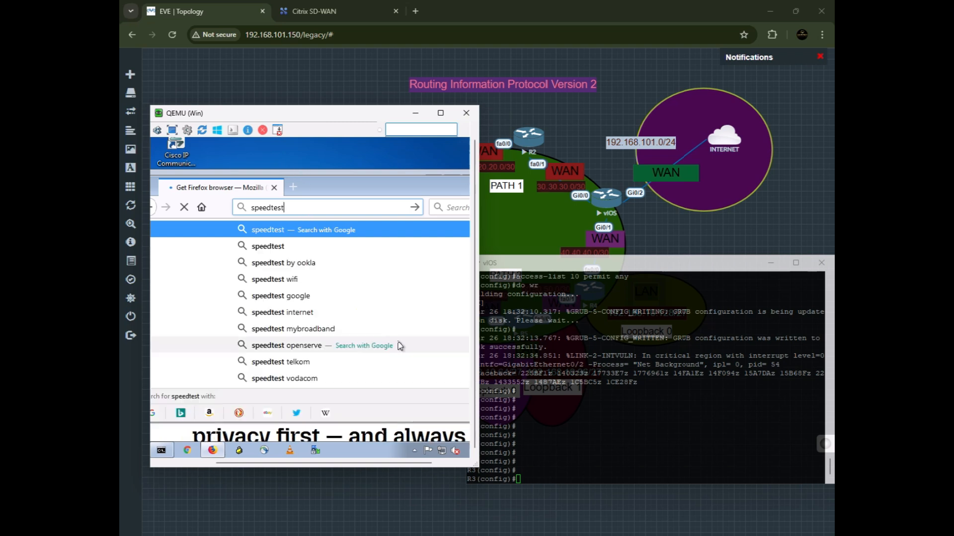
left_click(318, 262)
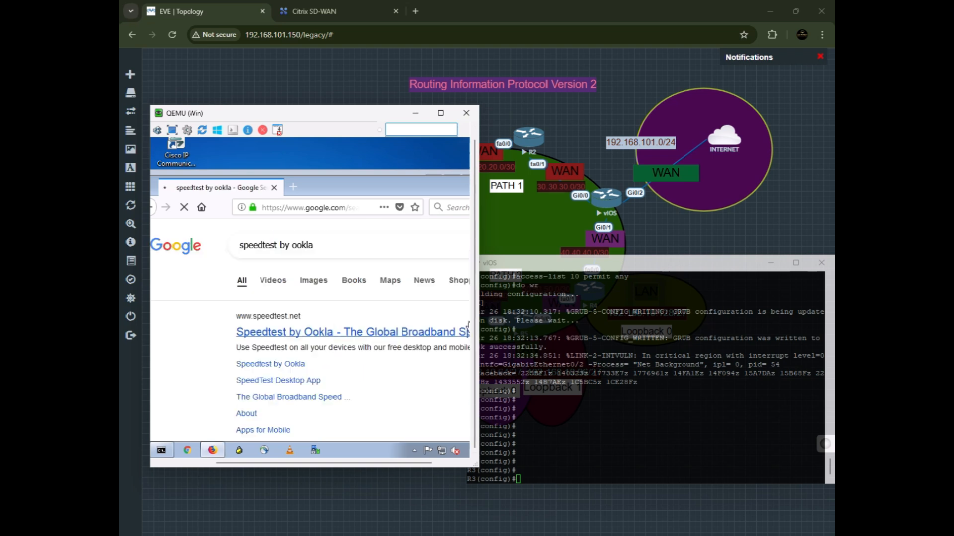
left_click(343, 337)
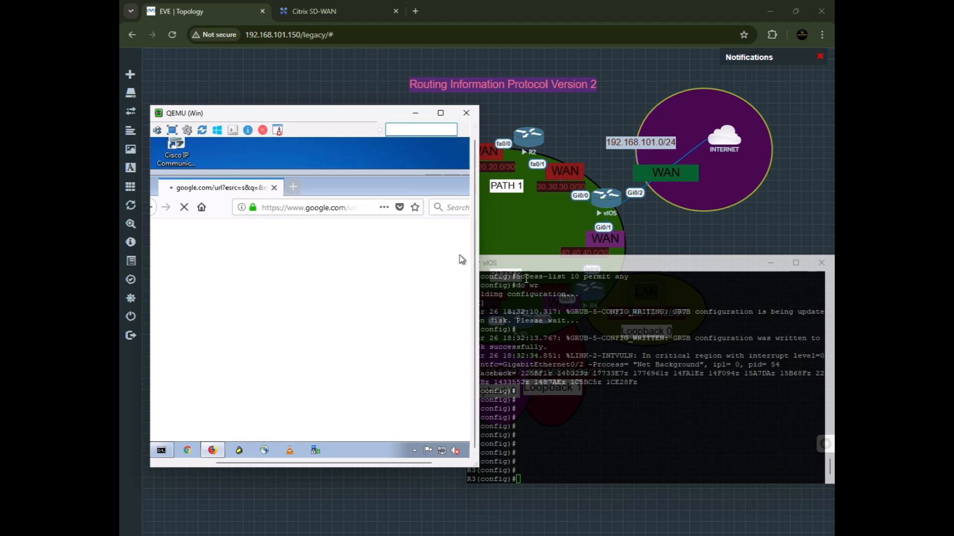
key("ctrl+t")
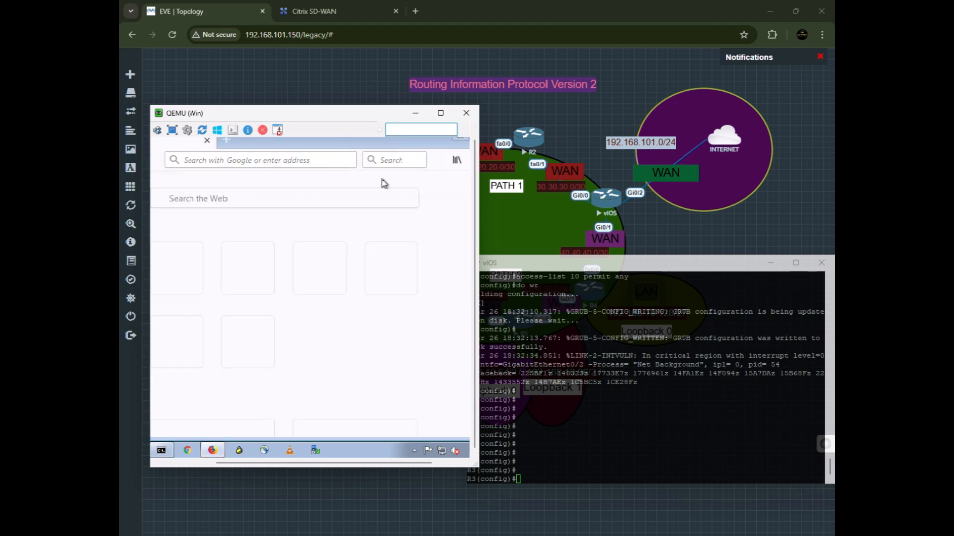
left_click(461, 141)
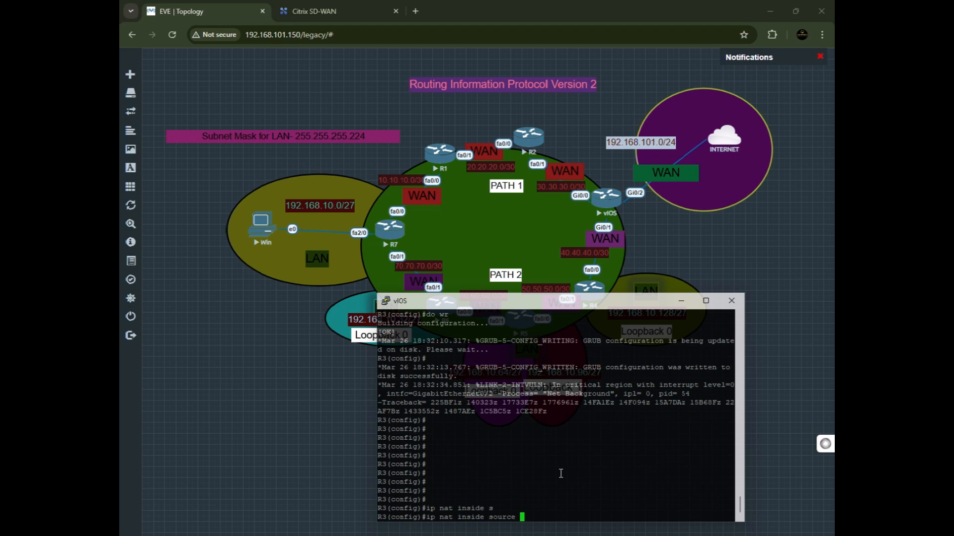
Try to configure NAT on R3 with ip nat inside source list 10 interface gig0/2 overload.
type("int")
key("Tab")
key("BackSpace")
key("BackSpace")
key("BackSpace")
type("10 in")
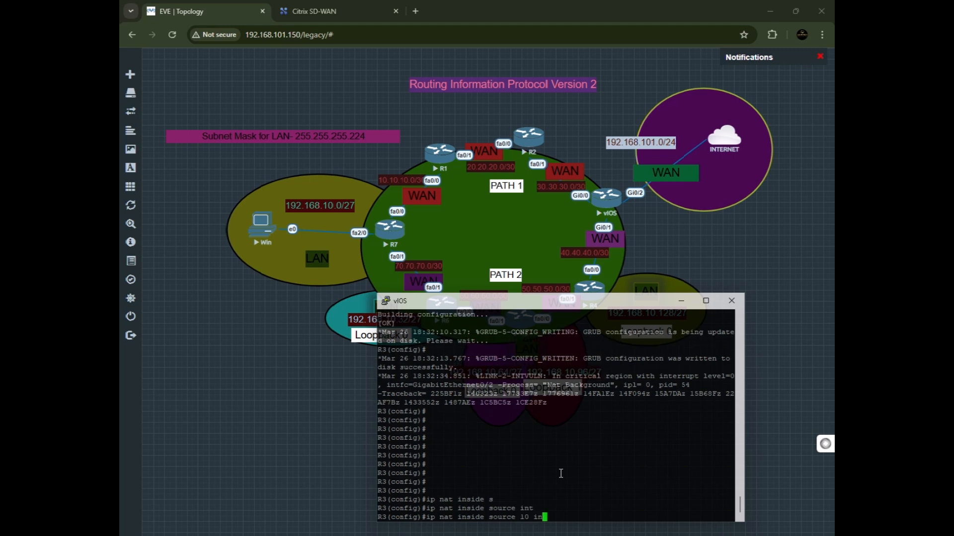
key("BackSpace")
key("BackSpace")
key("Tab")
type("int")
key("Tab")
key("BackSpace")
key("BackSpace")
key("BackSpace")
key("BackSpace")
key("BackSpace")
key("BackSpace")
key("BackSpace")
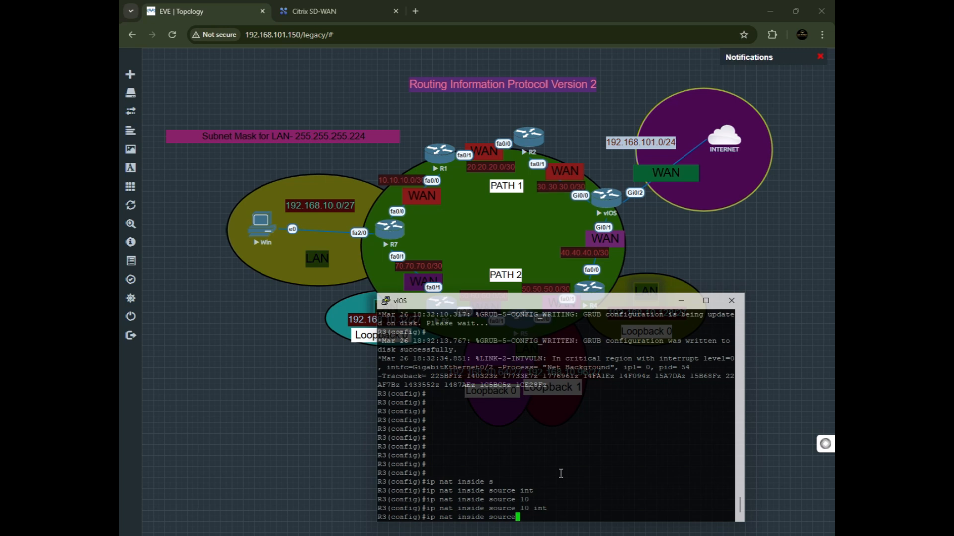
type("?")
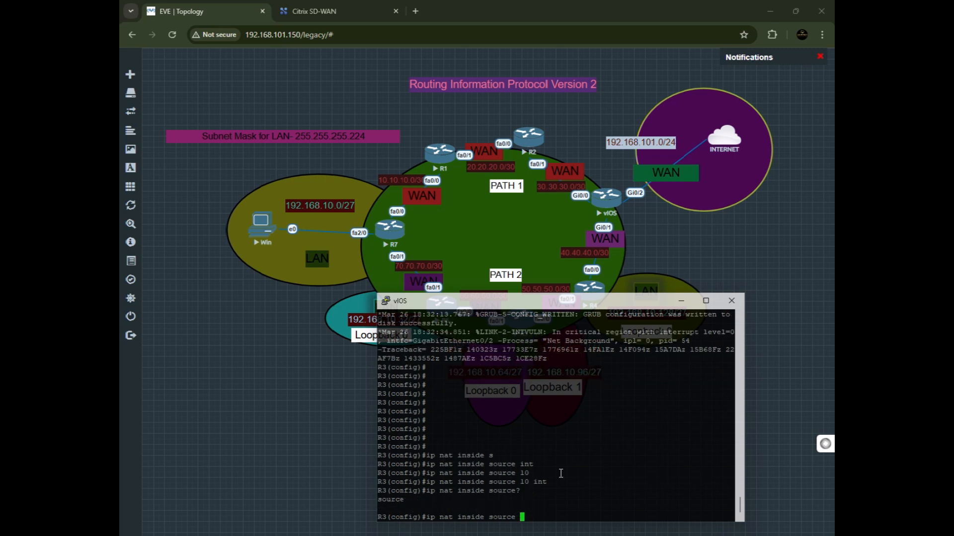
type(" lis")
key("Tab")
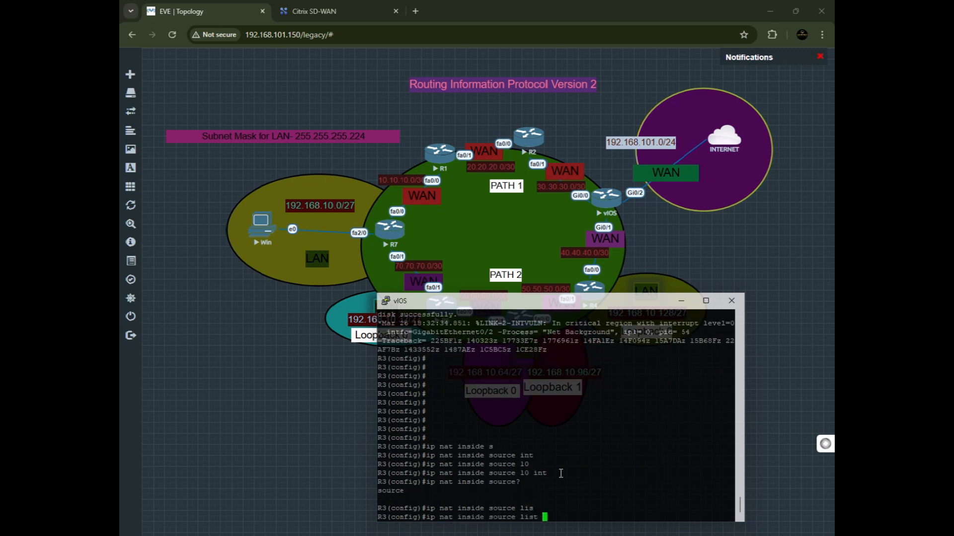
type("10 inter")
key("Tab")
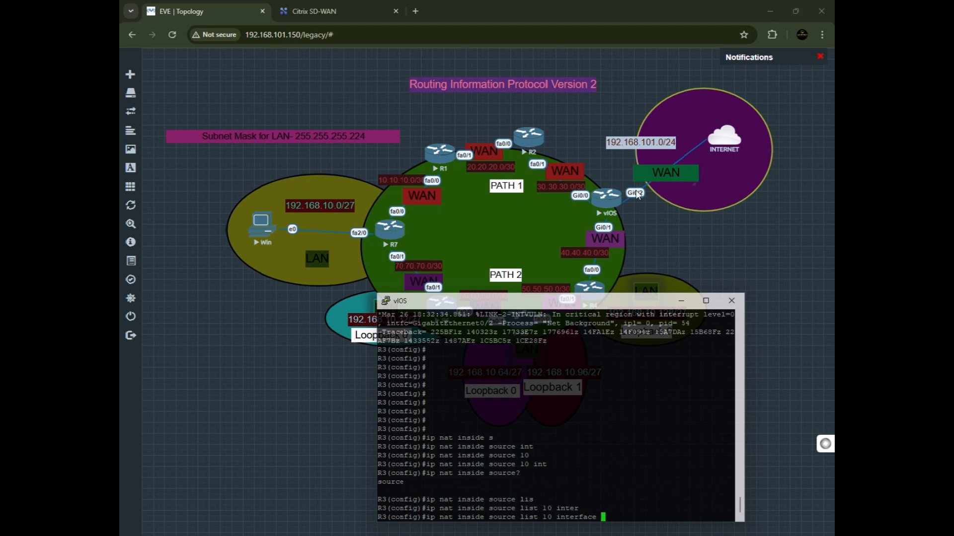
type("gig0/2 overload")
key("Return")
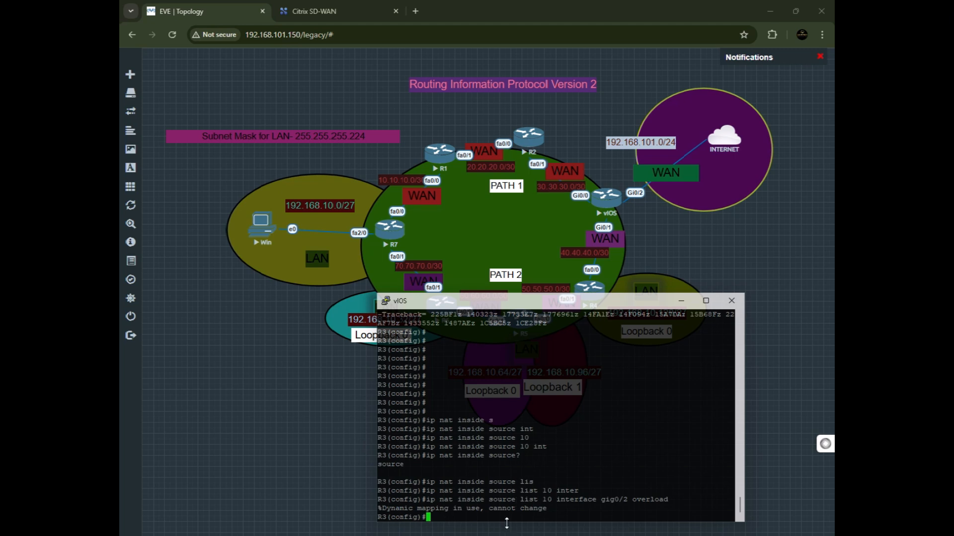
Highlight the NAT overload command and its response in R3's console to examine them.
triple_click(611, 508)
left_click_drag(654, 489, 617, 499)
double_click(529, 499)
left_click_drag(421, 509, 480, 508)
triple_click(503, 501)
left_click(570, 502)
left_click_drag(570, 502, 571, 508)
triple_click(566, 509)
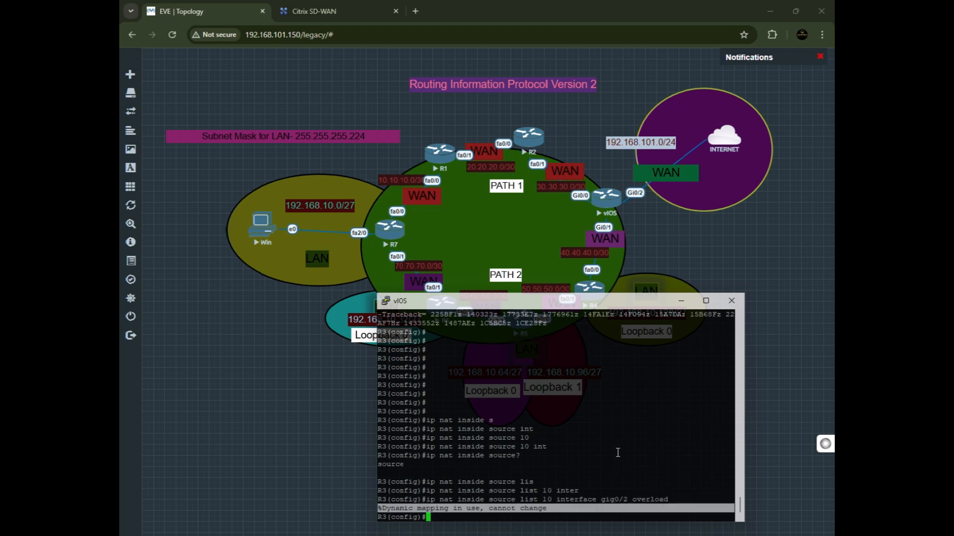
left_click_drag(623, 304, 602, 258)
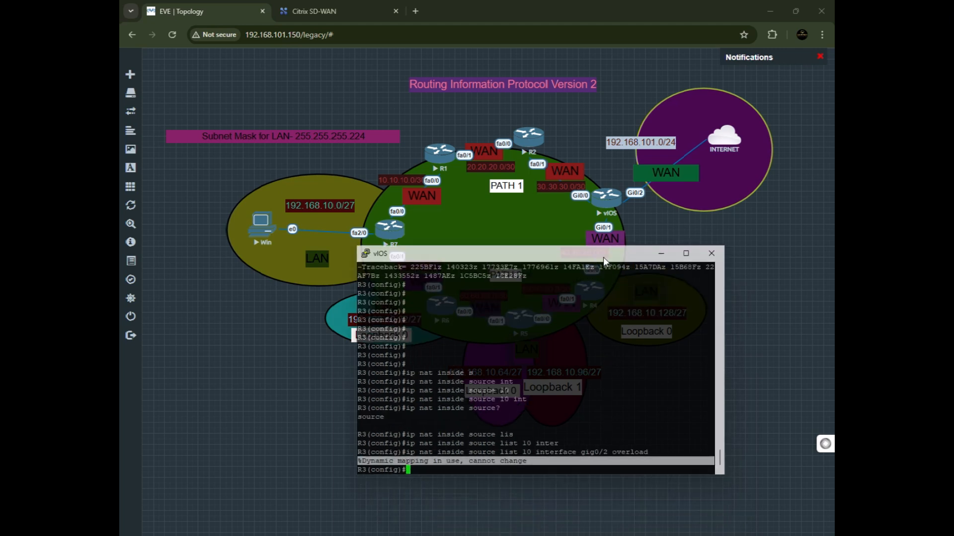
left_click_drag(642, 453, 404, 453)
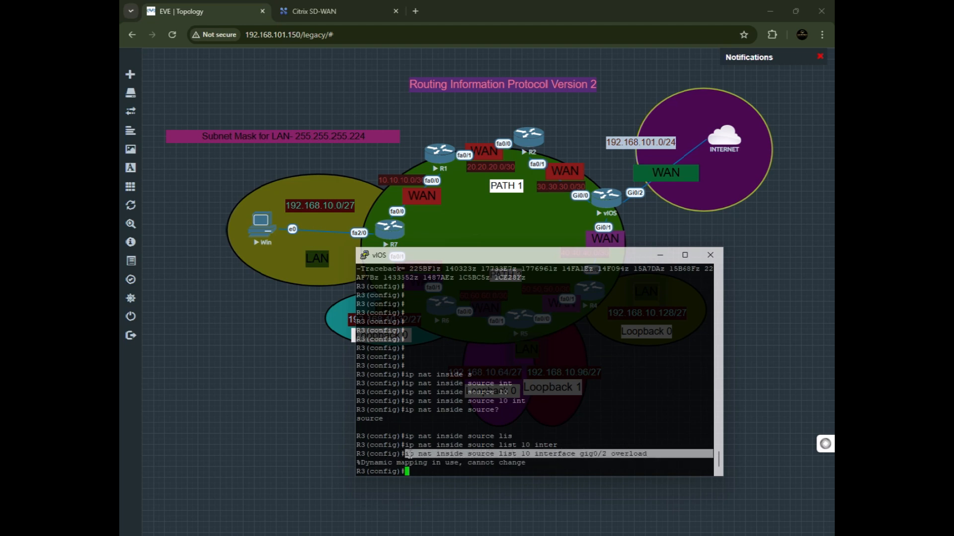
left_click(431, 472)
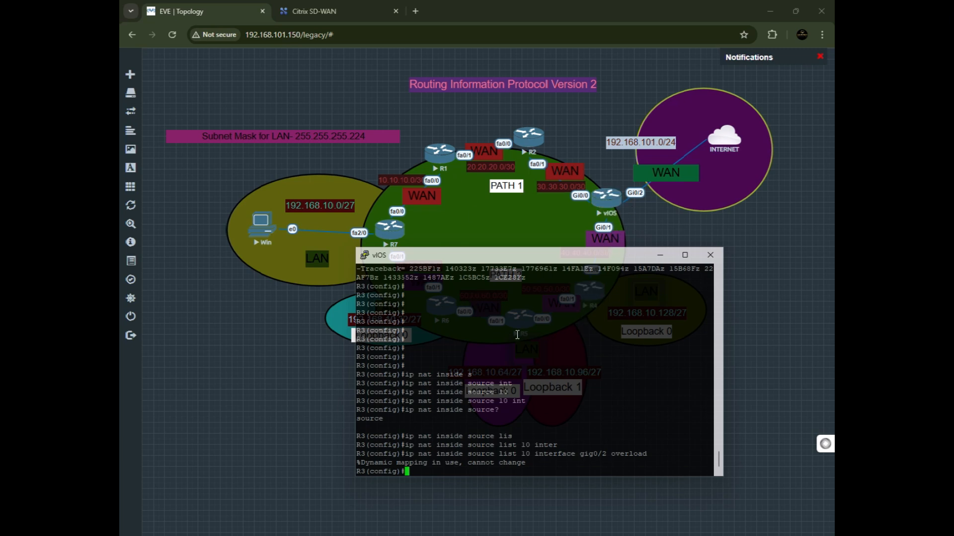
Exit global configuration mode on R3.
type("exi")
key("Return")
key("Return")
key("Return")
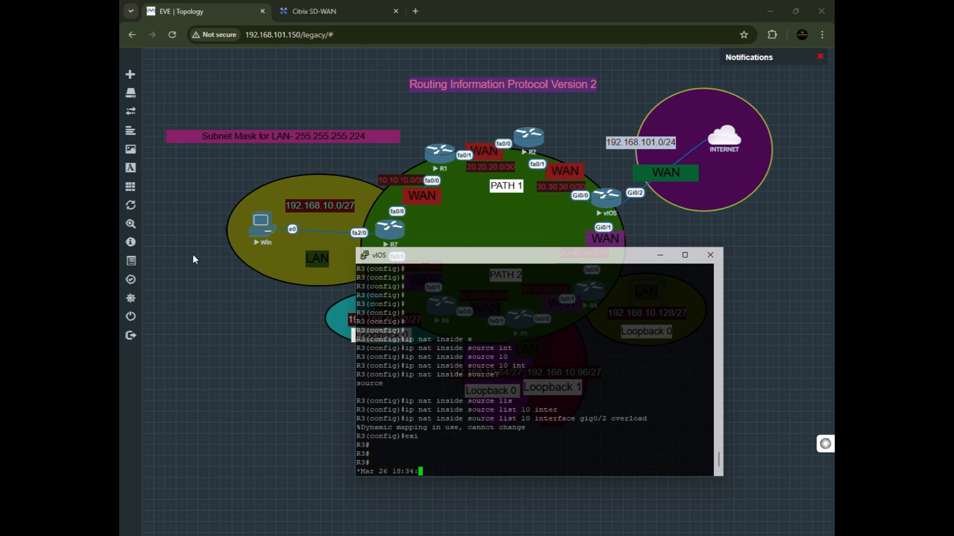
key("Return")
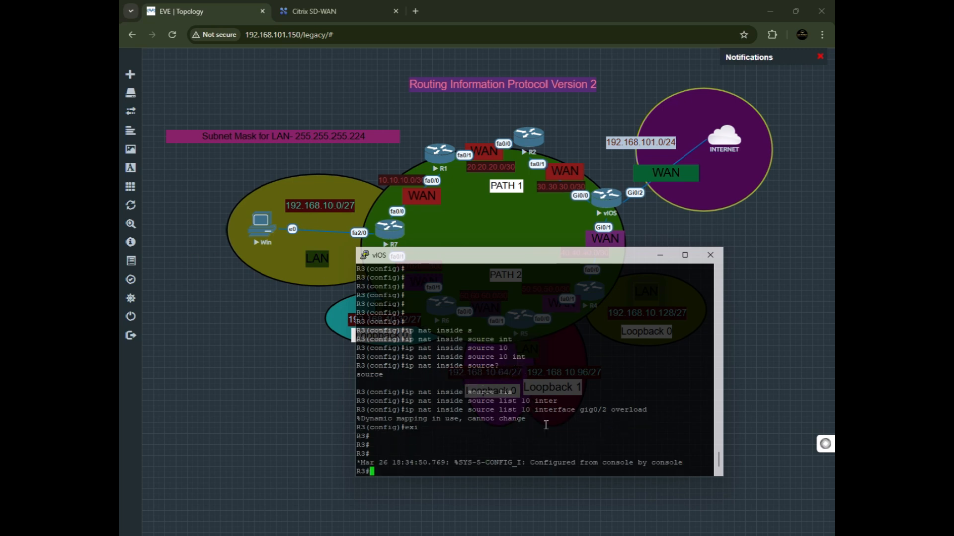
Switch to the Windows host console and stop the continuous ping to 8.8.8.8.
key("alt+Tab")
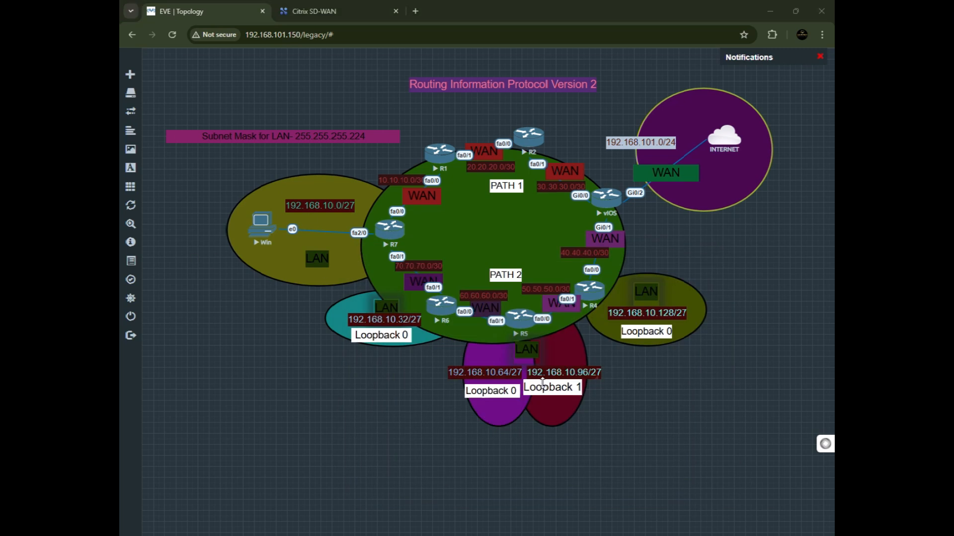
key("alt+Tab")
key("alt+Tab")
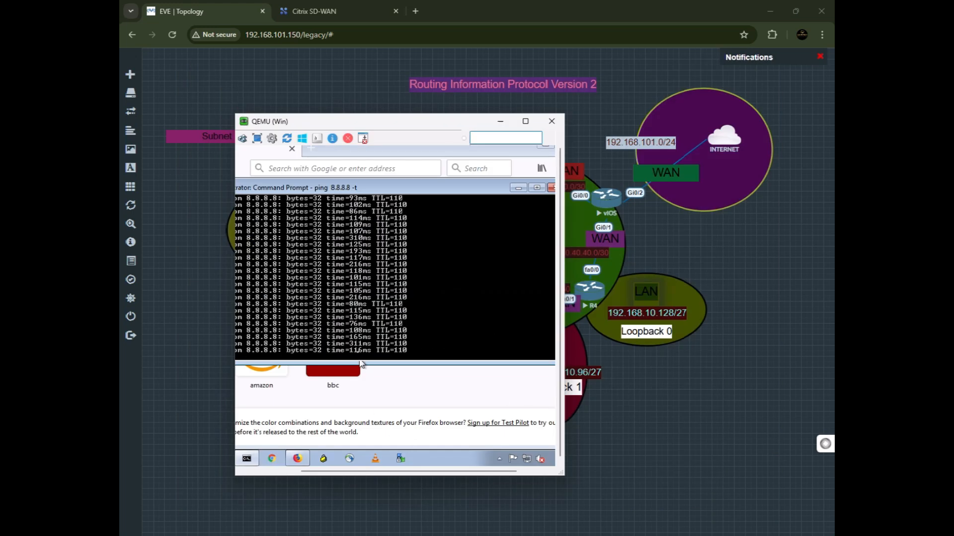
left_click(545, 153)
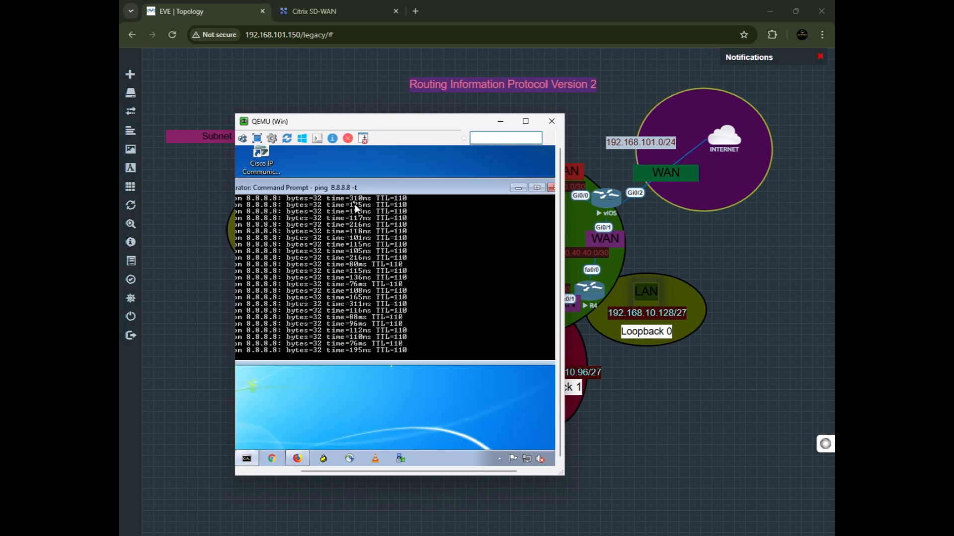
left_click_drag(333, 472, 293, 476)
left_click_drag(443, 125, 343, 133)
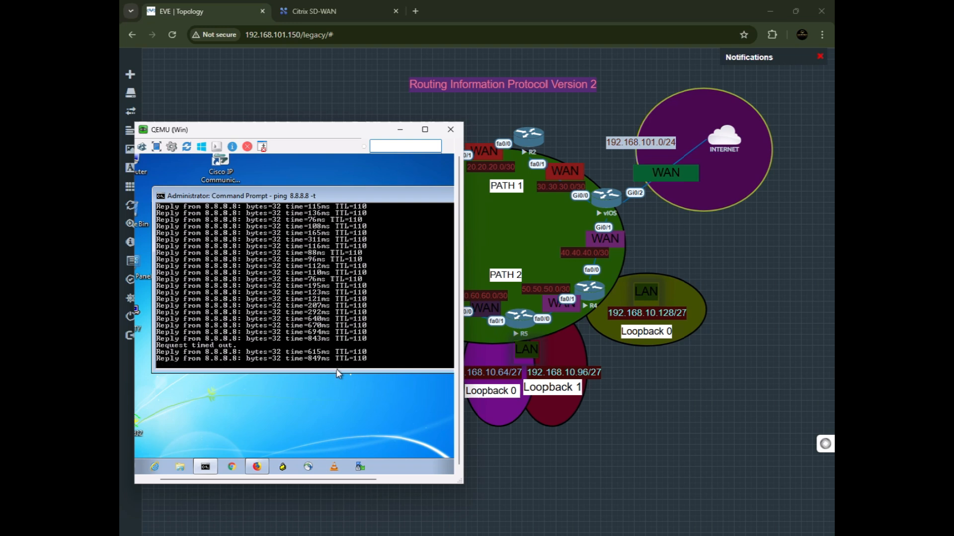
key("ctrl+c")
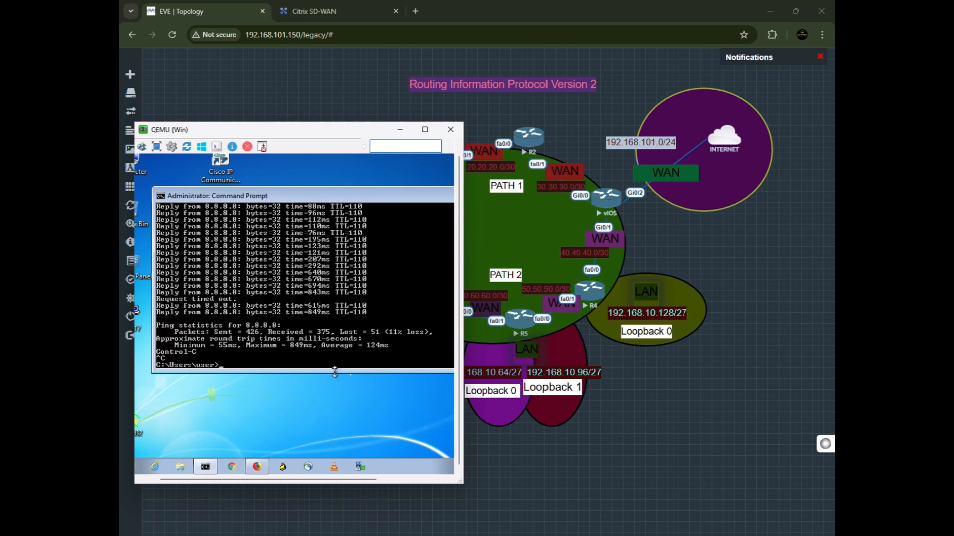
Run tracert 8.8.8.8 on the host and stop it after the first hops.
type("tracert 8.8.8.8")
key("Return")
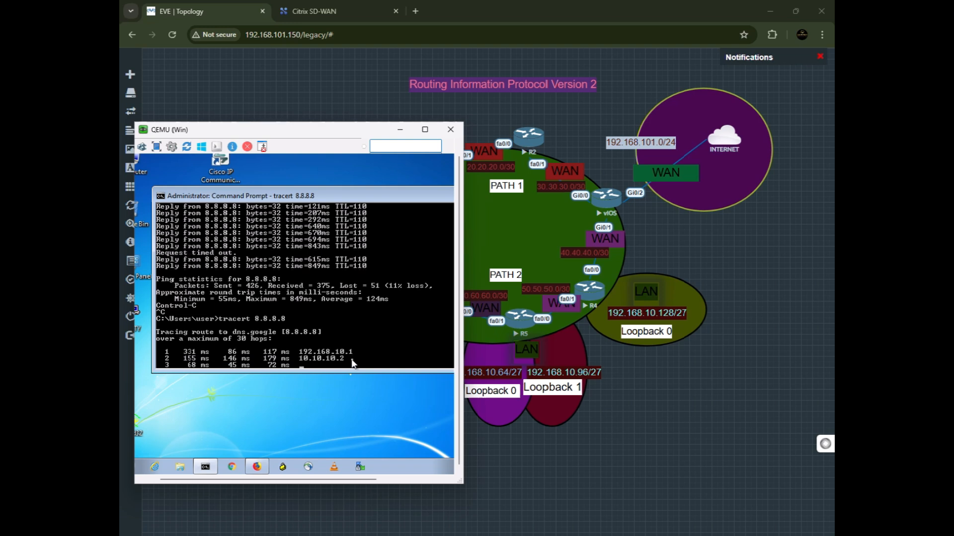
left_click_drag(320, 124, 284, 150)
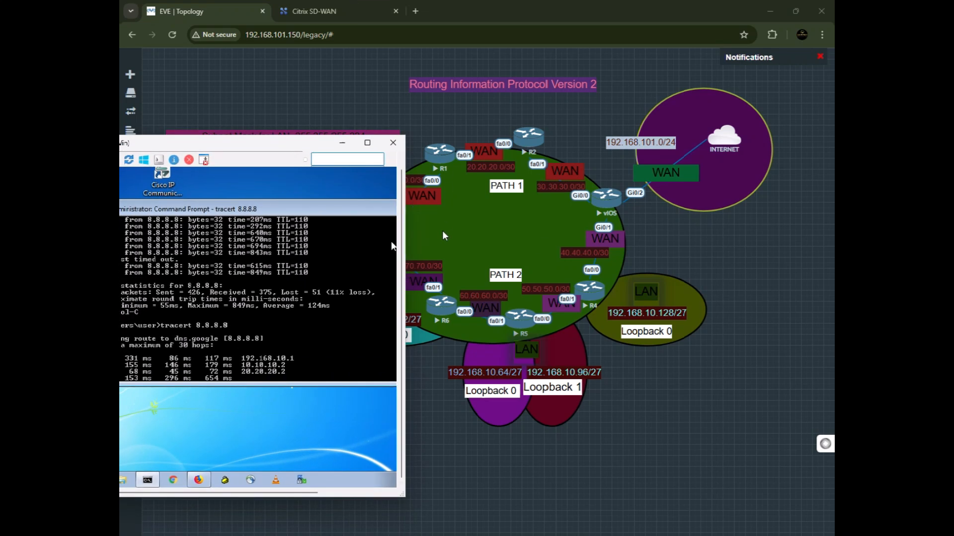
left_click_drag(297, 146, 259, 214)
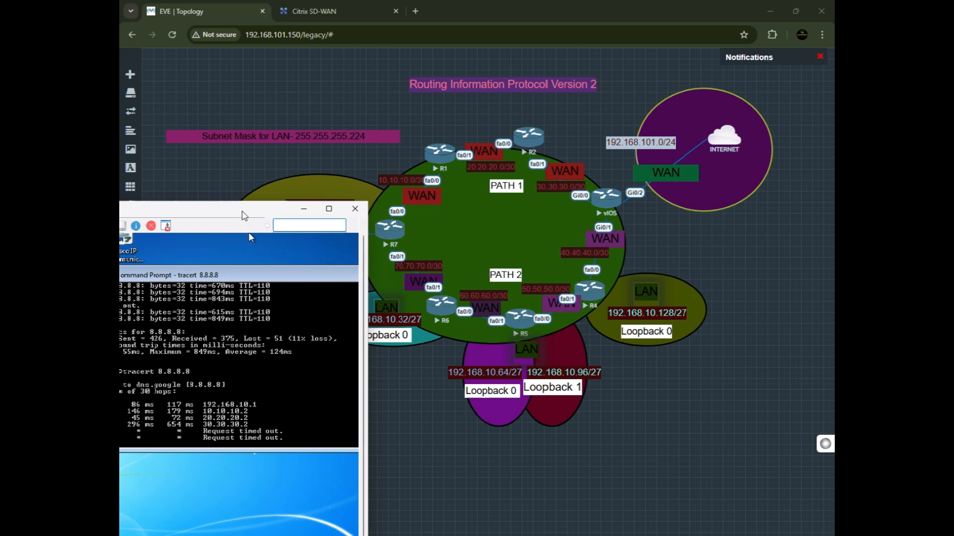
left_click_drag(244, 215, 409, 192)
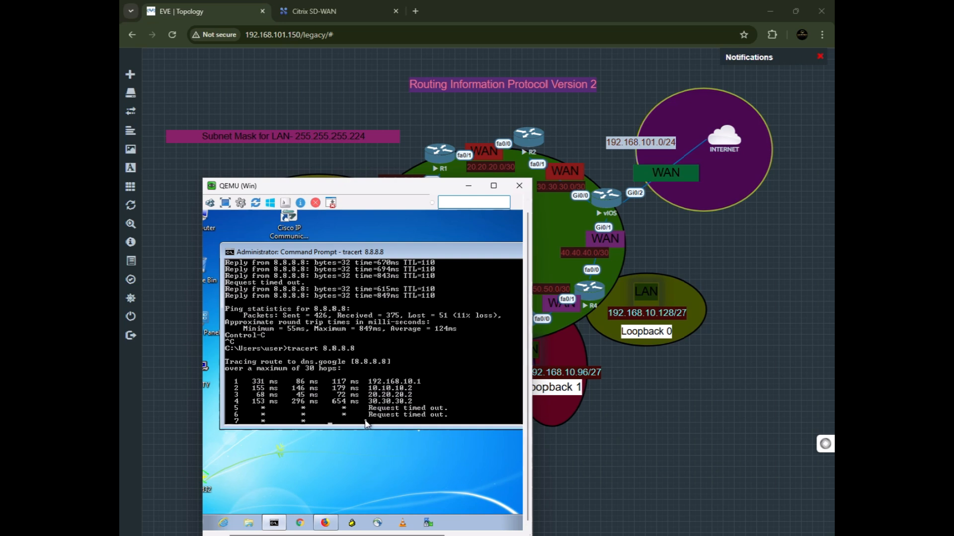
key("ctrl+c")
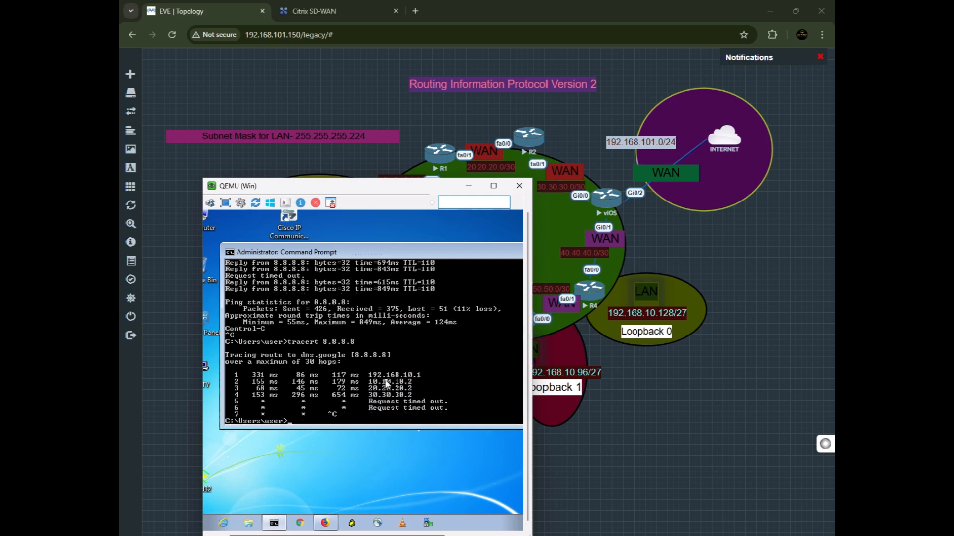
Open R2's console and enter privileged mode and global configuration mode.
left_click_drag(360, 210, 288, 199)
left_click(529, 139)
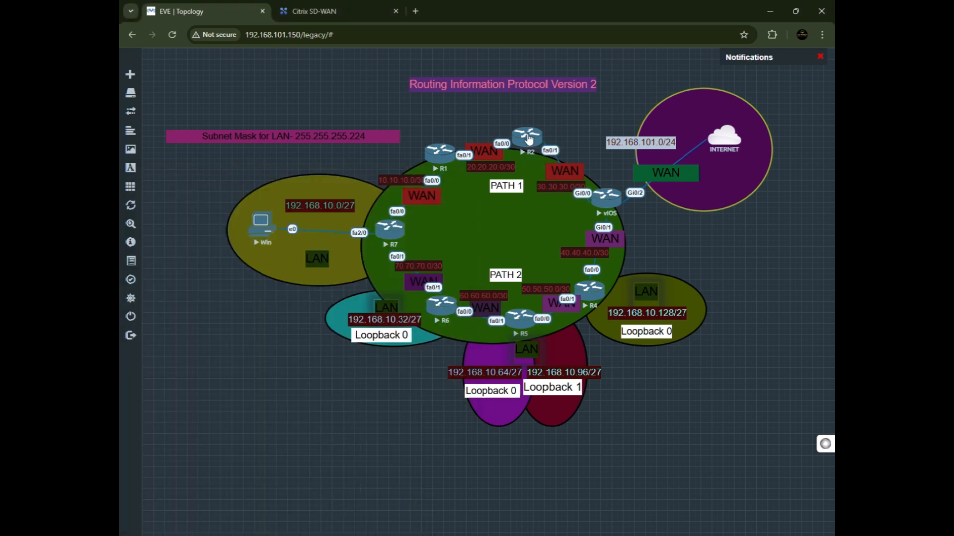
left_click(494, 119)
left_click_drag(293, 41, 463, 272)
double_click(438, 455)
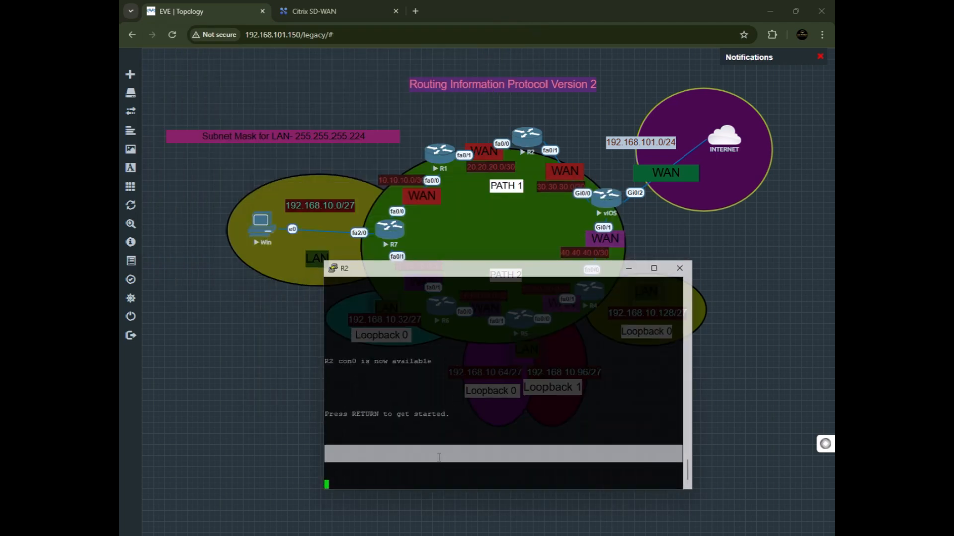
key("Return")
type("en")
key("Return")
type("c")
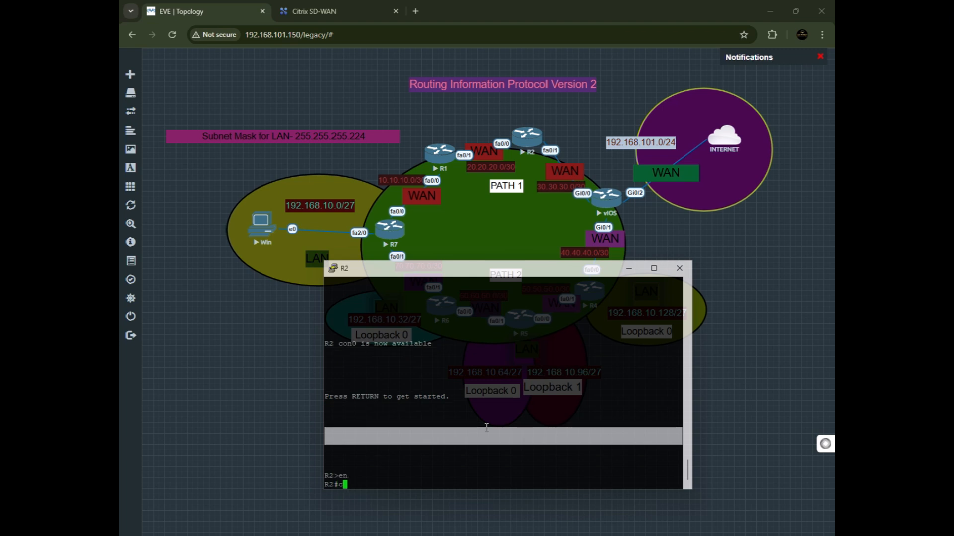
type("onfig")
key("Return")
key("Return")
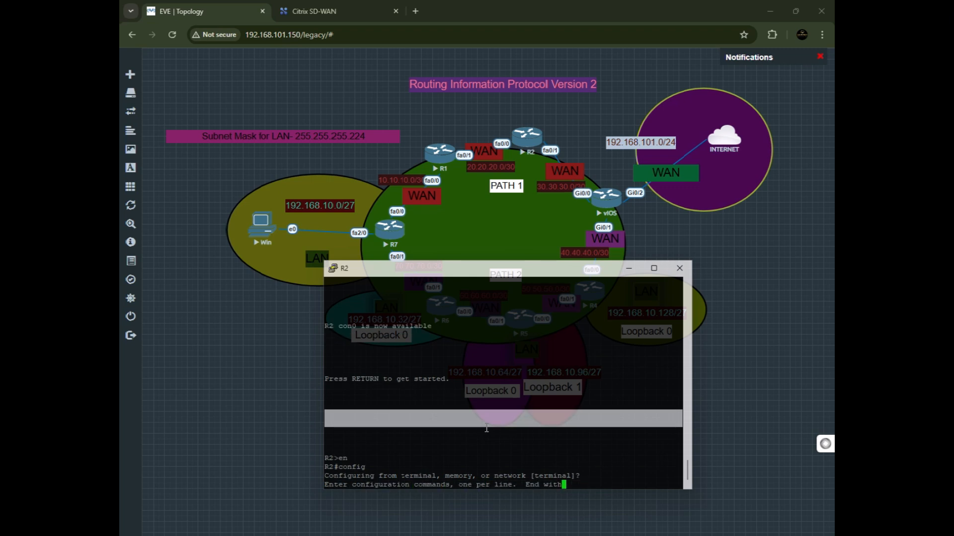
Shut down R2's fa0/1 interface.
type("int fa0/1")
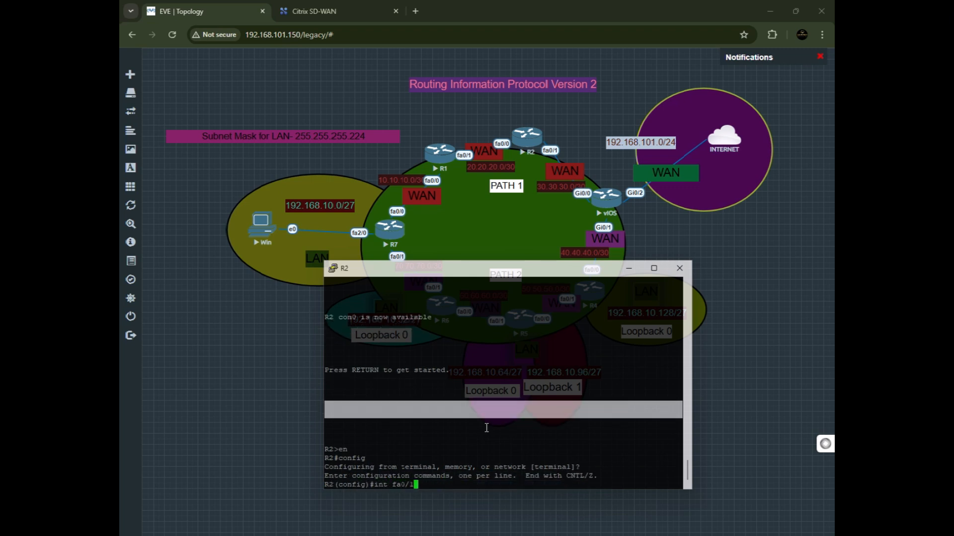
key("Return")
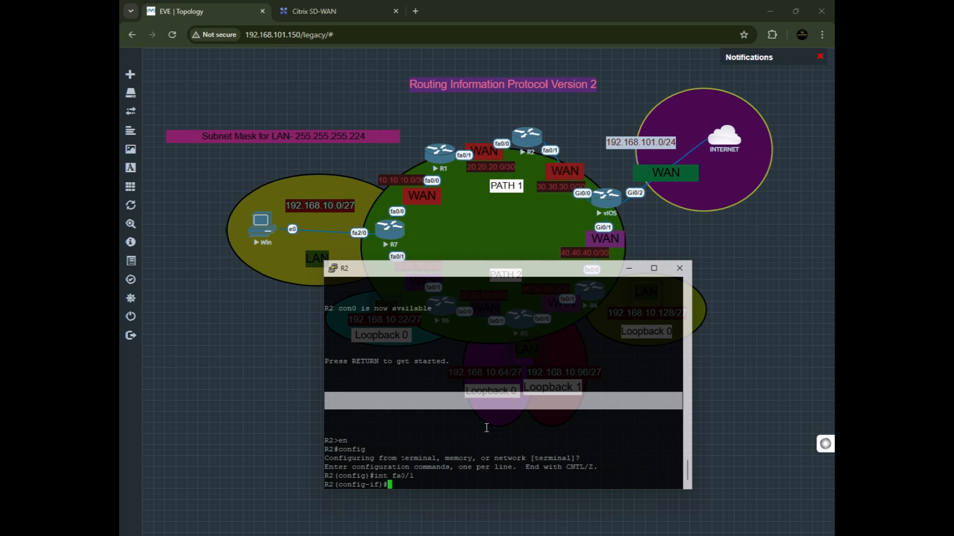
type("shut")
key("Return")
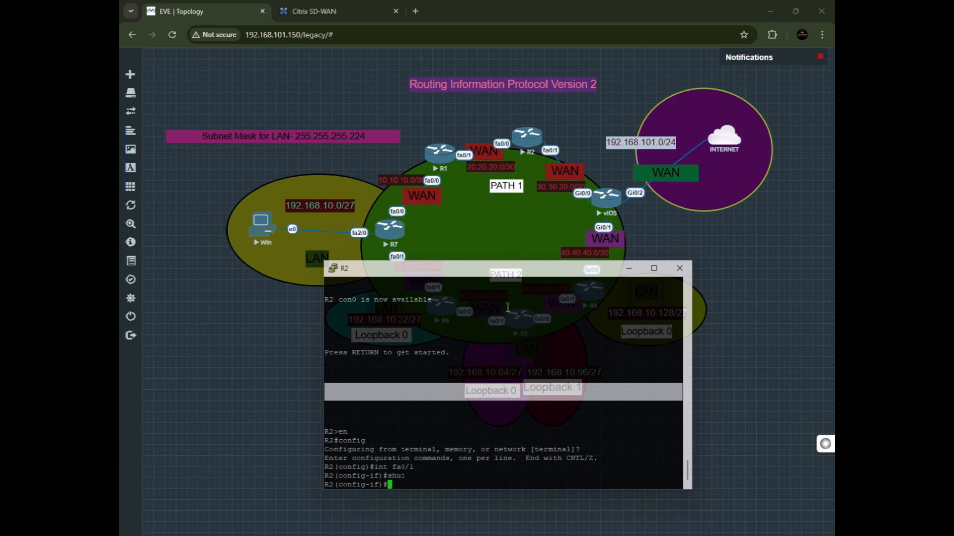
Display the IP interface details of fa0/1 on R2.
type("dos")
key("Return")
type("do sh ")
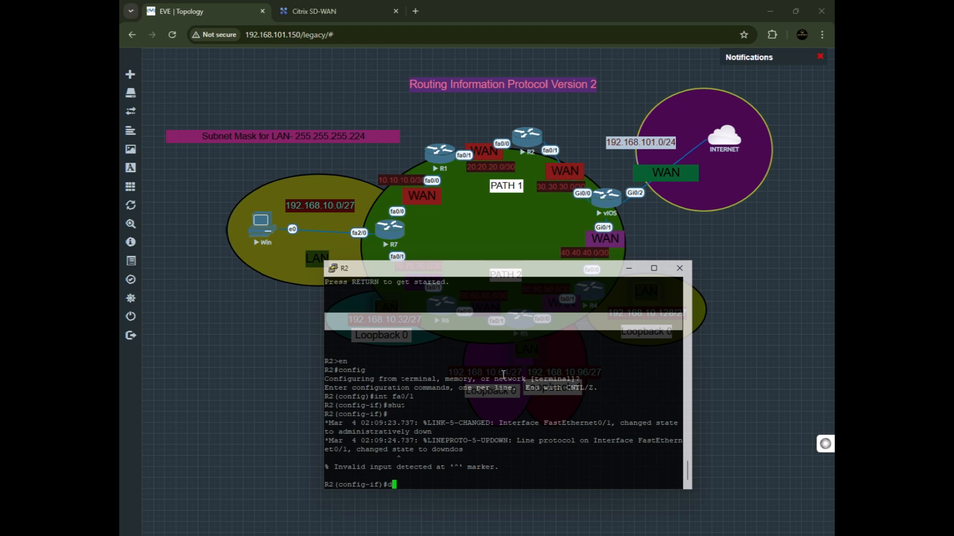
type("ip int fa0")
type("/1")
key("Return")
left_click_drag(502, 387, 385, 392)
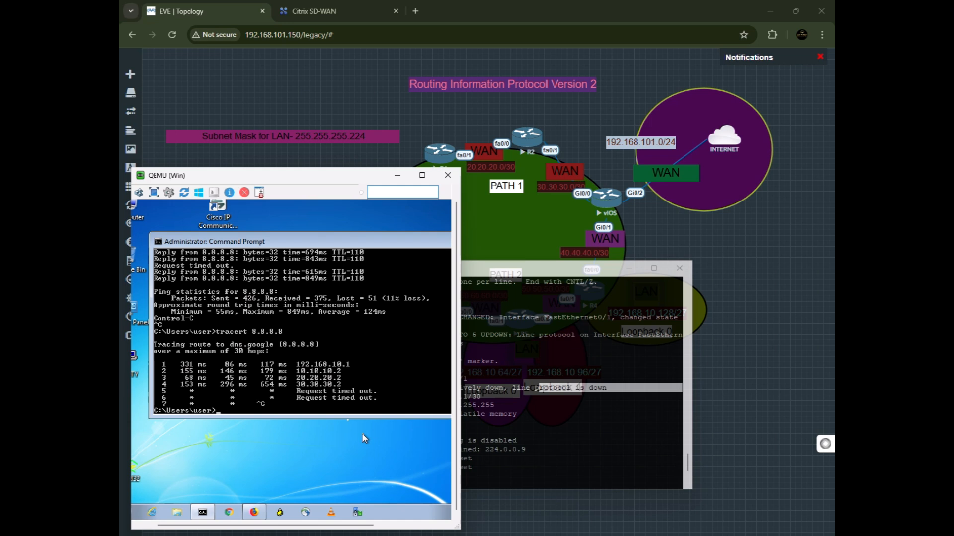
Rerun the traceroute to 8.8.8.8 from the Windows host console.
key("Up")
key("Return")
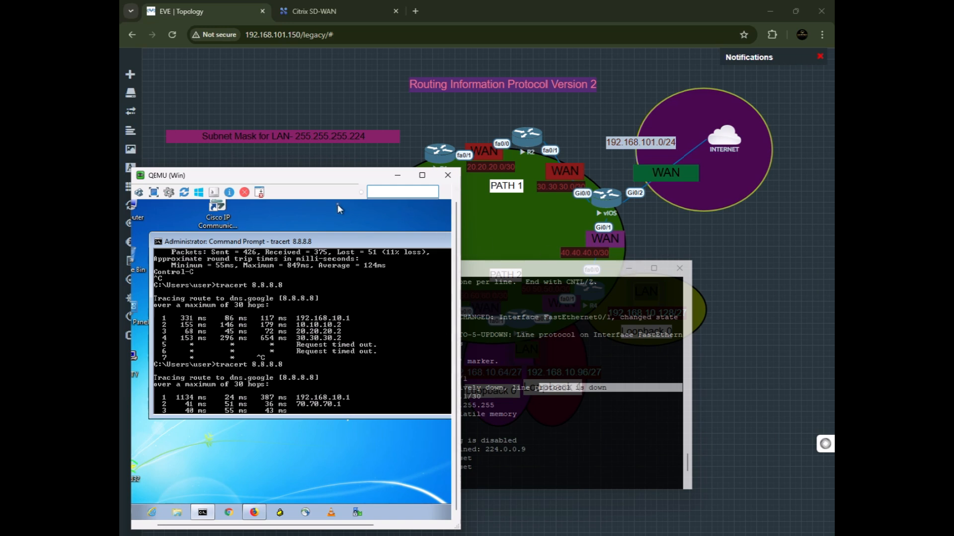
left_click_drag(335, 204, 335, 226)
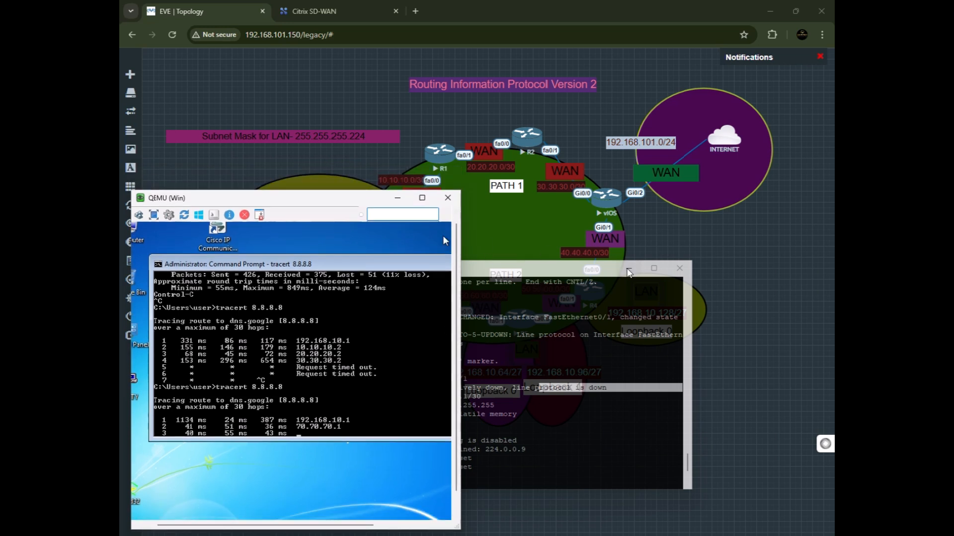
left_click(628, 271)
left_click_drag(366, 203, 323, 328)
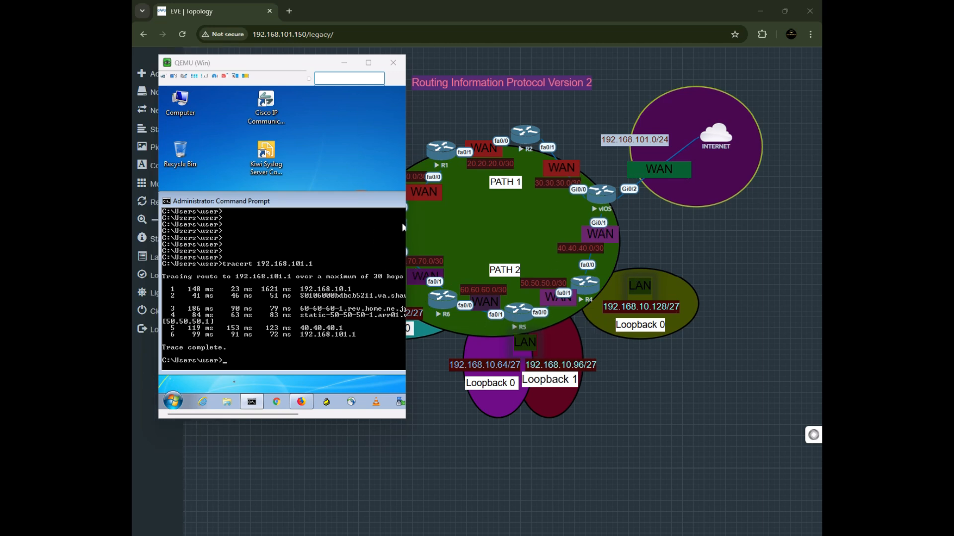
Ping 8.8.8.8 from the Windows host and minimize its console window.
type("ping 8")
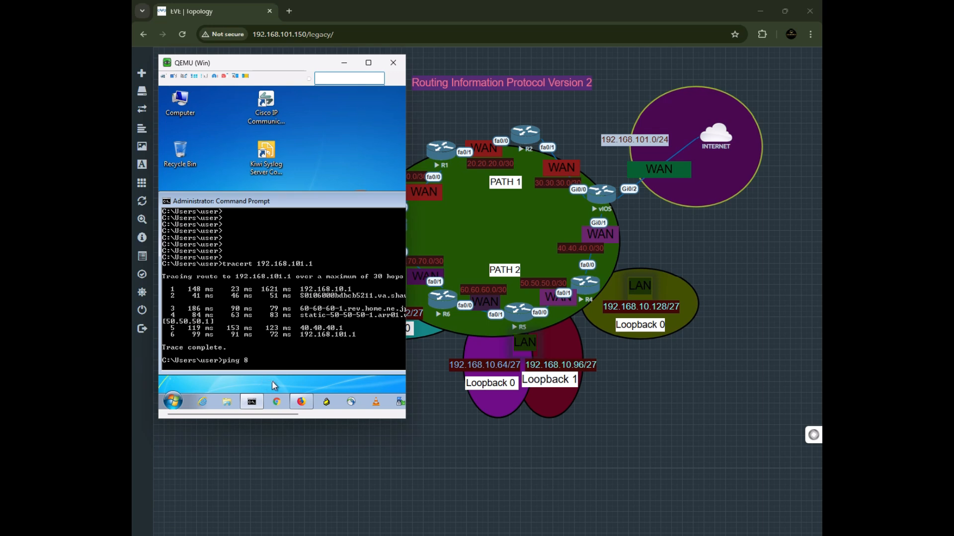
type(".8.8.8")
key("Return")
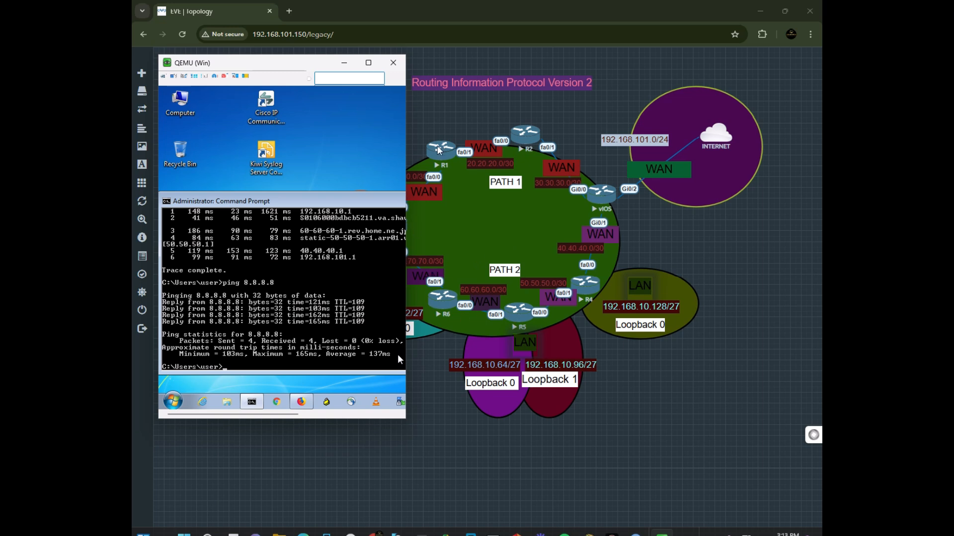
left_click(344, 63)
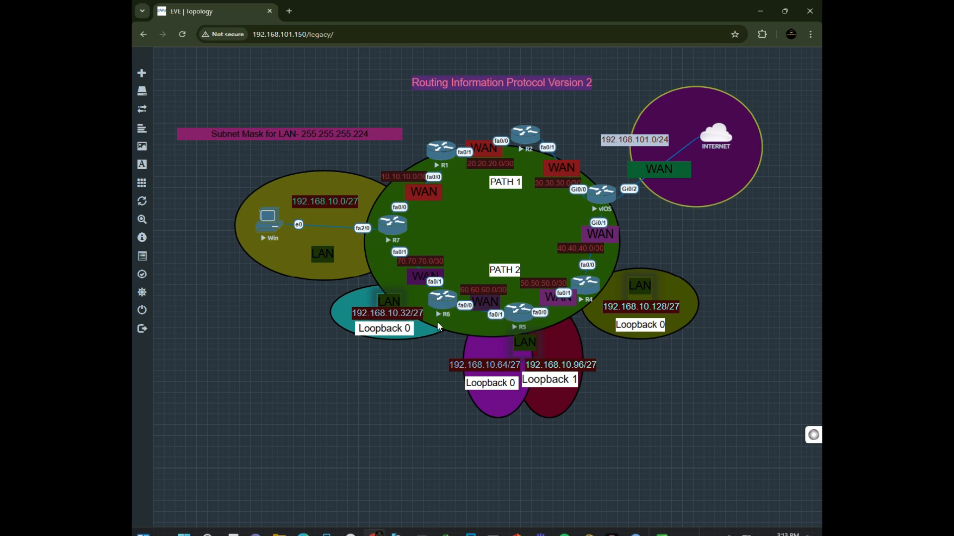
Open R6's console and enter privileged mode and global configuration mode.
left_click(448, 316)
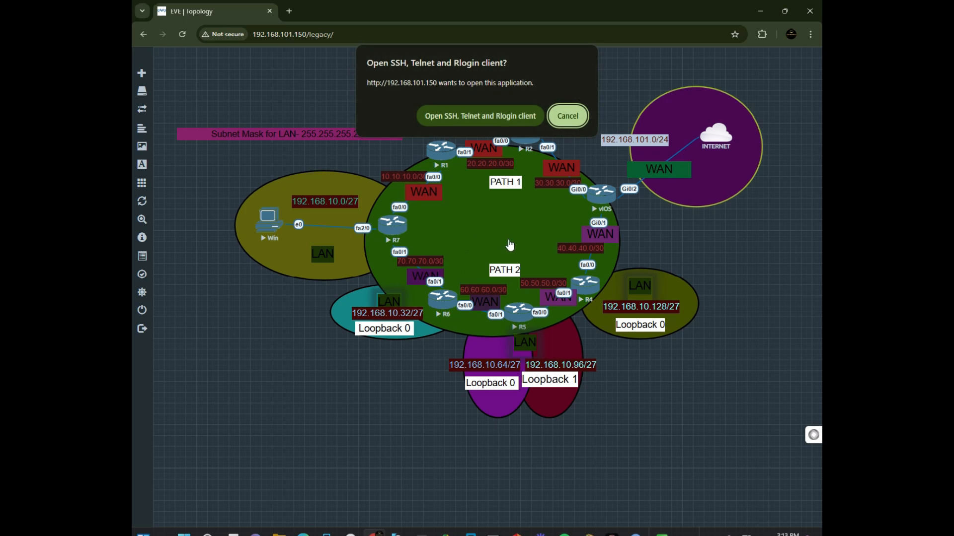
left_click(513, 120)
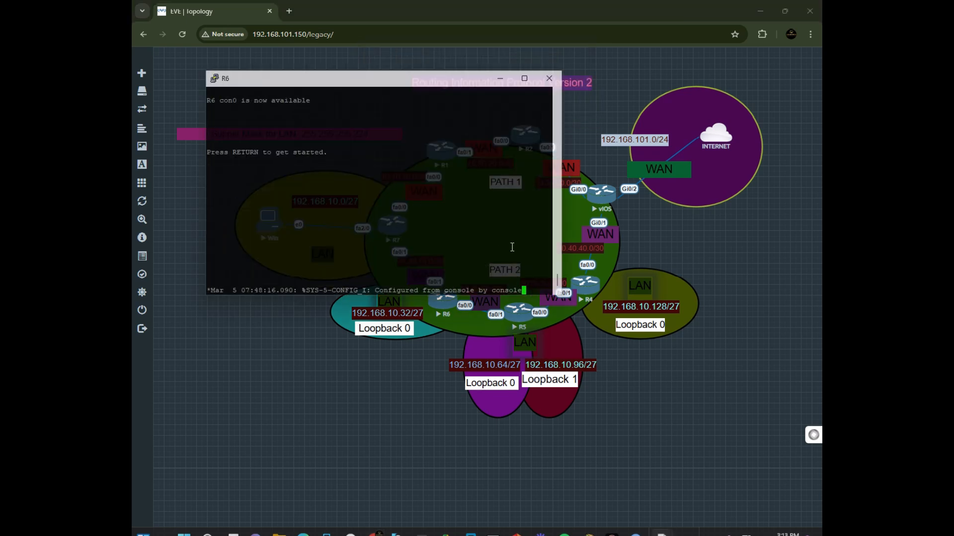
key("Return")
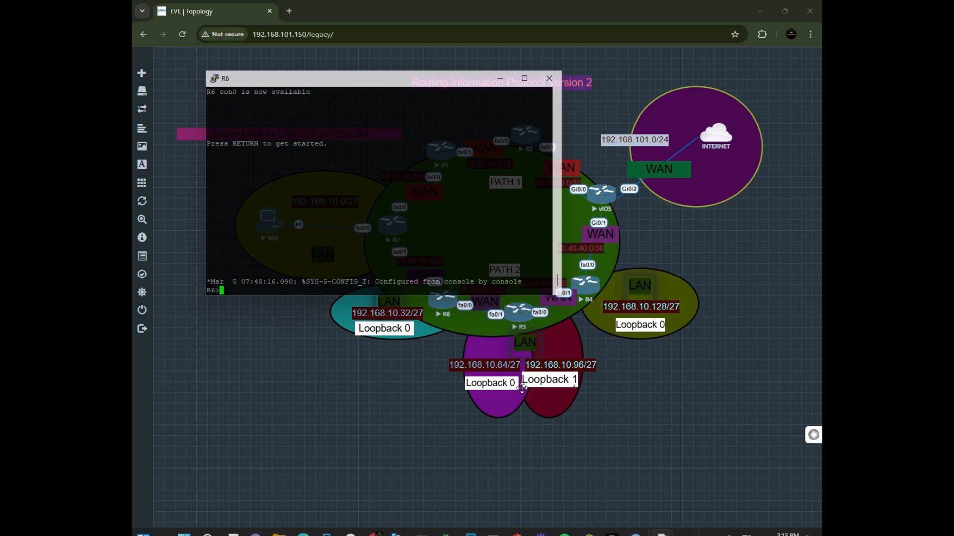
type("en")
key("Return")
type("co")
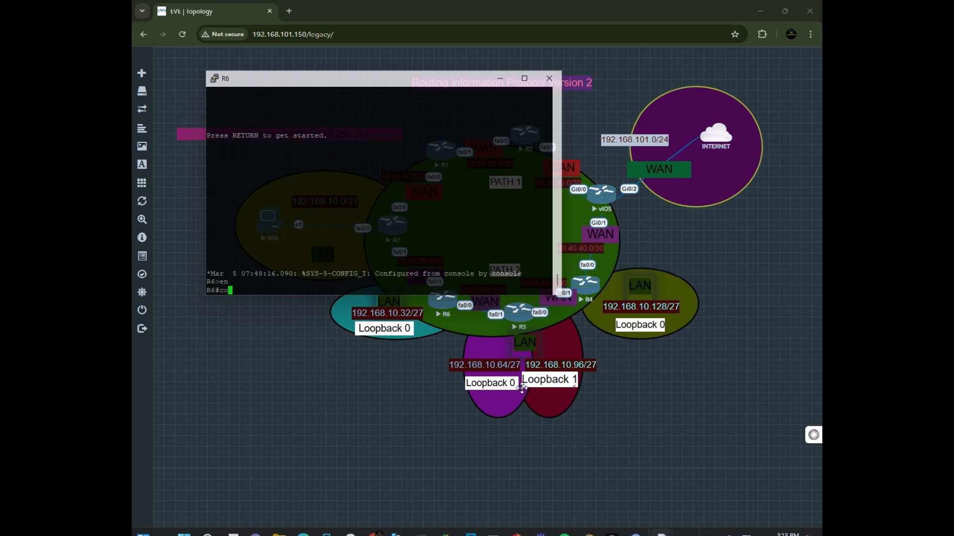
type("nfig t")
key("Return")
key("Return")
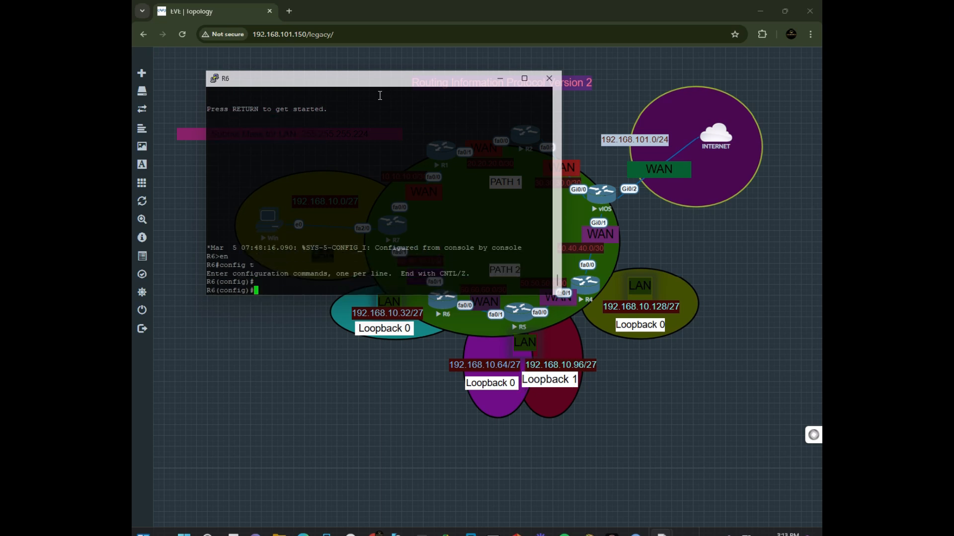
Display the details of R6's Loopback0 interface.
left_click_drag(355, 77, 522, 271)
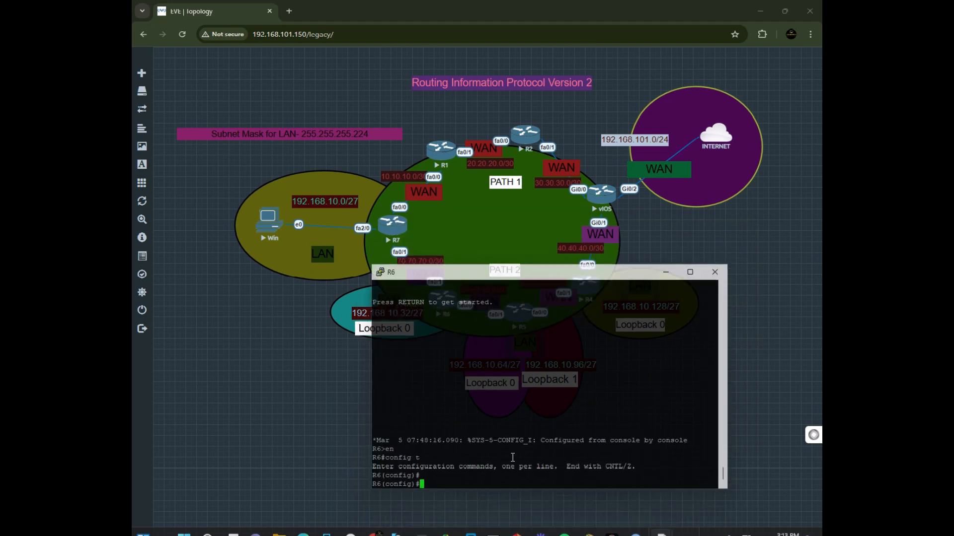
type("int lo0")
key("Left")
key("Left")
key("Left")
key("Left")
key("Left")
key("Left")
key("Left")
type("do sh")
key("Return")
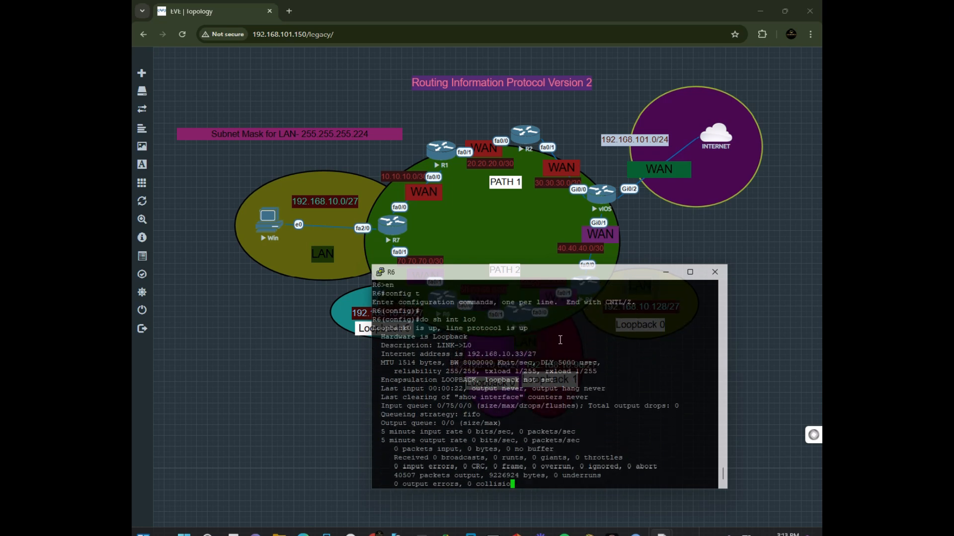
left_click_drag(537, 327, 360, 337)
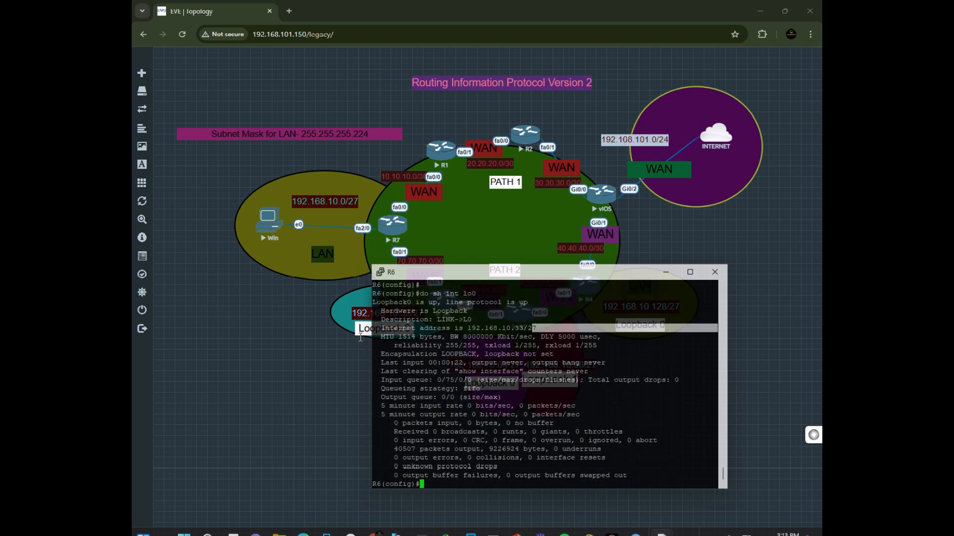
left_click_drag(525, 275, 576, 279)
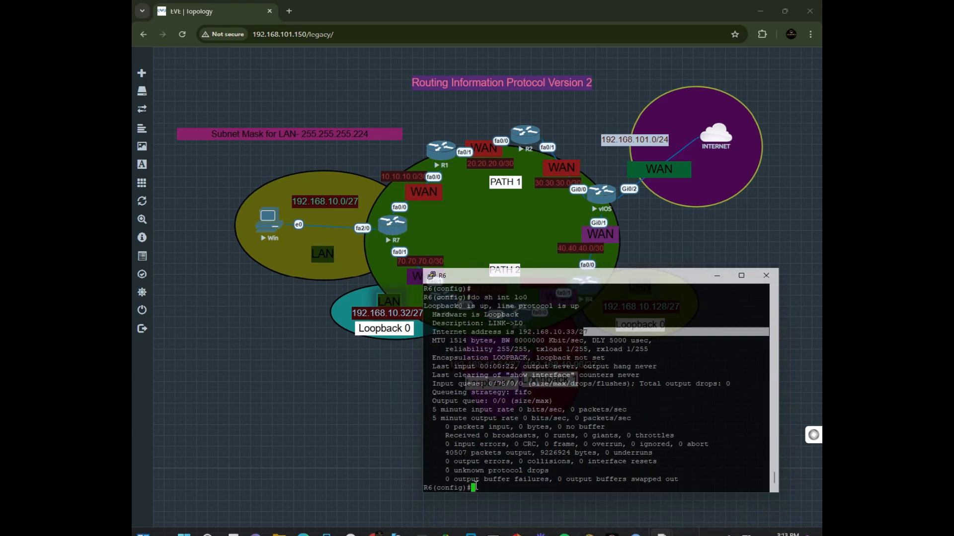
Add network 192.168.10.32 to RIP on R6 and exit router configuration.
type("router")
type("rip")
key("Return")
type("net")
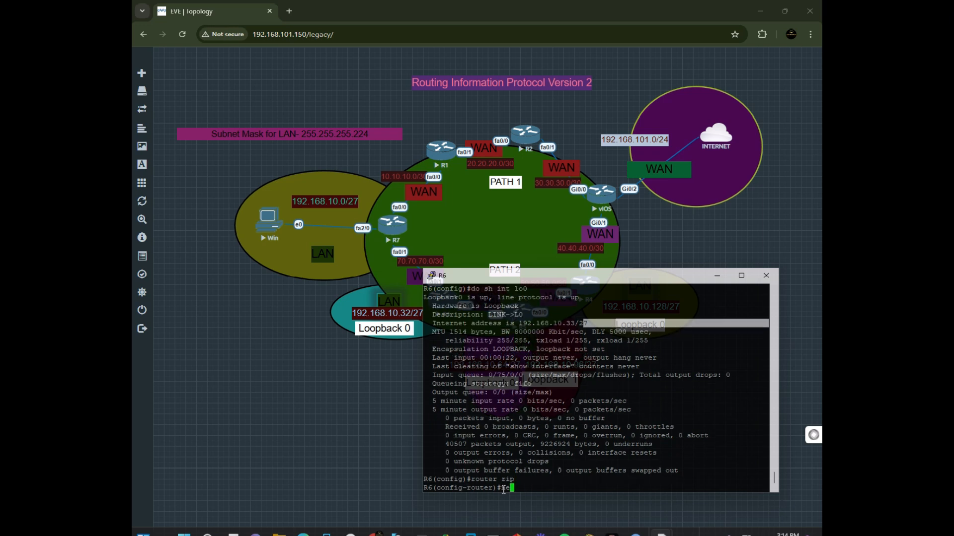
key("Tab")
type("192.")
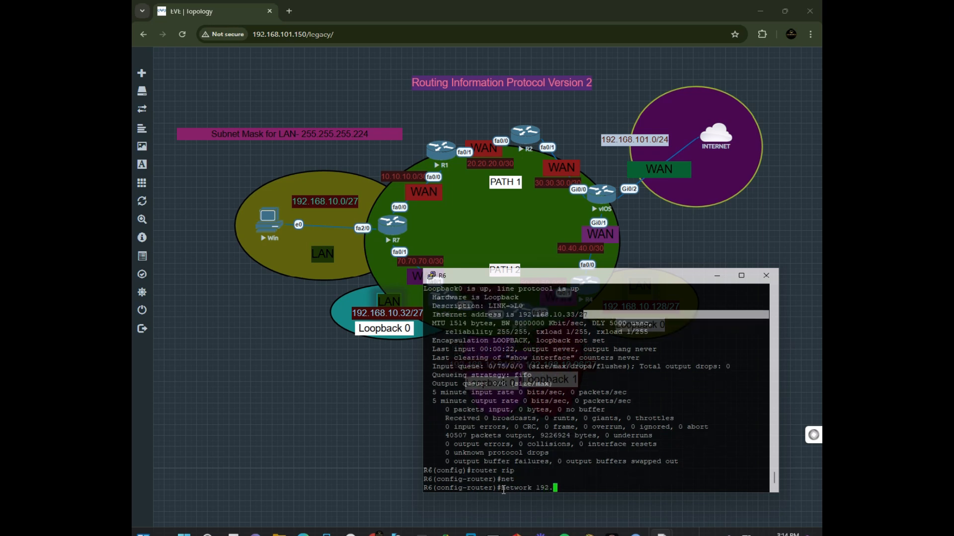
type("168.10.32")
key("Return")
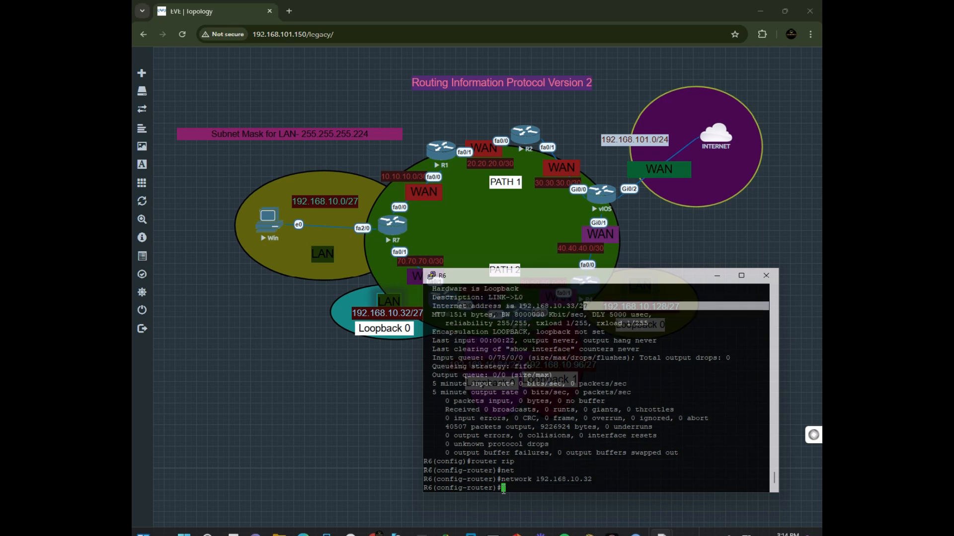
type("exit")
key("Return")
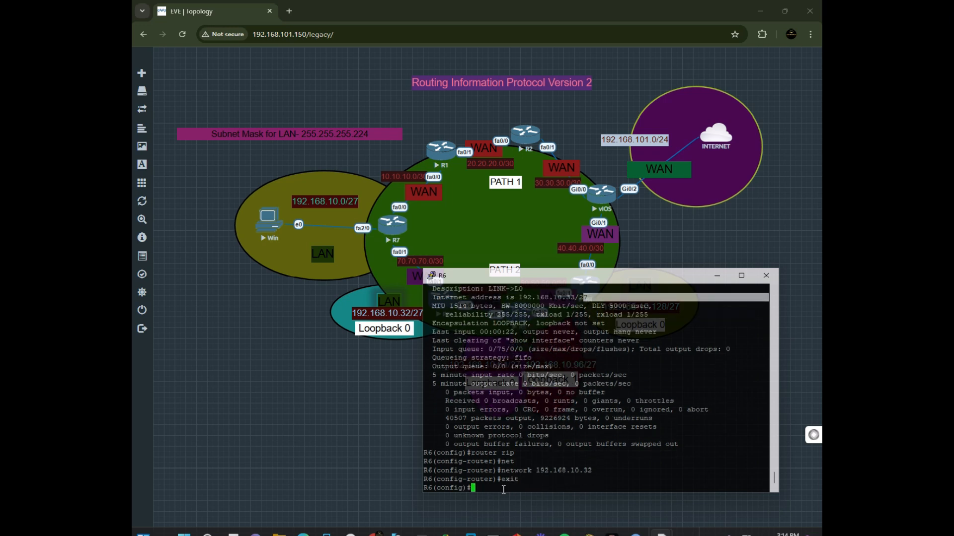
Ping 8.8.8.8 from R6.
type("exit")
key("BackSpace")
key("BackSpace")
key("BackSpace")
key("BackSpace")
type("do sping")
key("BackSpace")
key("BackSpace")
key("BackSpace")
key("BackSpace")
key("BackSpace")
key("BackSpace")
type("pin  192.")
key("BackSpace")
key("BackSpace")
key("BackSpace")
key("BackSpace")
type("8.8.8.")
type("8")
key("Return")
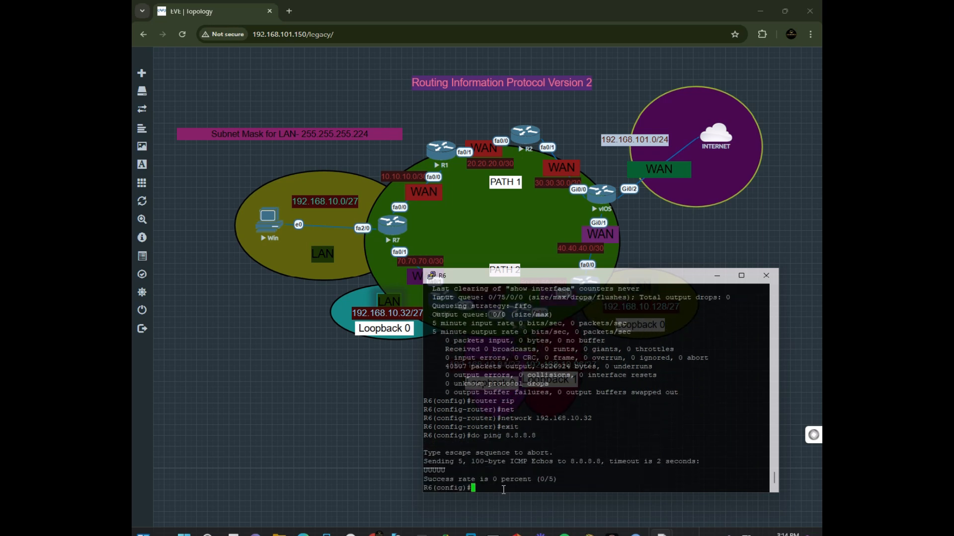
Repeat the ping to 8.8.8.8 from R6.
key("Up")
key("Return")
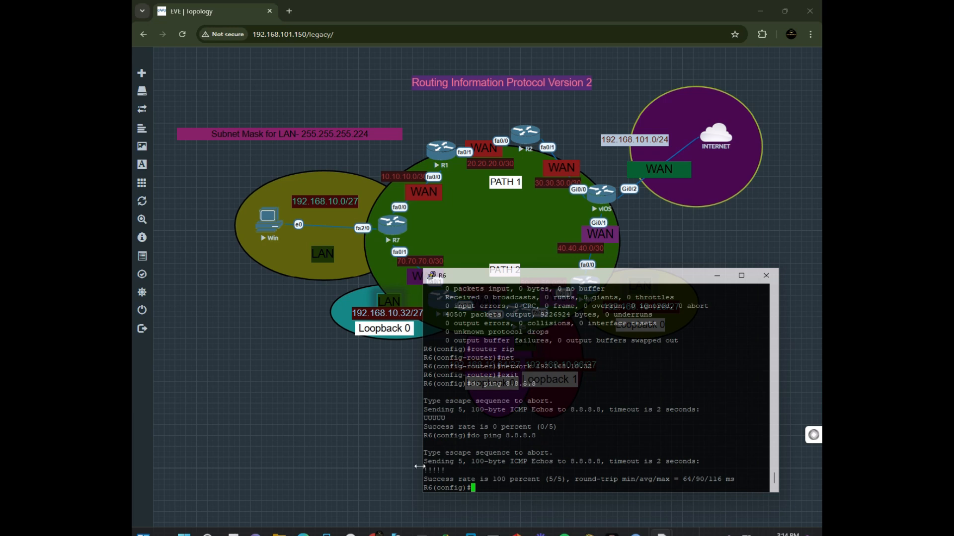
left_click_drag(425, 474, 600, 479)
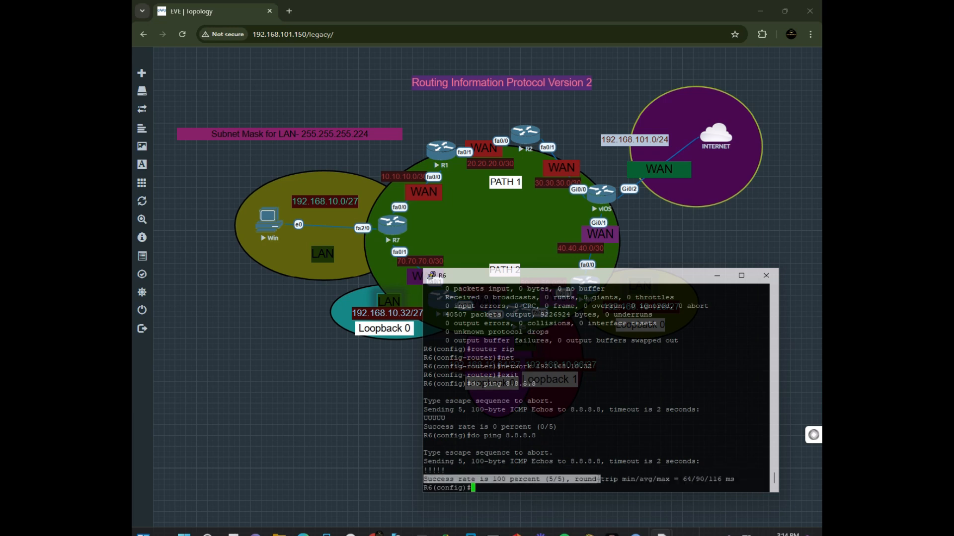
Try pinging facebook.com from R6 twice.
type("ping")
type("facebo")
key("Tab")
type("ok")
key("Left")
key("Left")
key("Left")
key("Left")
key("Left")
key("Left")
key("Left")
key("Left")
key("Left")
key("Left")
key("Left")
key("Left")
key("Left")
type("do")
key("Right")
key("Right")
key("Right")
key("Right")
key("Right")
key("Right")
key("Right")
key("Right")
key("Right")
key("Right")
key("Right")
key("Right")
key("Right")
type(".com")
key("Return")
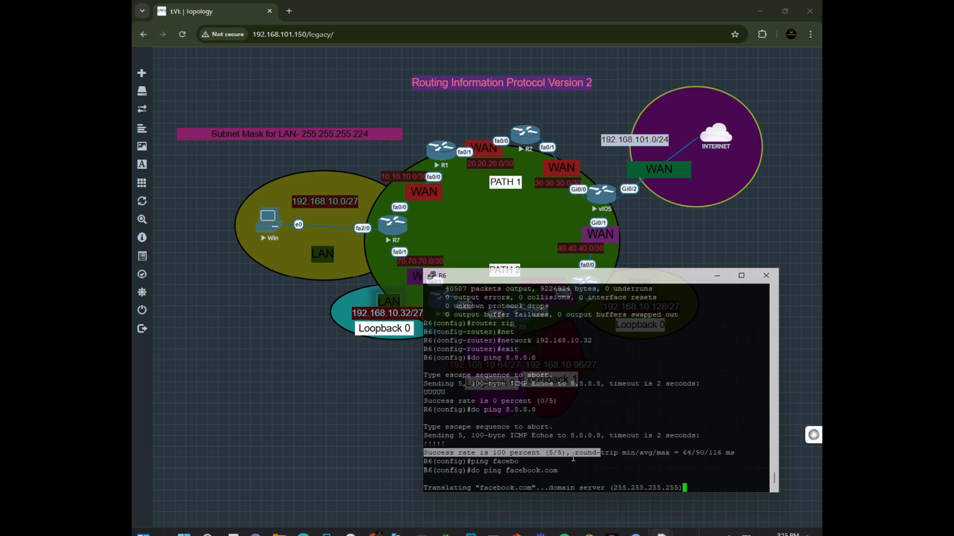
key("Return")
key("Return")
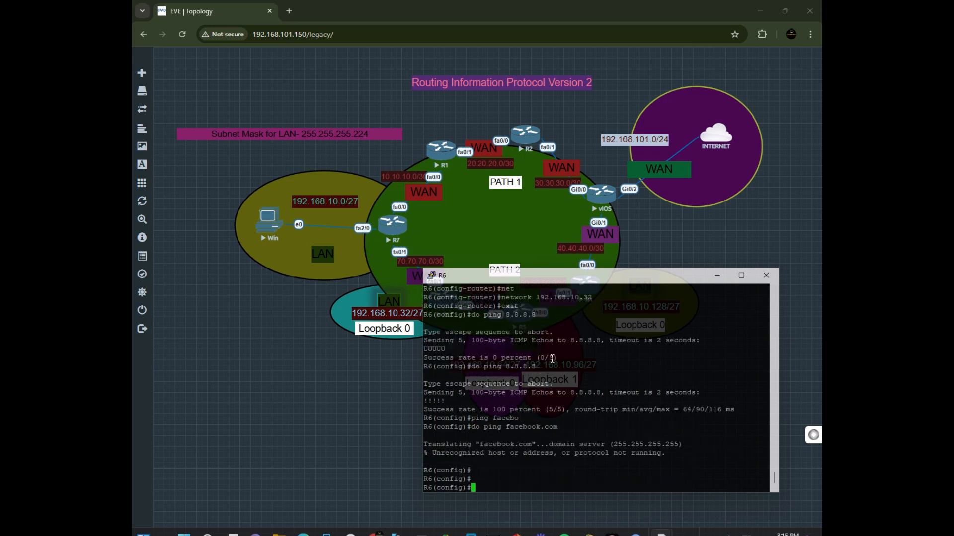
type("do ping facebook.com")
key("Return")
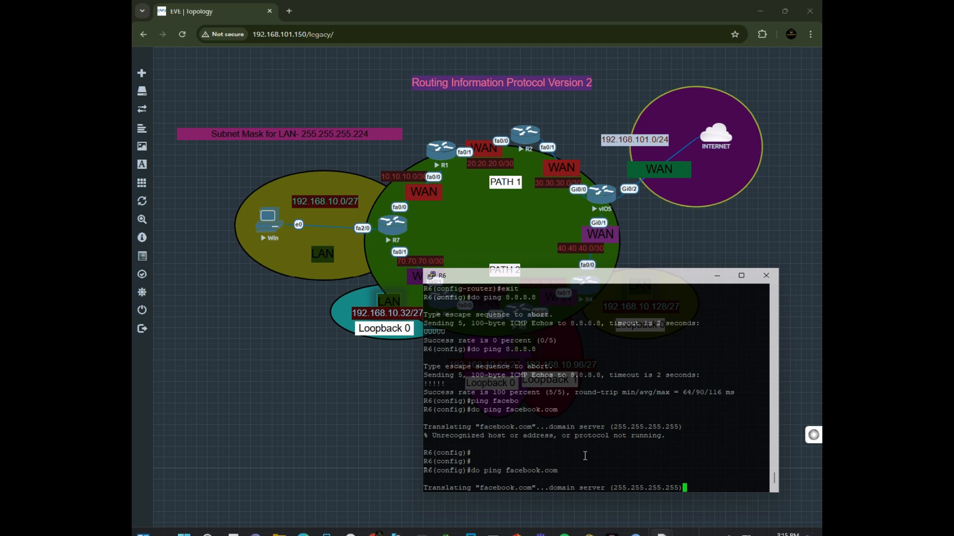
Try pinging google.com from R6.
key("Up")
key("BackSpace")
key("BackSpace")
key("BackSpace")
key("BackSpace")
key("BackSpace")
key("BackSpace")
key("BackSpace")
key("BackSpace")
key("BackSpace")
key("BackSpace")
key("BackSpace")
key("BackSpace")
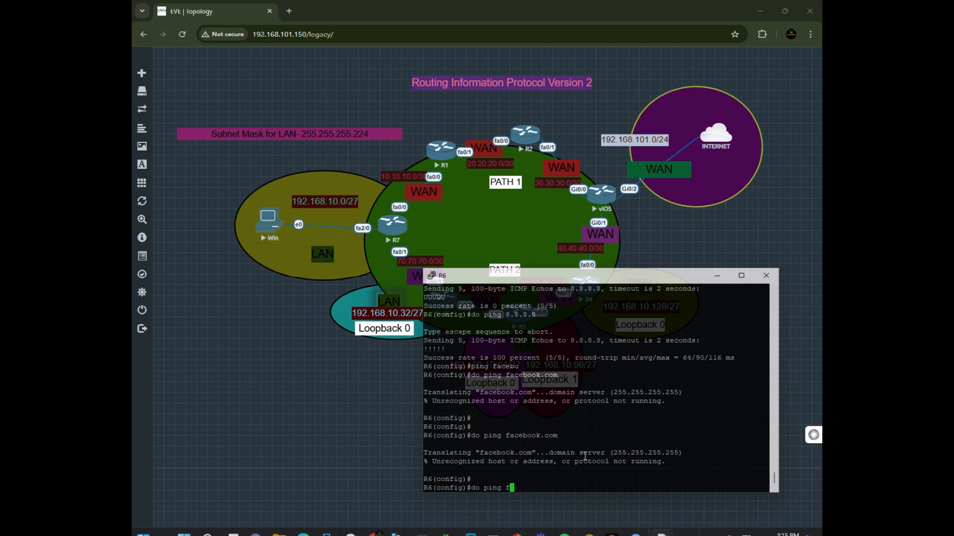
type("google.com")
key("Return")
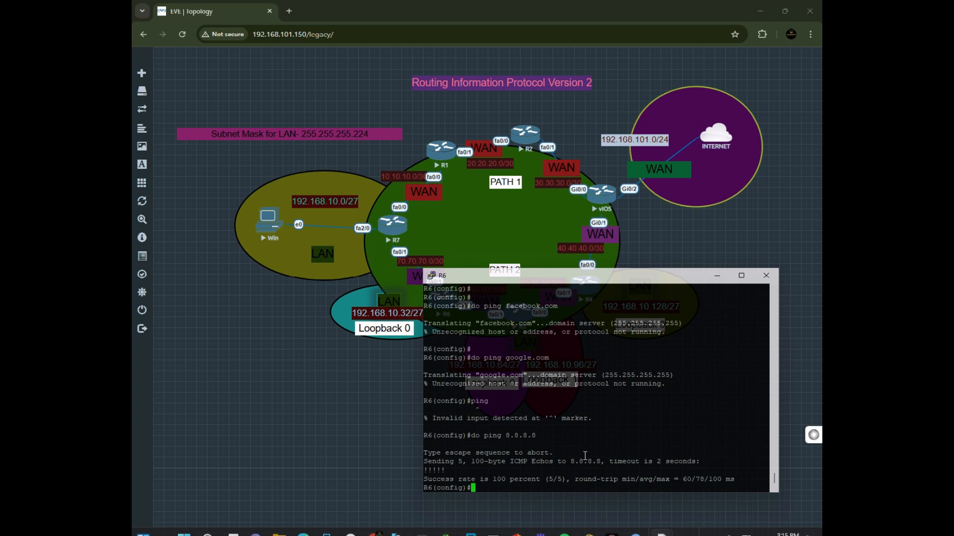
Ping 8.8.8.8 from R6 using Loopback0 as the source interface.
key("Up")
type("sourc 192.16")
type("8.10.2")
key("BackSpace")
type("32")
key("BackSpace")
key("BackSpace")
key("BackSpace")
key("BackSpace")
key("BackSpace")
key("BackSpace")
key("BackSpace")
key("BackSpace")
key("BackSpace")
key("BackSpace")
key("BackSpace")
key("BackSpace")
key("BackSpace")
key("BackSpace")
type("e lo")
key("BackSpace")
type("0")
key("Return")
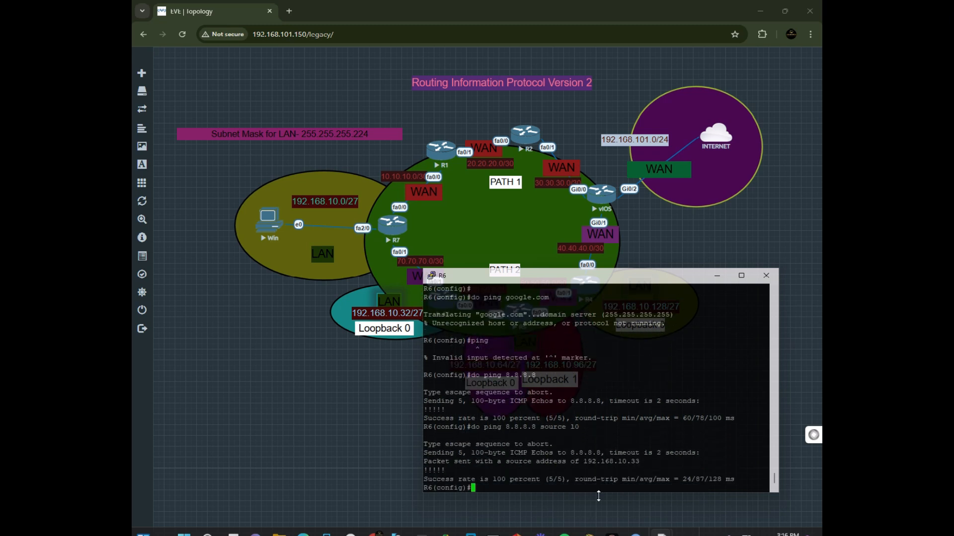
left_click_drag(738, 482, 427, 444)
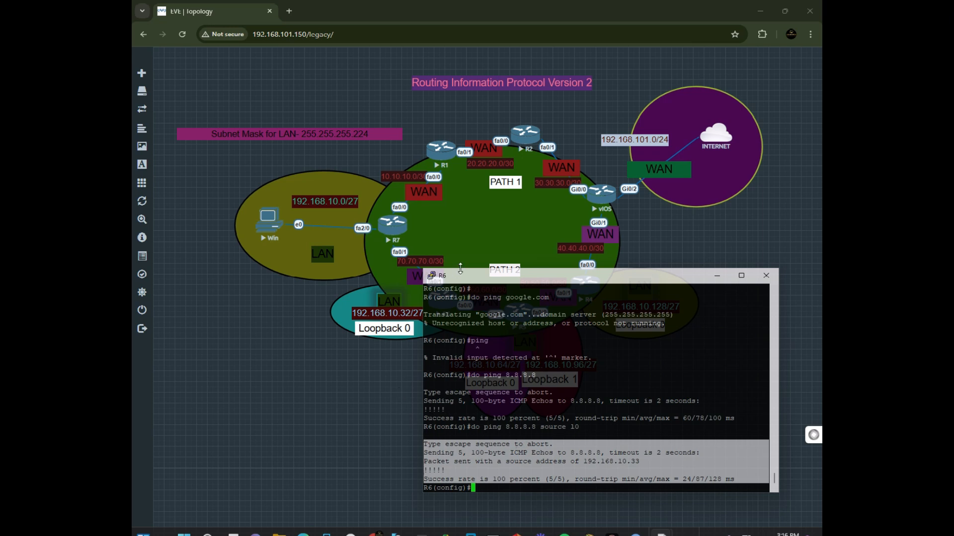
left_click_drag(462, 277, 481, 356)
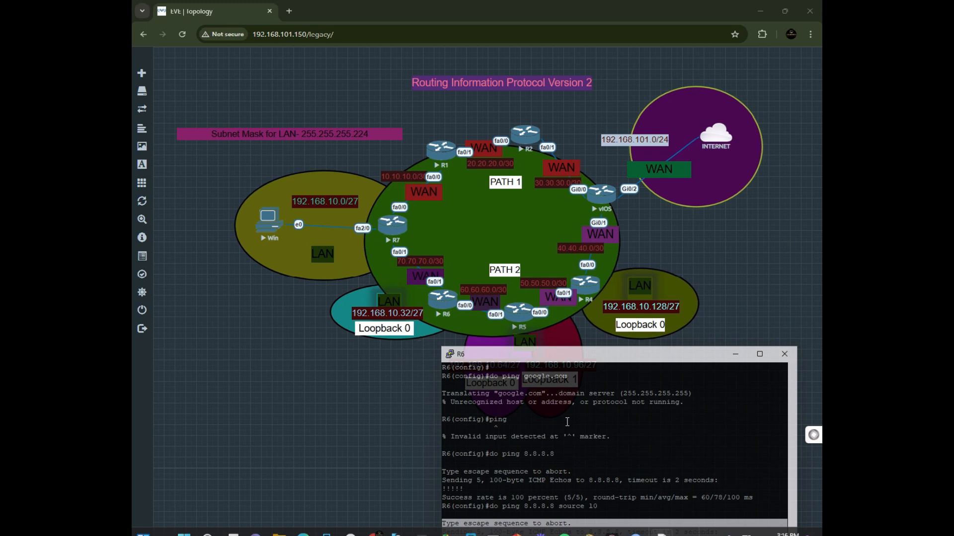
Close R6's console, open R5's console and enter privileged EXEC and global configuration mode.
left_click_drag(577, 362, 475, 292)
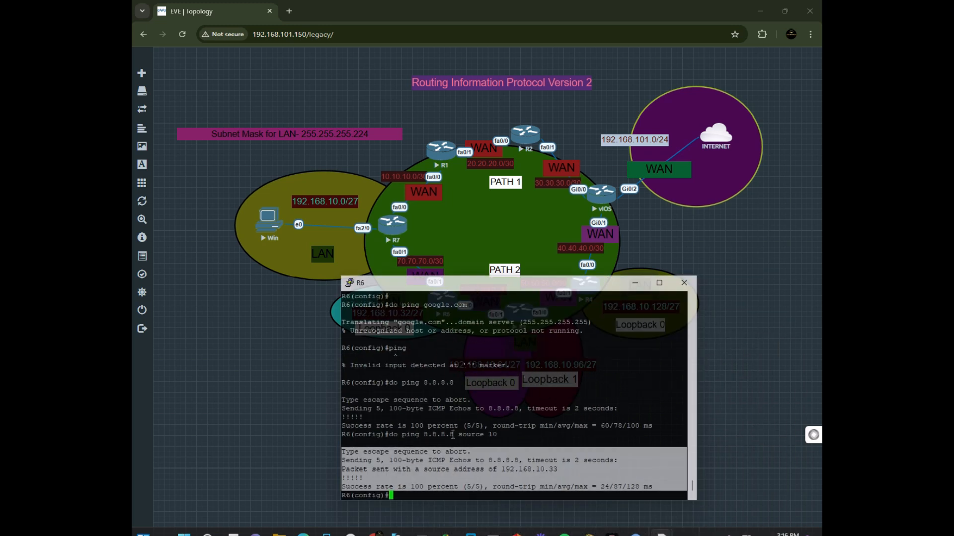
left_click(635, 284)
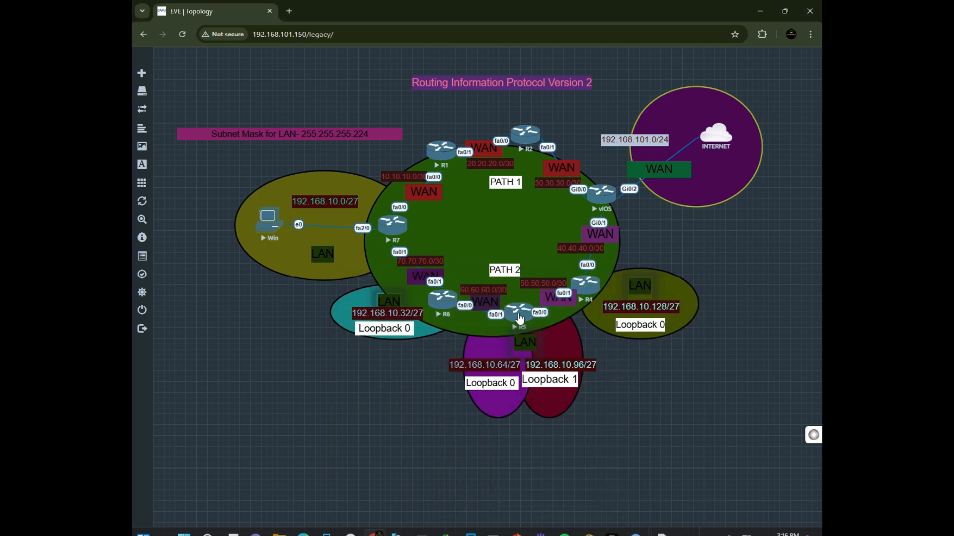
left_click(518, 312)
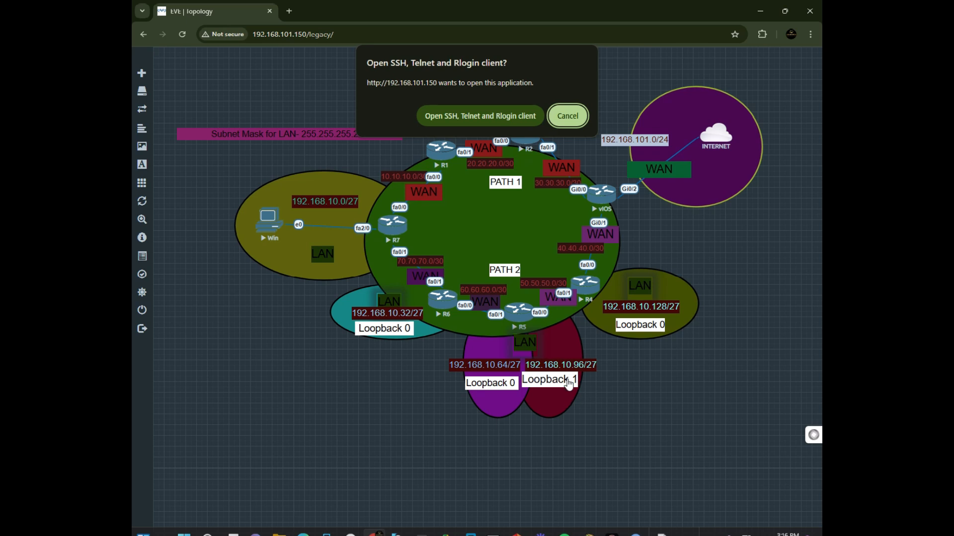
left_click(470, 115)
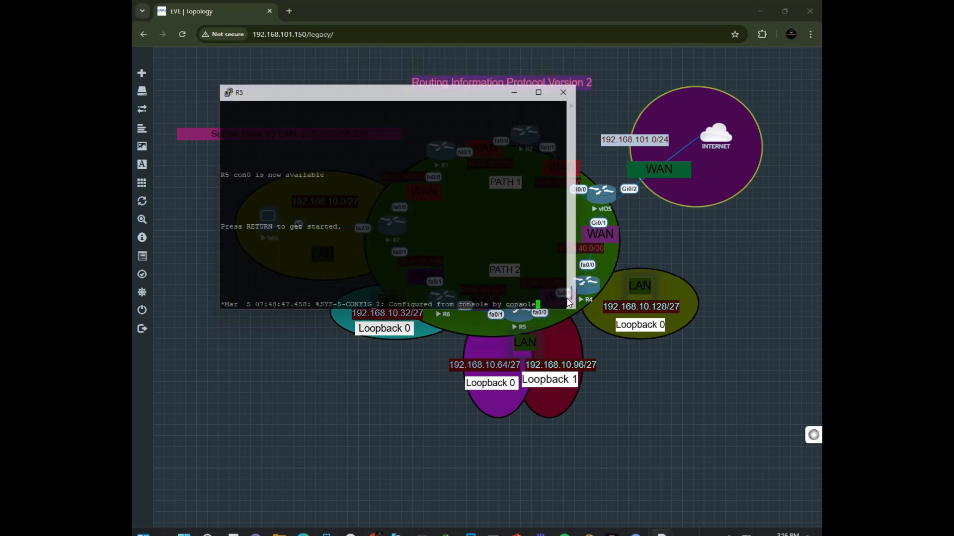
key("Return")
key("Return")
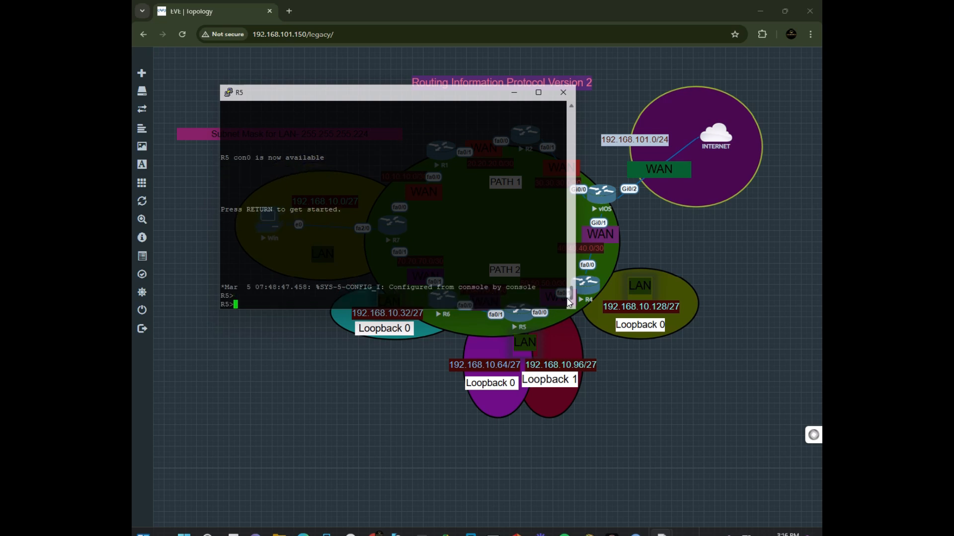
type("en")
key("Return")
type("config t")
key("Return")
key("Return")
key("Return")
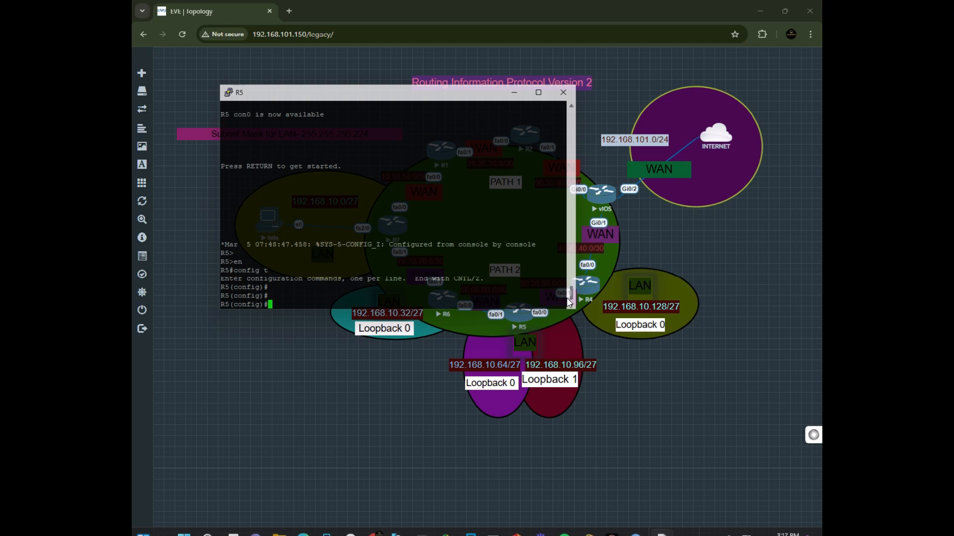
Display R5's Loopback0 interface details to read its IP address.
type("do sh i")
type("t")
key("BackSpace")
key("BackSpace")
type("nt l0")
key("Return")
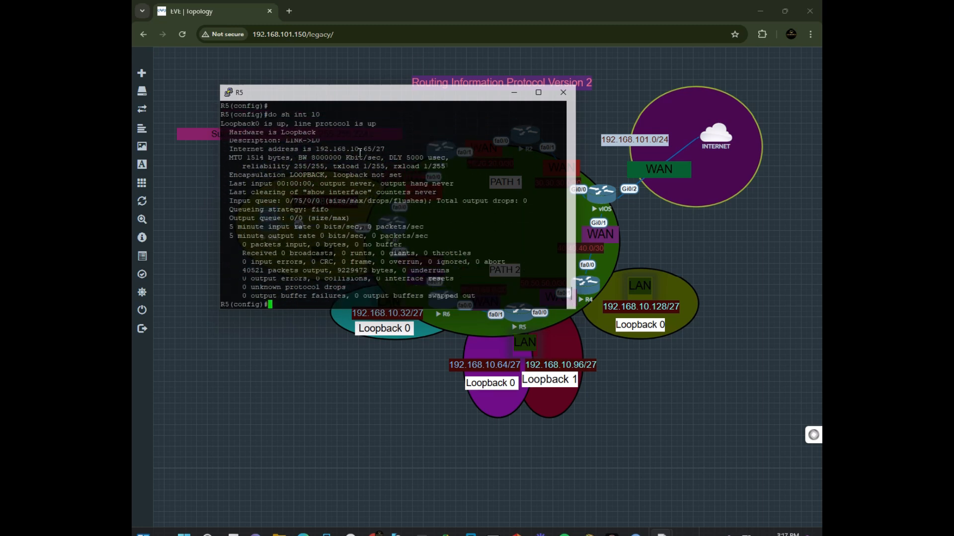
left_click_drag(386, 149, 326, 149)
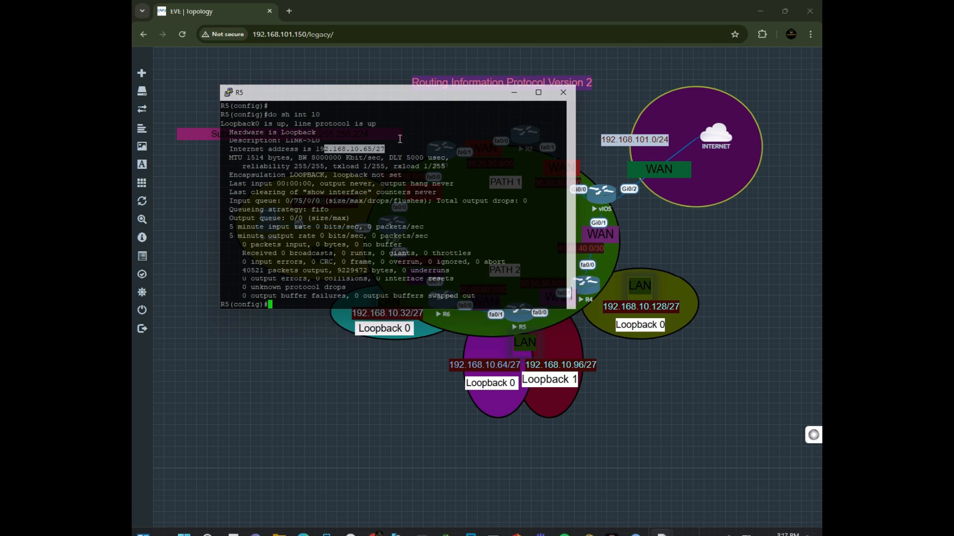
left_click(406, 160)
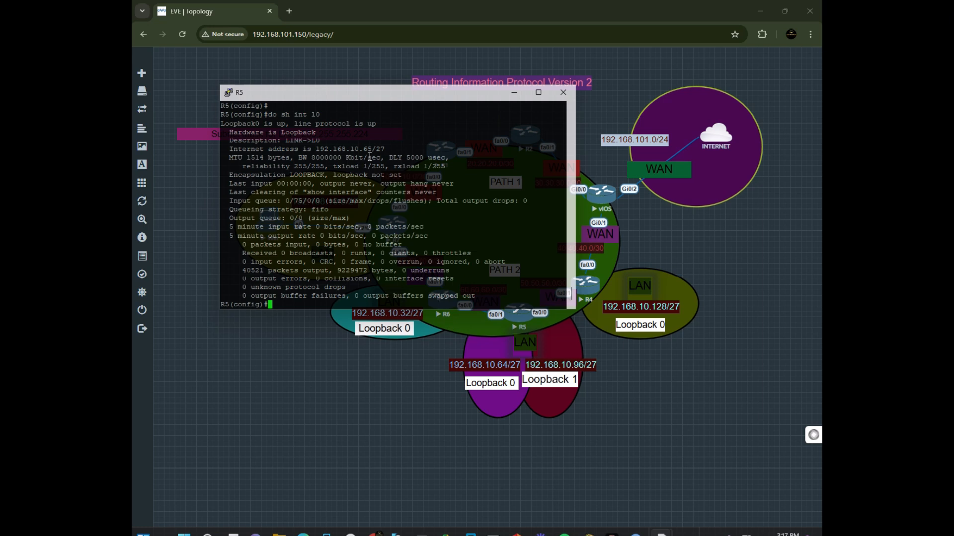
Under RIP on R5, advertise network 192.168.10.64 and exit router configuration.
type("router rip")
key("Return")
type("net")
key("Tab")
type("192.168")
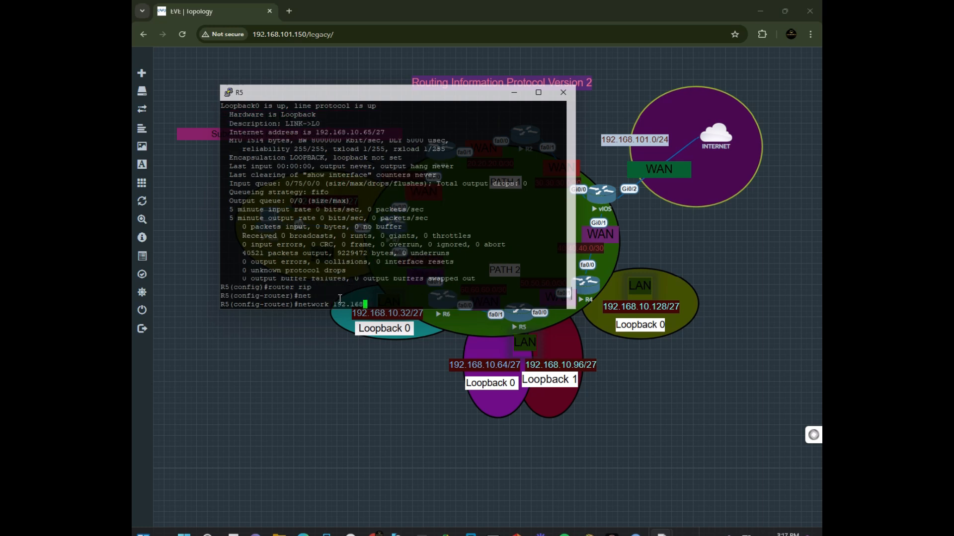
type(".10.64")
key("Return")
type("exi")
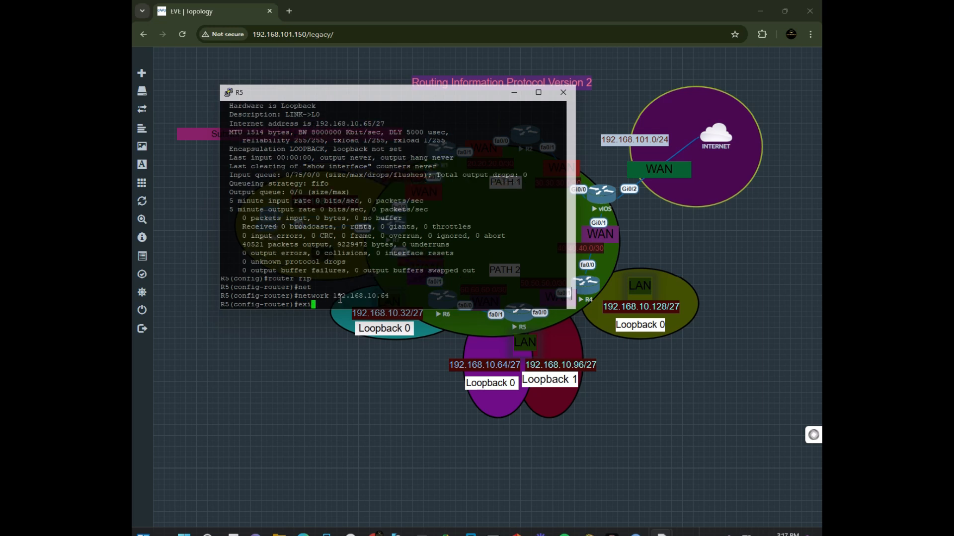
key("Return")
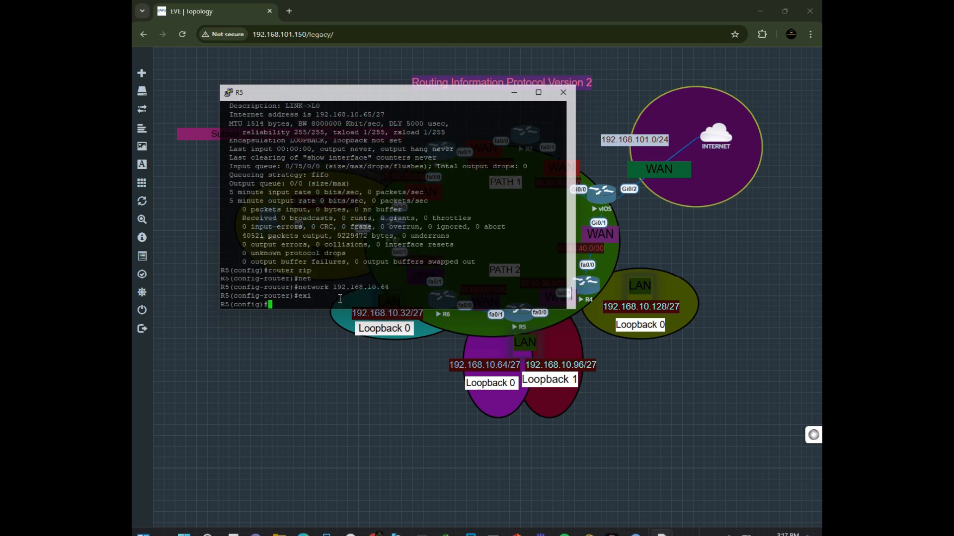
Re-enter RIP on R5, add network 192.168.10.96, and exit router configuration.
key("Return")
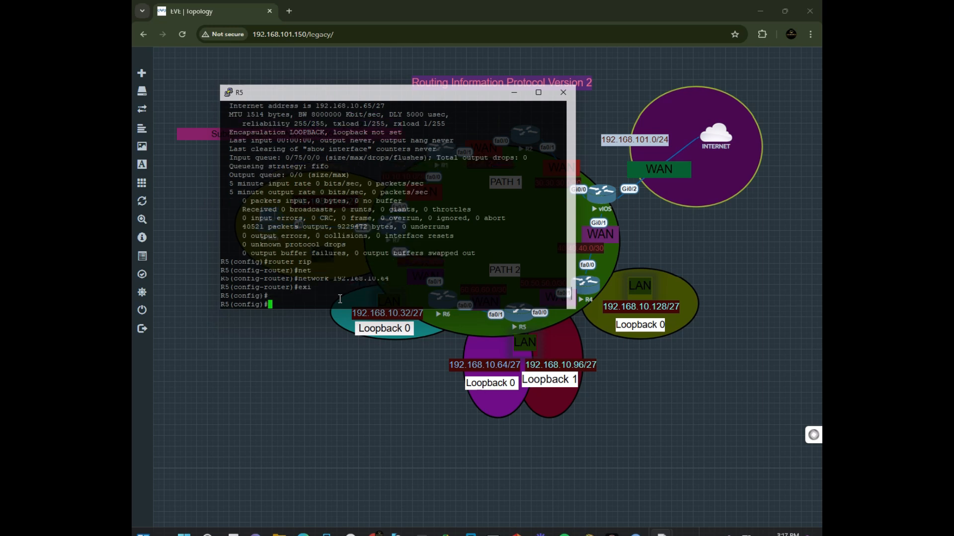
key("Up")
key("Up")
key("Up")
key("Return")
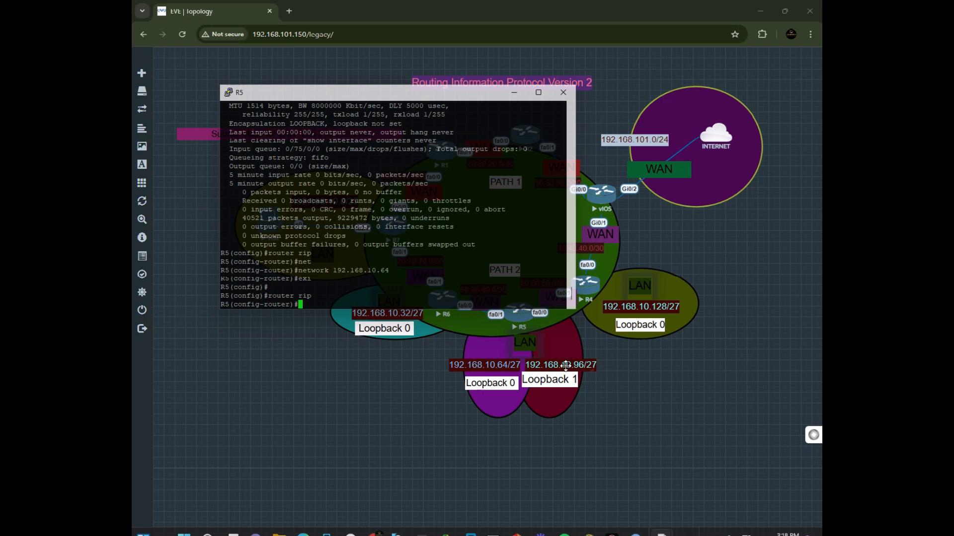
type("ne")
key("Tab")
key("Tab")
type("t")
key("Tab")
type("192")
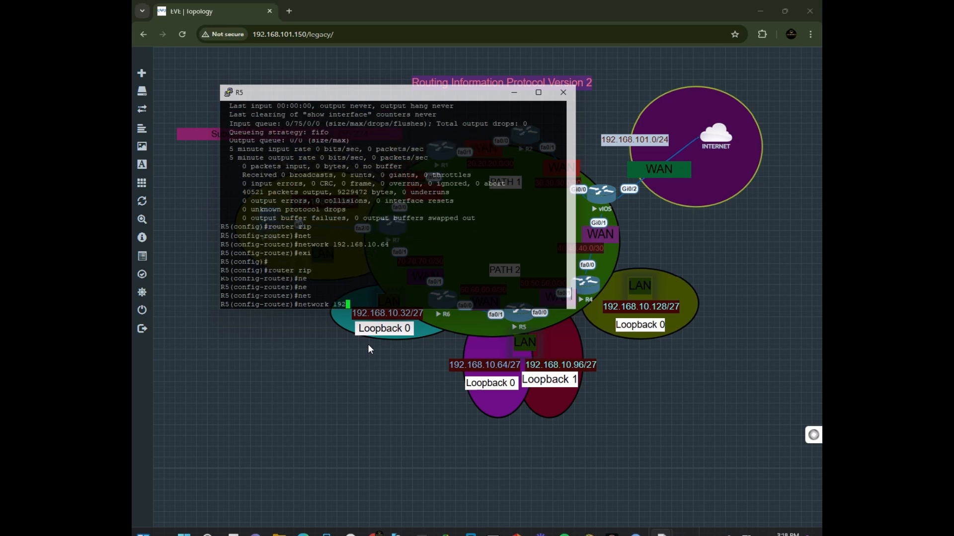
type(".168.10.96")
key("Return")
key("Return")
type("exit")
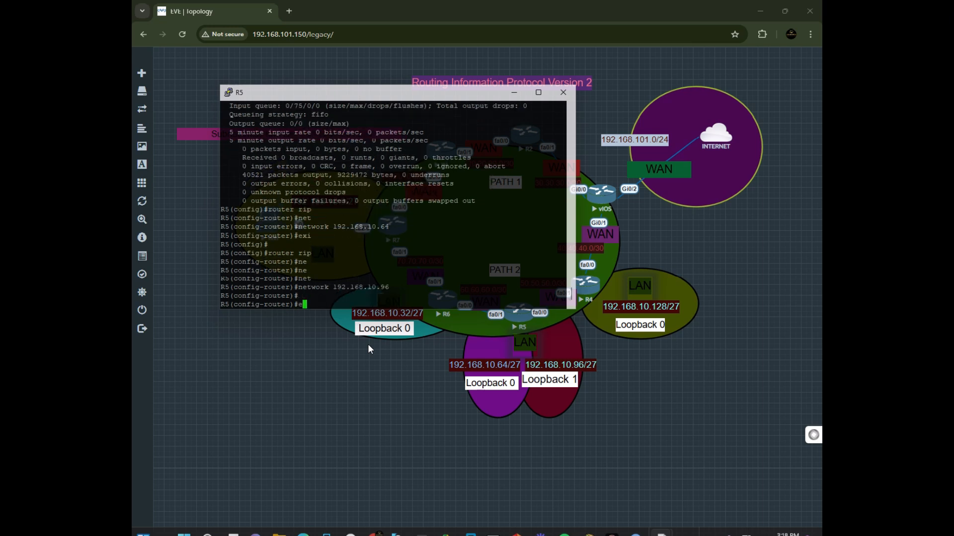
key("Return")
key("Return")
key("Return")
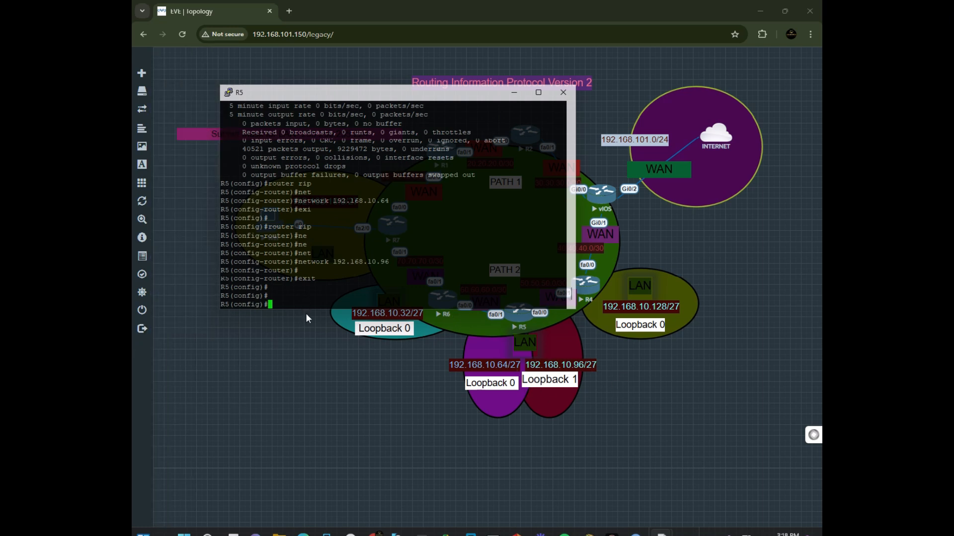
Ping 8.8.8.8 from R5 with Loopback0 as the source, then repeat the ping.
type("do ping 8.8.8.8 sou")
key("Tab")
type("r")
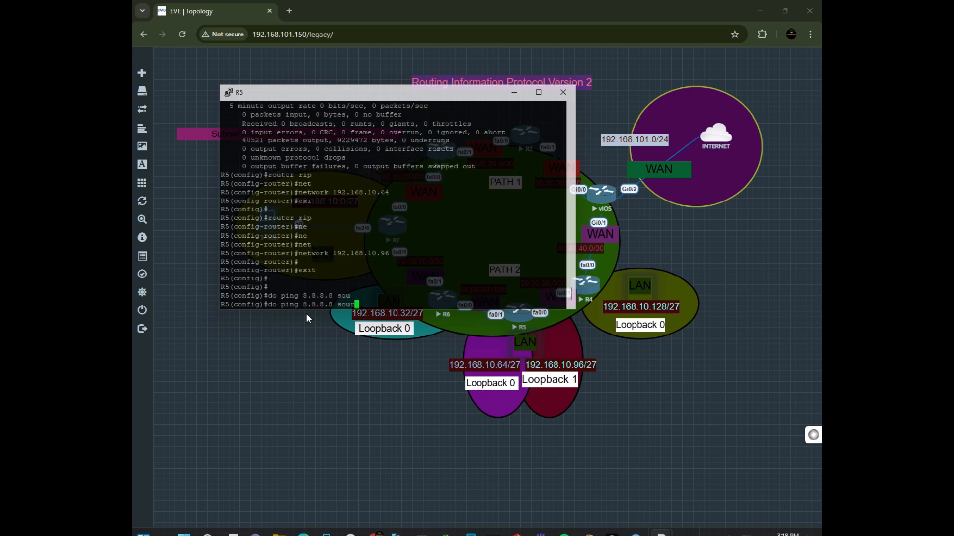
key("Tab")
type("c")
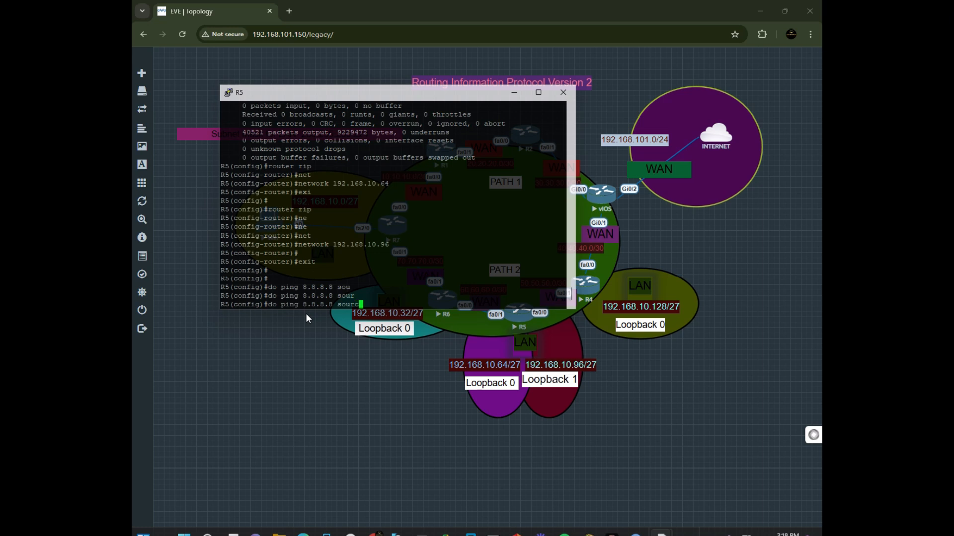
type("e 10")
key("Return")
key("Up")
key("Return")
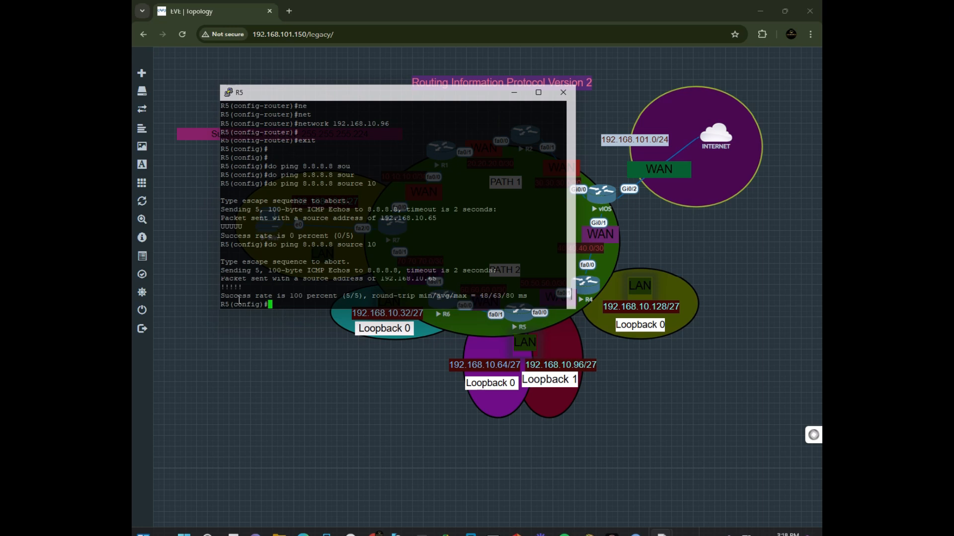
left_click_drag(222, 296, 347, 317)
left_click_drag(427, 309, 465, 296)
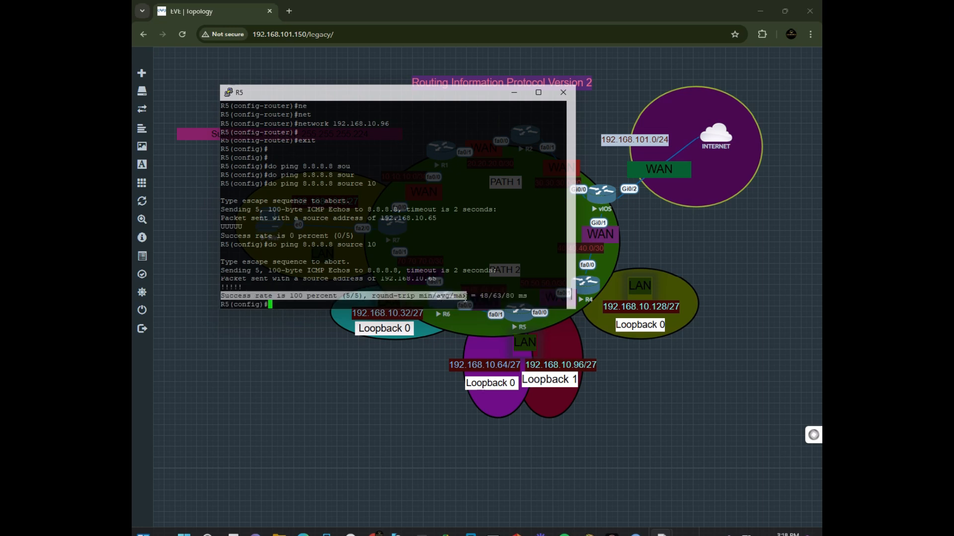
left_click(306, 307)
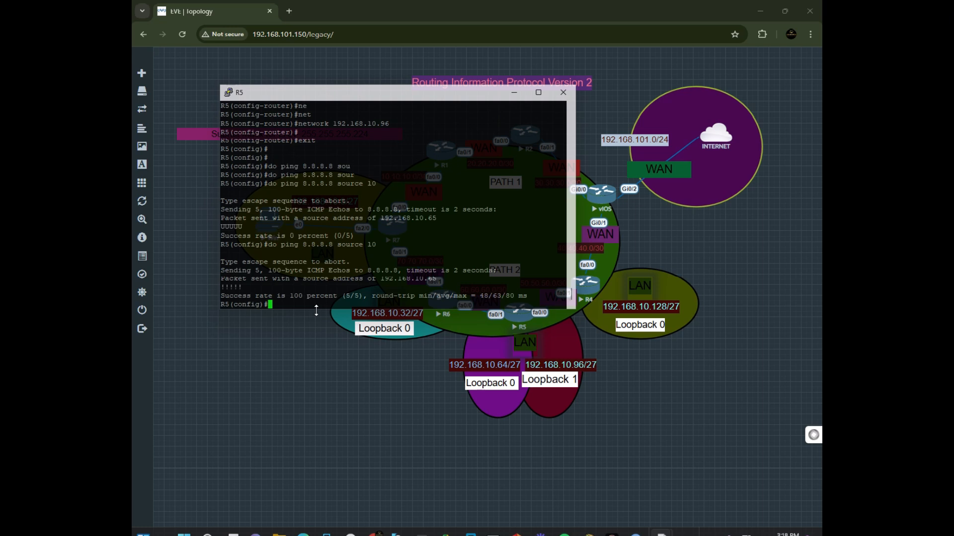
Ping 8.8.8.8 from R5 using Loopback1 as the source interface.
key("Up")
key("BackSpace")
key("BackSpace")
type("11")
key("BackSpace")
key("BackSpace")
type("11")
key("BackSpace")
type("oopback")
key("BackSpace")
type("1")
key("Return")
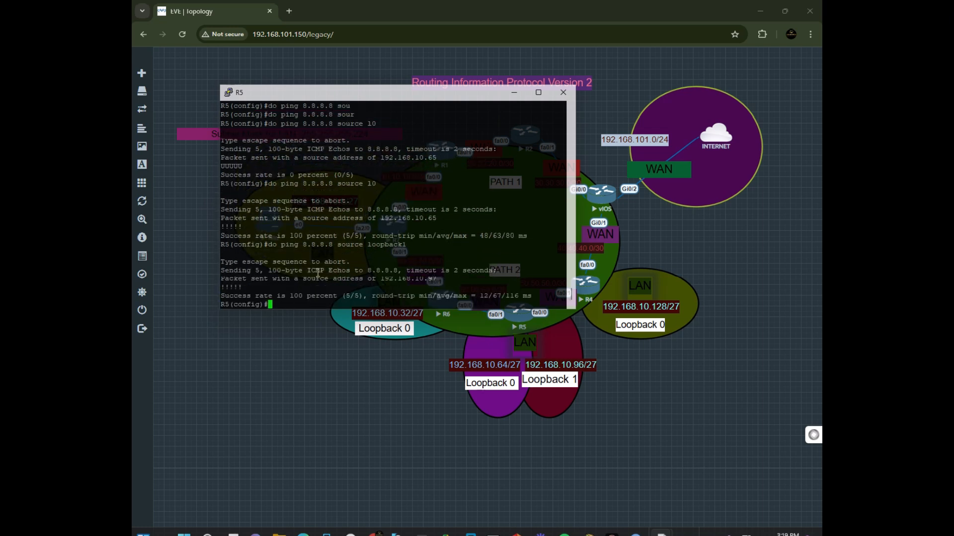
left_click_drag(301, 298, 222, 287)
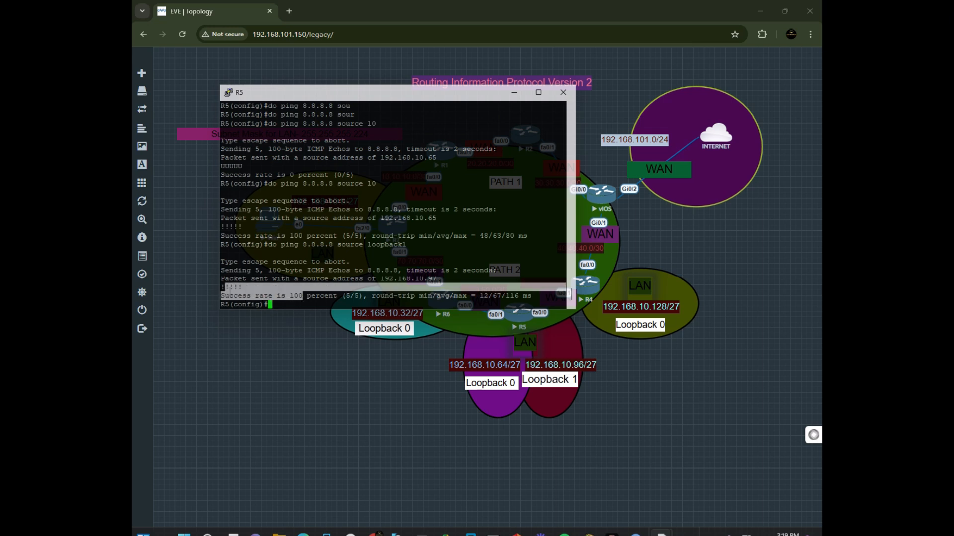